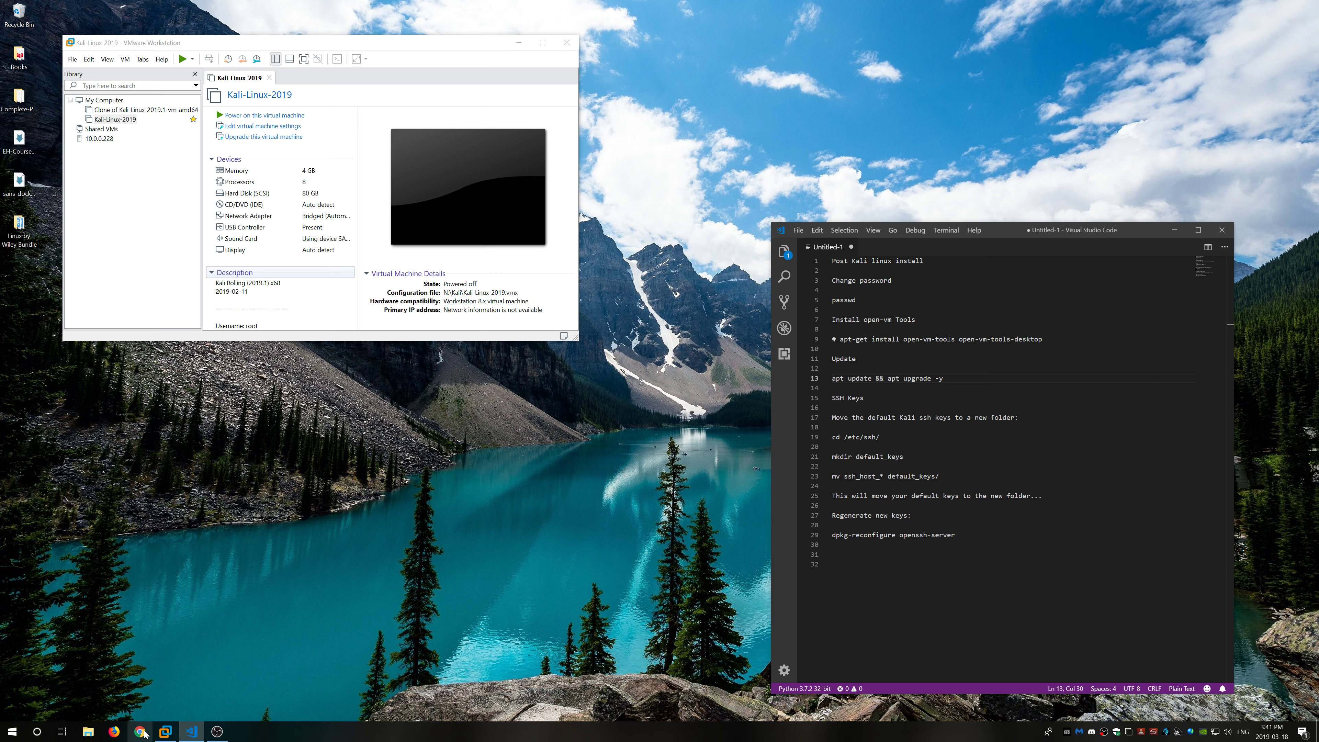
# Step: Search Google for 'kali linux' in Chrome
pyautogui.click(140, 733)
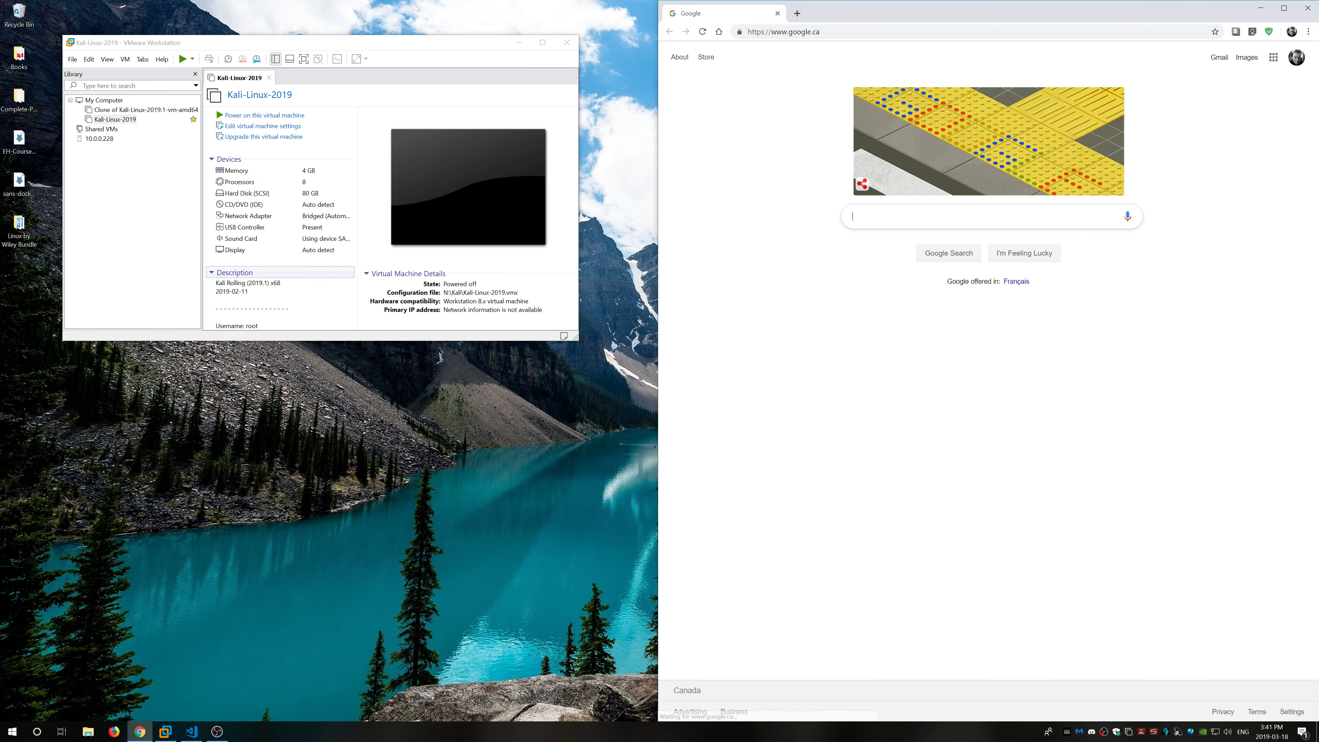
pyautogui.click(895, 213)
pyautogui.write('kali ')
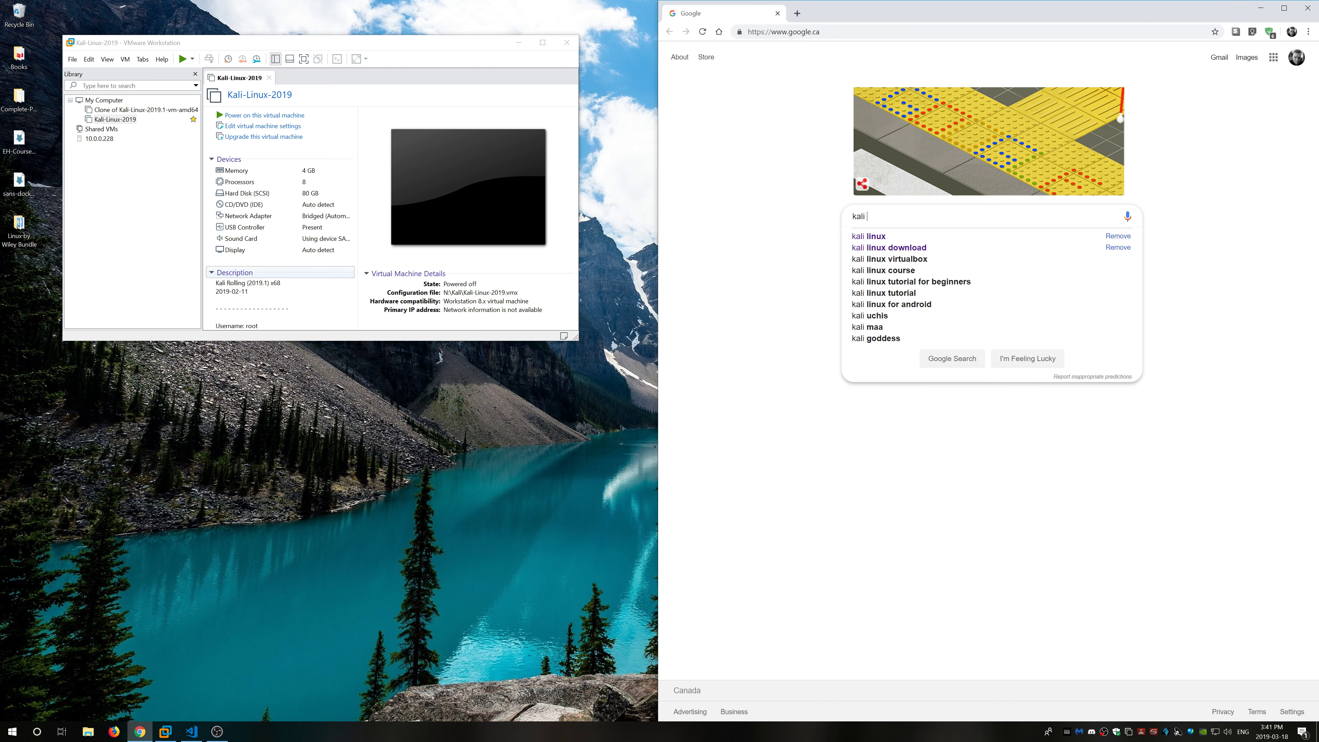
pyautogui.write('l')
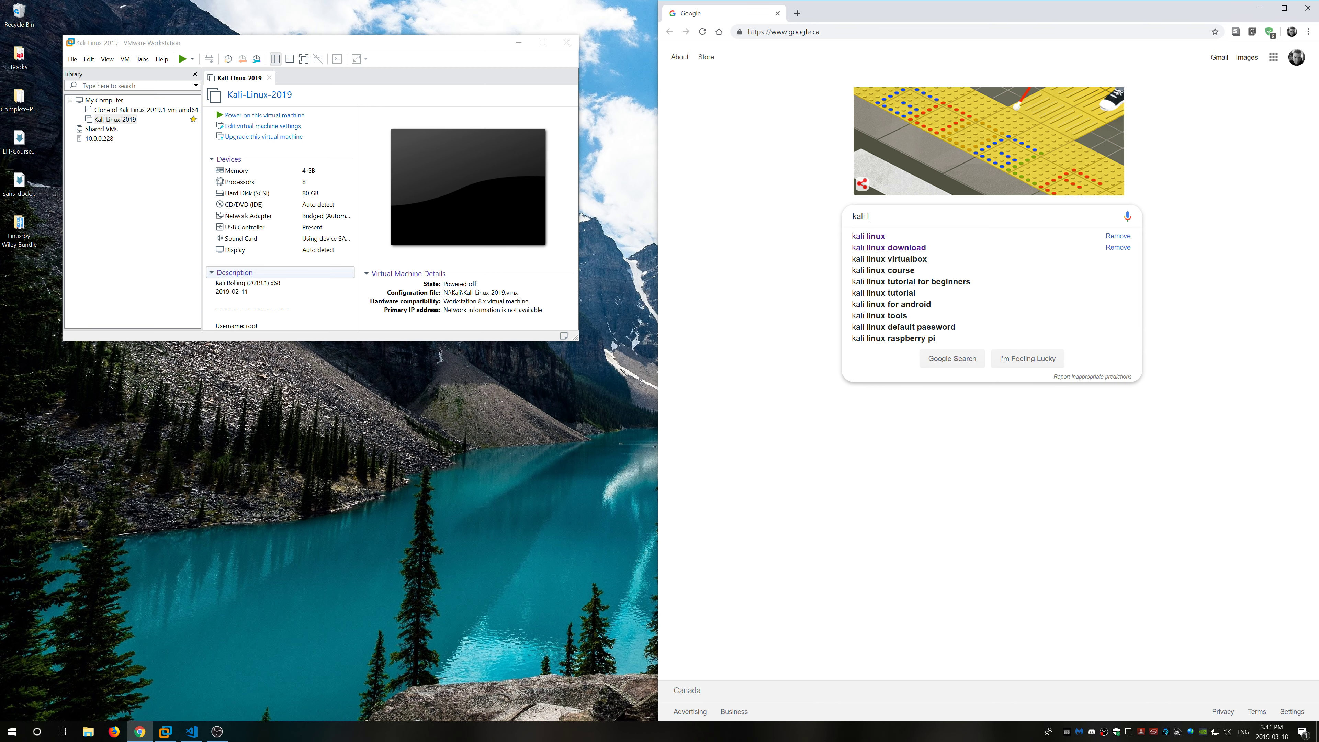
pyautogui.write('inux')
pyautogui.press('Return')
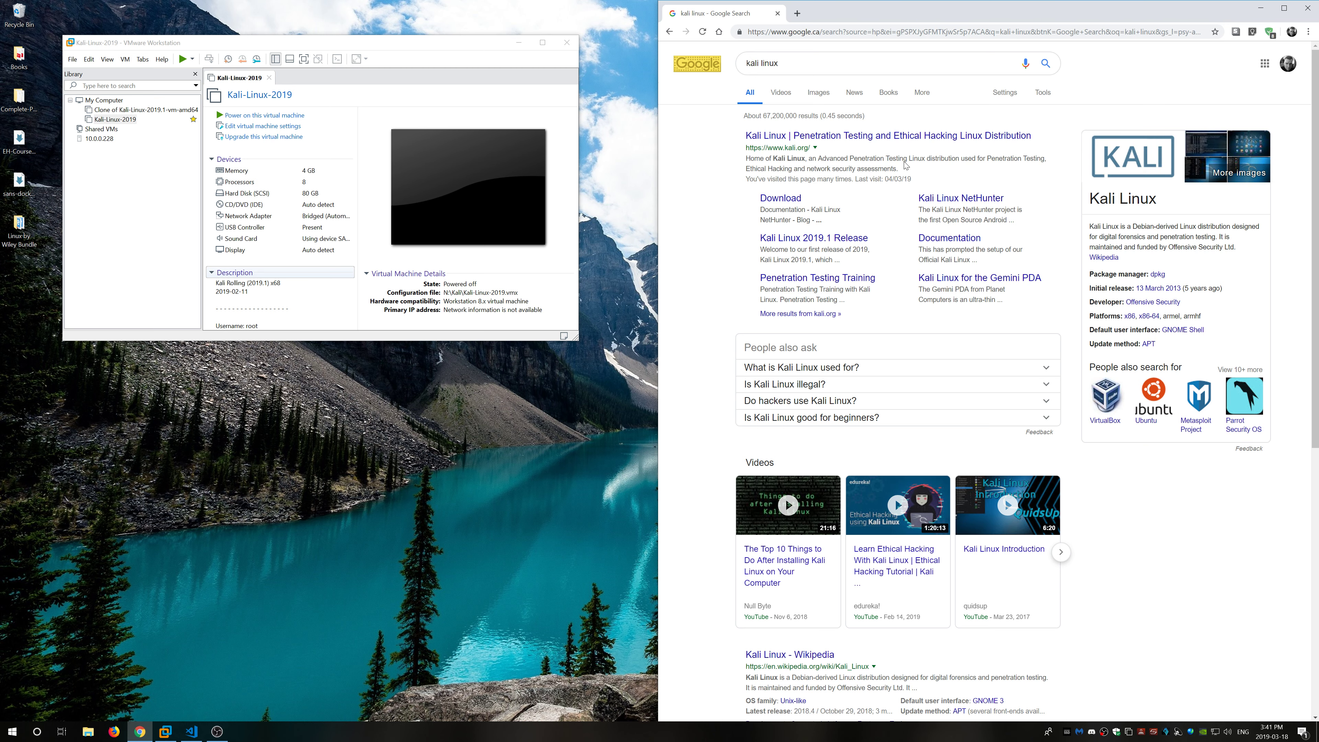
# Step: Open kali.org and go to the Downloads page of prebuilt VMware and Vbox images
pyautogui.click(914, 140)
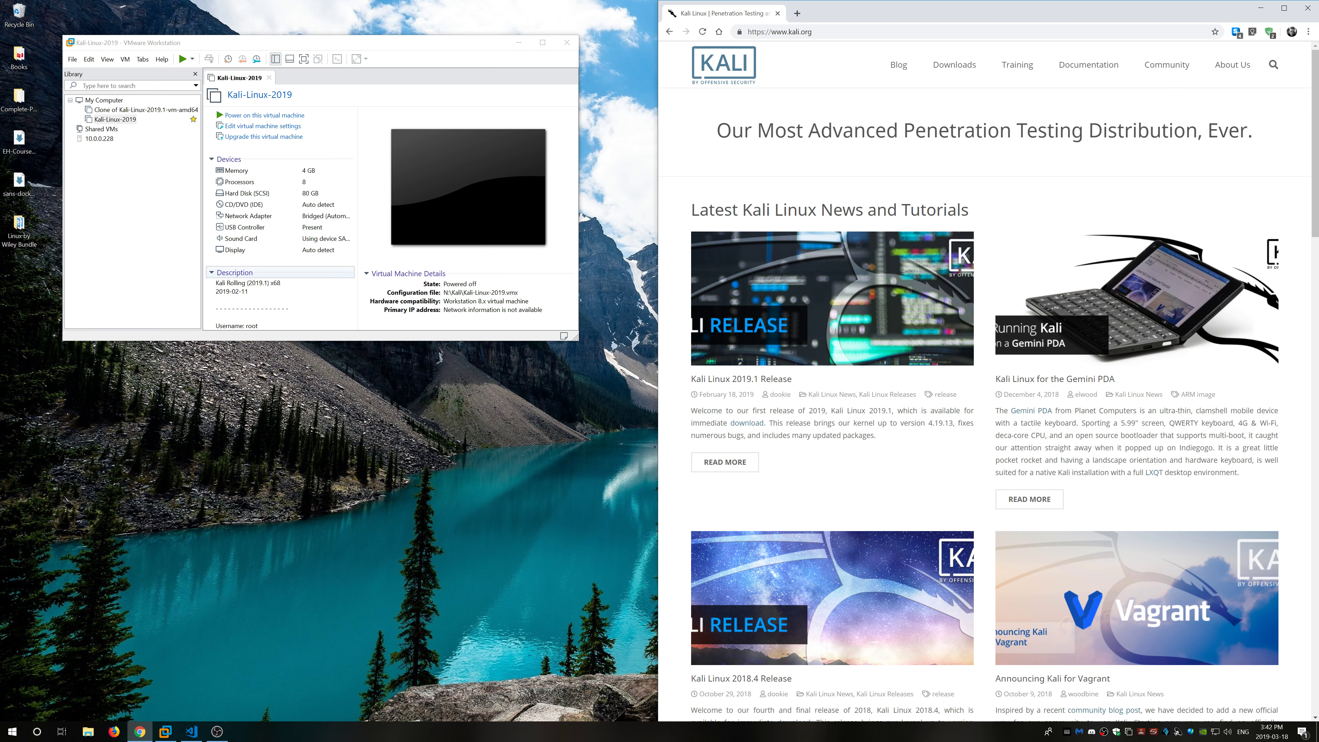
pyautogui.click(962, 68)
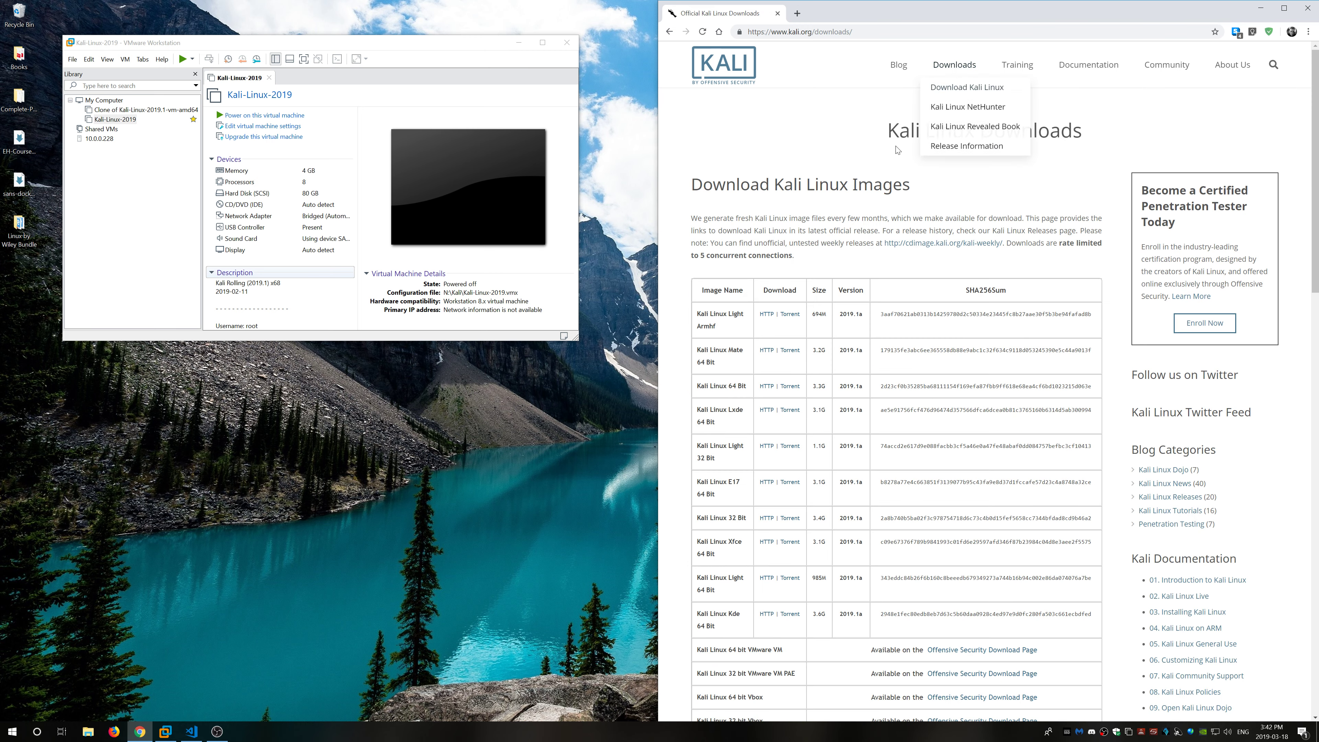
pyautogui.scroll(-7, 897, 150)
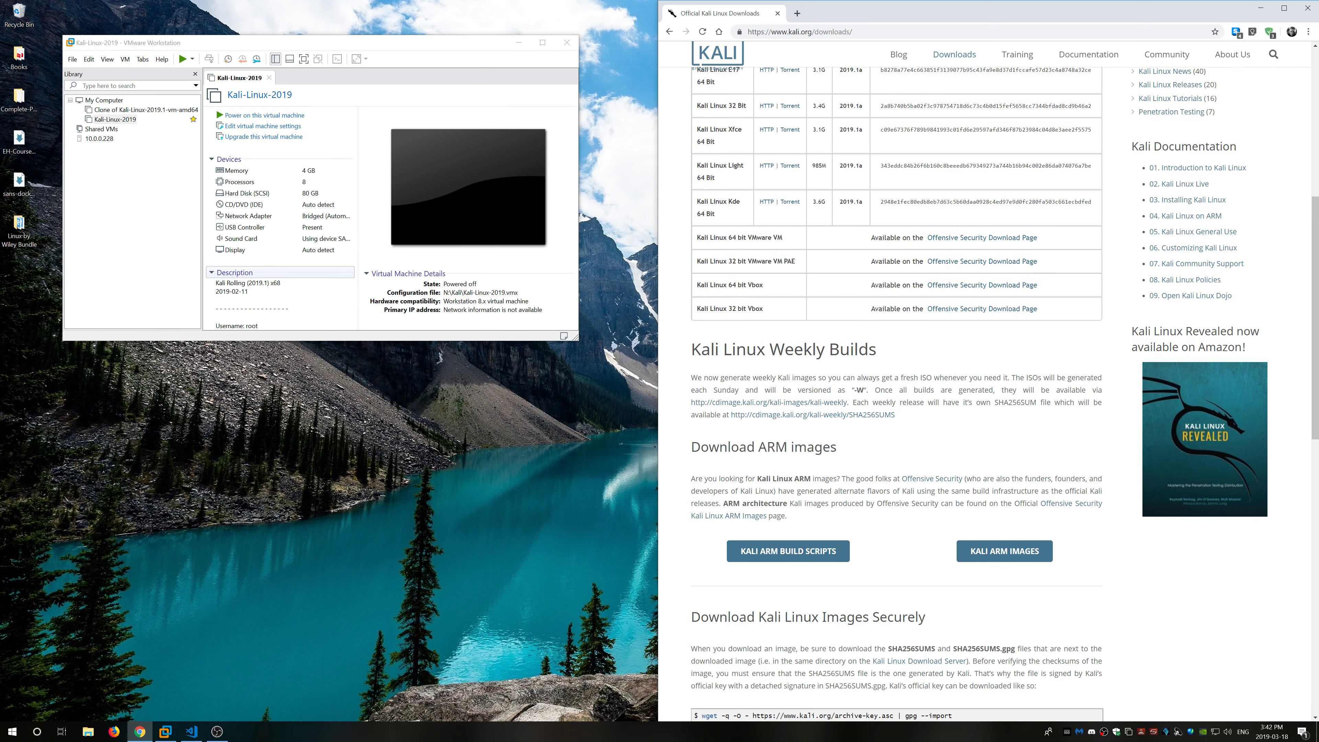
pyautogui.scroll(1, 910, 419)
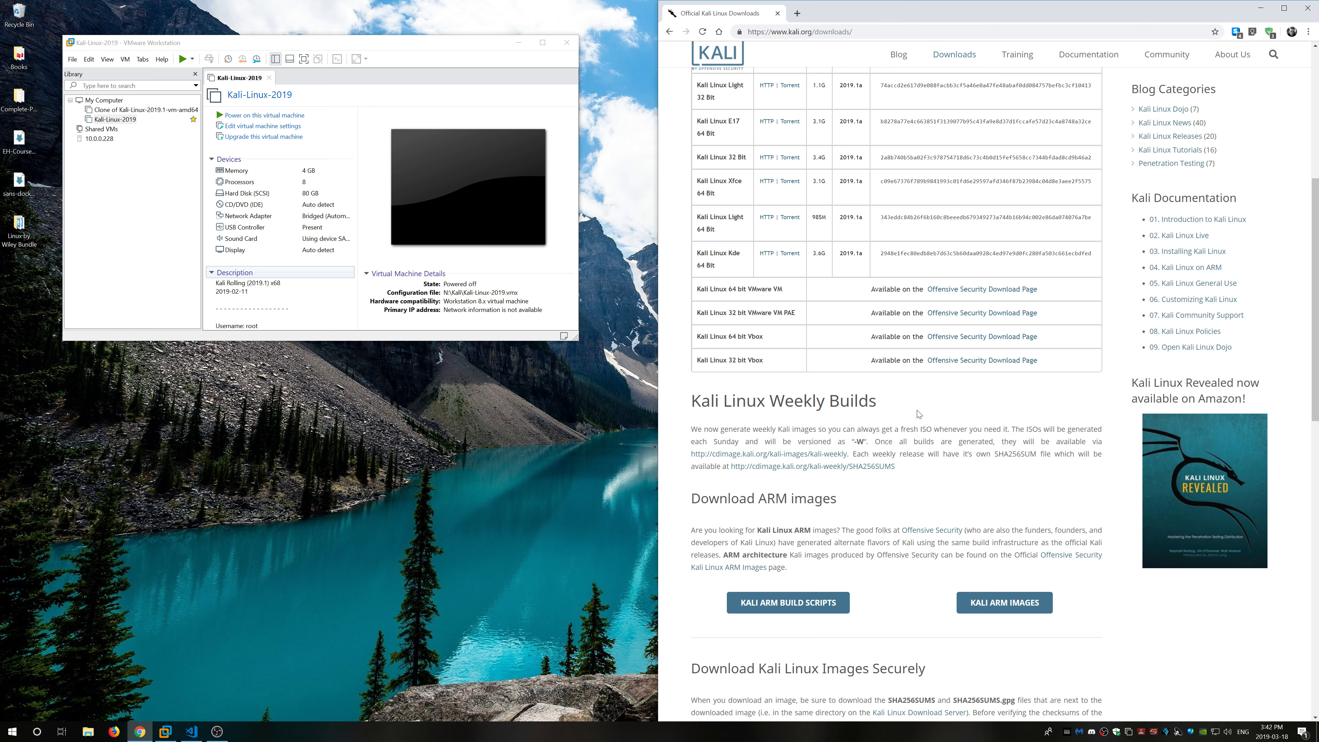
pyautogui.click(966, 293)
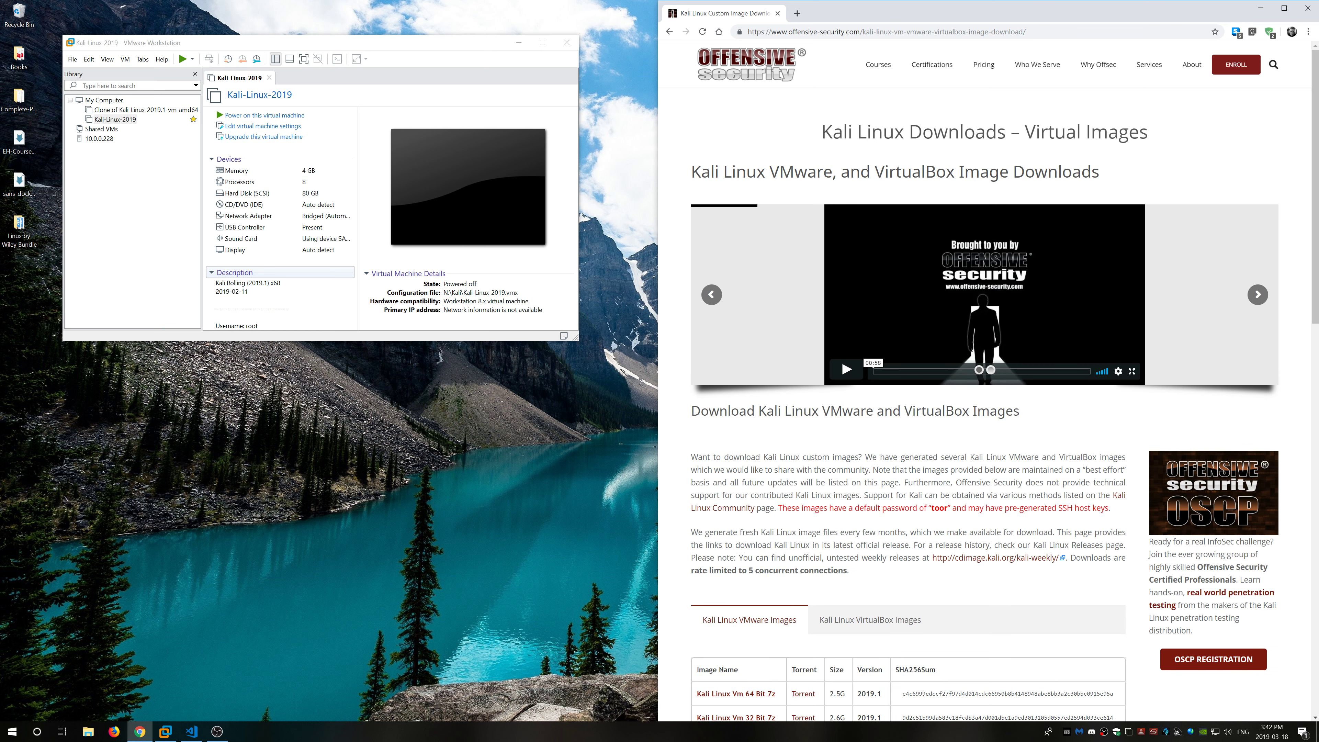
# Step: Download the 64-bit Kali VMware image kali-linux-2019.1-vm-amd64.7z and view its progress
pyautogui.scroll(-4, 959, 448)
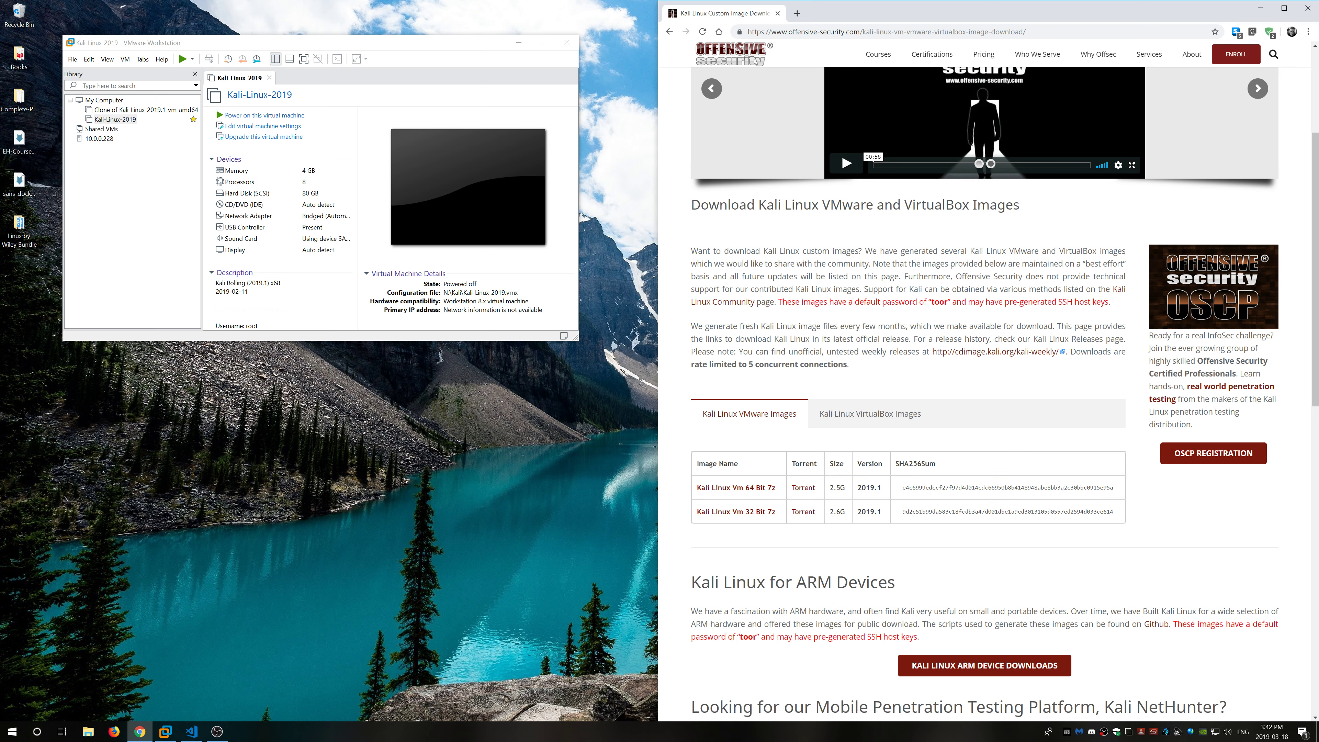
pyautogui.click(877, 417)
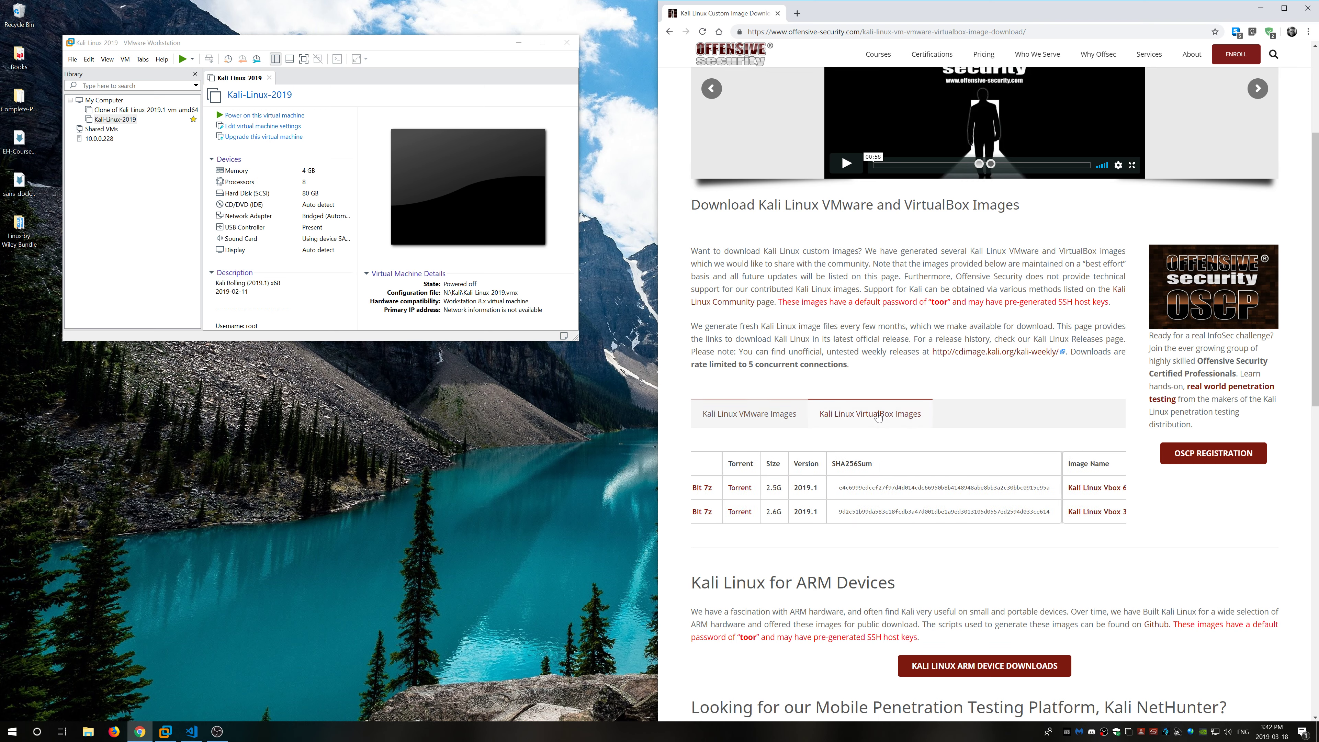
pyautogui.click(769, 417)
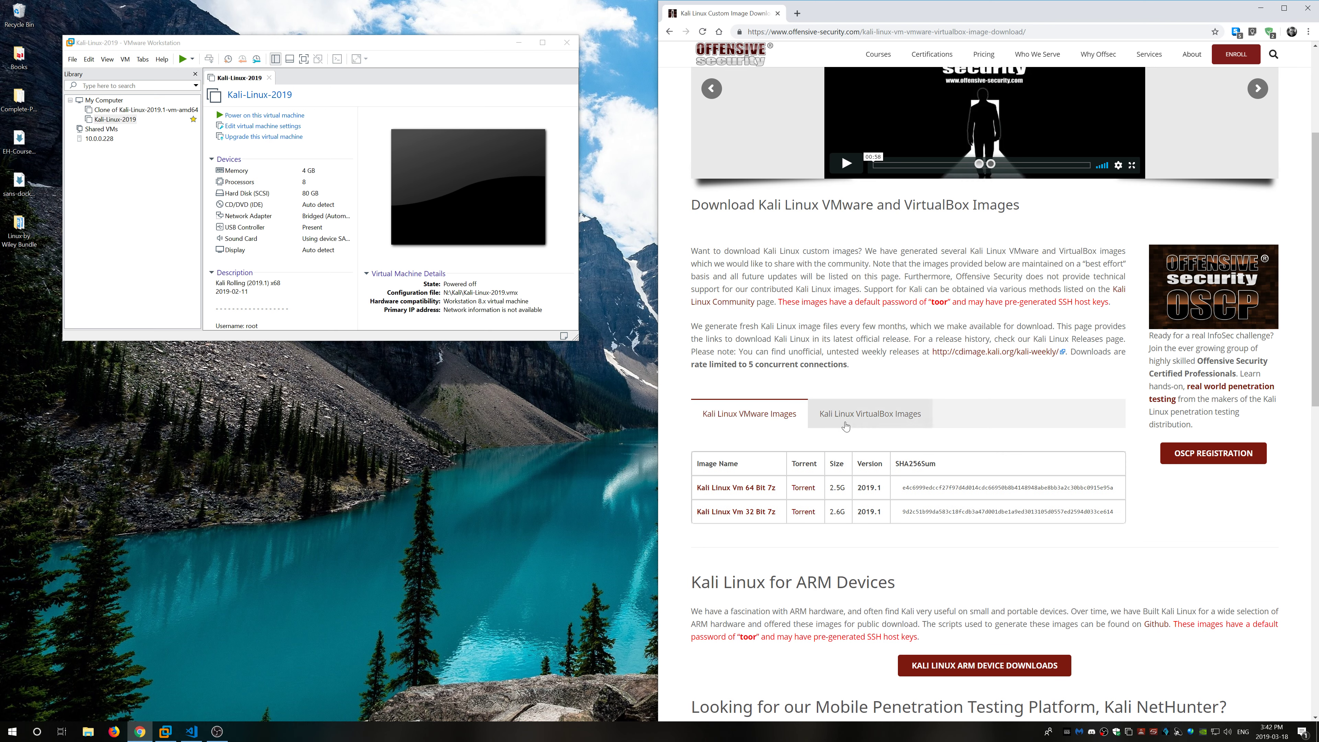
pyautogui.click(759, 488)
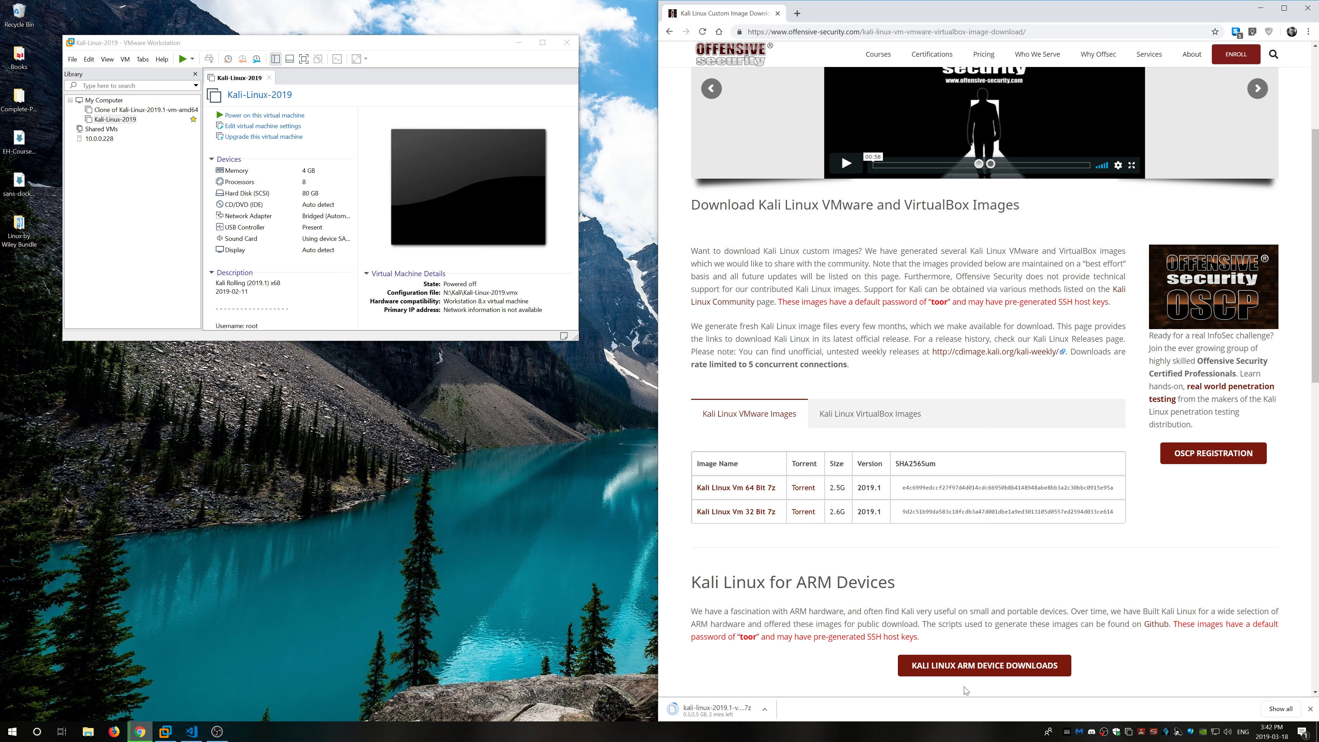
pyautogui.click(1281, 709)
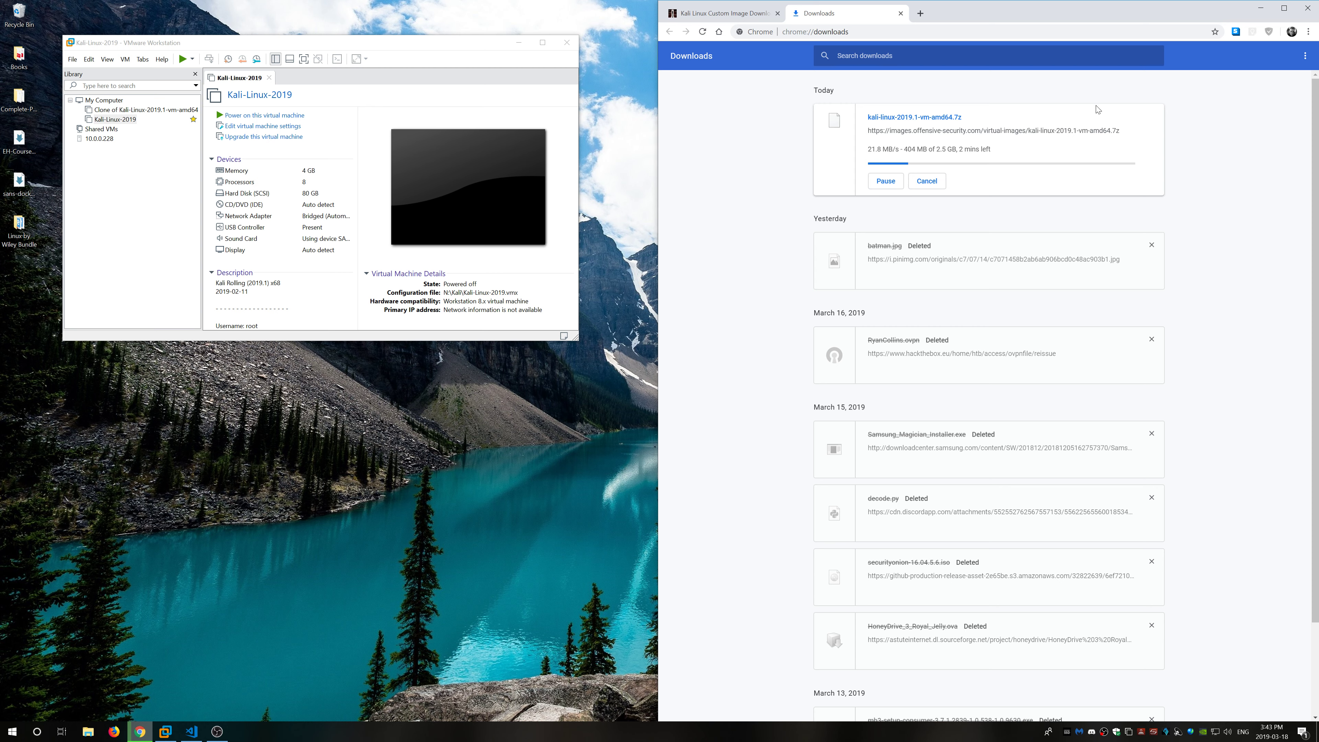
# Step: Clear all old entries from Chrome's downloads list, then open File Explorer
pyautogui.click(769, 11)
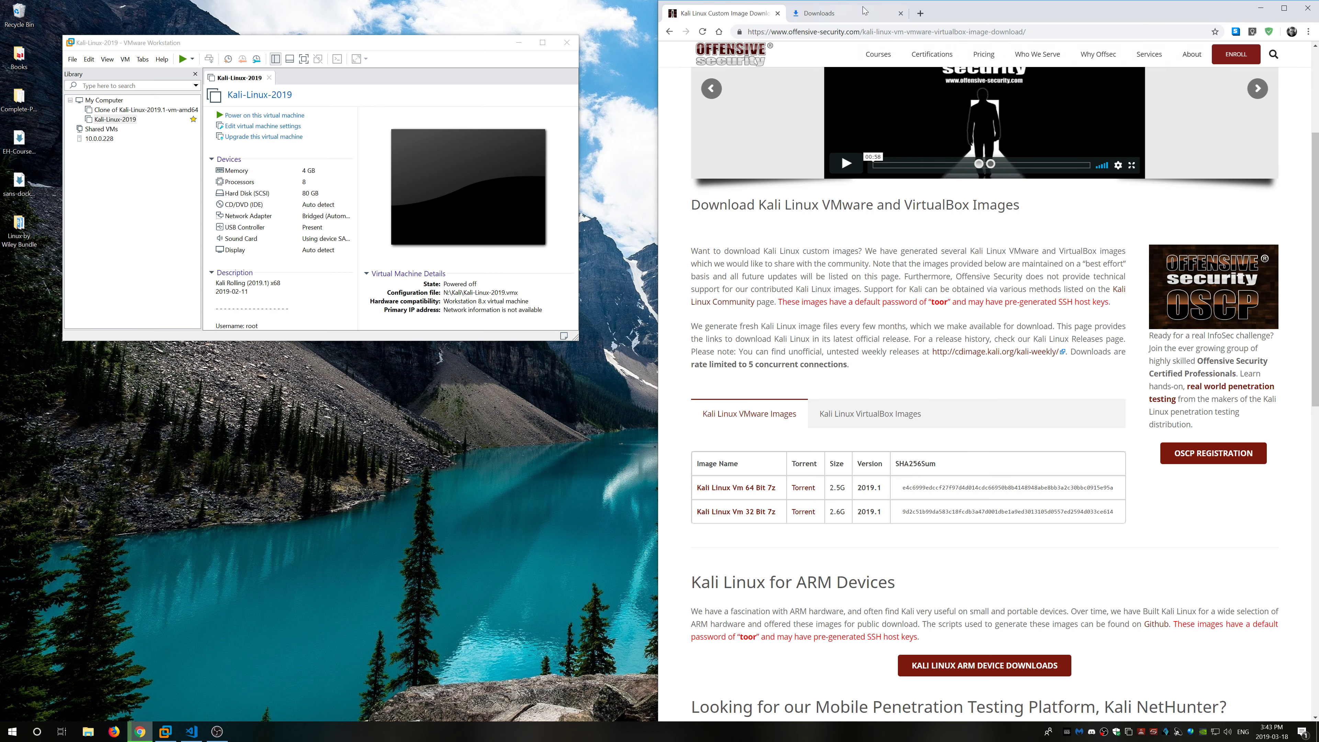
pyautogui.click(858, 17)
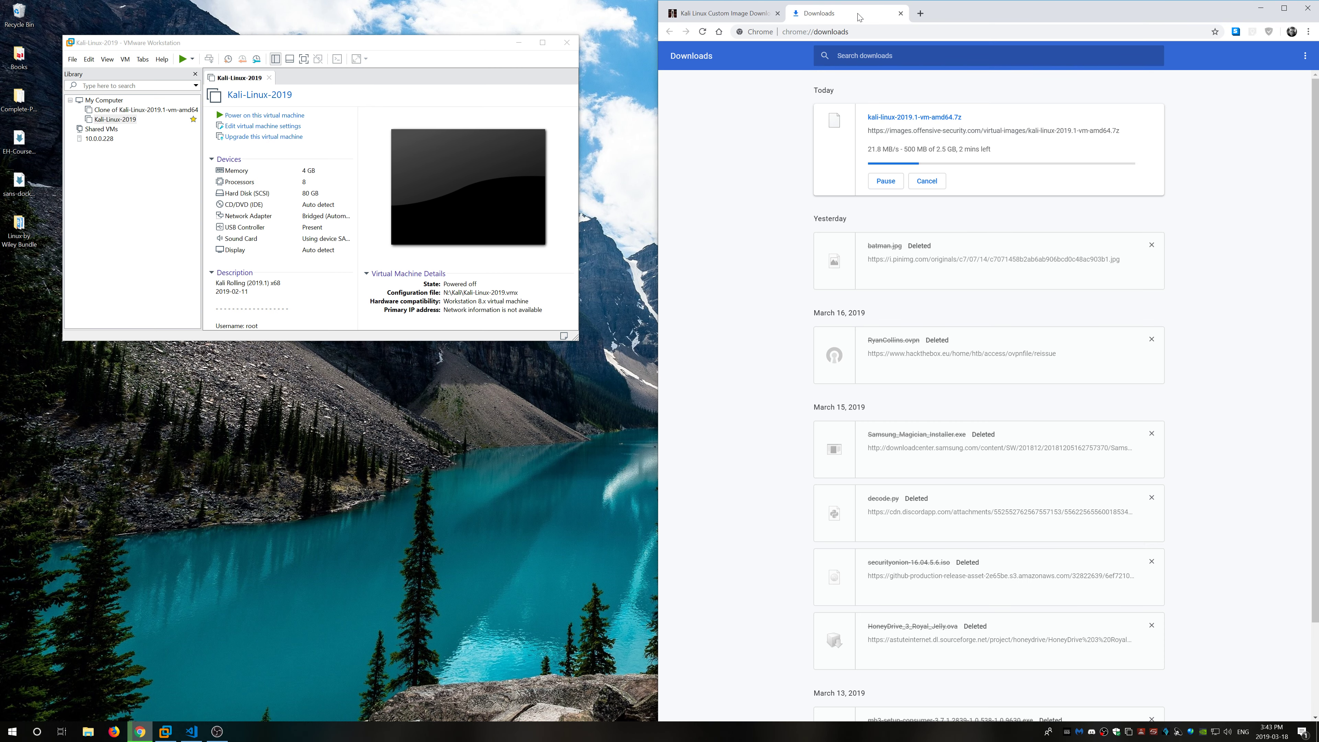
pyautogui.click(1305, 57)
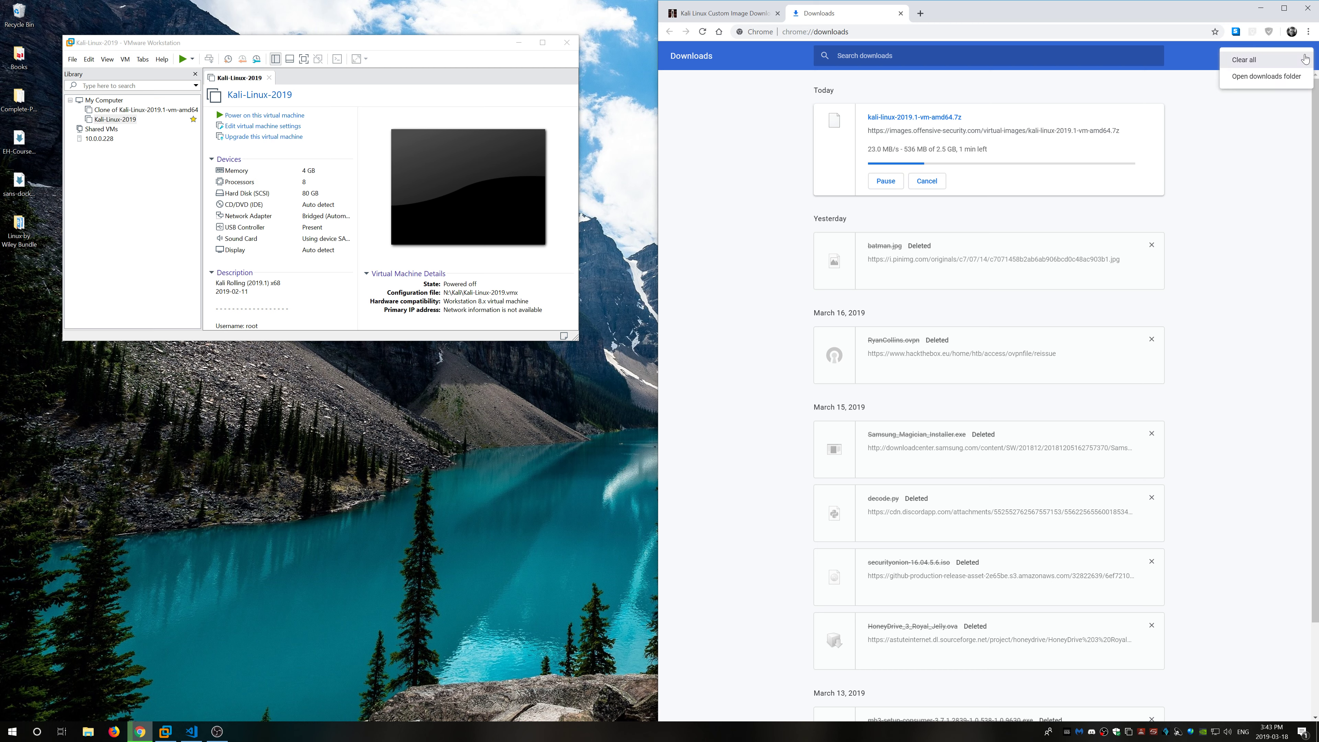
pyautogui.click(1246, 60)
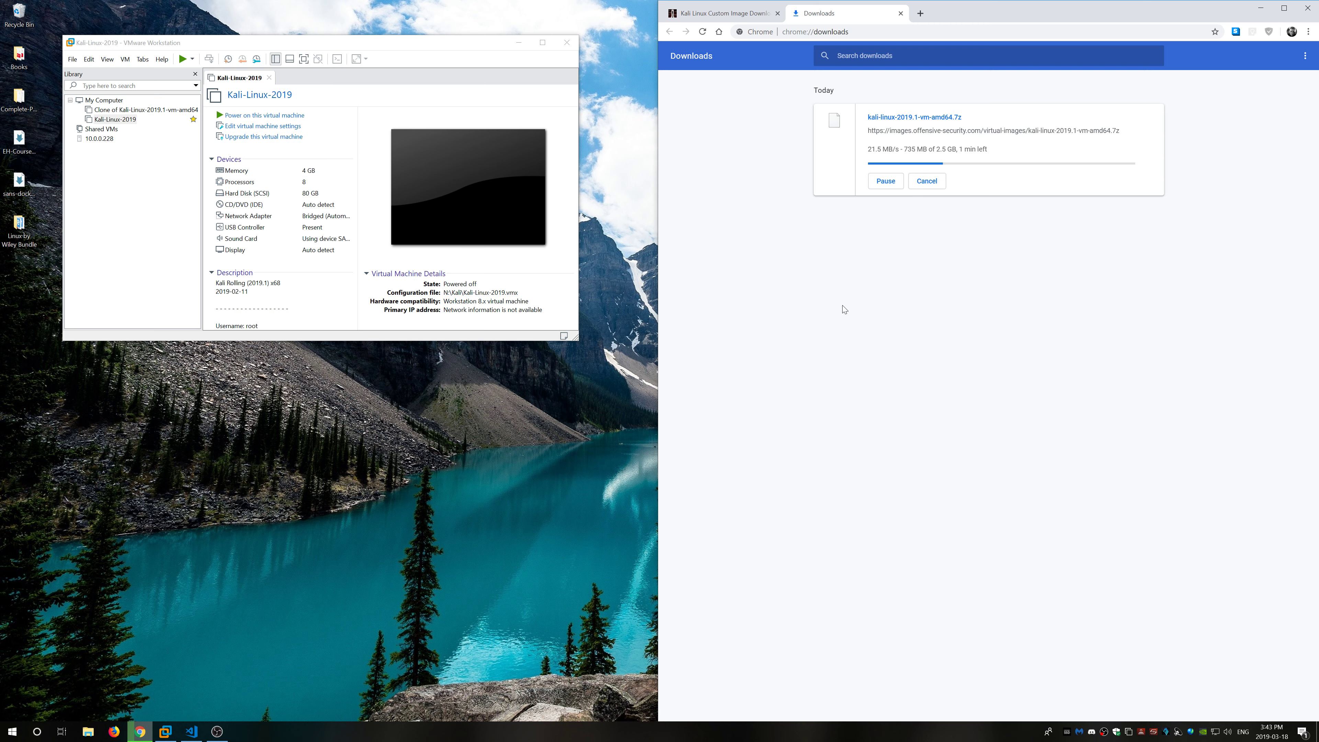
pyautogui.click(89, 732)
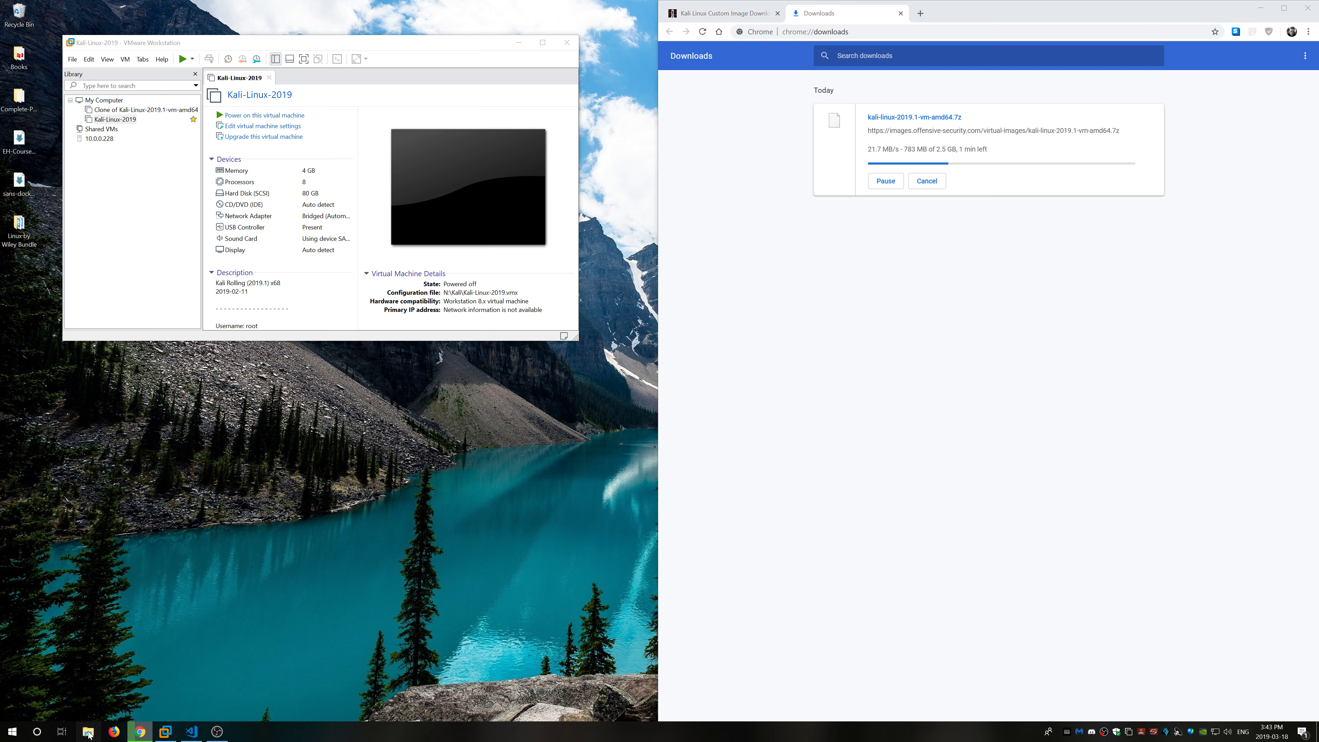
pyautogui.moveTo(318, 361); pyautogui.dragTo(340, 359)
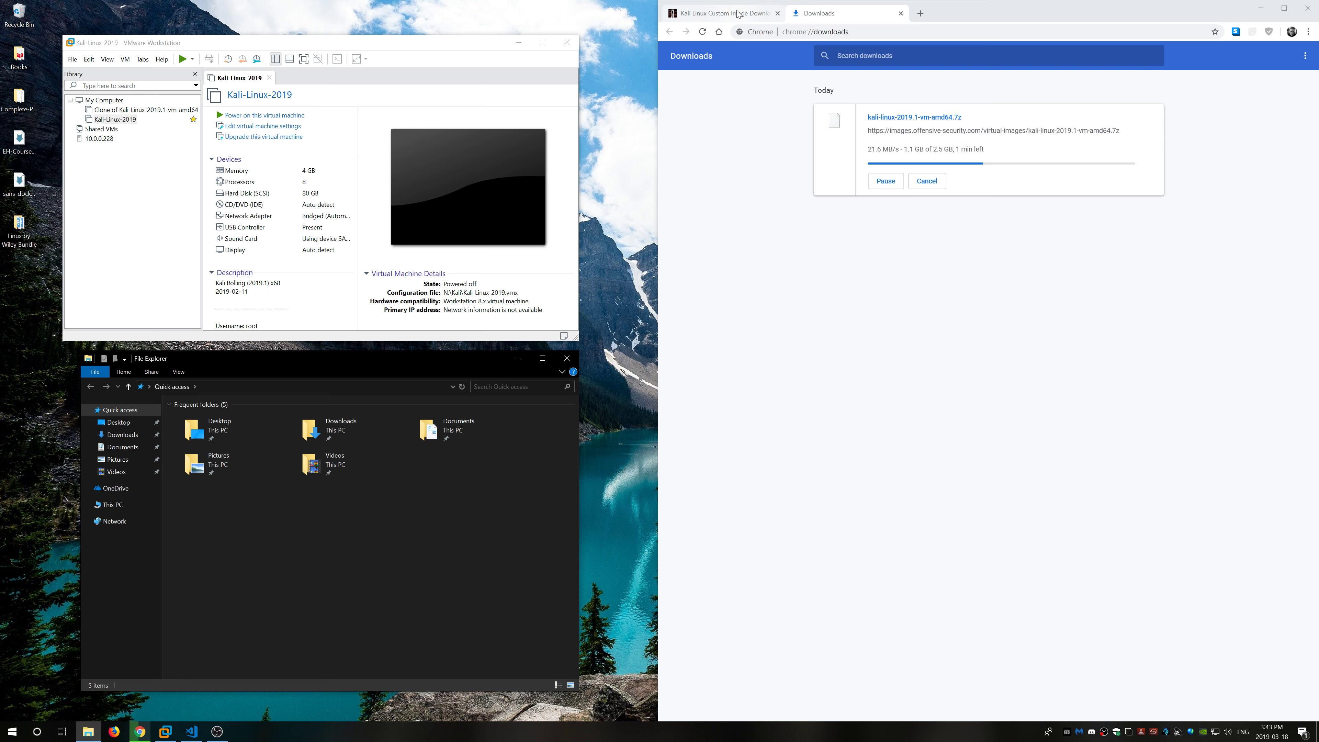
# Step: Search 'vmware player' in a new tab and open the VMware Workstation Player product page
pyautogui.click(920, 13)
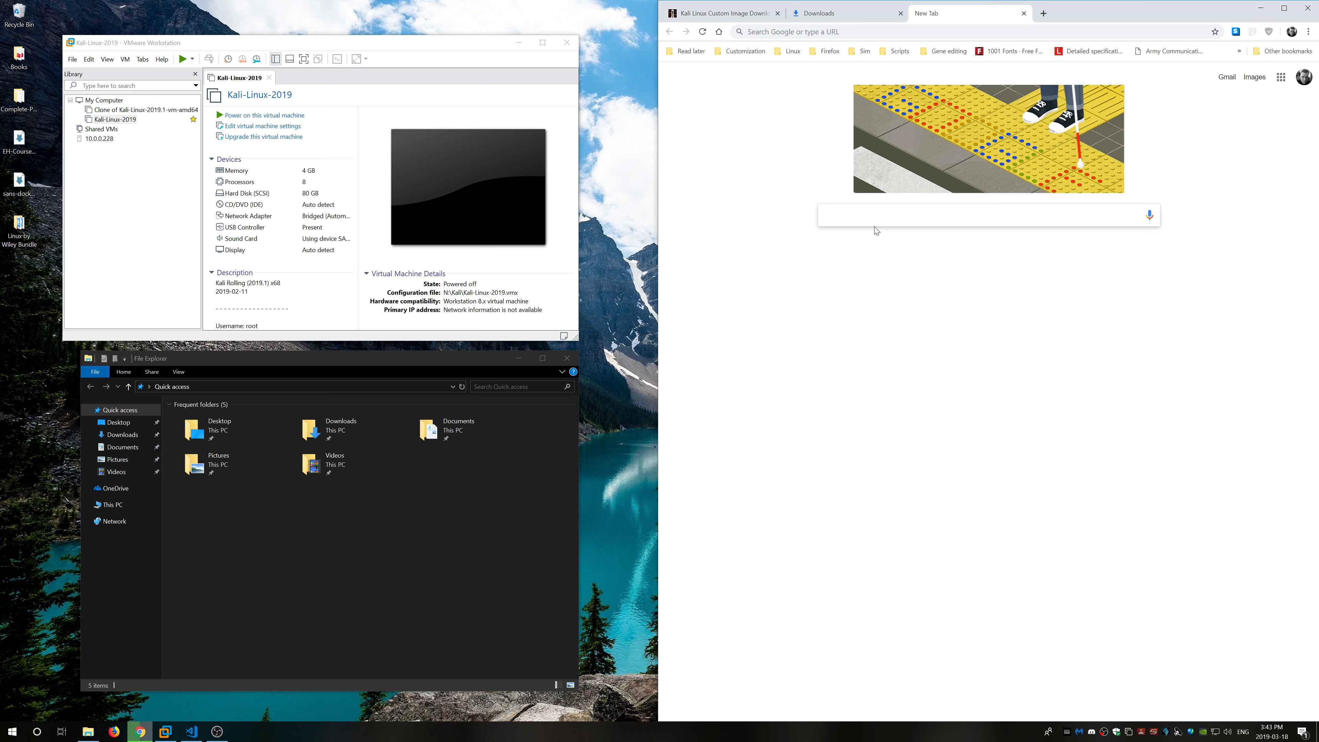
pyautogui.write('vmware ')
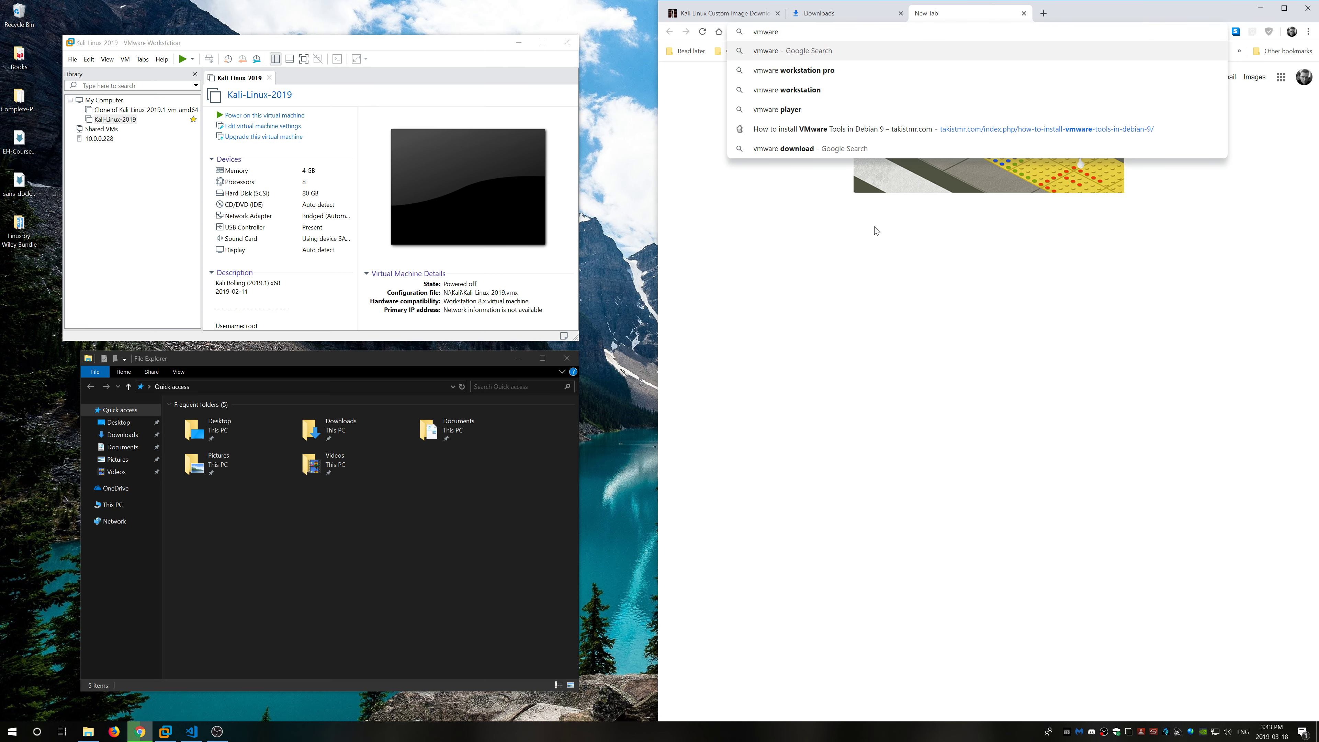
pyautogui.write('player')
pyautogui.press('Return')
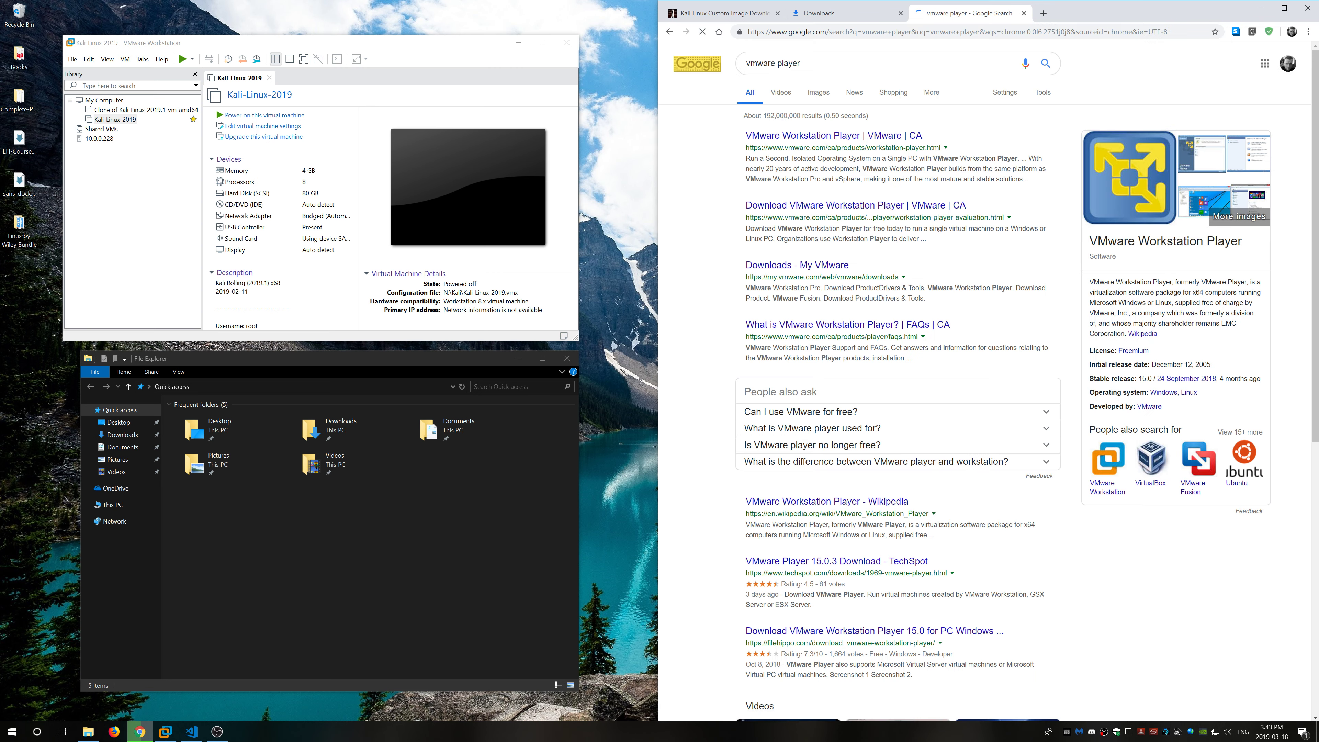
pyautogui.click(831, 135)
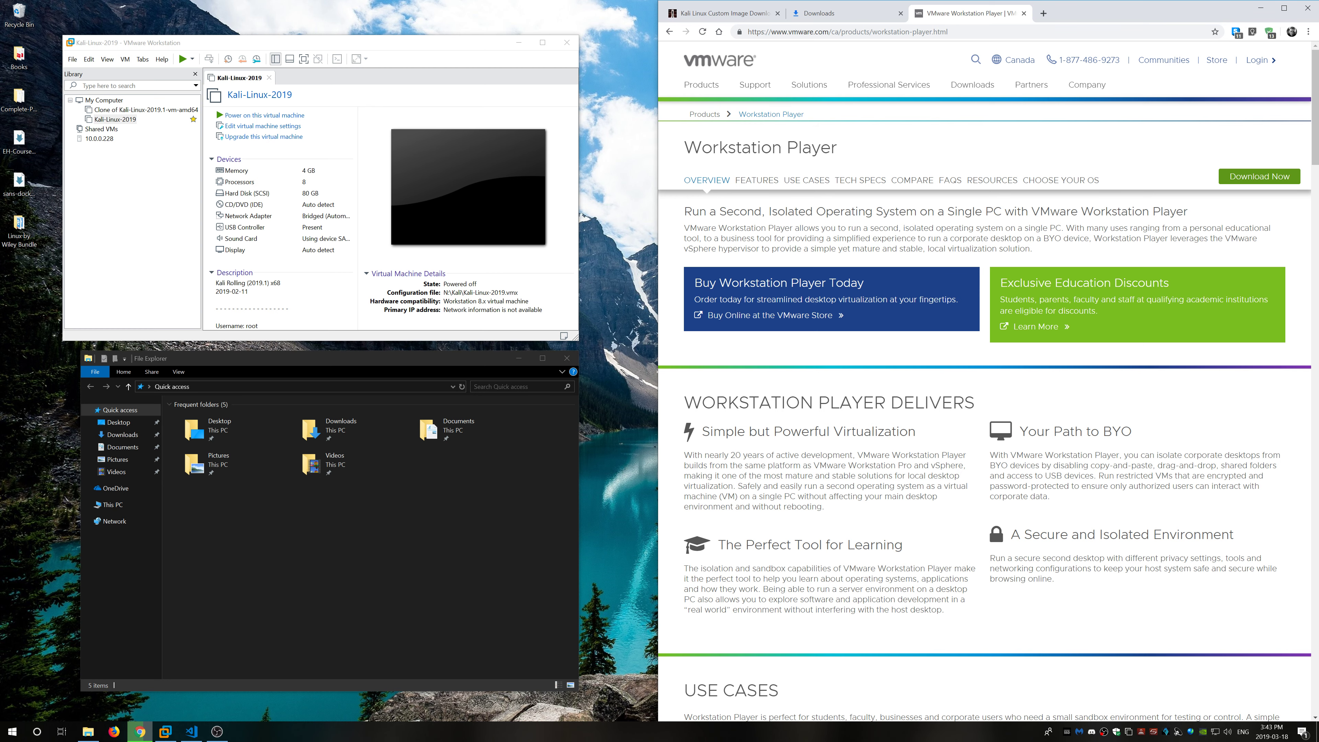
pyautogui.click(1044, 13)
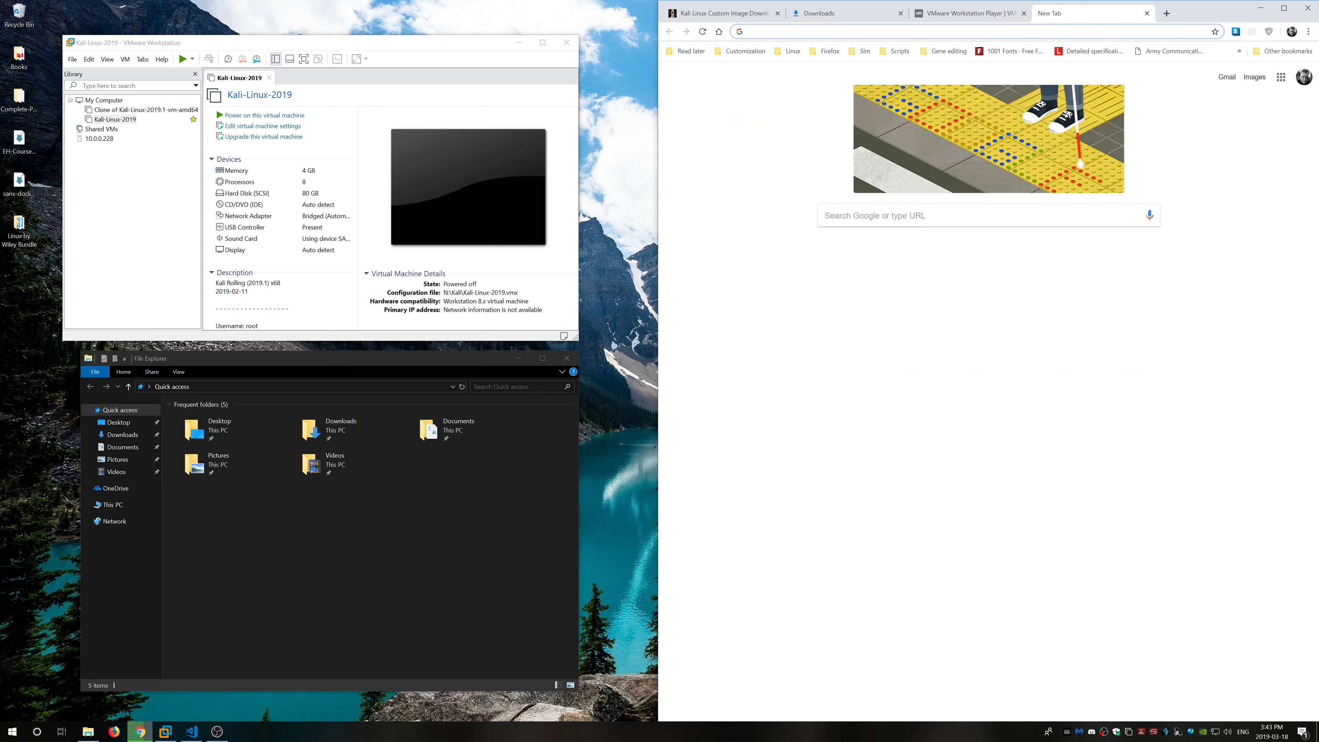
# Step: Search 'virtualbox' and open the virtualbox.org page offering VirtualBox 6.0
pyautogui.write('virtu')
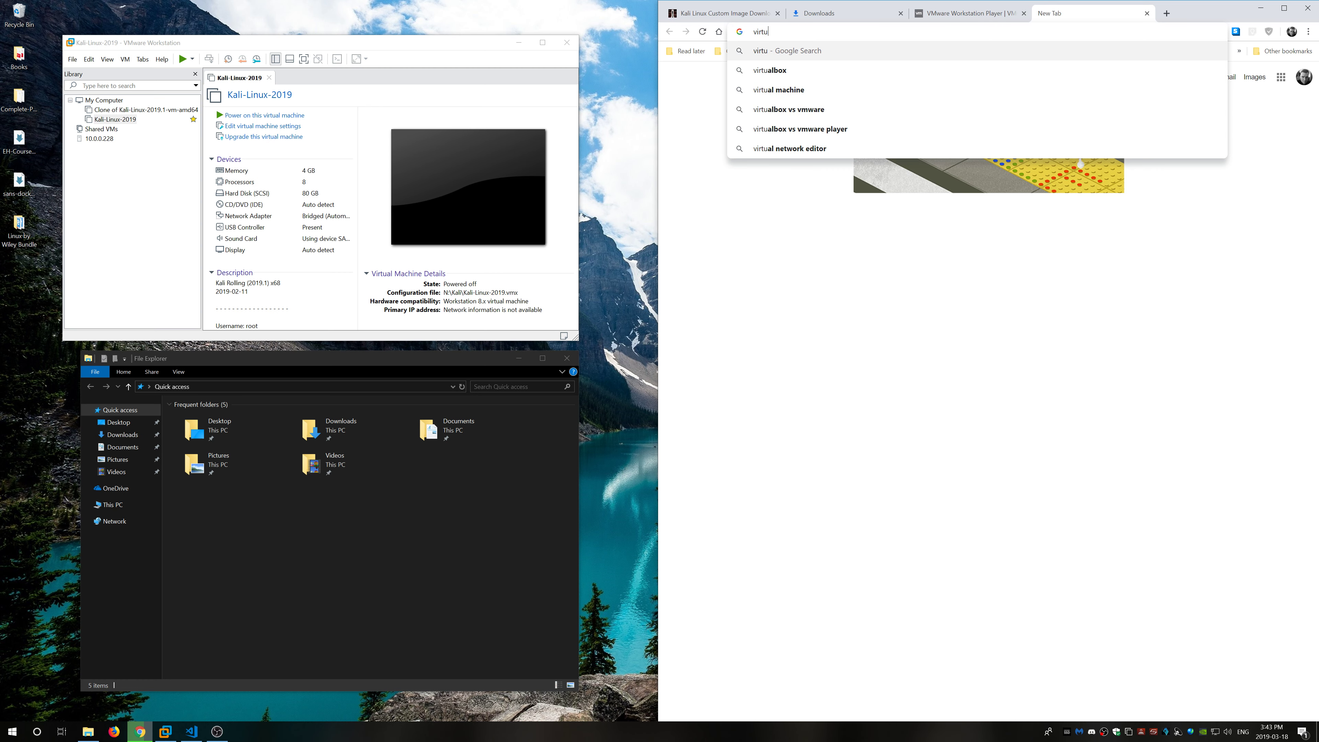
pyautogui.write('albox')
pyautogui.press('Return')
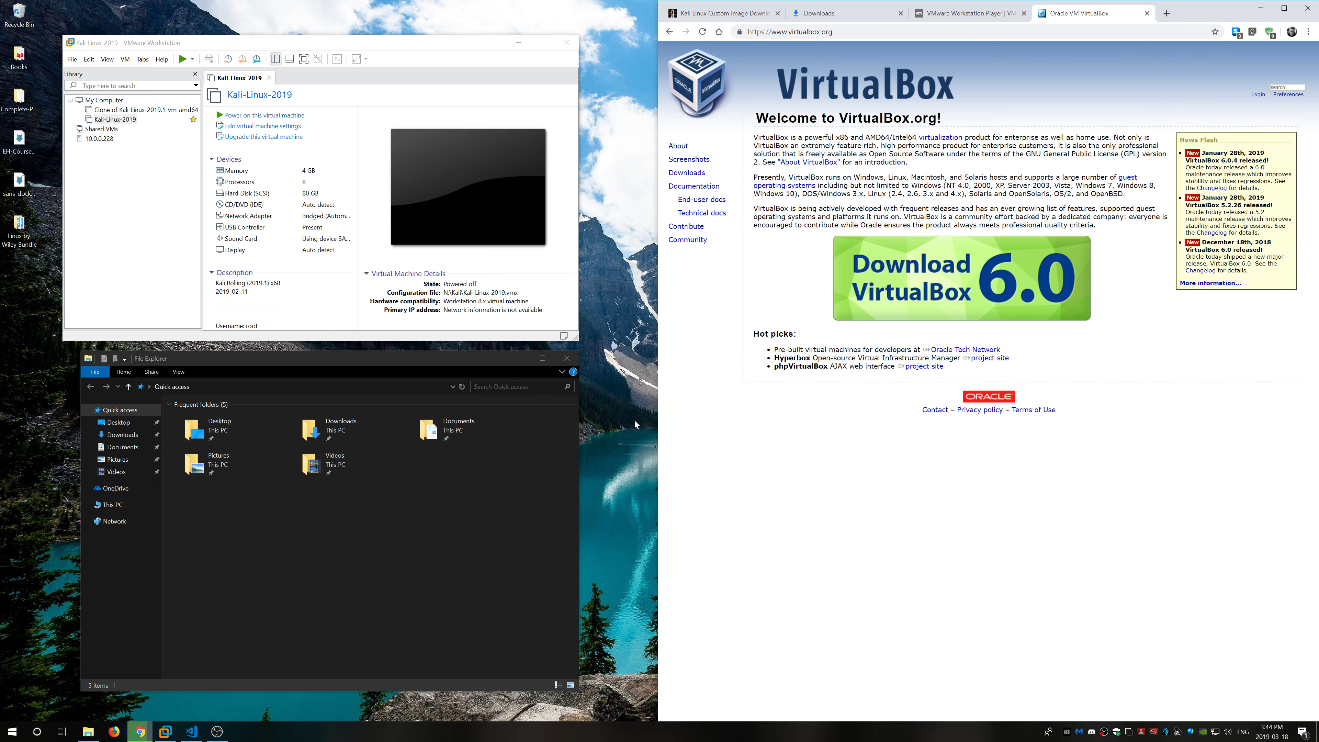
pyautogui.click(854, 16)
pyautogui.click(986, 17)
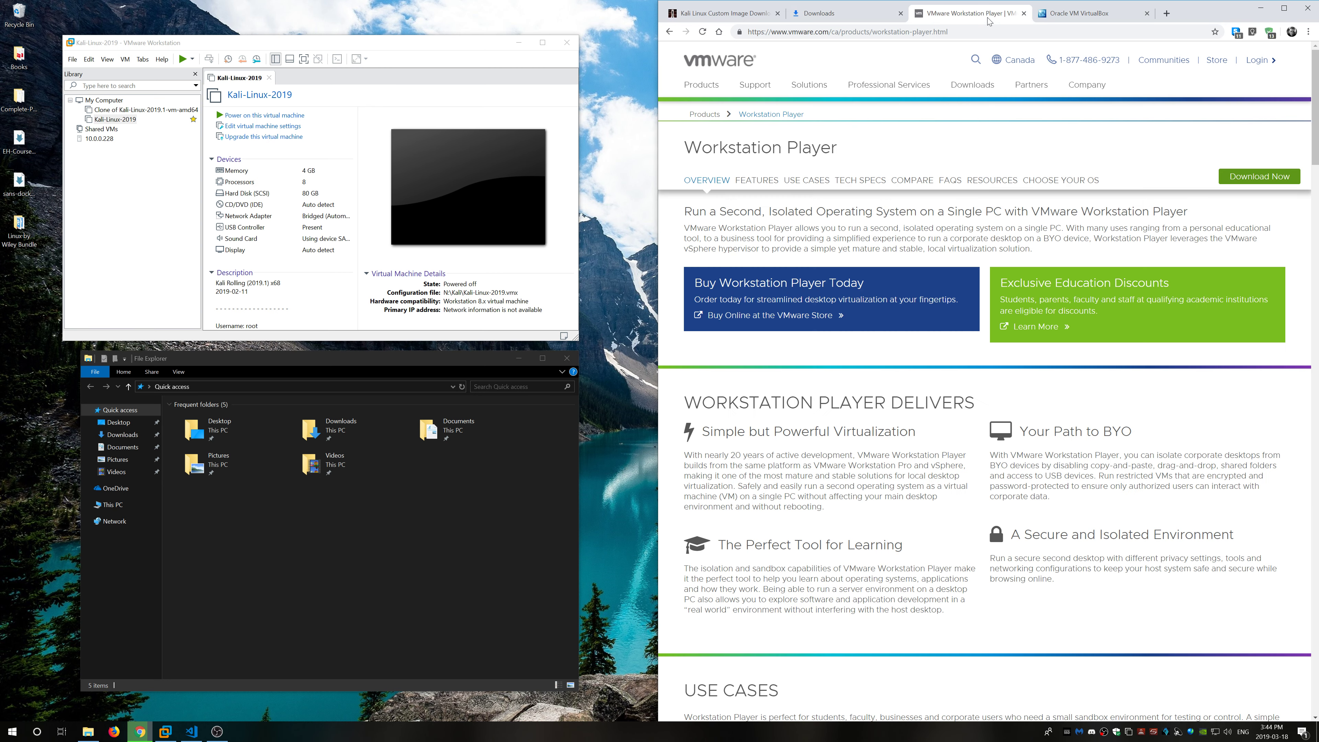
pyautogui.click(1069, 15)
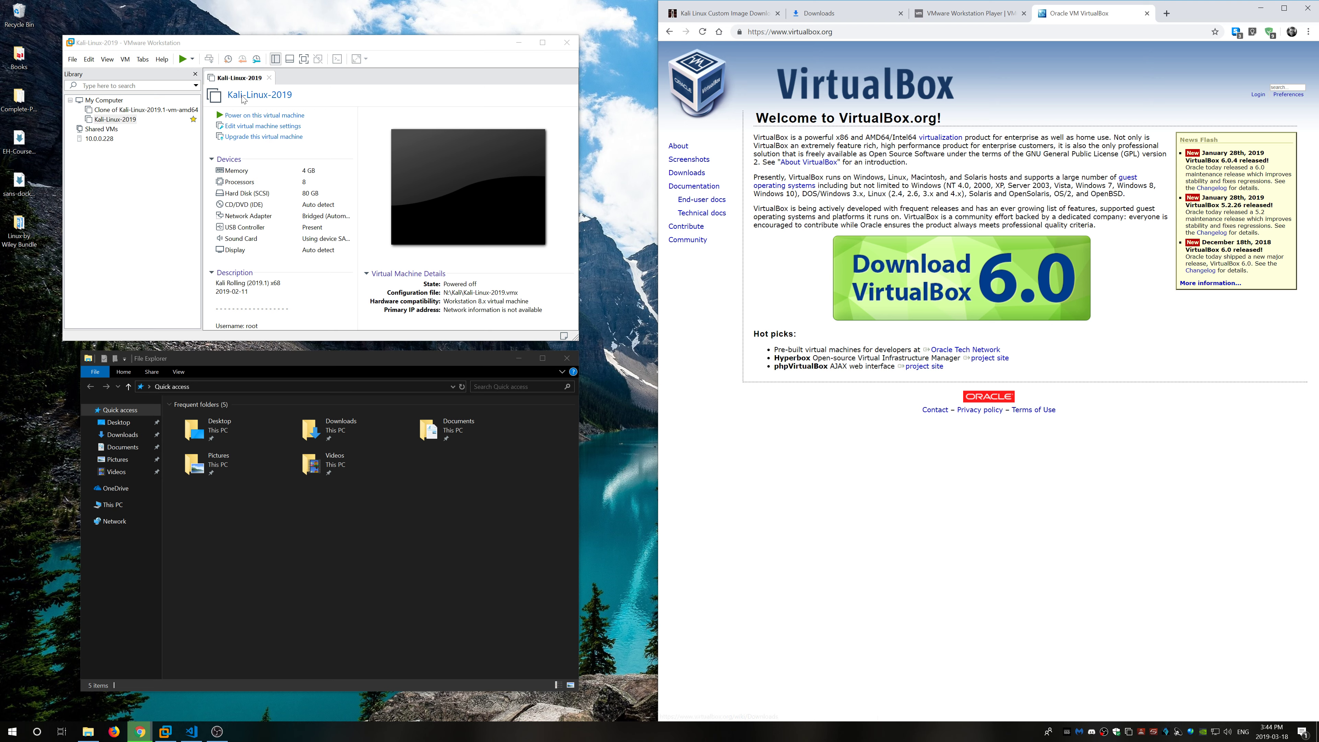
# Step: Connect to the remote host 10.0.0.228
pyautogui.click(94, 141)
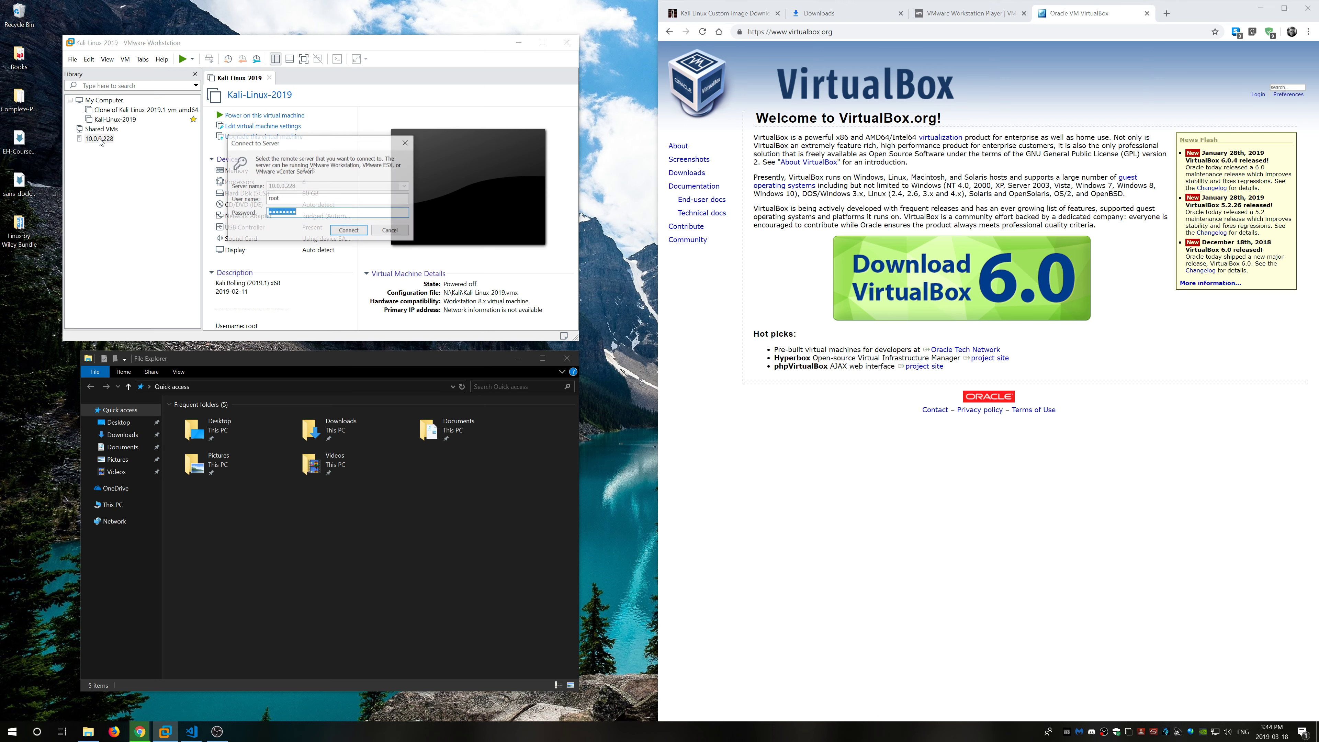
pyautogui.click(349, 231)
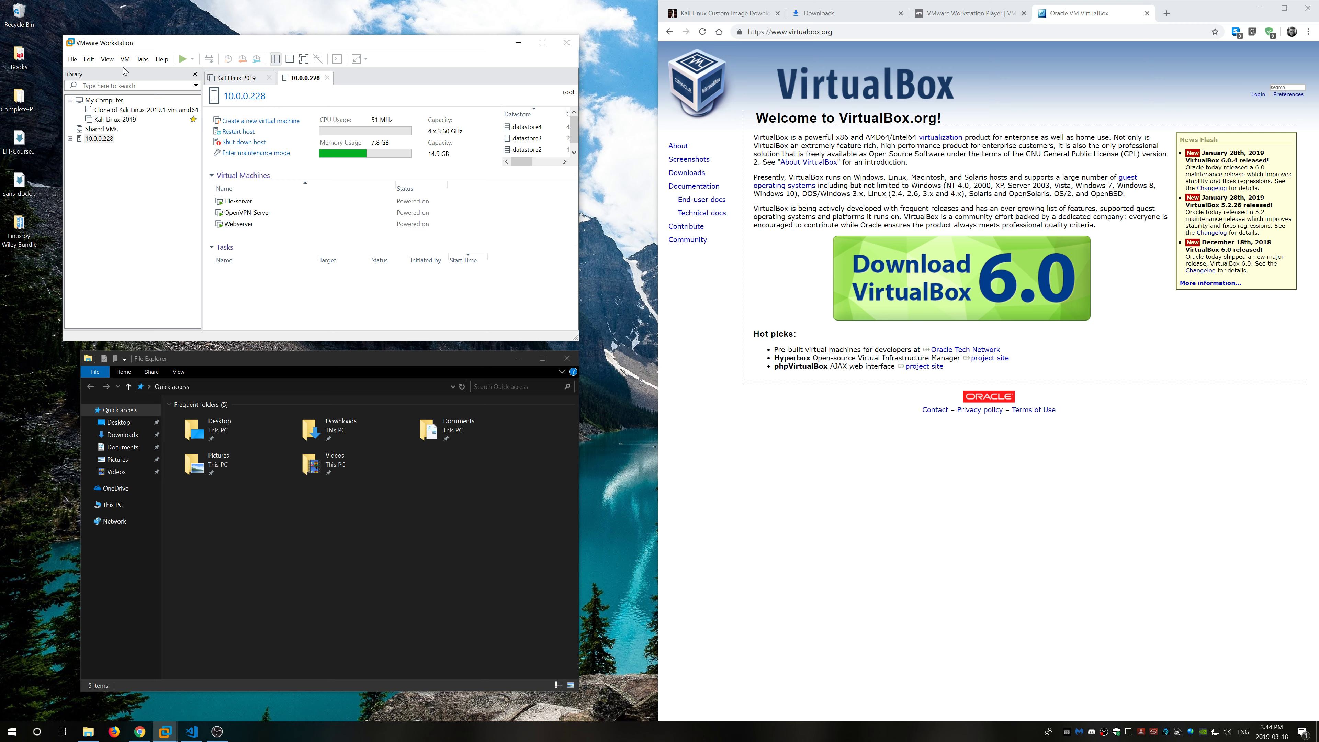
pyautogui.moveTo(125, 45); pyautogui.dragTo(148, 36)
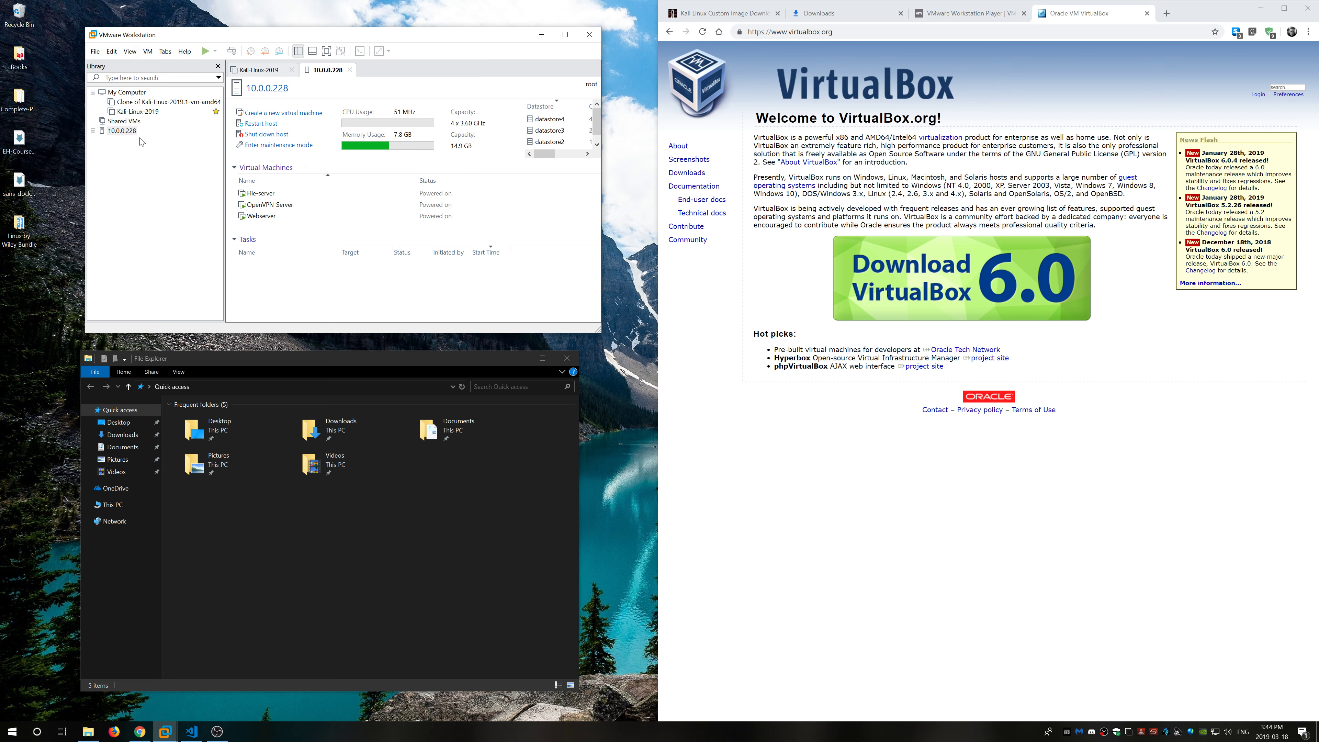
# Step: Close the extra tabs, expand 10.0.0.228's VM list, and show My Computer
pyautogui.click(136, 94)
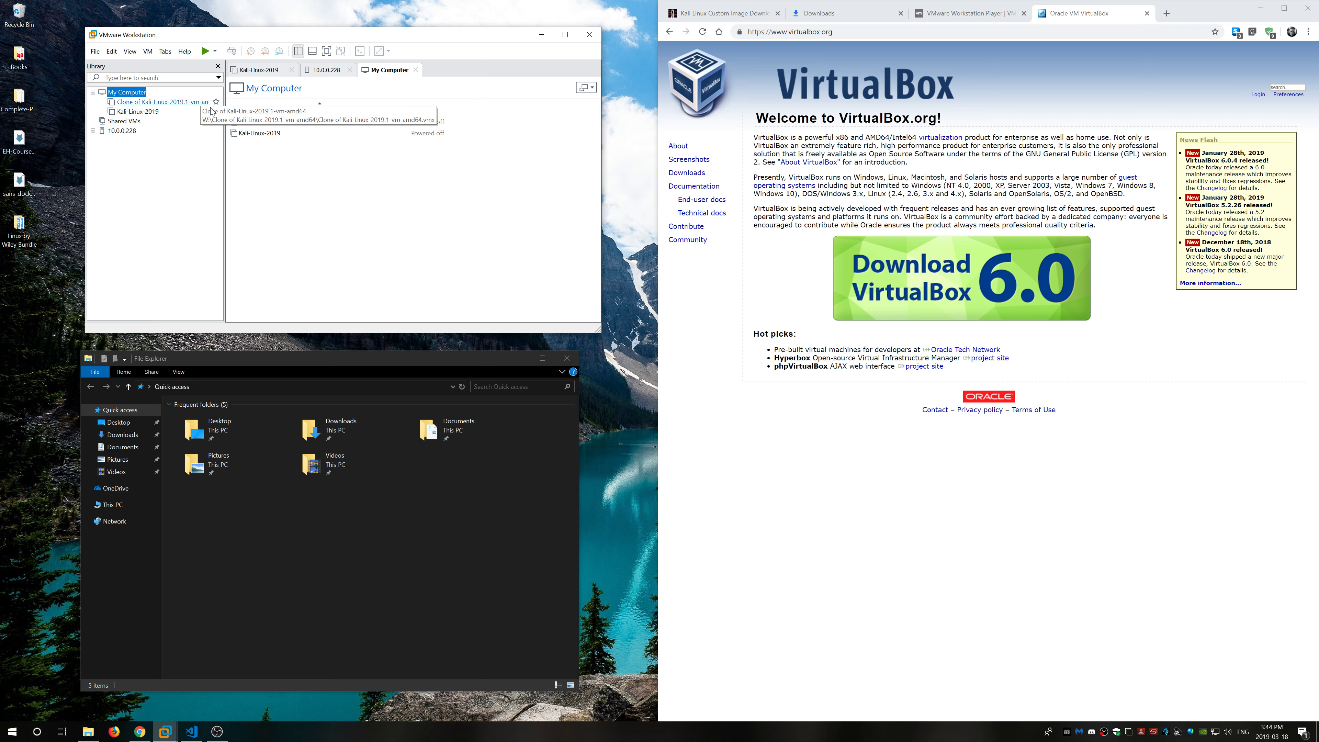
pyautogui.click(415, 69)
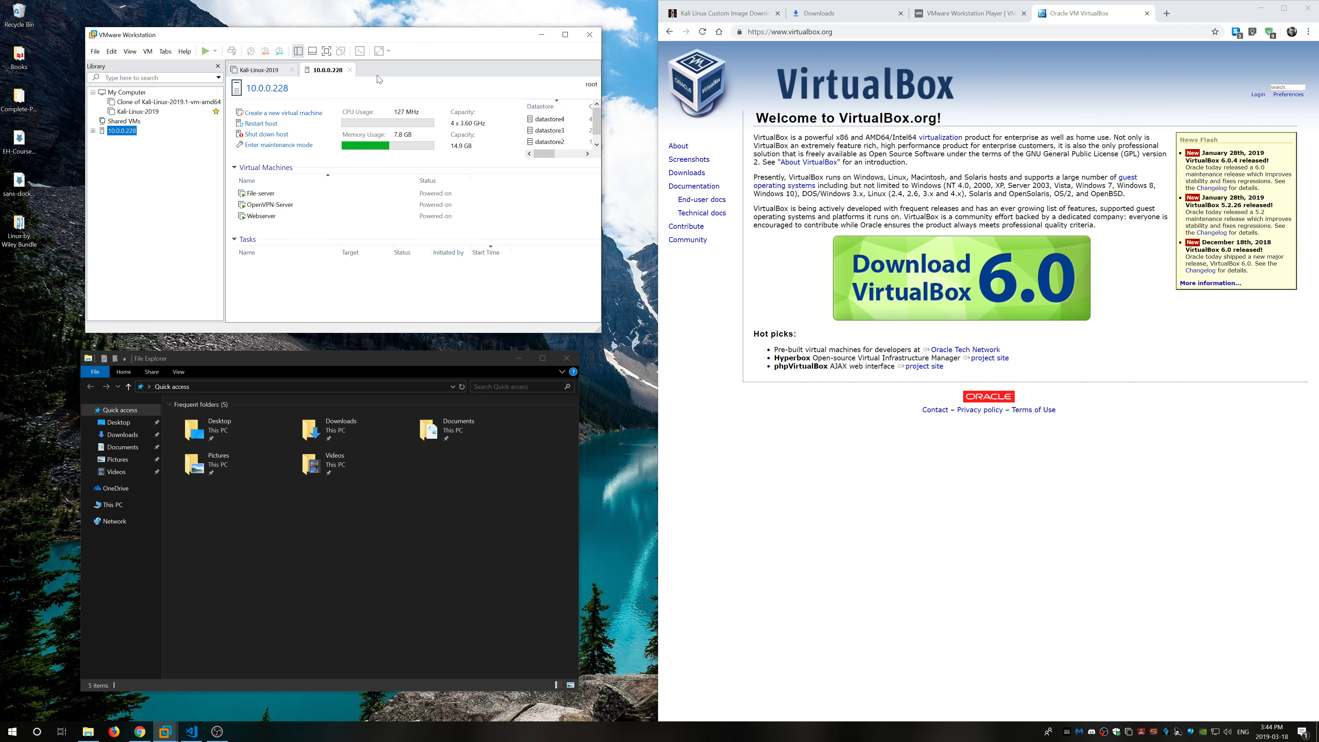
pyautogui.click(349, 69)
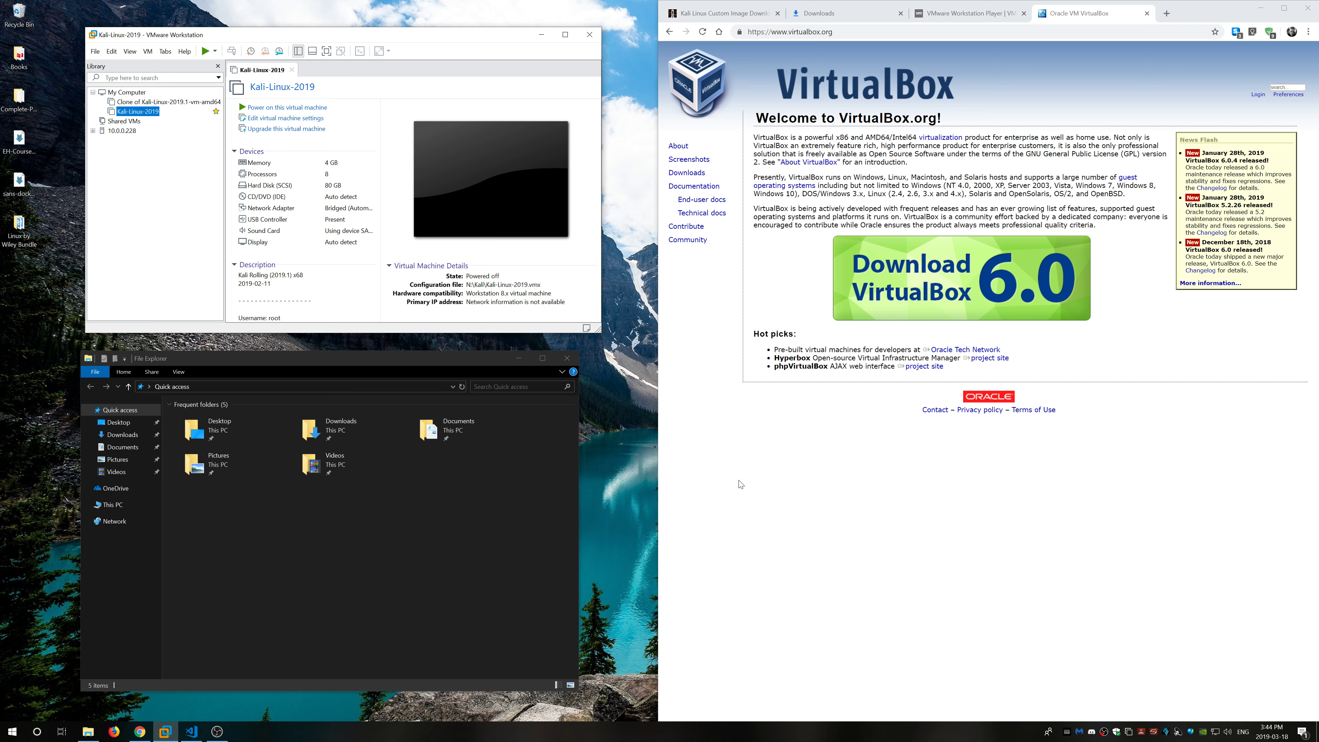
pyautogui.click(128, 133)
pyautogui.click(127, 92)
# Step: Close the Kali-Linux-2019 summary and the browser after checking its downloads
pyautogui.click(291, 71)
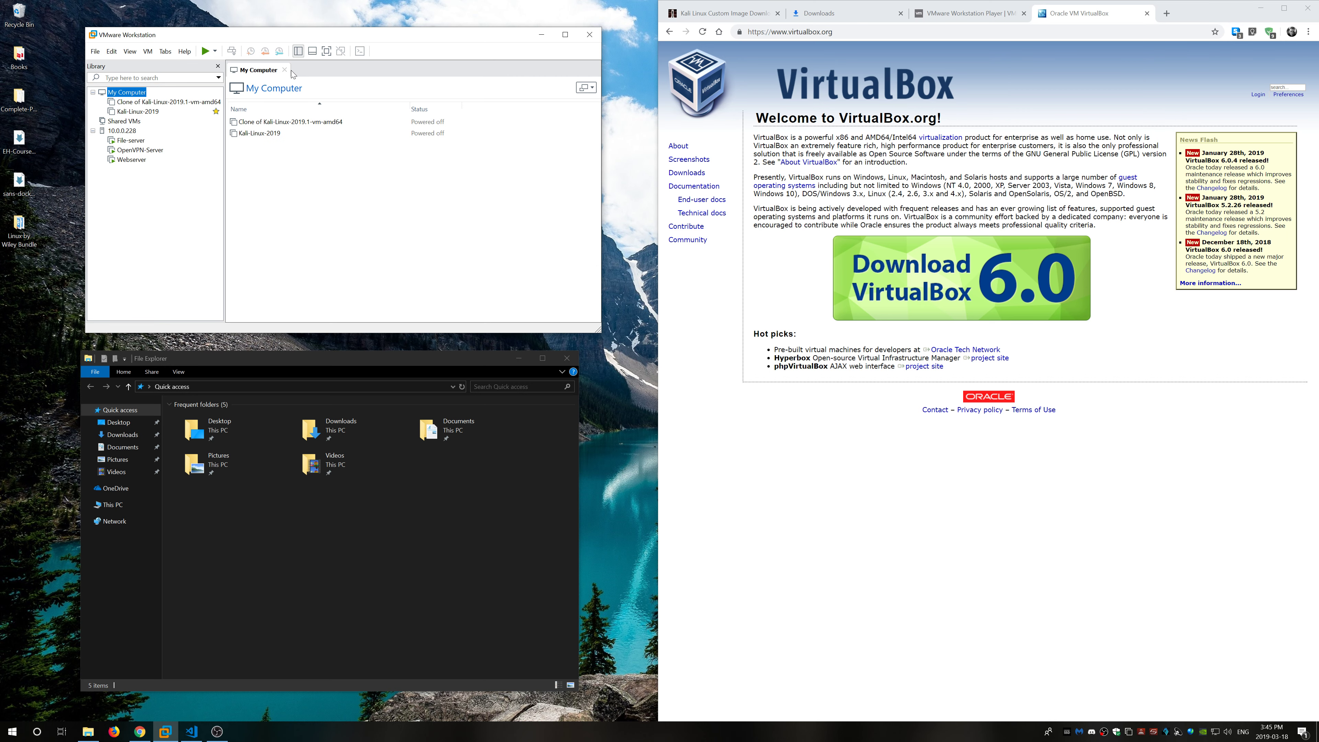
pyautogui.click(857, 16)
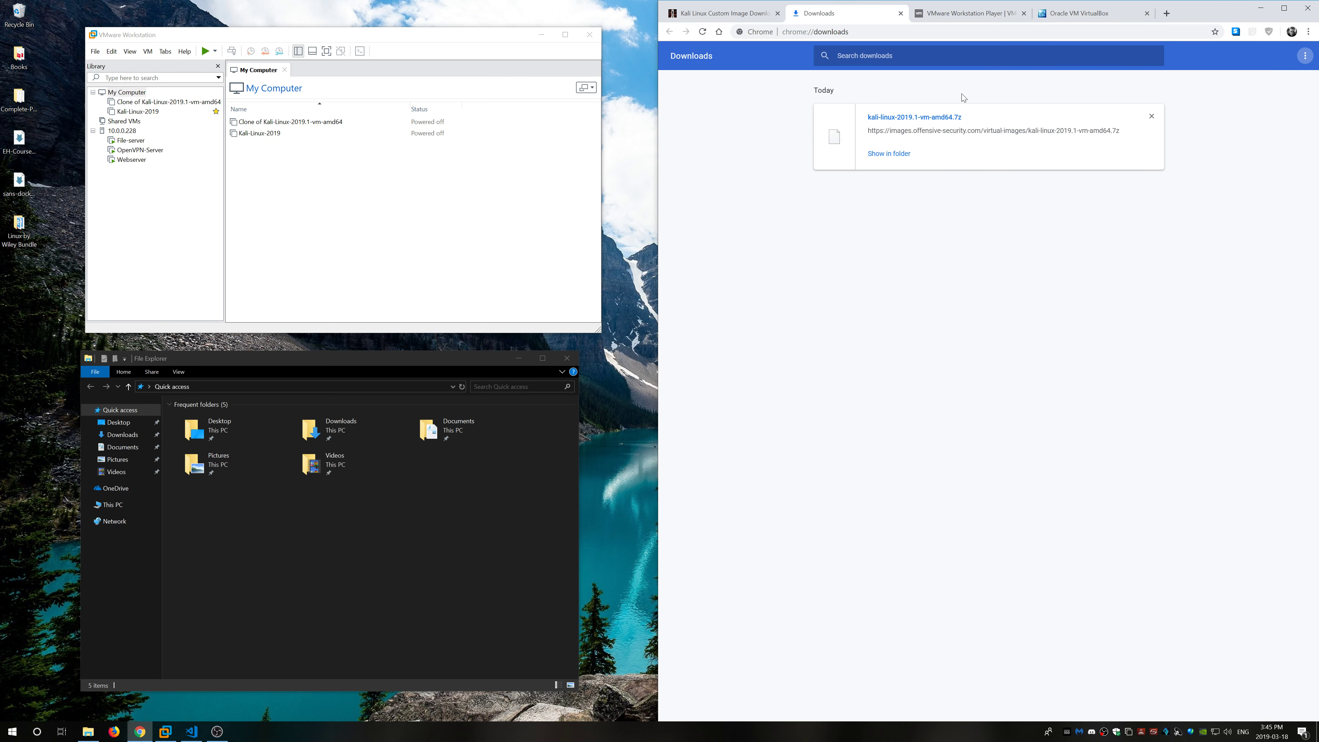
pyautogui.click(1308, 7)
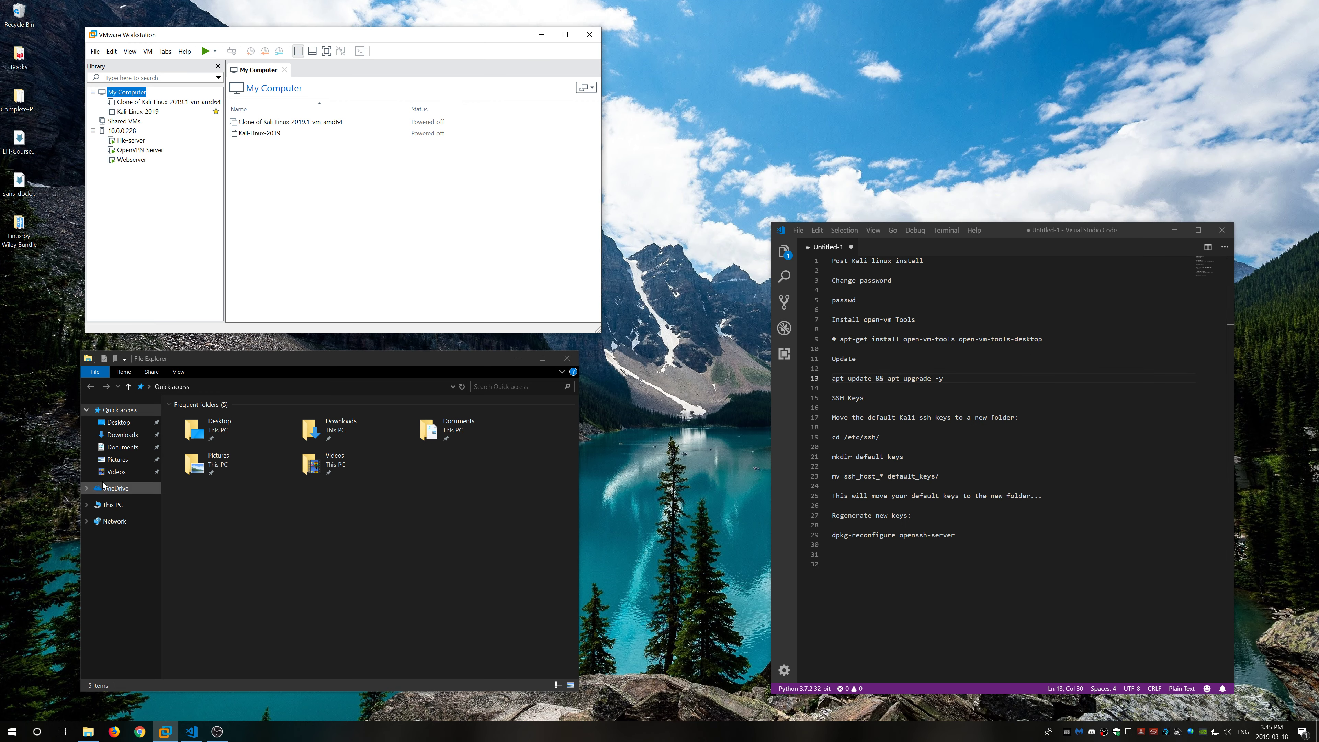
# Step: Move kali-linux-2019.1-vm-amd64.7z from Downloads onto the NVMe (N:) drive
pyautogui.click(122, 448)
pyautogui.click(123, 434)
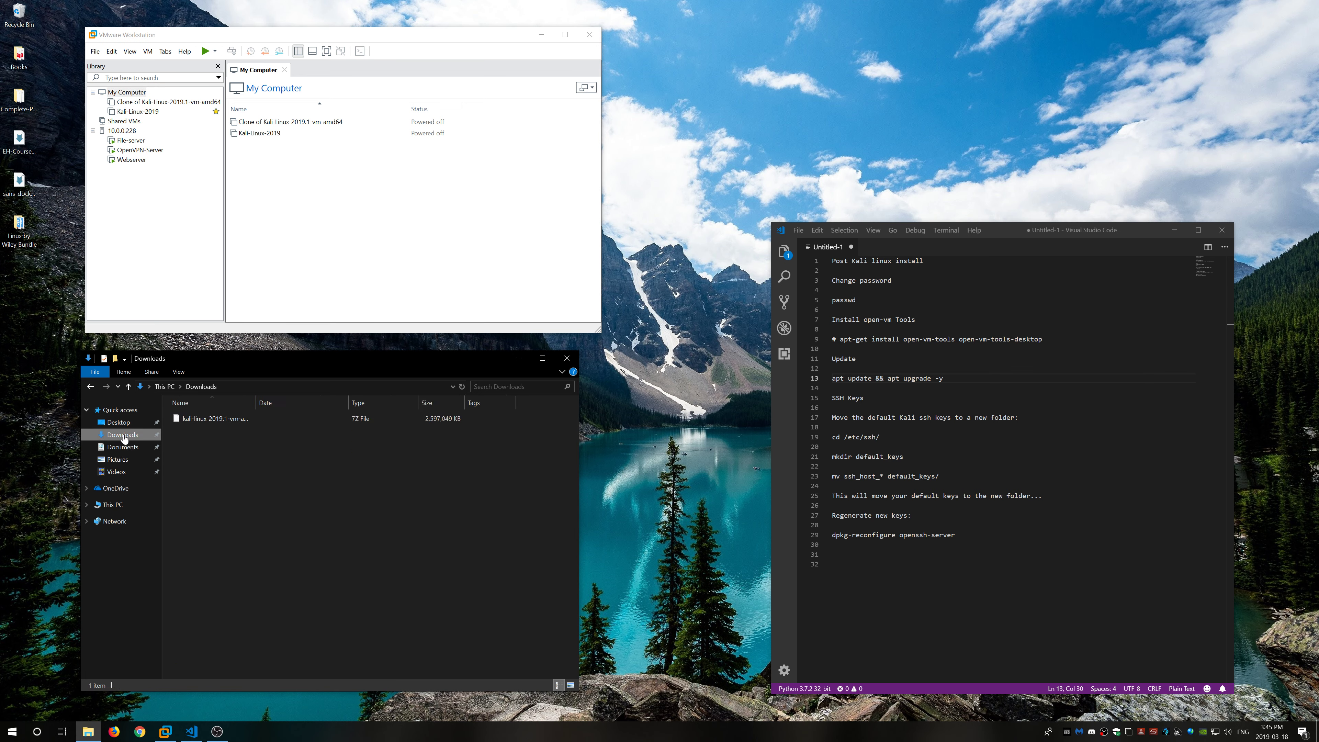
pyautogui.click(224, 421)
pyautogui.rightClick(224, 418)
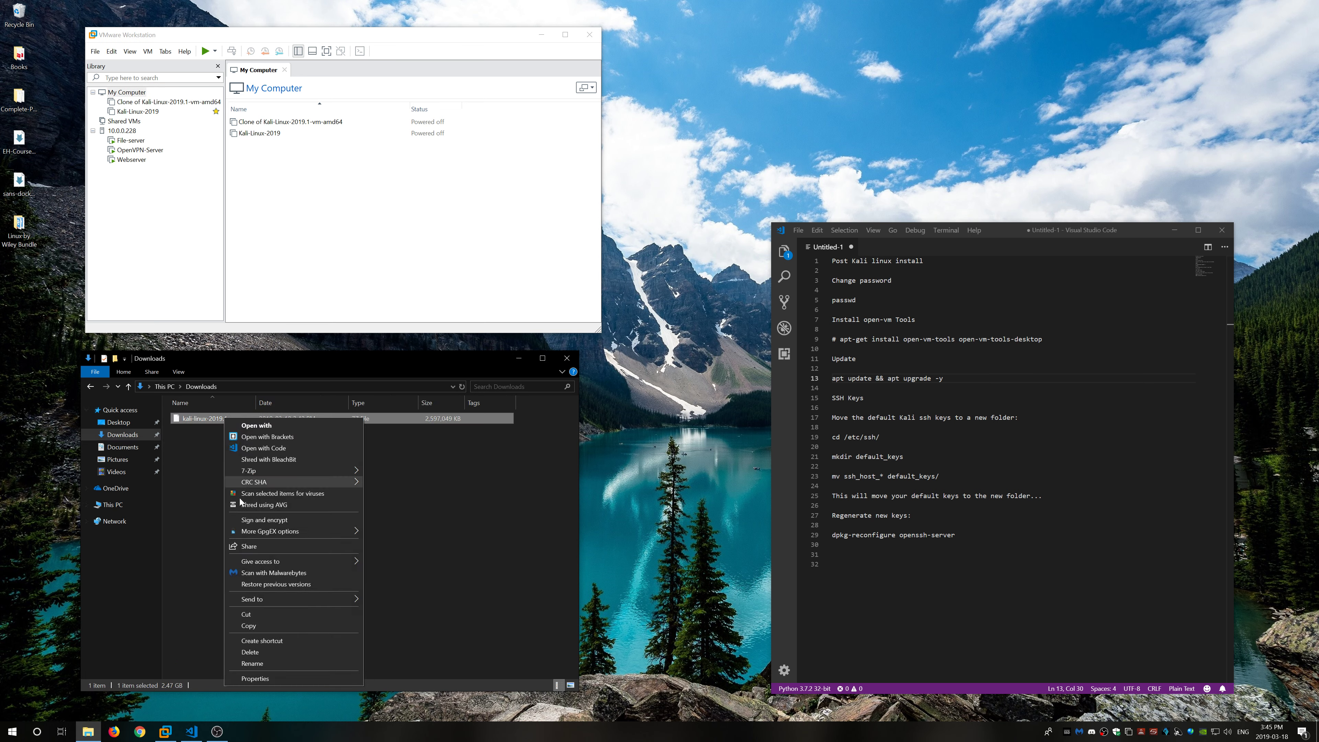
pyautogui.click(273, 615)
pyautogui.click(125, 504)
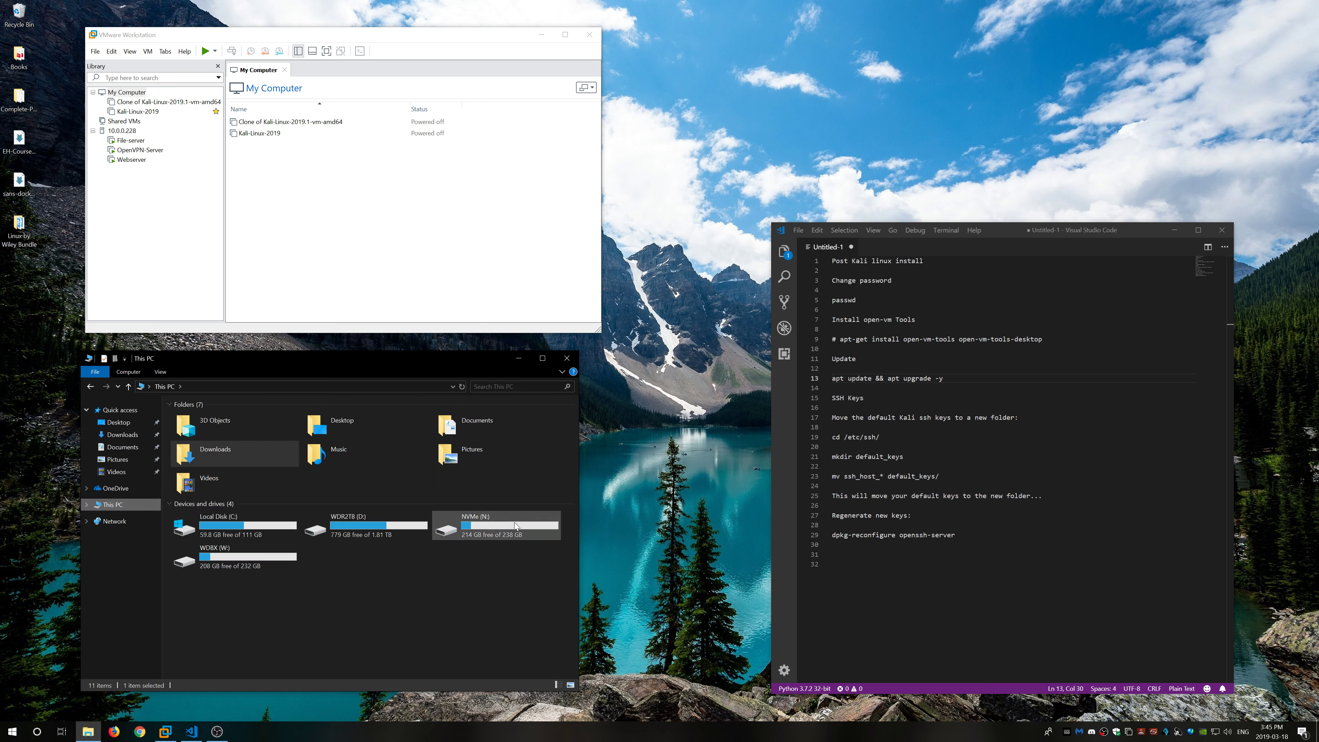
pyautogui.doubleClick(514, 523)
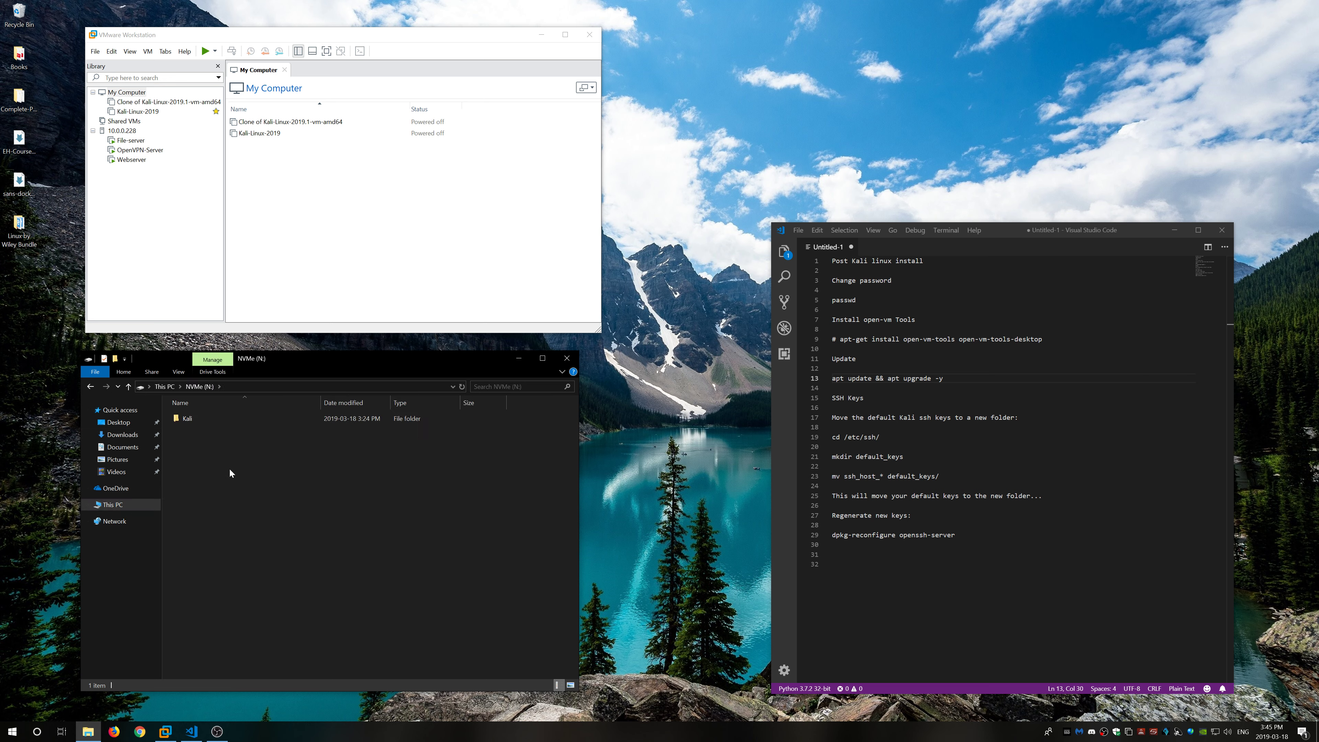
pyautogui.rightClick(230, 470)
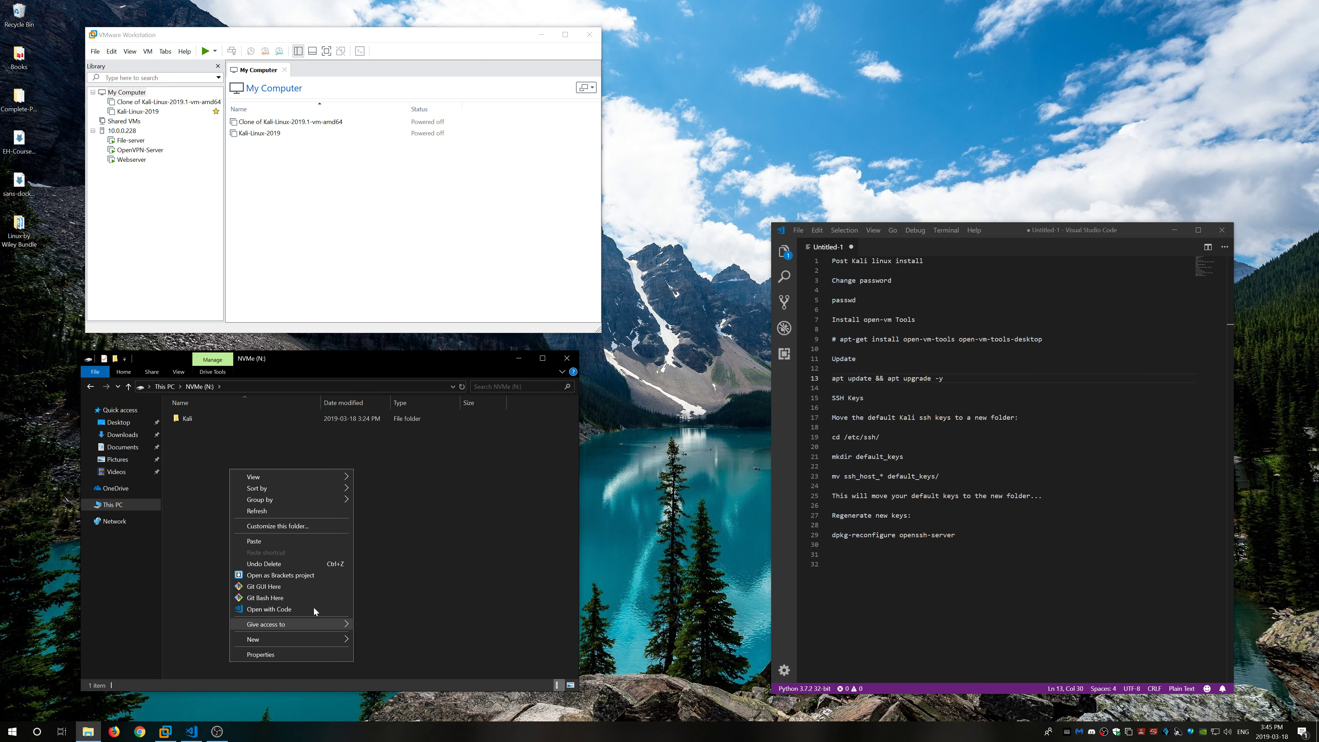
pyautogui.click(297, 540)
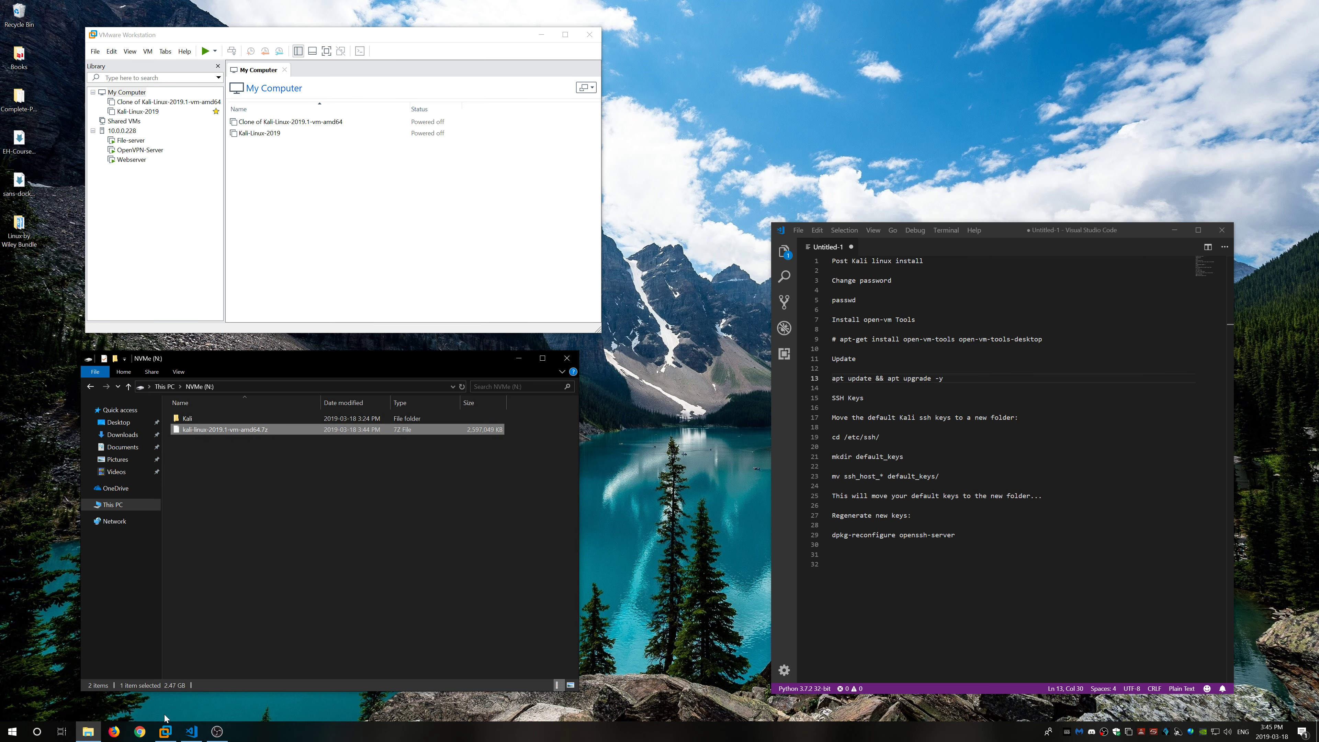
pyautogui.click(140, 732)
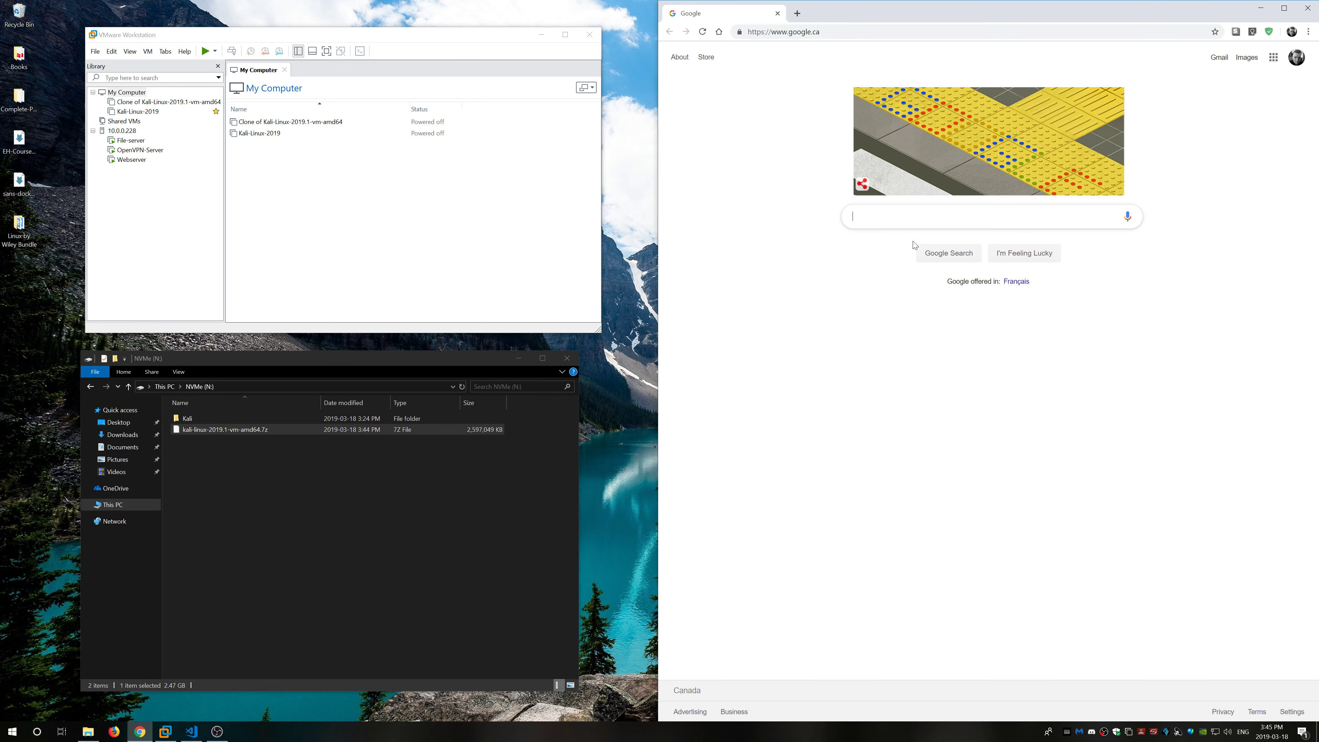
# Step: Search for 7zip, open the 7-Zip homepage, then close Chrome
pyautogui.write('7zip')
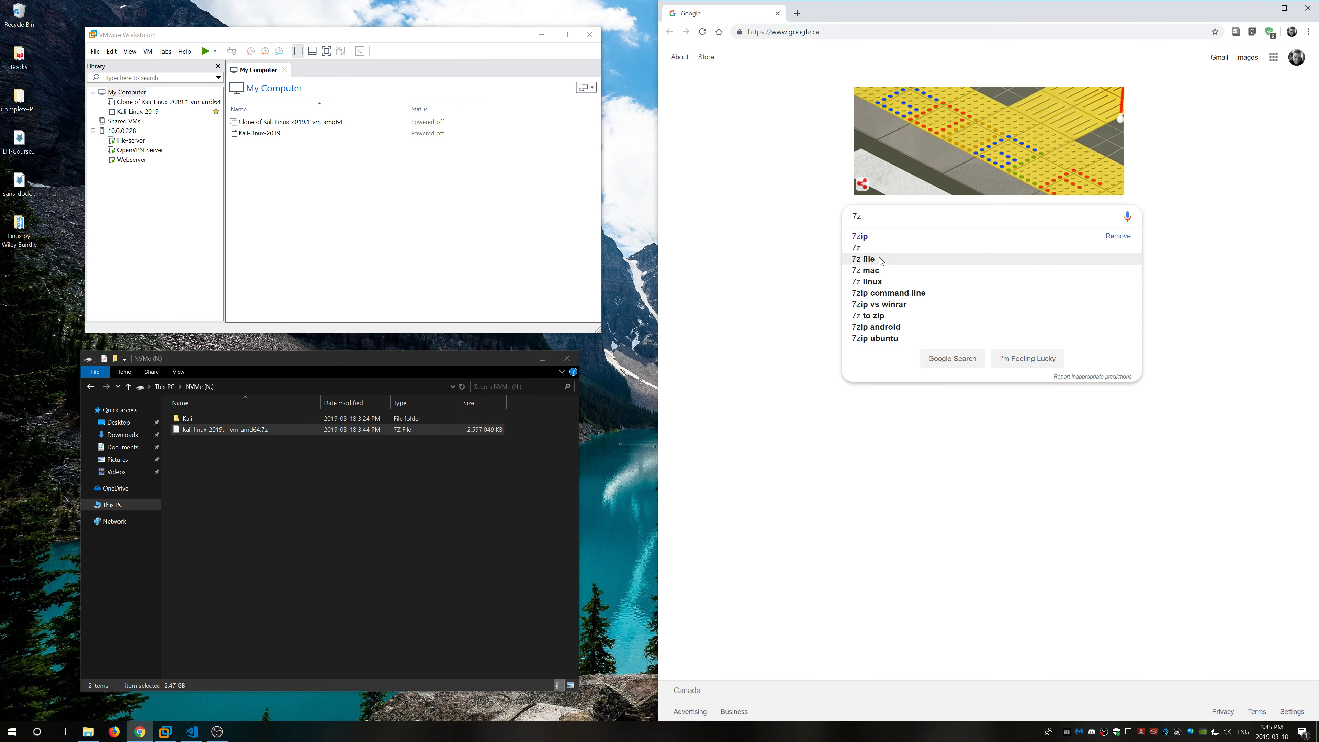
pyautogui.press('Return')
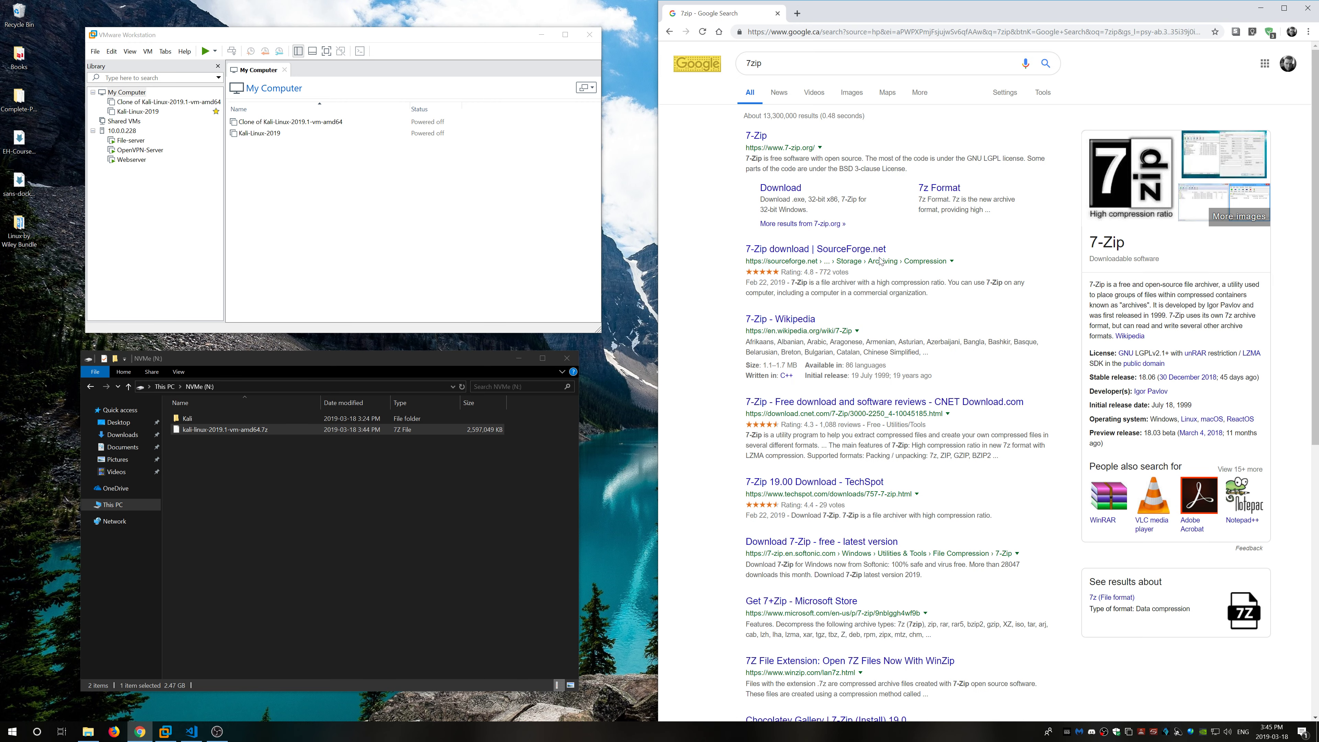
pyautogui.click(756, 136)
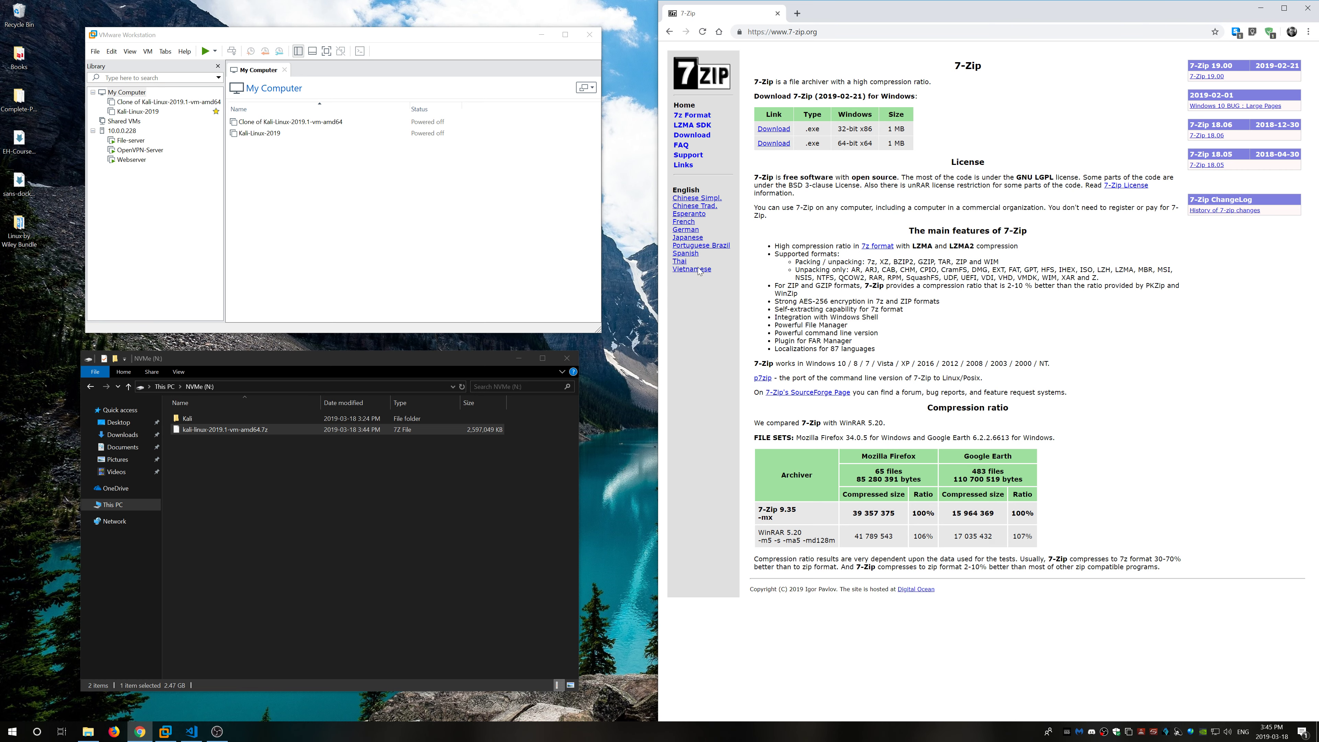
pyautogui.click(1308, 8)
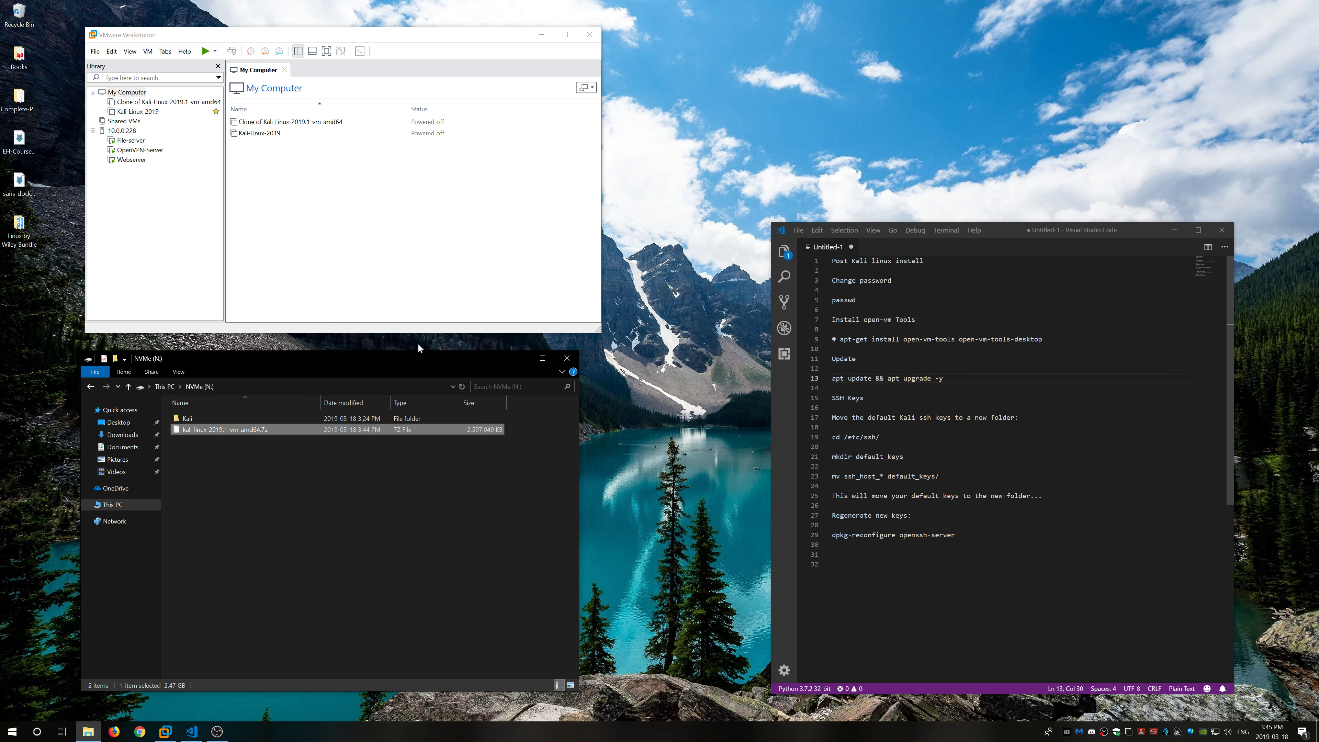
# Step: Extract the .7z with 7-Zip into a kali-linux-2019.1-vm-amd64 folder and check it
pyautogui.rightClick(233, 431)
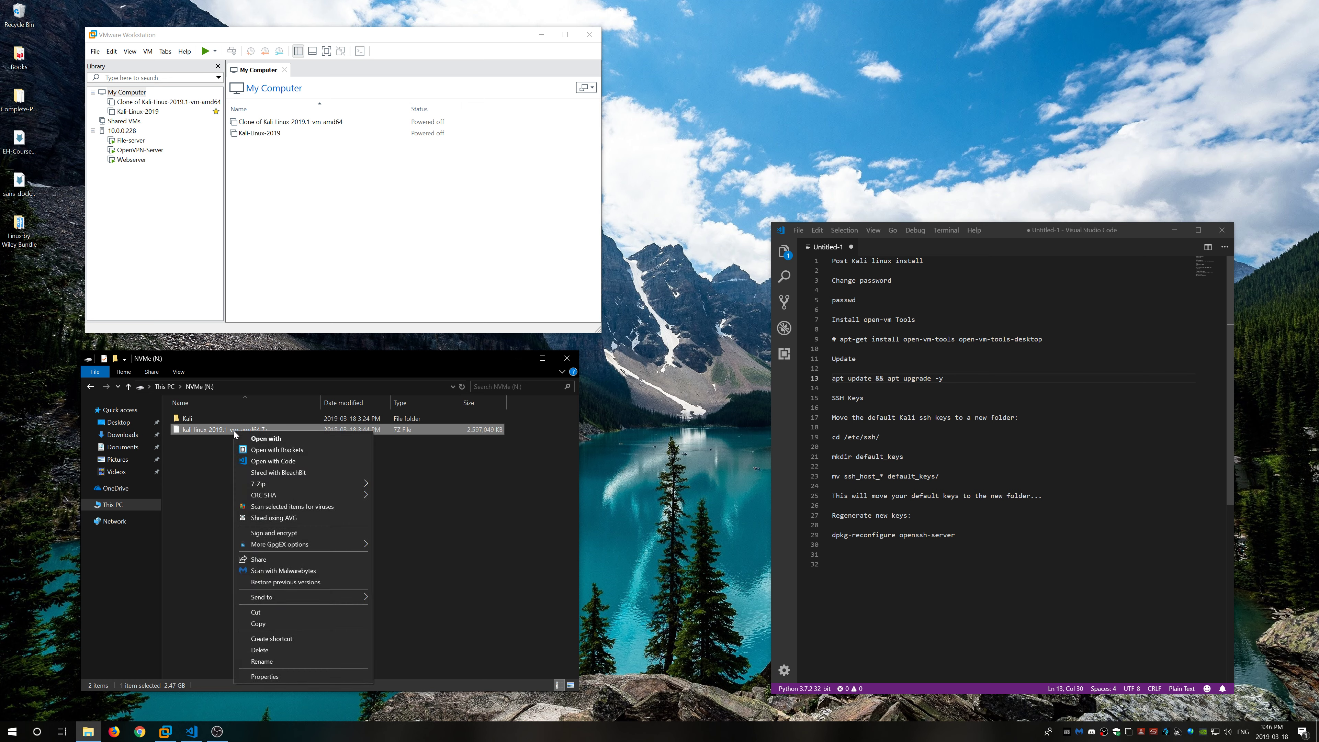
pyautogui.moveTo(258, 485)
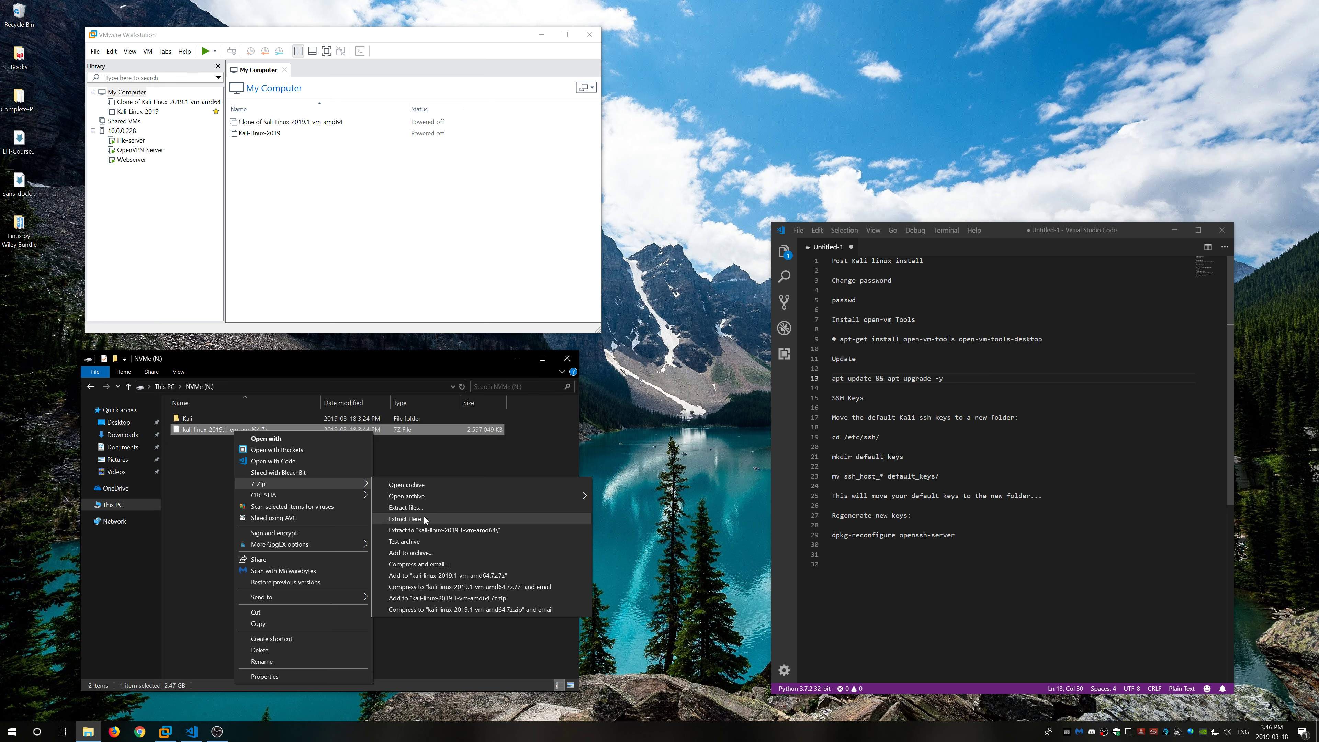
pyautogui.click(455, 530)
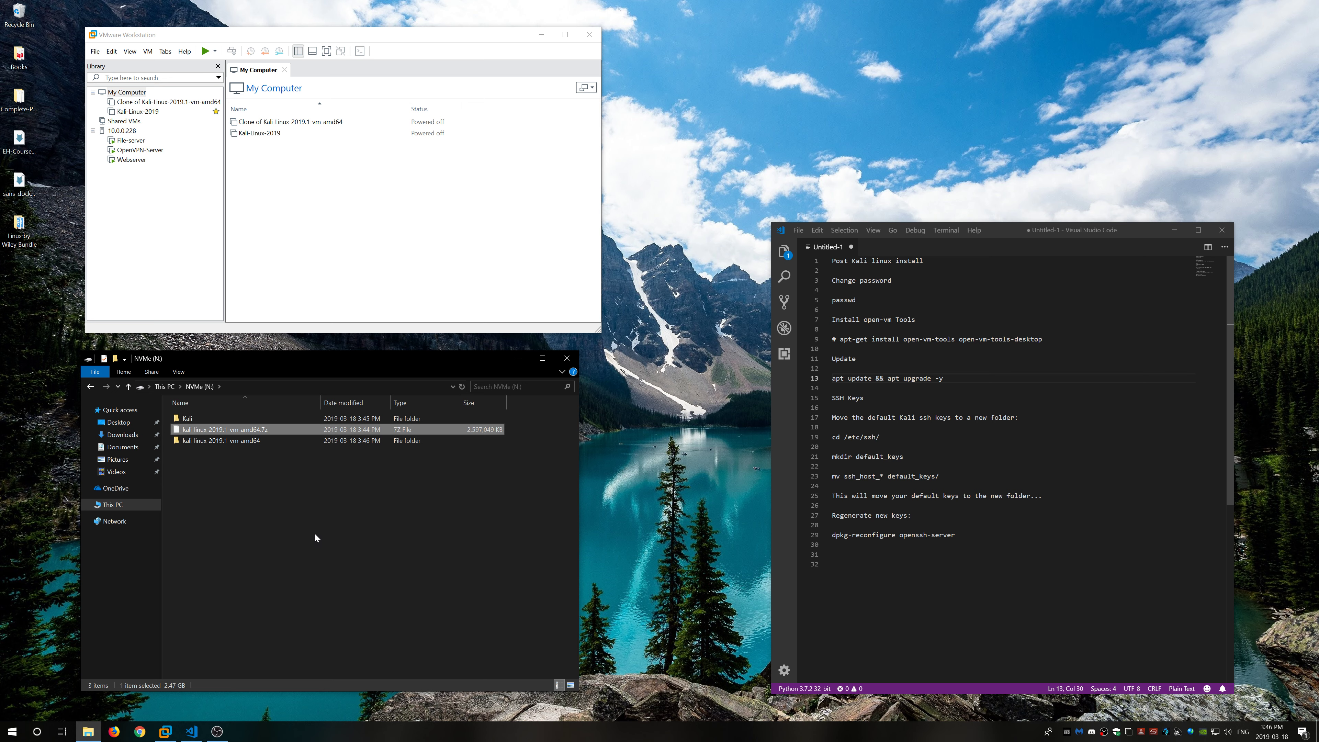
pyautogui.doubleClick(260, 440)
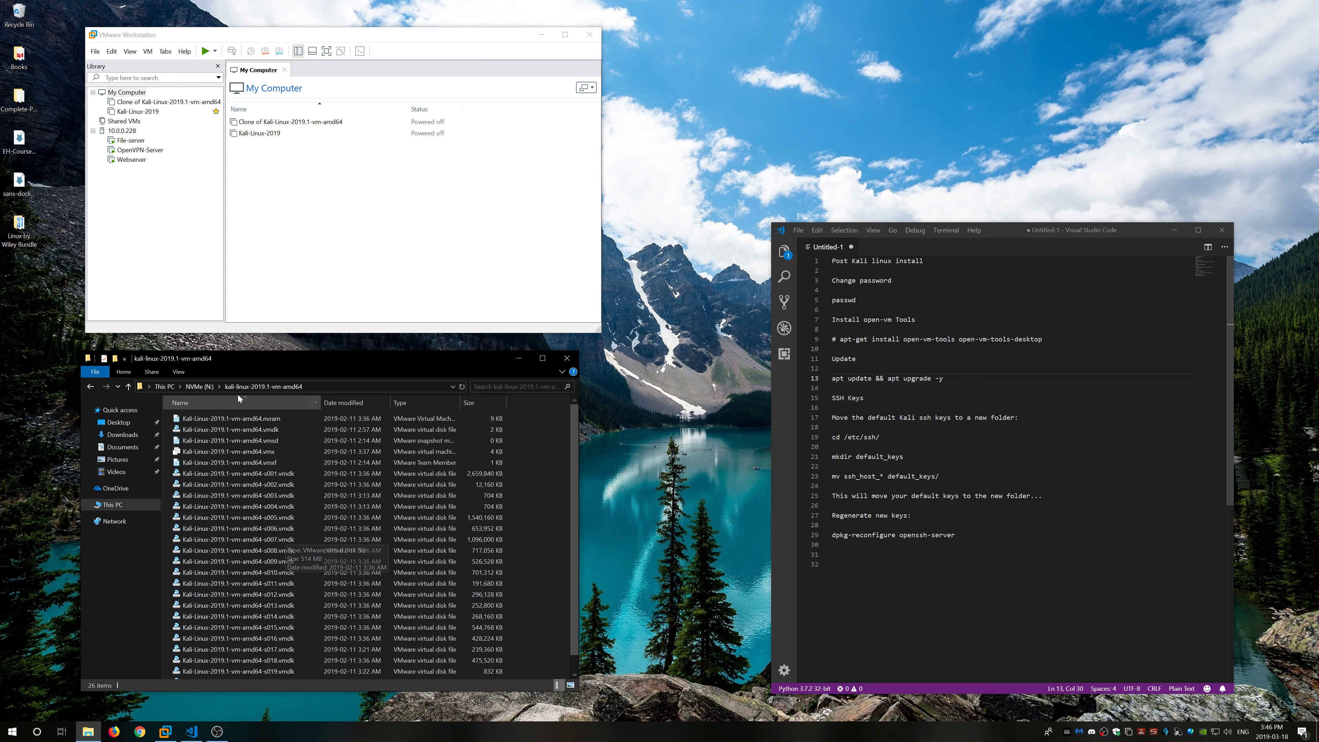
pyautogui.press('BackSpace')
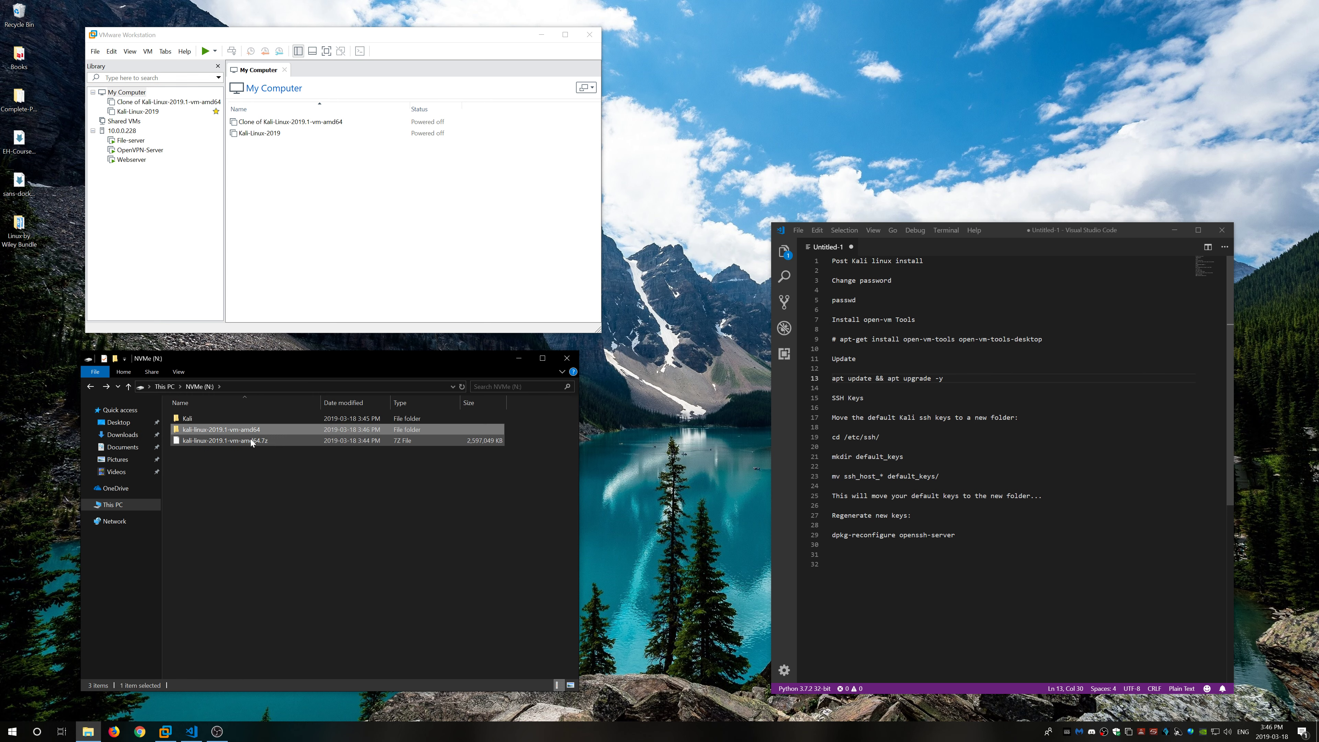
# Step: Delete the .7z archive and empty the Recycle Bin
pyautogui.click(253, 440)
pyautogui.rightClick(256, 441)
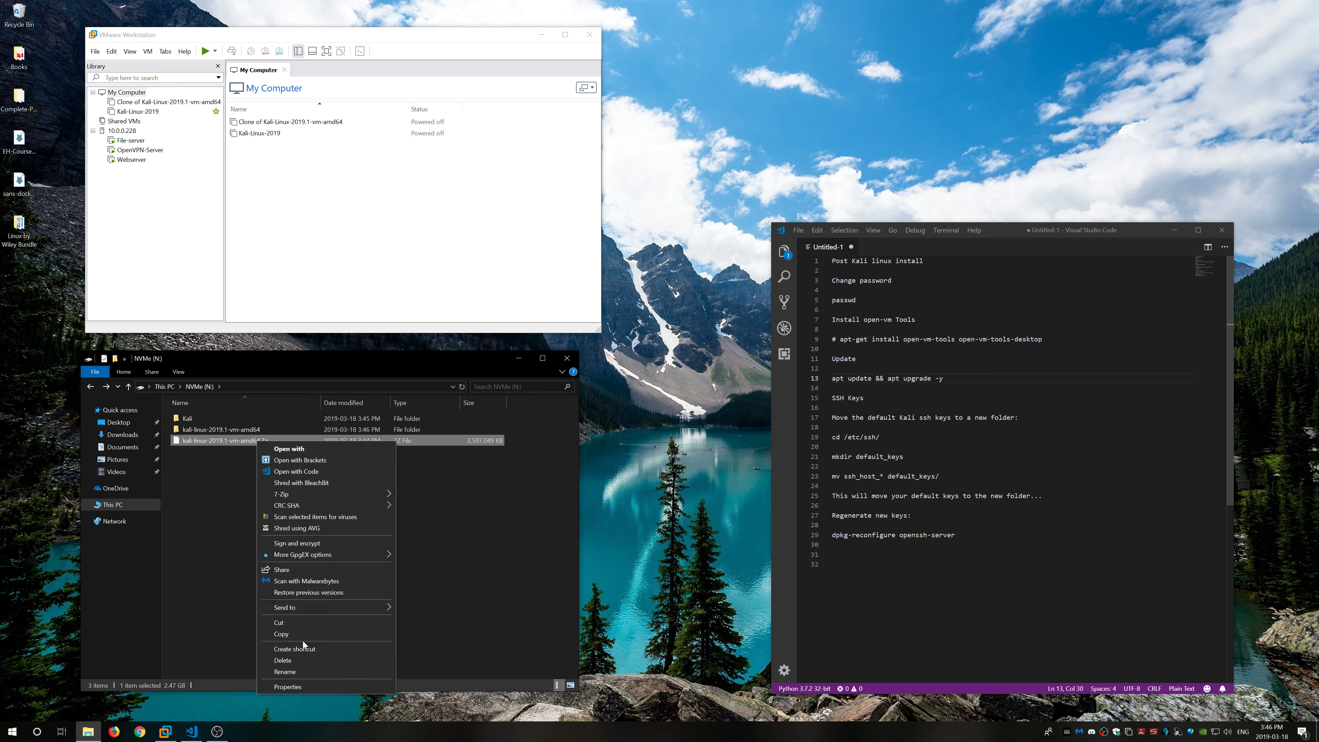
pyautogui.click(308, 662)
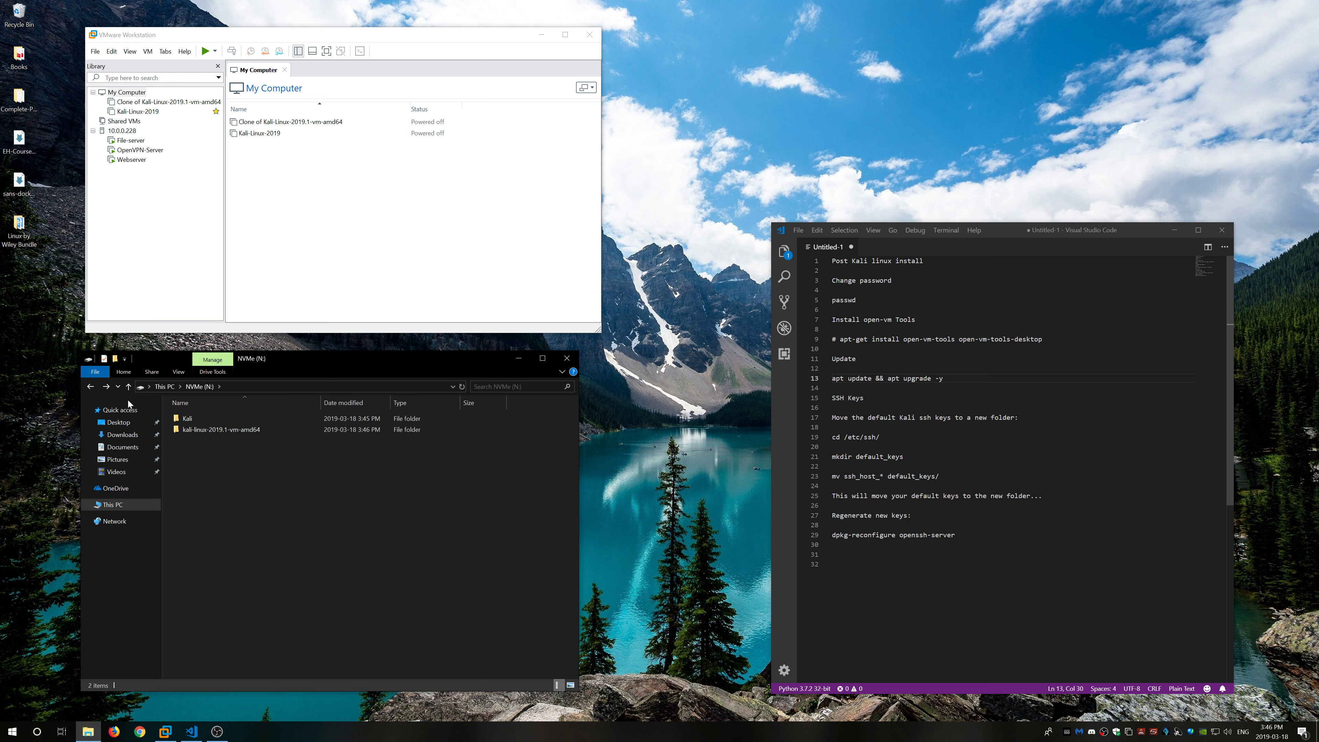
pyautogui.rightClick(15, 21)
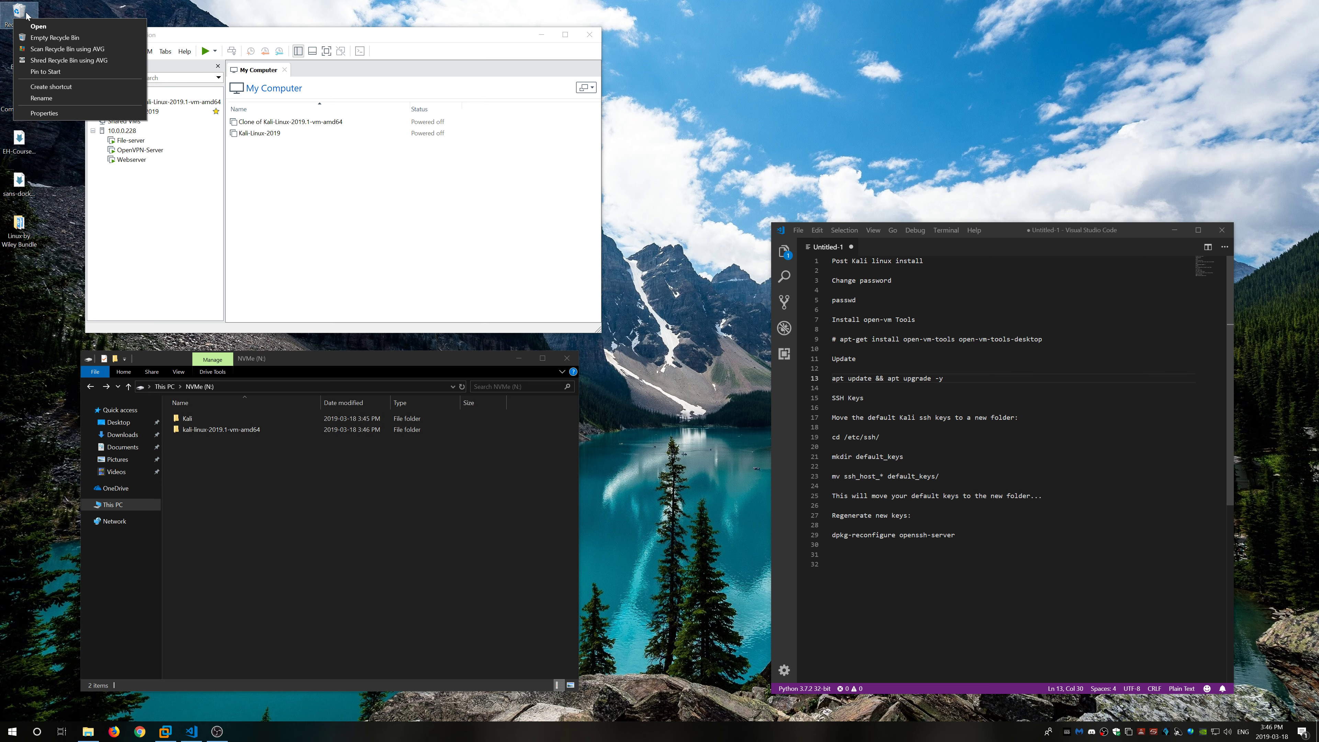
pyautogui.click(51, 37)
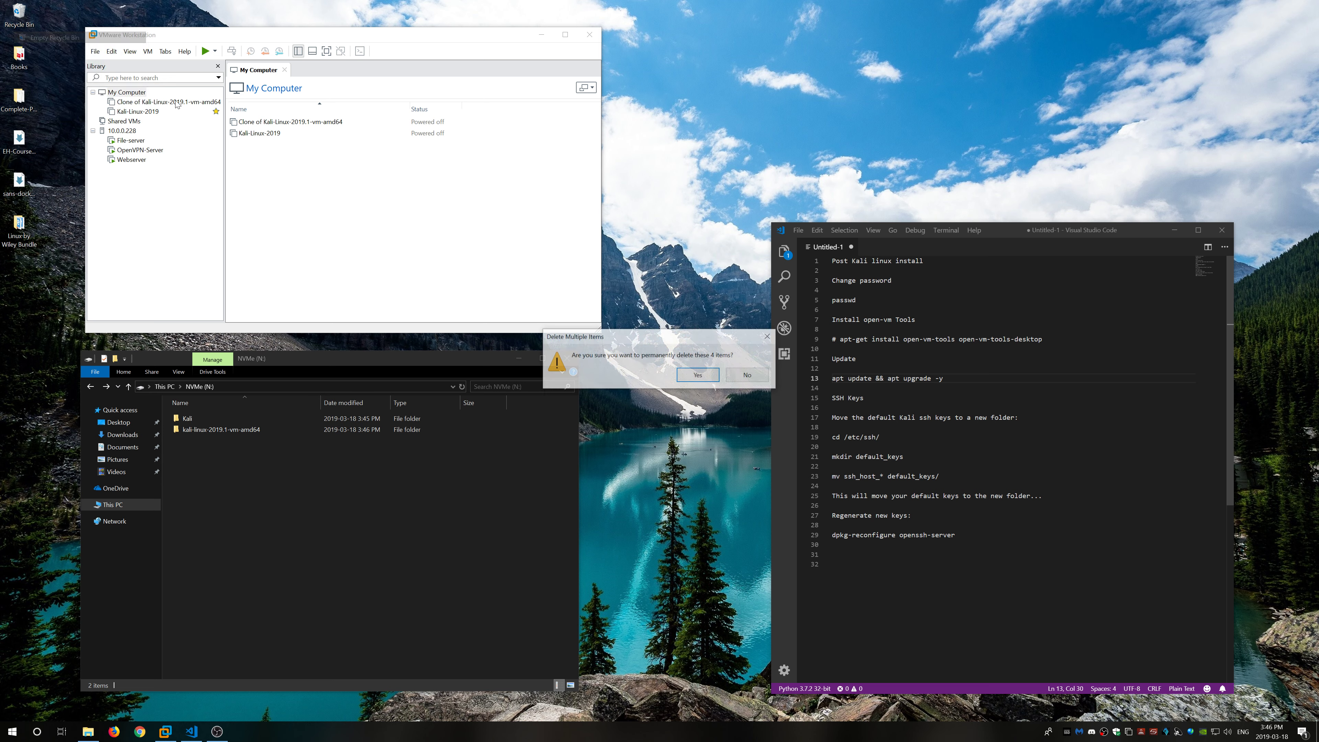
pyautogui.click(699, 378)
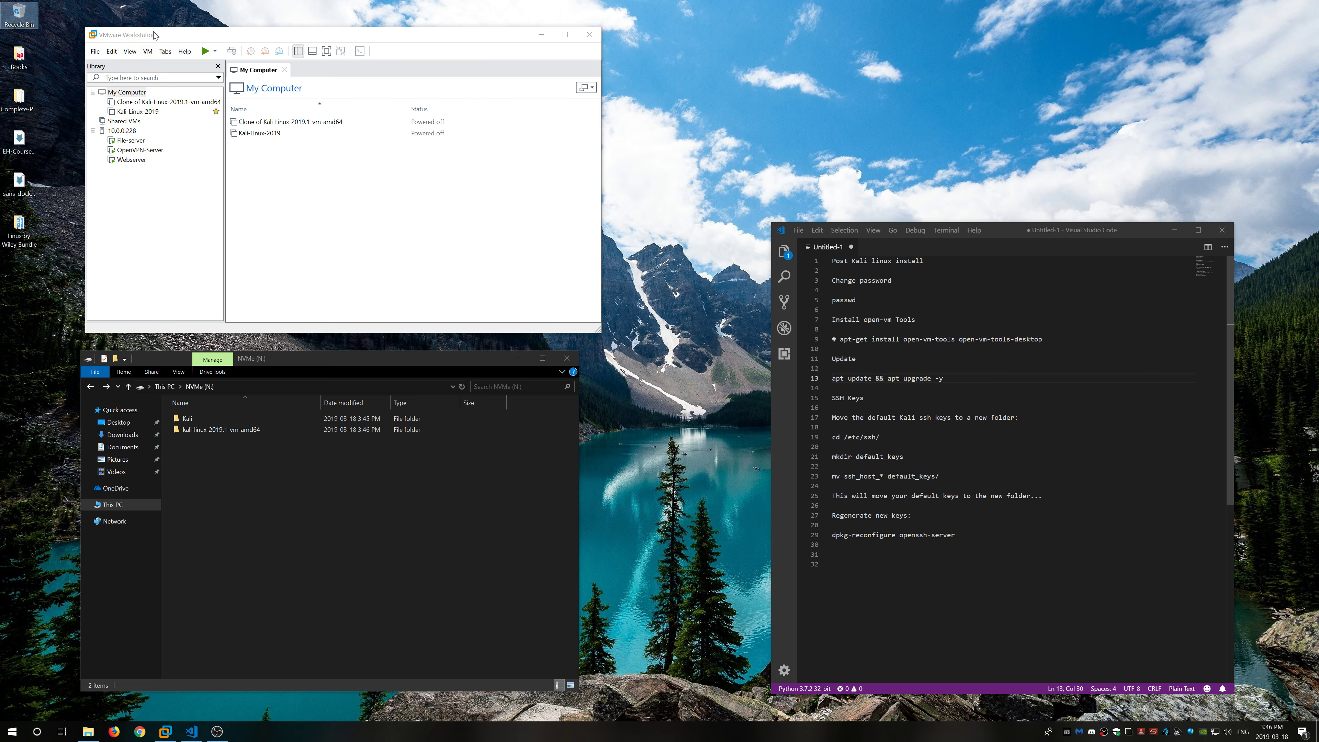
pyautogui.moveTo(156, 36); pyautogui.dragTo(151, 44)
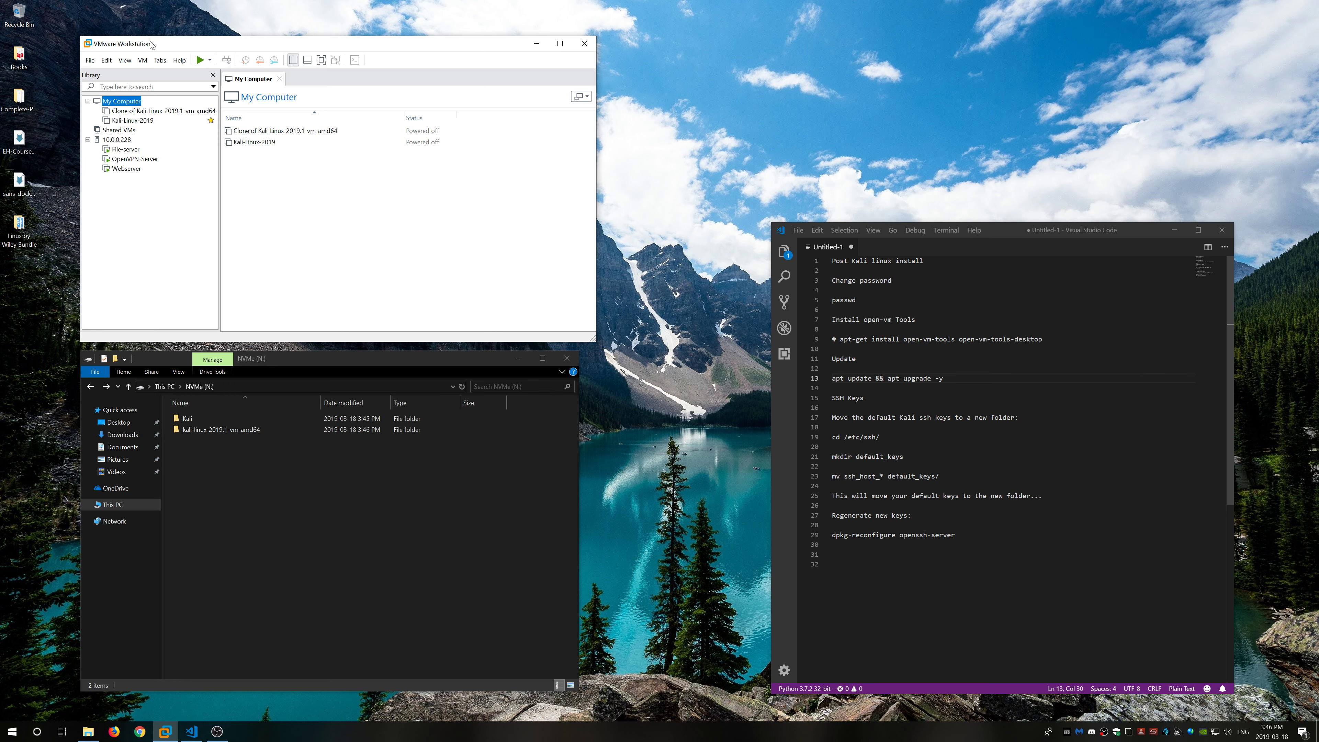
# Step: Open Kali-Linux-2019.1-vm-amd64.vmx from the kali-linux-2019.1-vm-amd64 folder on NVMe (N:)
pyautogui.click(89, 60)
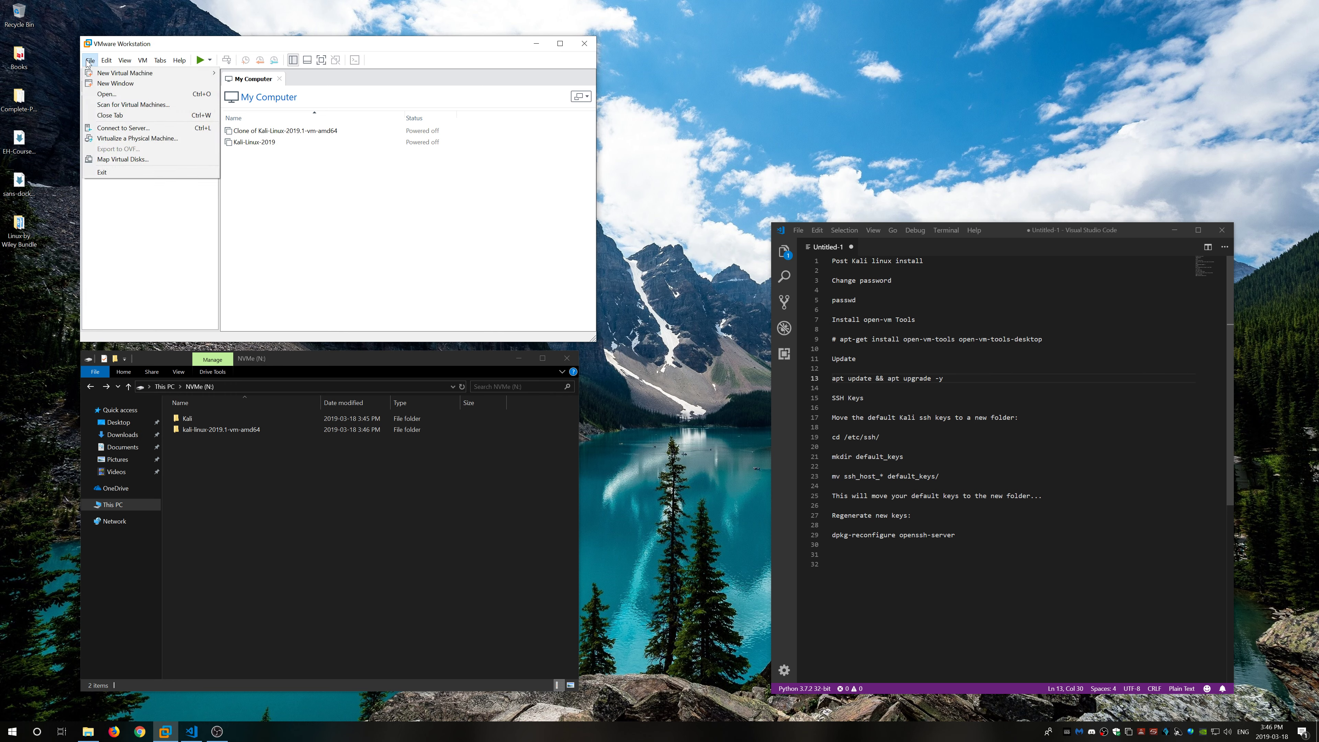
pyautogui.click(104, 95)
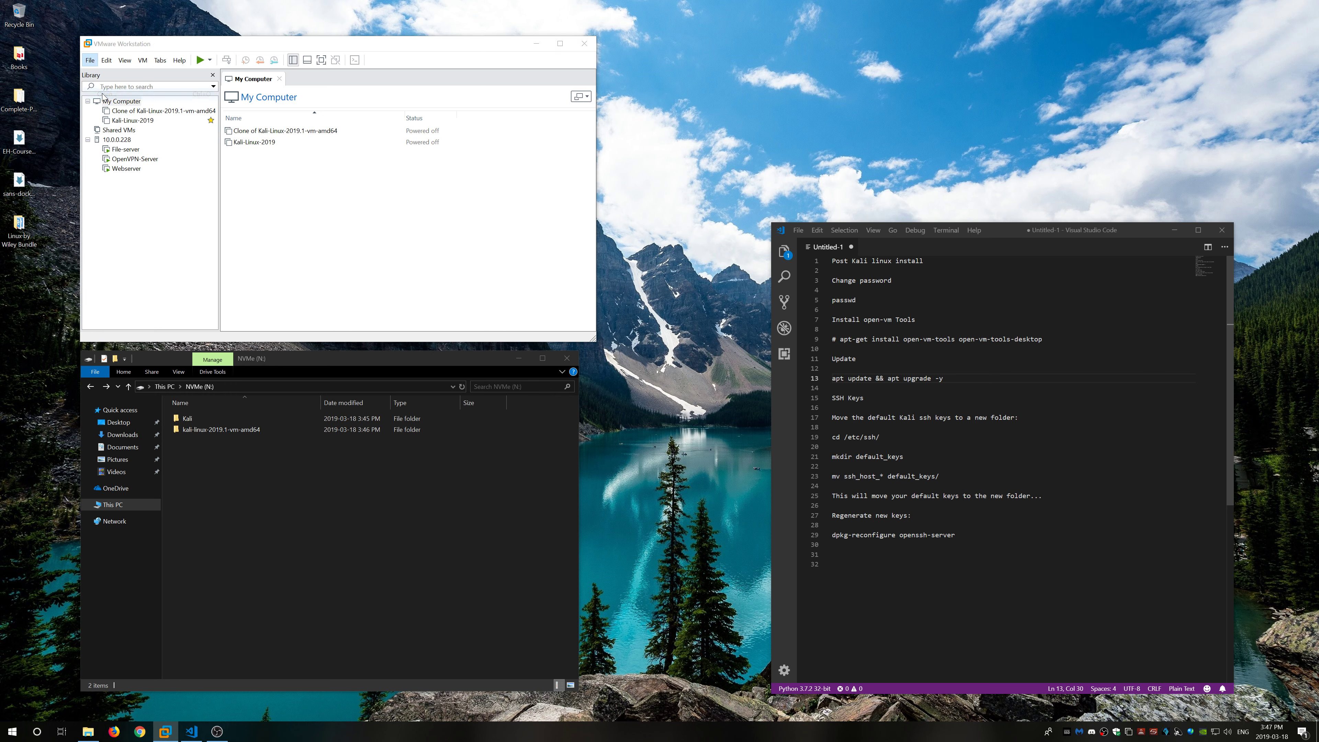
pyautogui.click(145, 213)
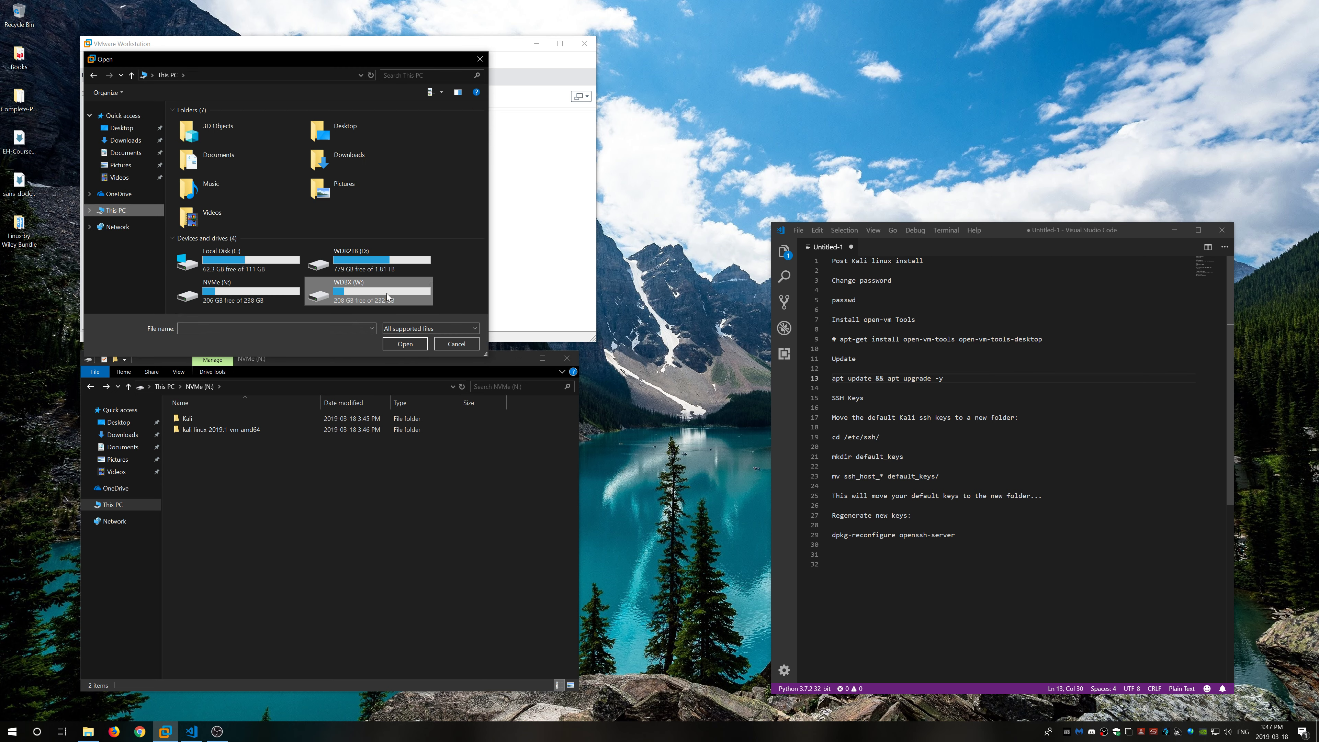
pyautogui.doubleClick(251, 289)
pyautogui.click(214, 137)
pyautogui.doubleClick(214, 137)
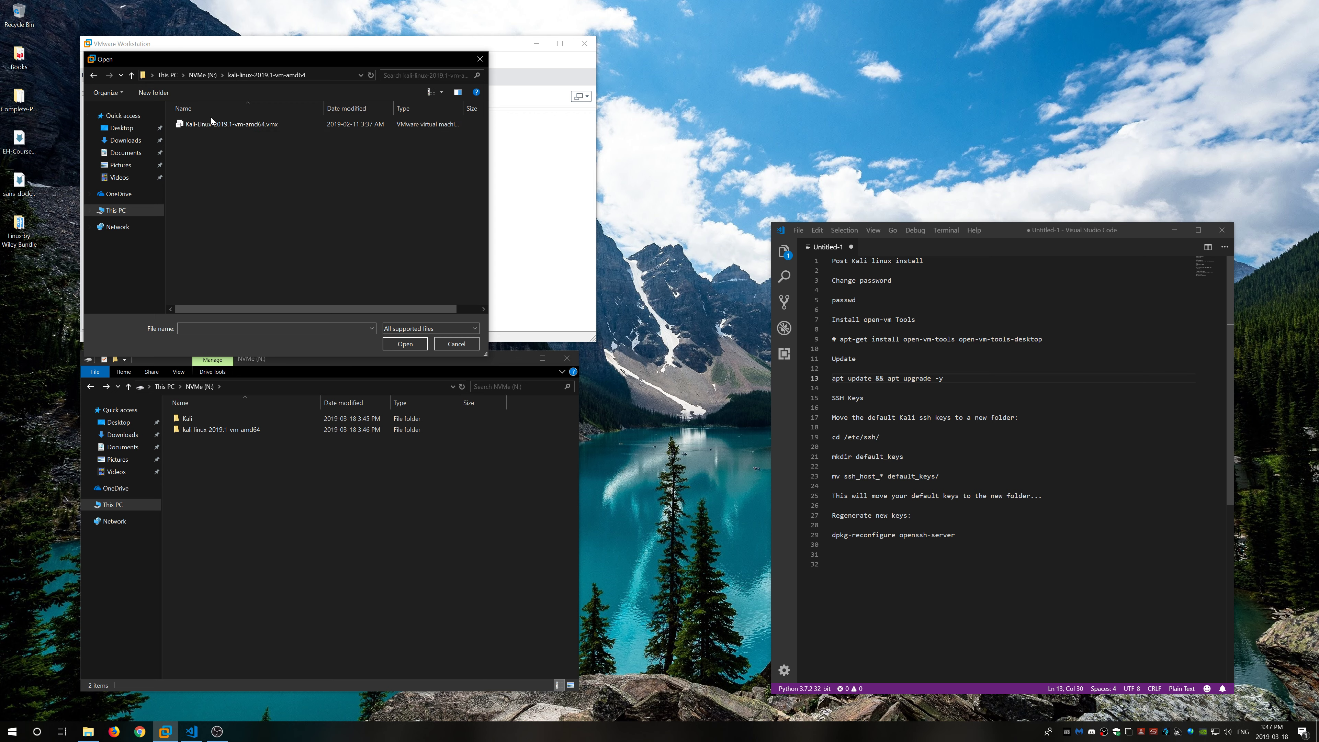
pyautogui.click(222, 123)
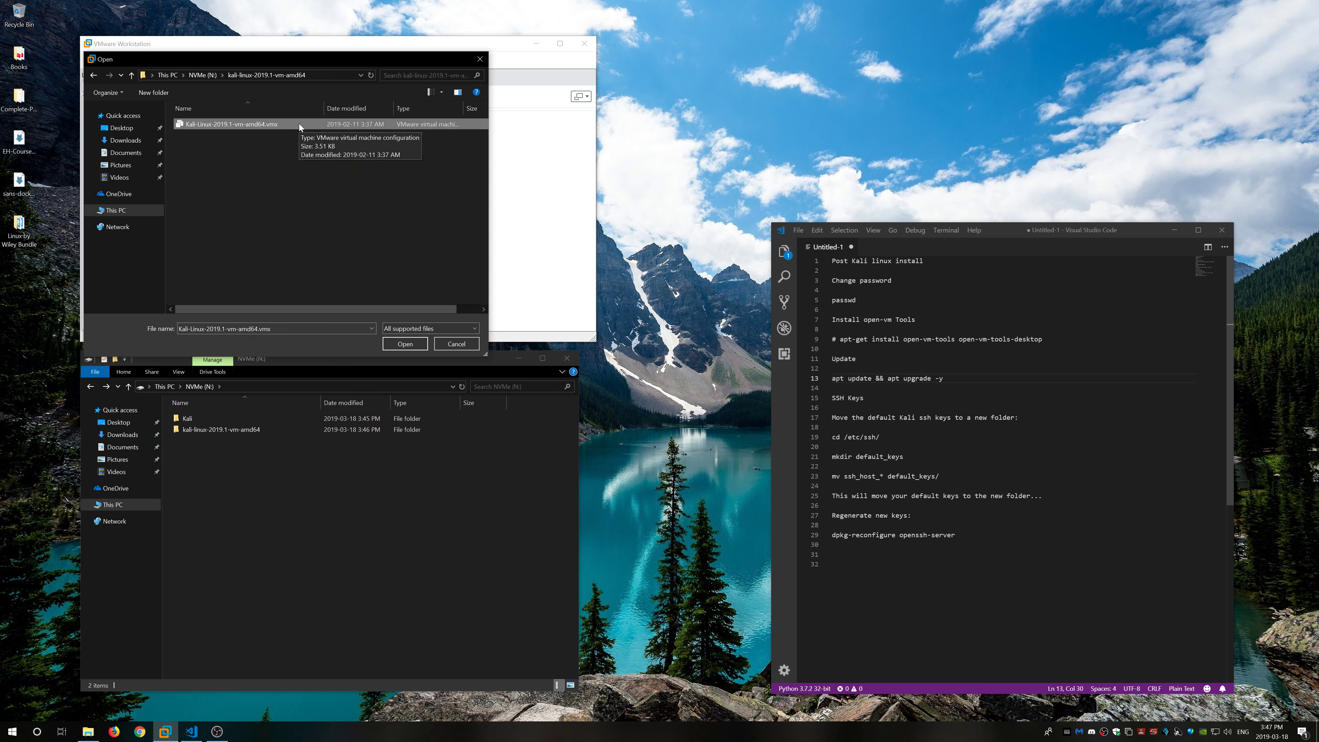
pyautogui.click(405, 345)
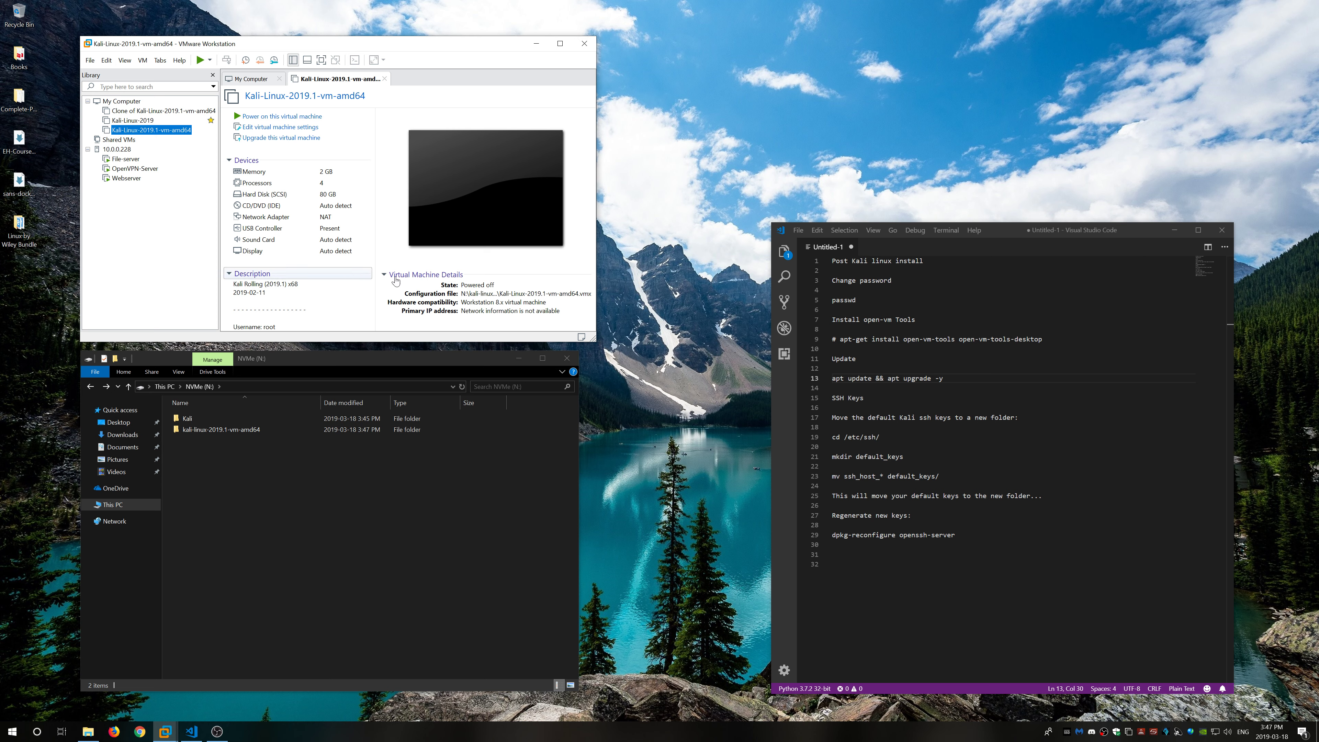
# Step: Make the VMware window taller and close File Explorer and the My Computer tab
pyautogui.moveTo(510, 341); pyautogui.dragTo(438, 450)
pyautogui.click(523, 450)
pyautogui.click(566, 355)
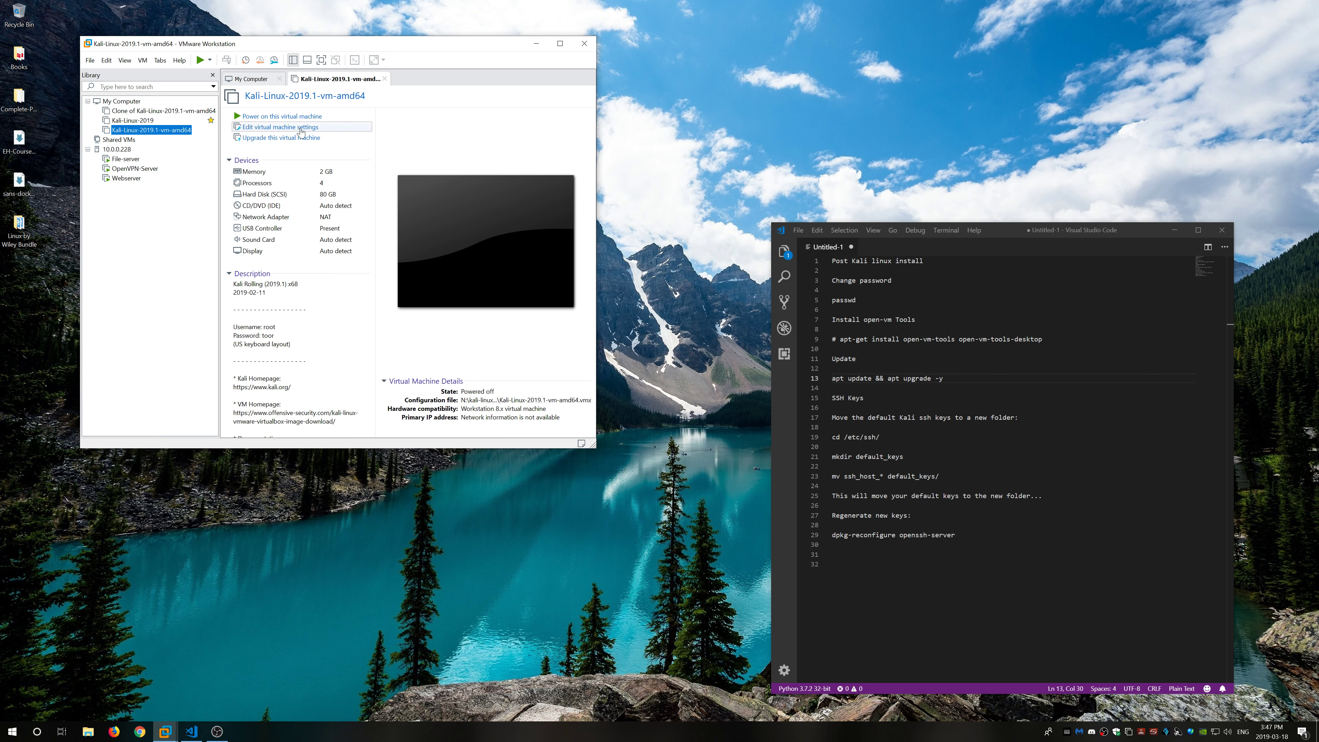
pyautogui.click(280, 79)
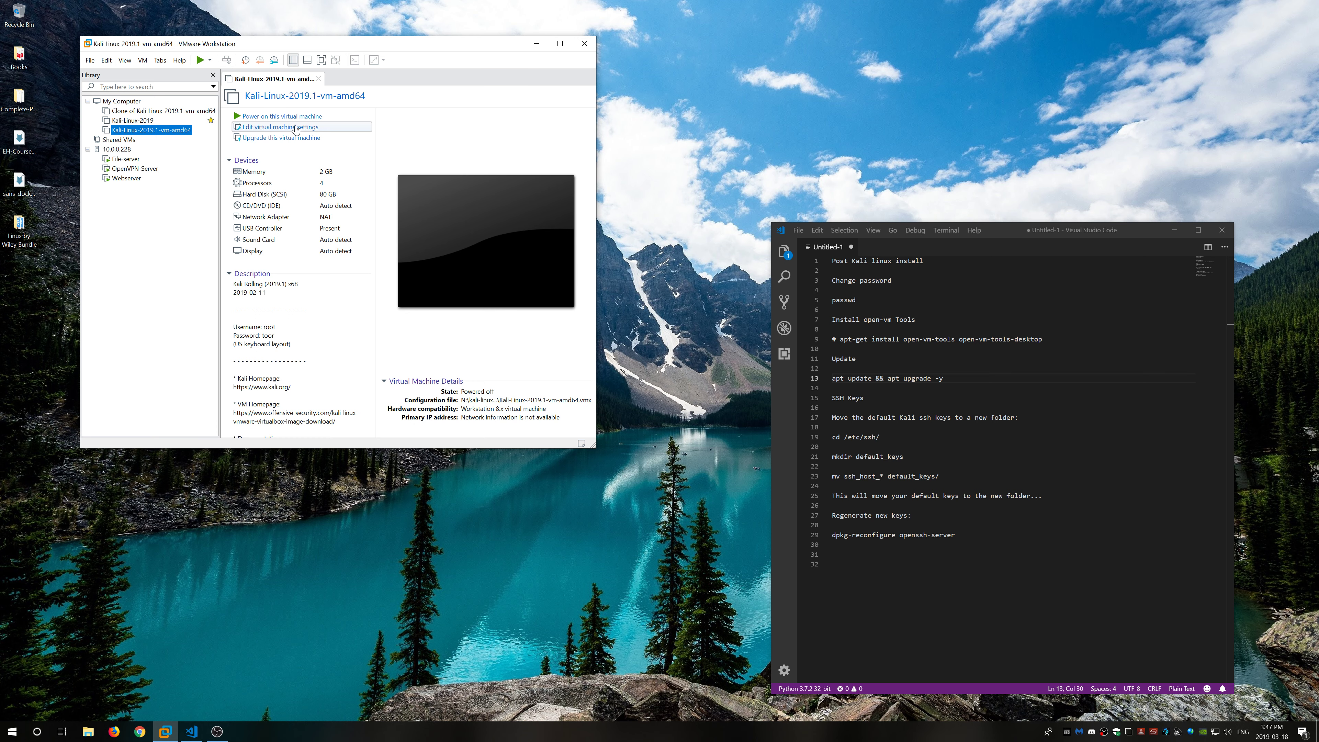
# Step: Raise the Kali VM's memory from 2 GB to 4 GB and save the hardware settings
pyautogui.click(296, 128)
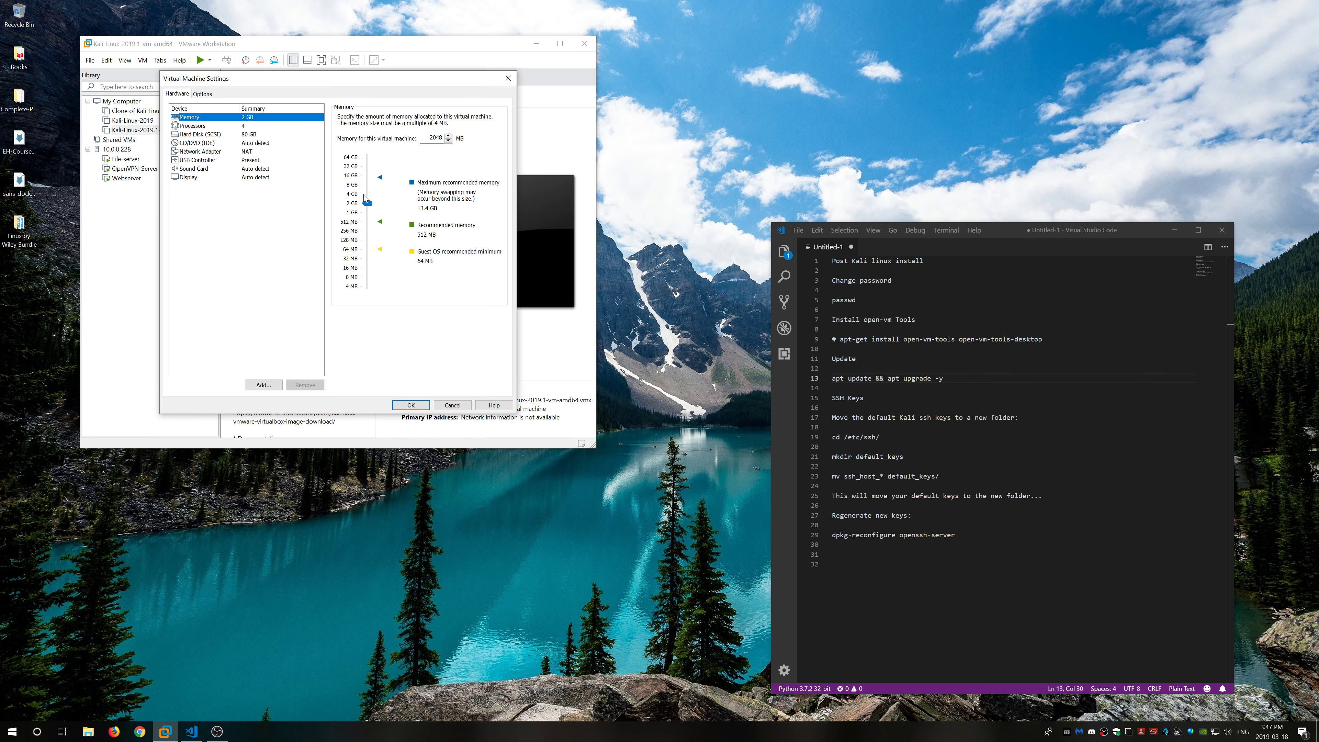
pyautogui.moveTo(367, 204); pyautogui.dragTo(370, 197)
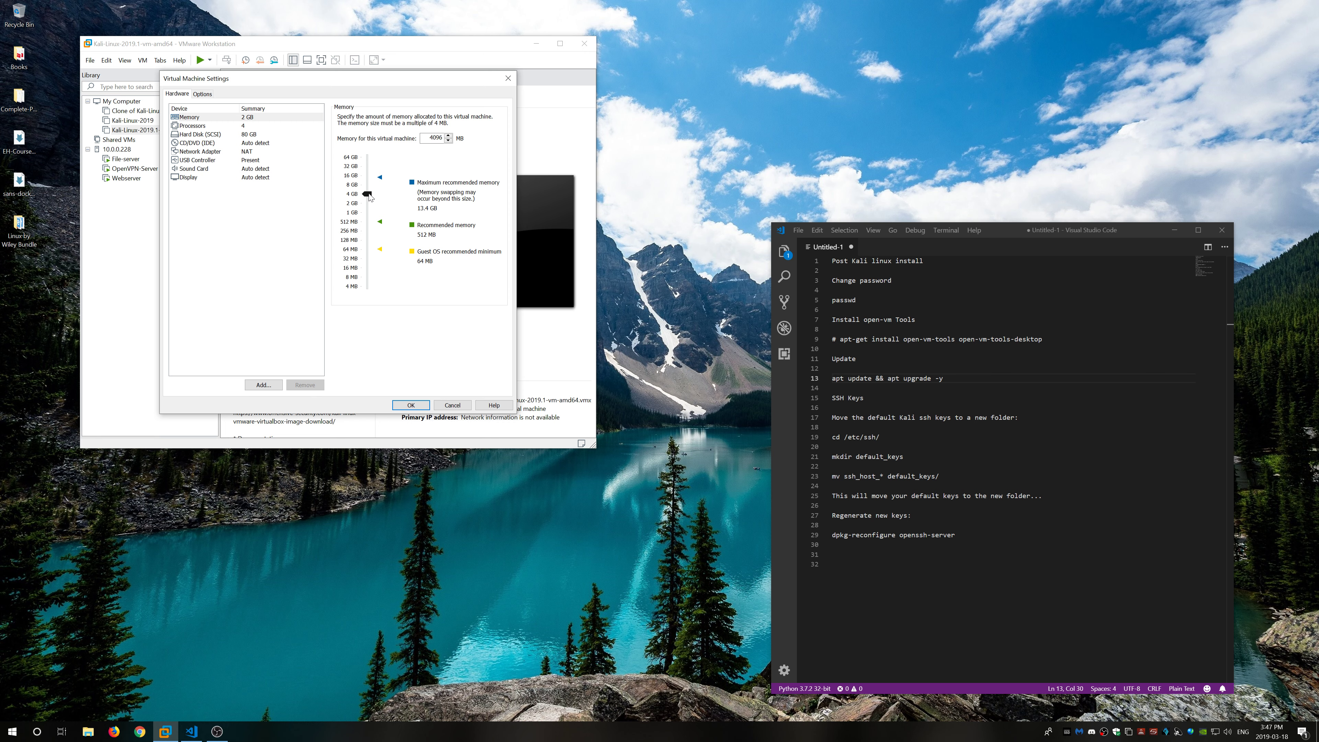
pyautogui.moveTo(370, 197); pyautogui.dragTo(371, 197)
pyautogui.click(247, 127)
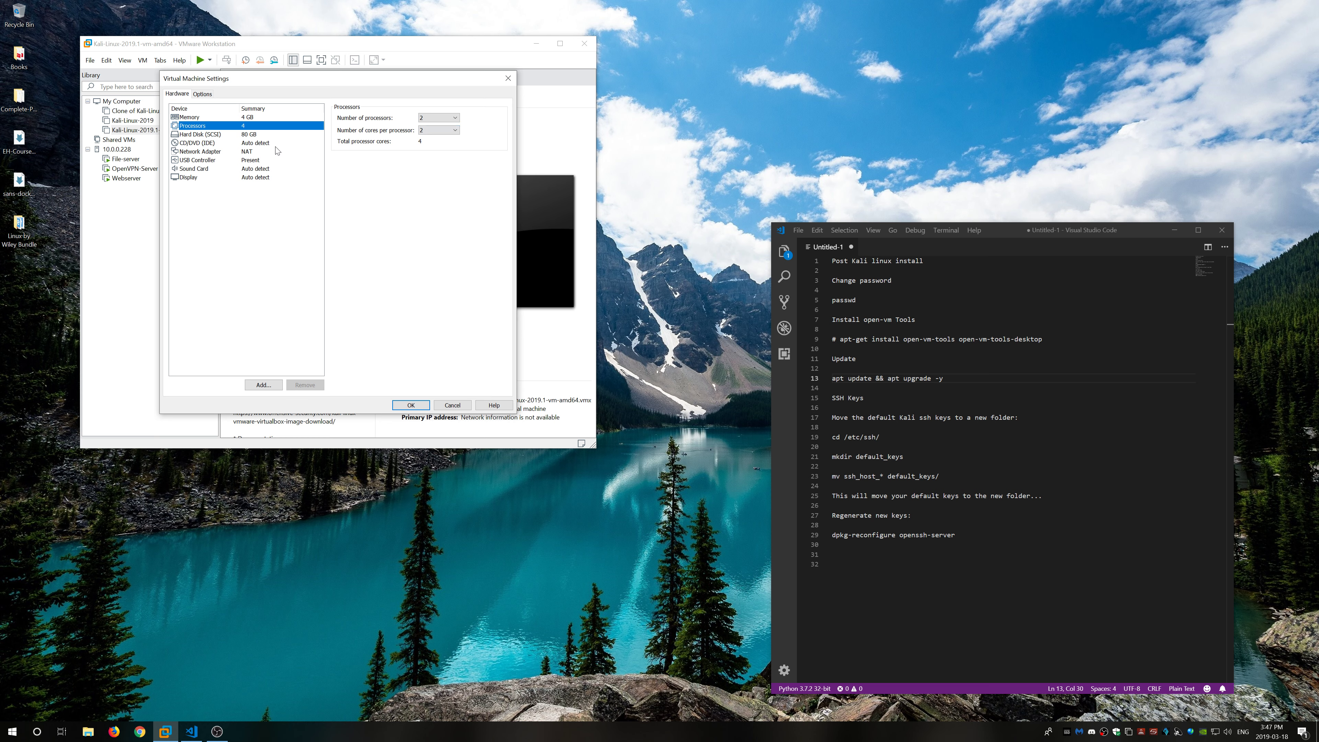
pyautogui.click(249, 152)
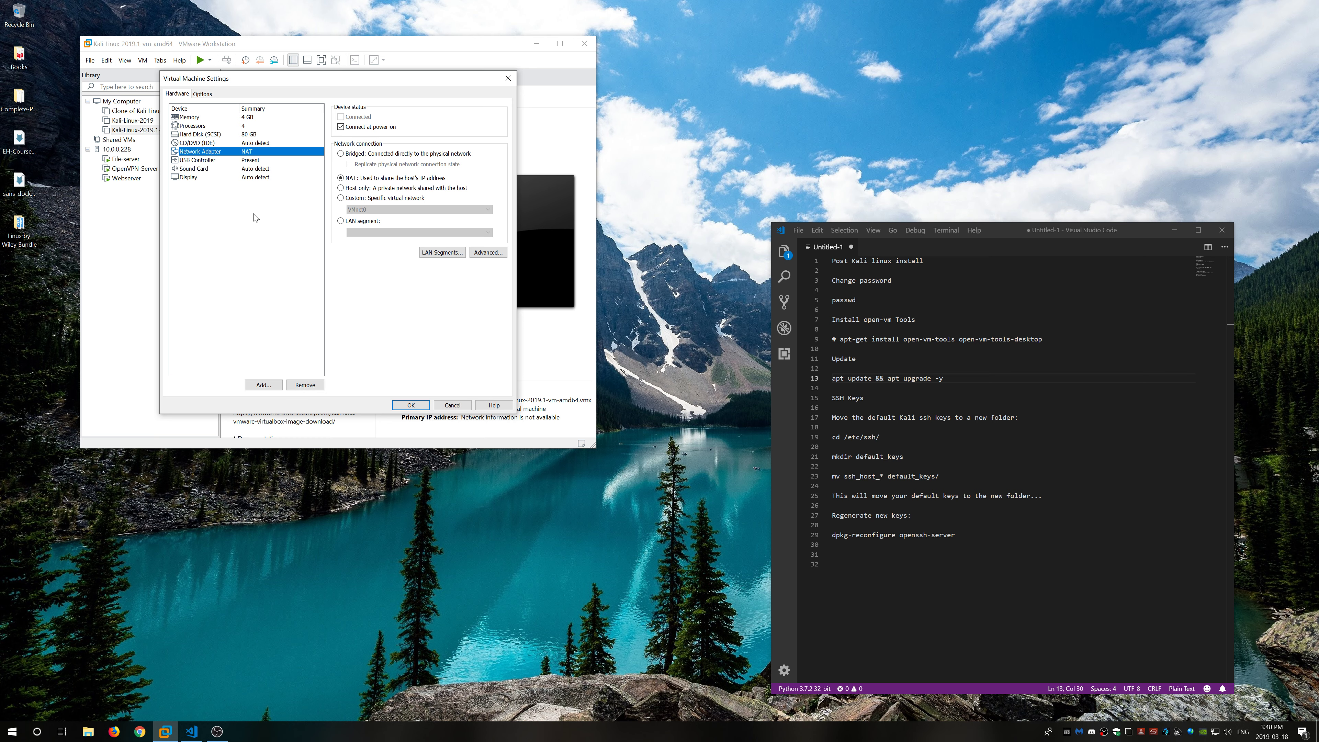
pyautogui.click(279, 179)
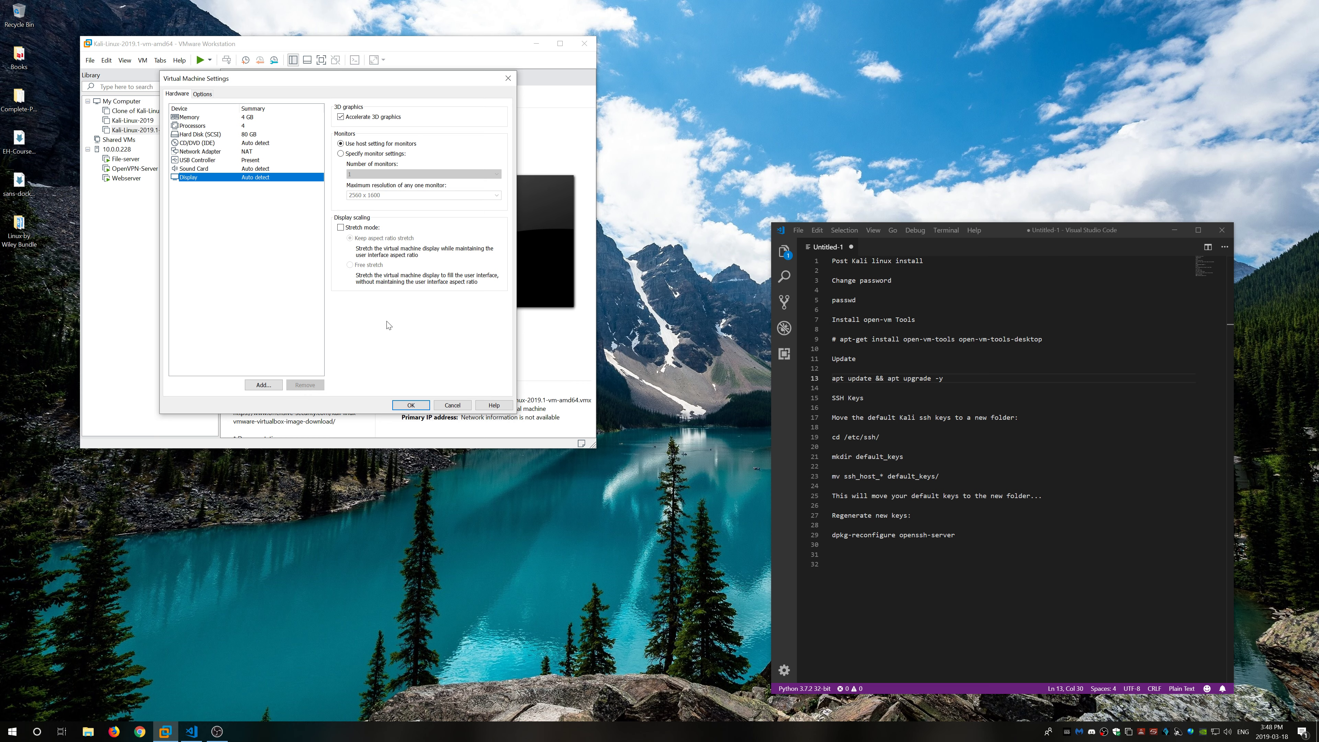
pyautogui.click(411, 404)
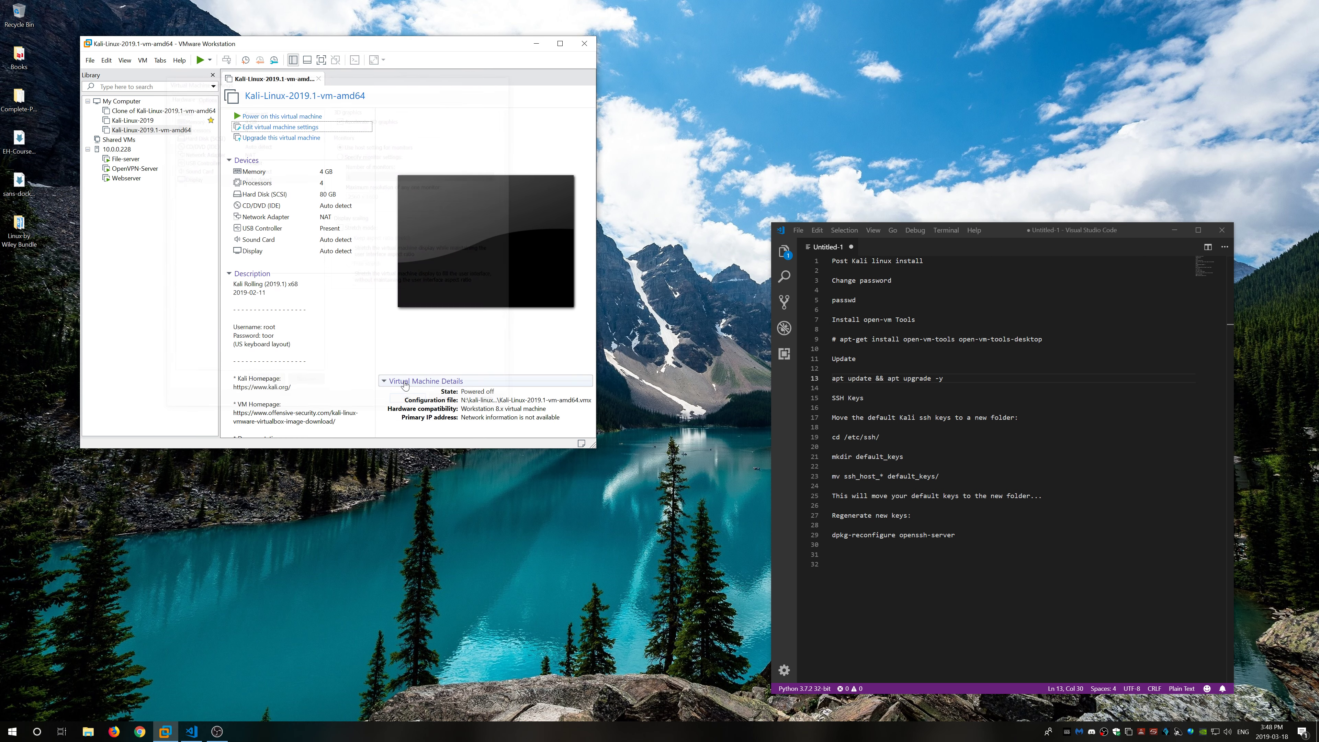
# Step: Power on the Kali VM, answering I Copied It, and center the VMware window
pyautogui.click(283, 117)
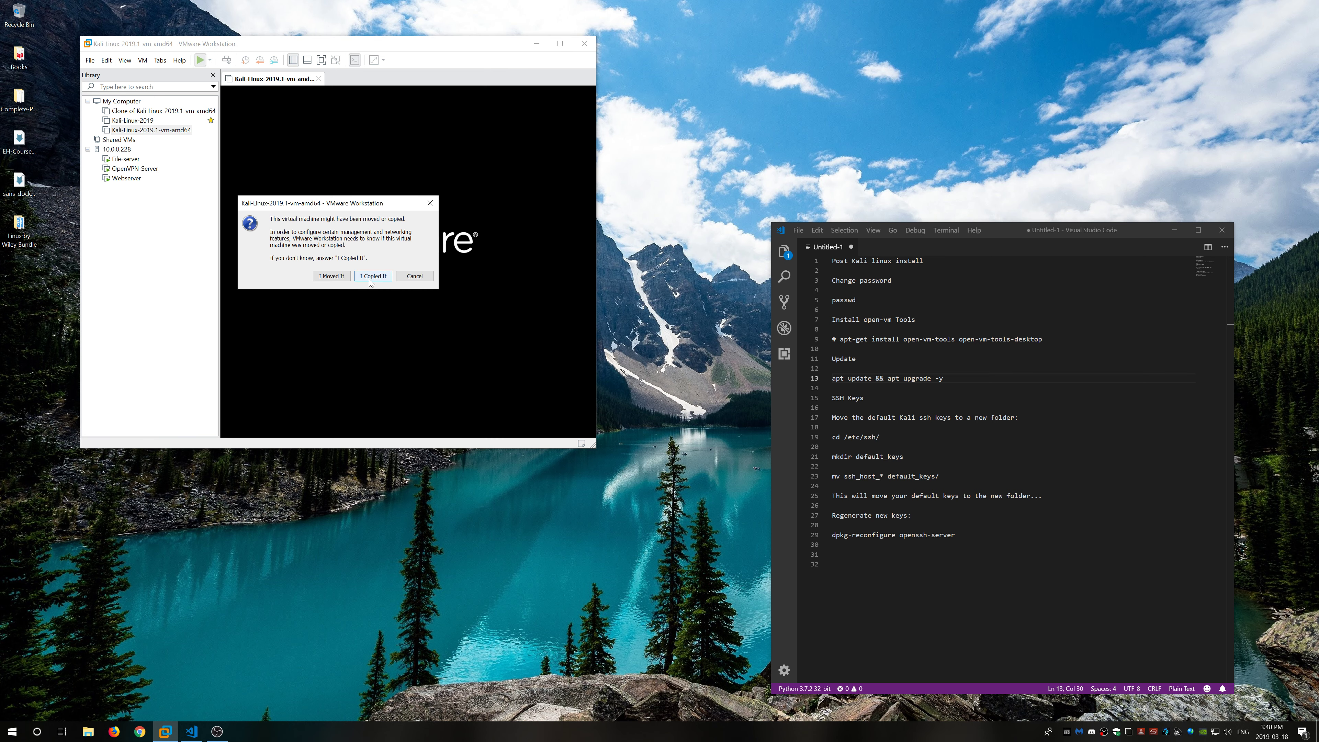
pyautogui.click(373, 281)
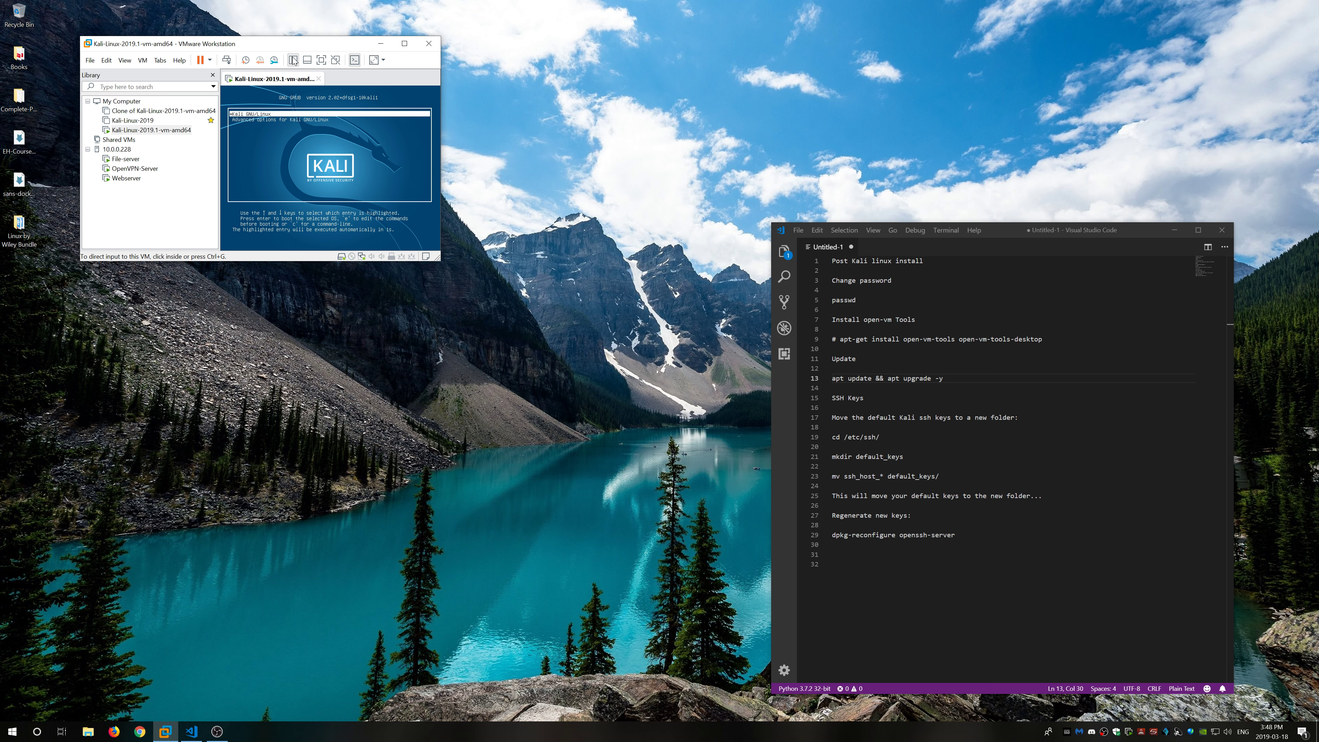
pyautogui.moveTo(172, 46); pyautogui.dragTo(329, 95)
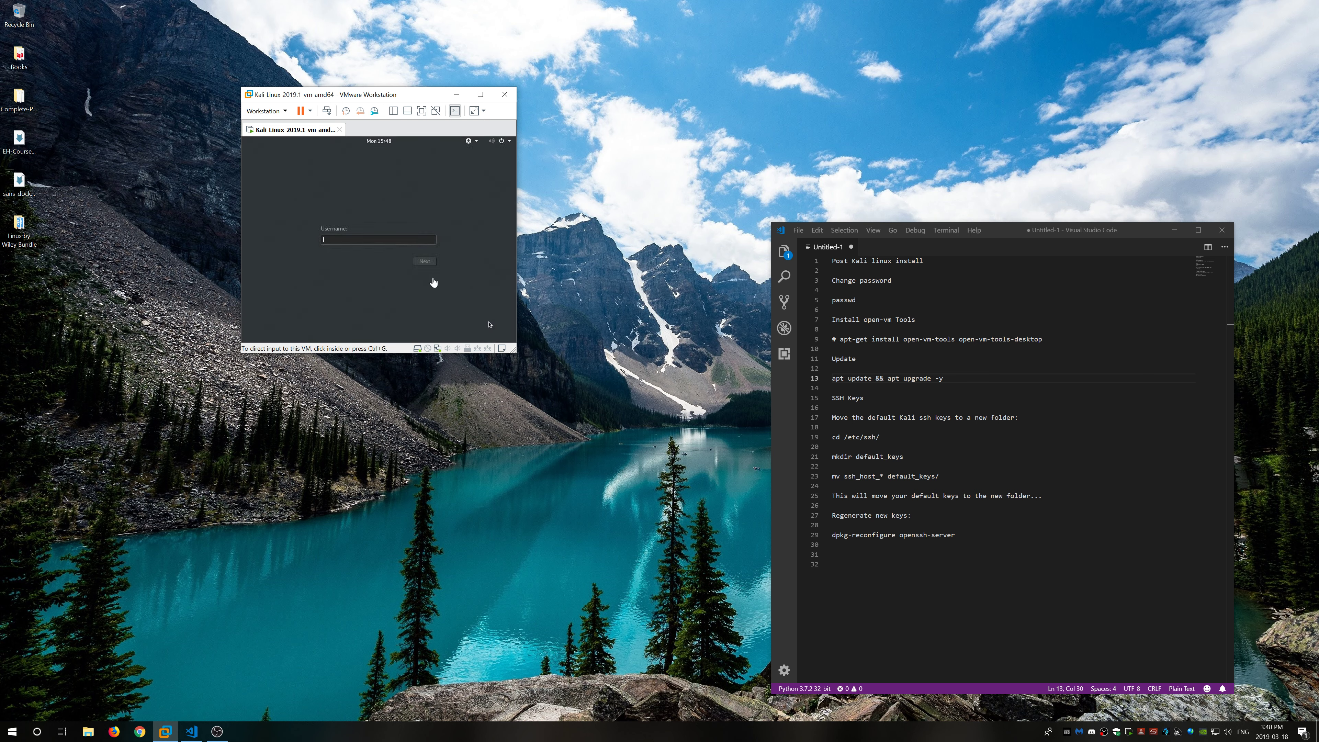
# Step: Sign in to Kali as root with the account password
pyautogui.click(395, 239)
pyautogui.write('root')
pyautogui.press('Return')
pyautogui.write('toor')
pyautogui.press('Return')
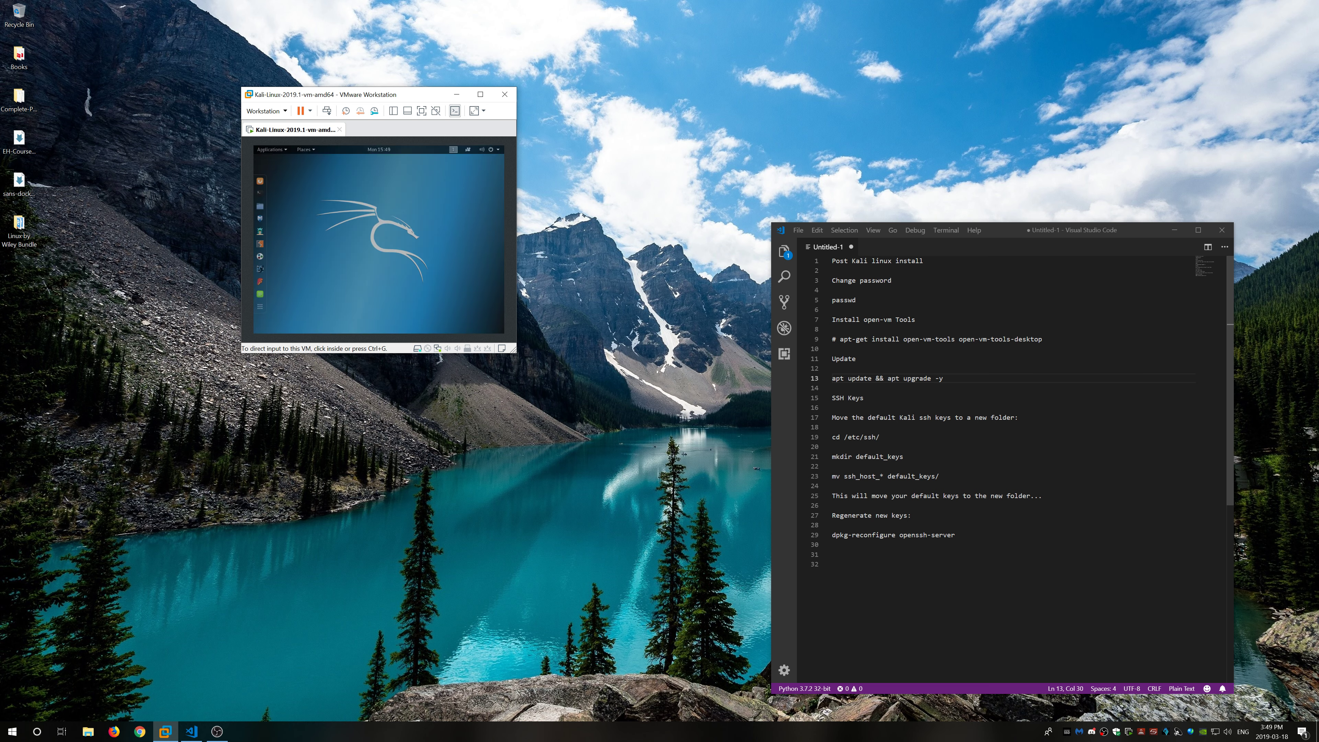
# Step: Set Kali's display resolution to 2560×1600 (16:10) in Displays settings and keep the change
pyautogui.rightClick(357, 241)
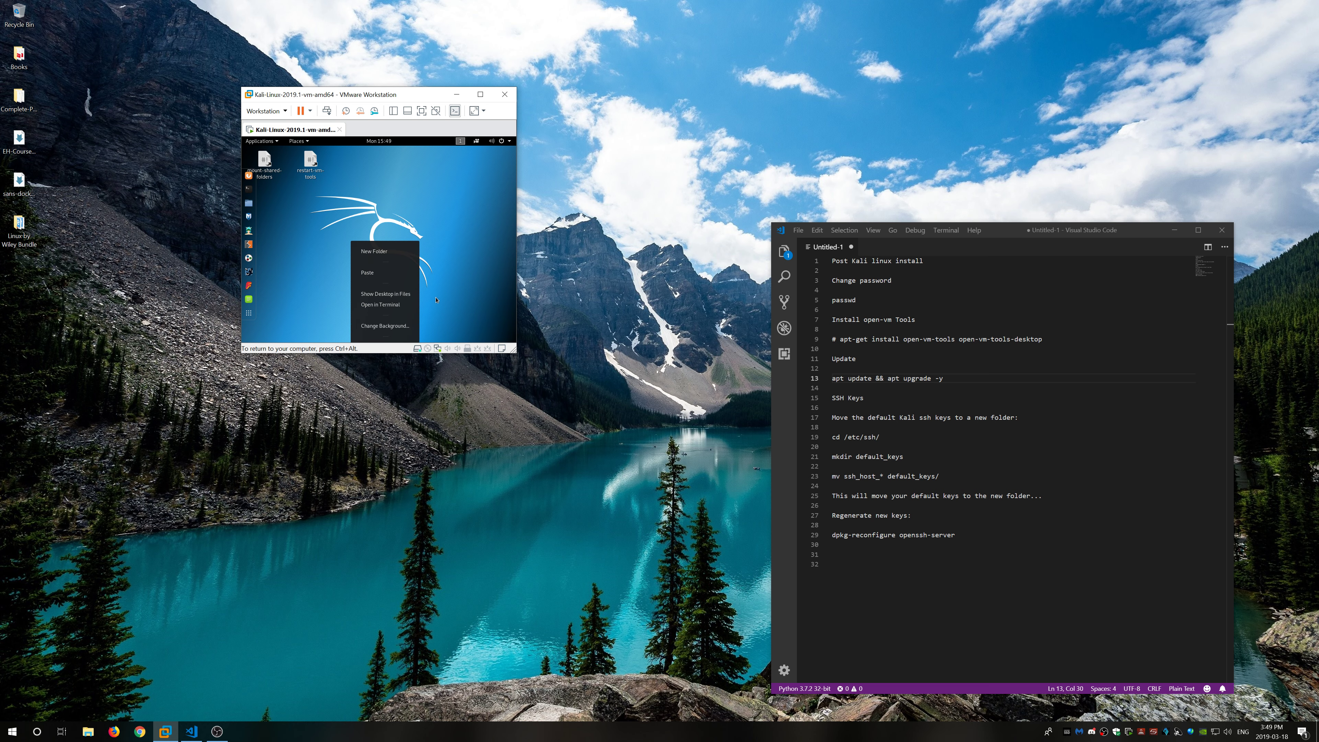
pyautogui.click(512, 142)
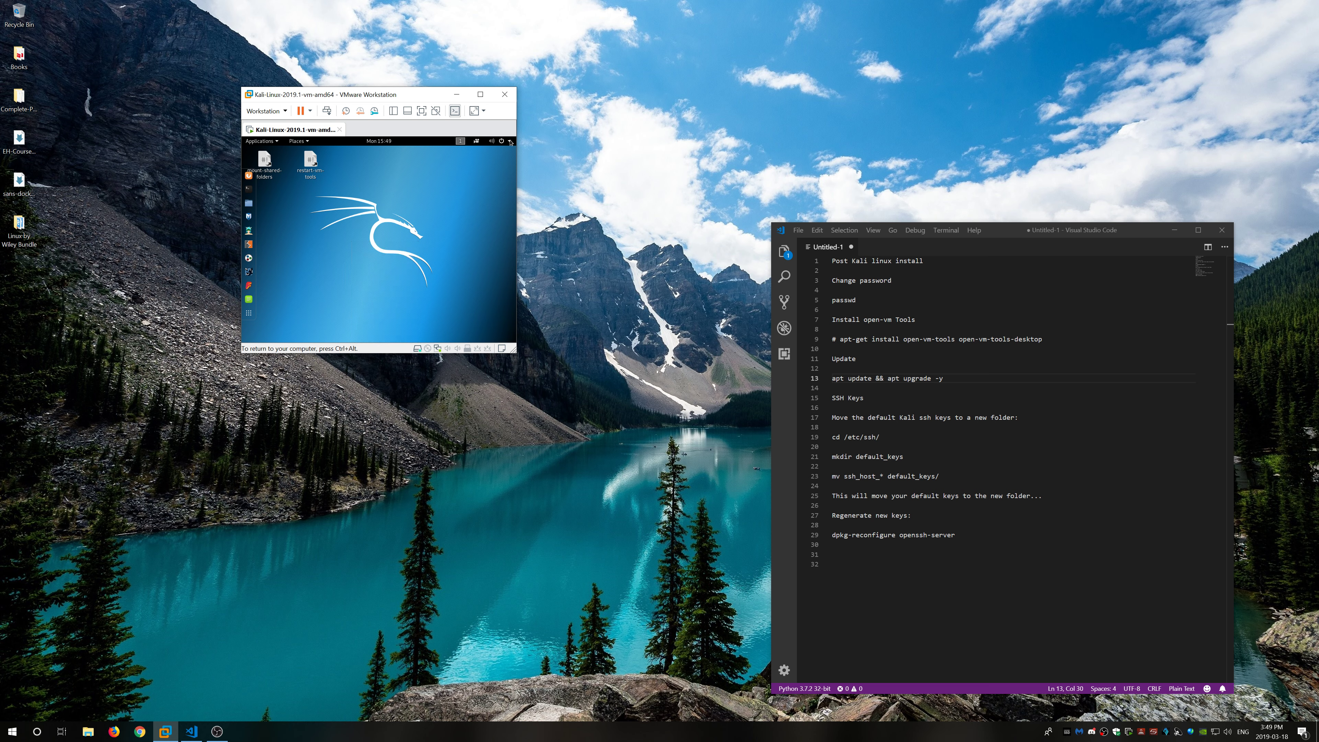
pyautogui.click(510, 143)
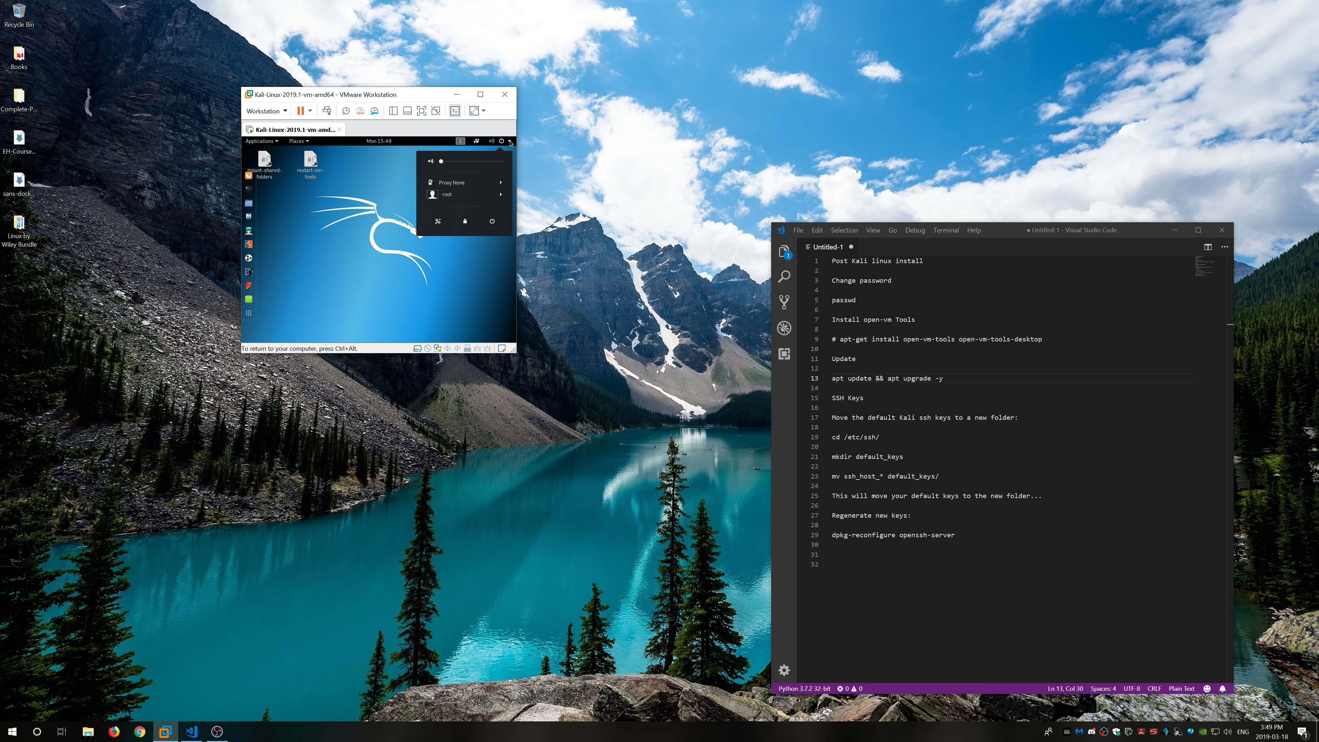
pyautogui.click(437, 220)
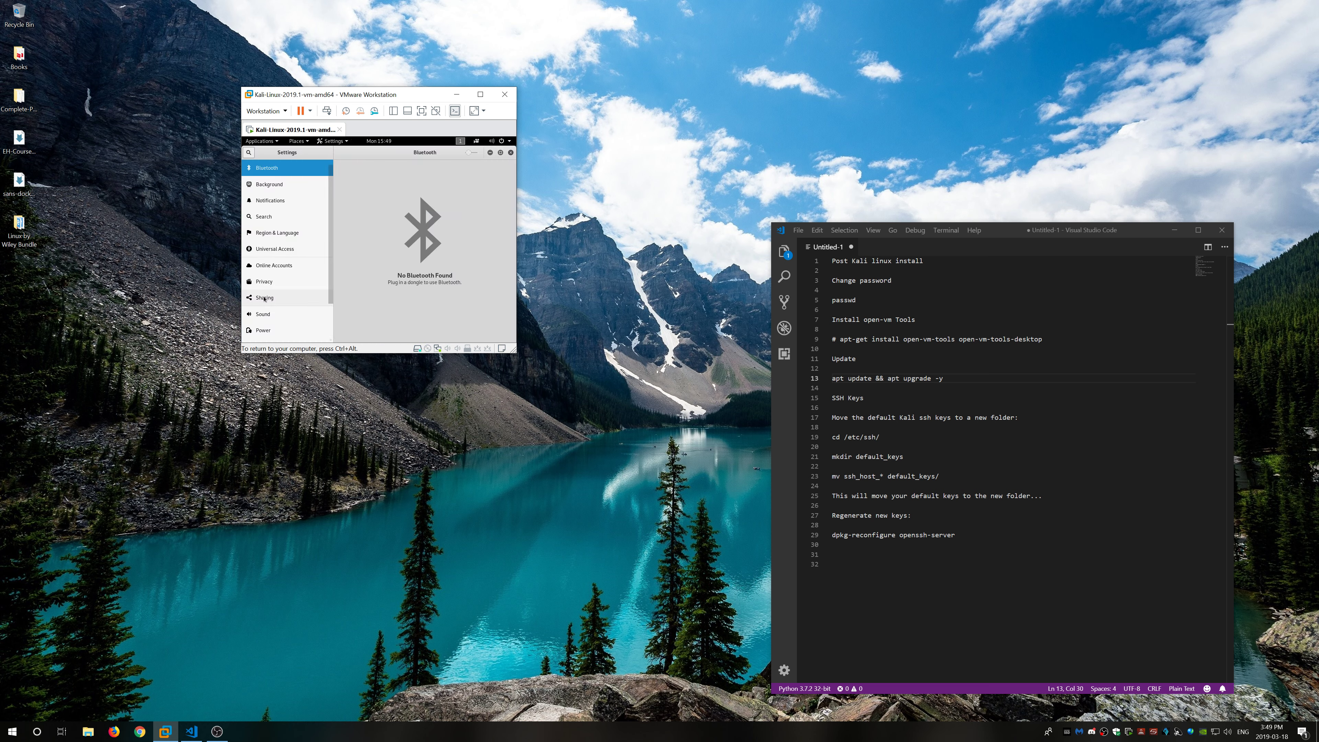
pyautogui.scroll(-1, 270, 297)
pyautogui.click(268, 339)
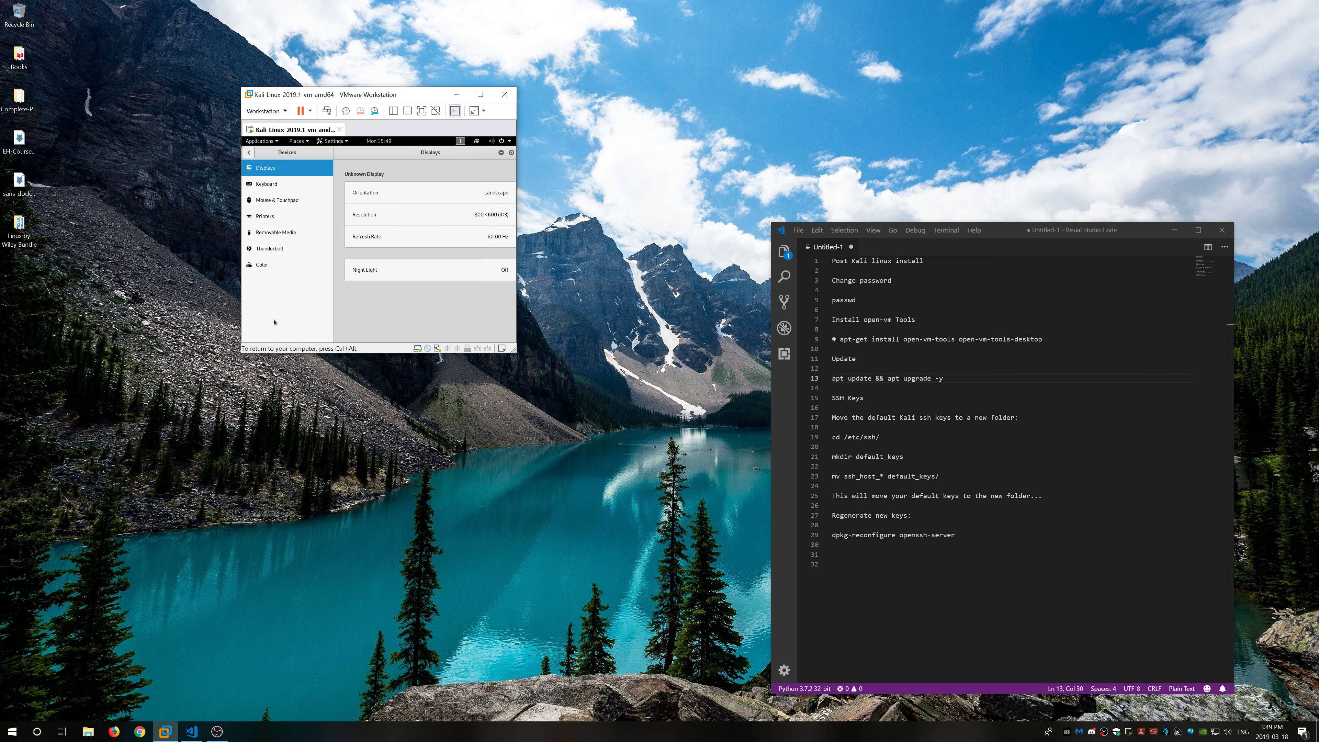
pyautogui.click(442, 213)
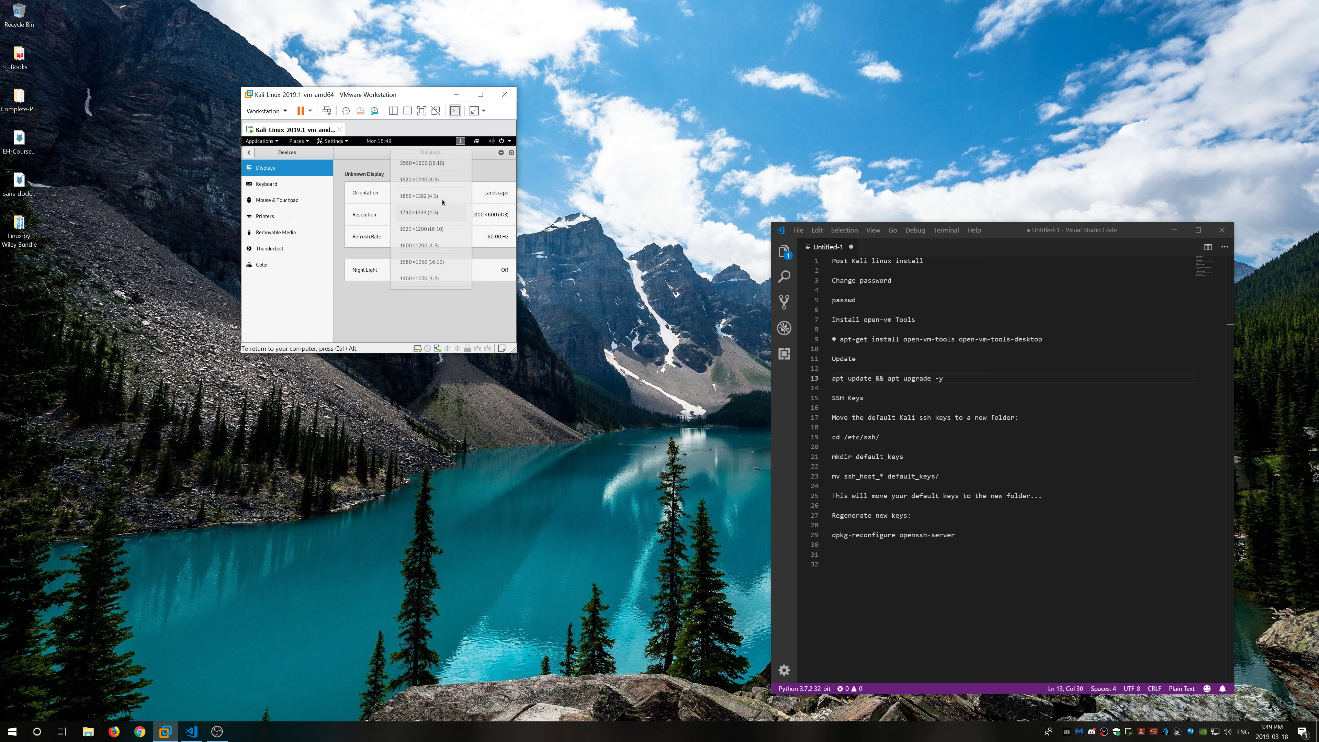
pyautogui.click(425, 163)
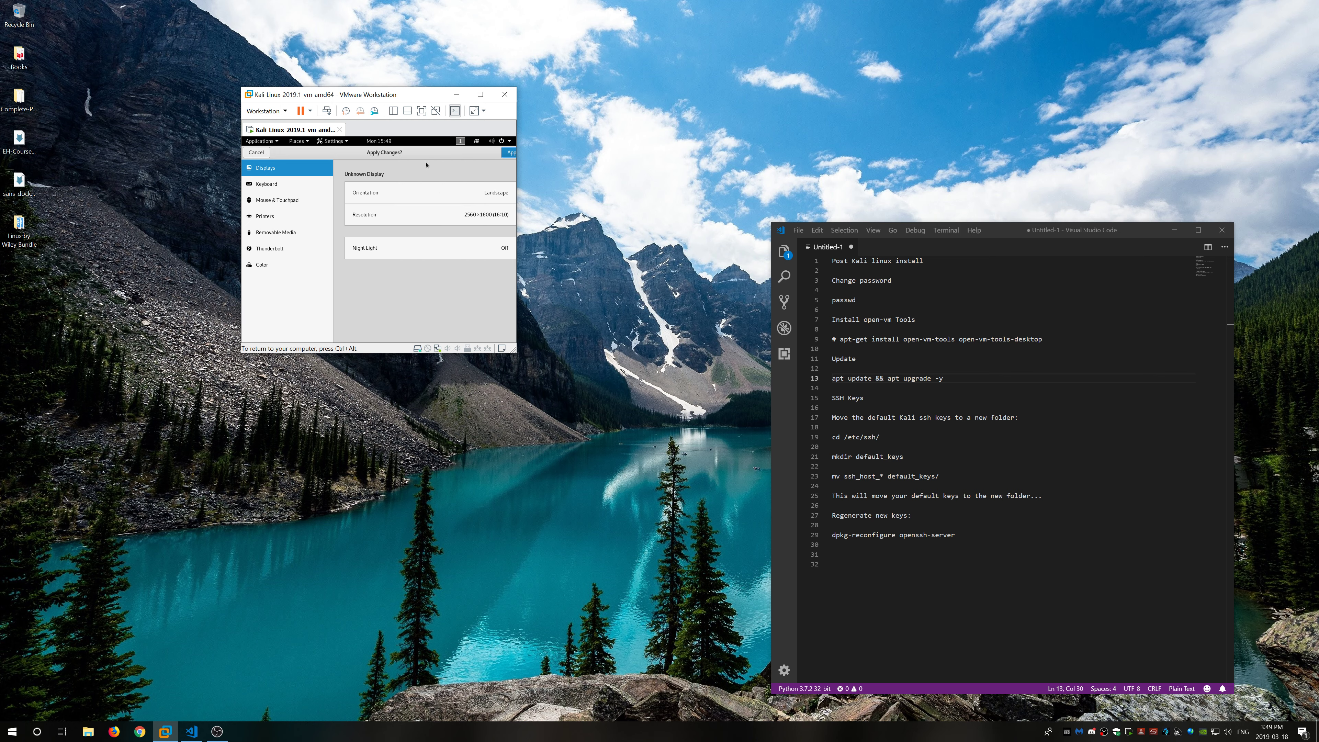
pyautogui.click(509, 154)
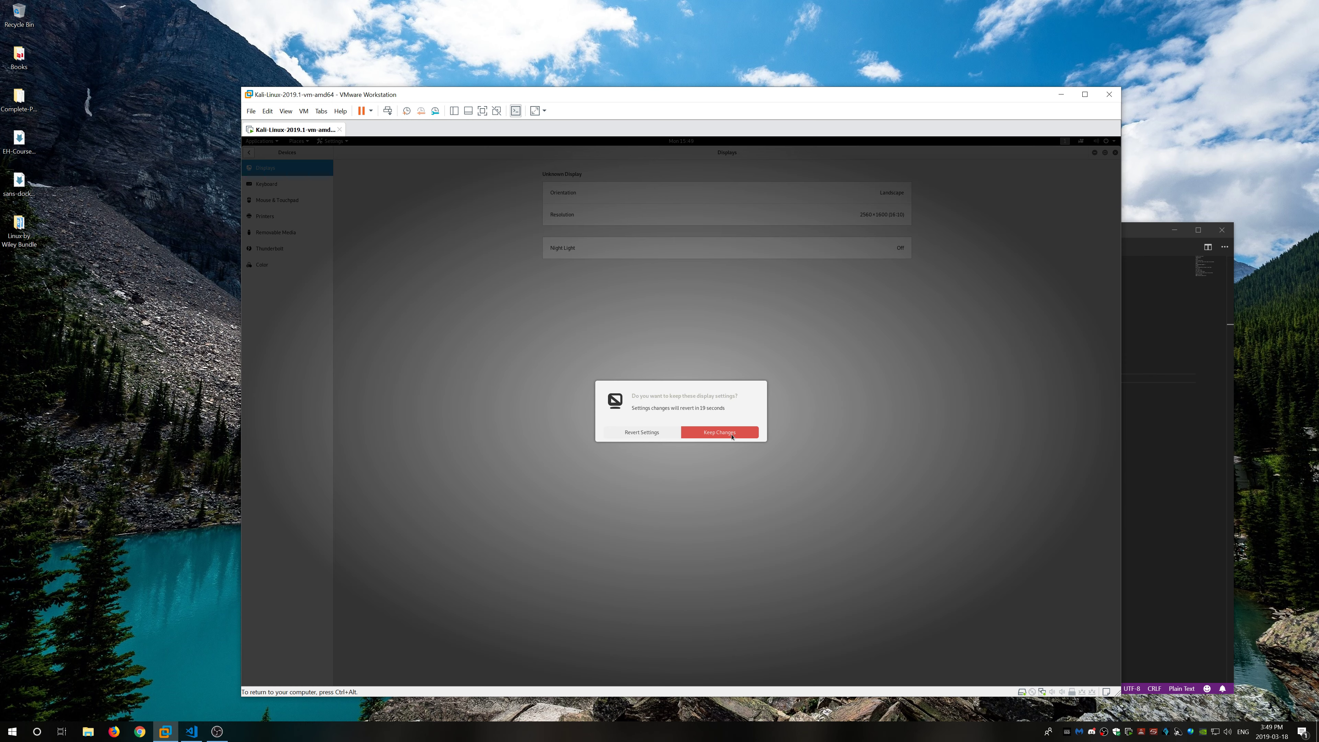
pyautogui.click(719, 433)
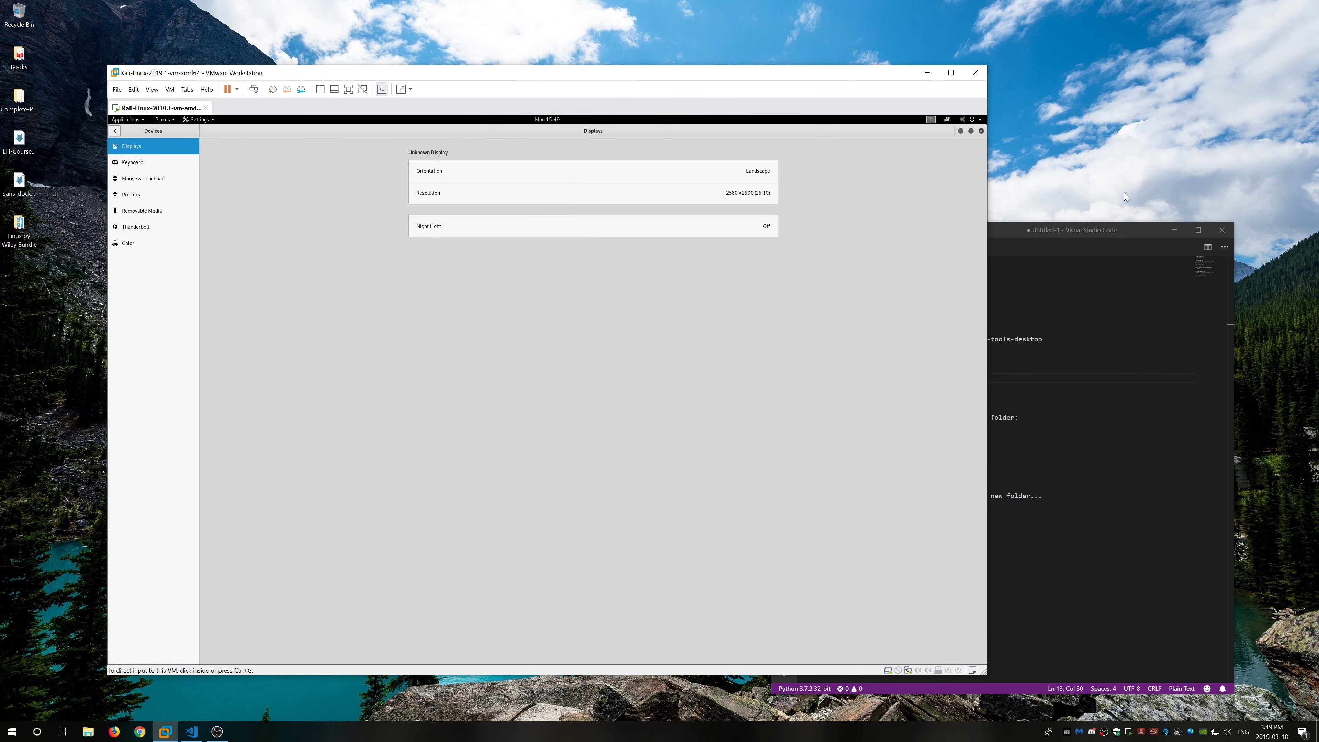
# Step: Move and narrow the VS Code window, shift the VMware window left, and return input to the VM
pyautogui.click(1100, 230)
pyautogui.moveTo(1011, 230); pyautogui.dragTo(1087, 242)
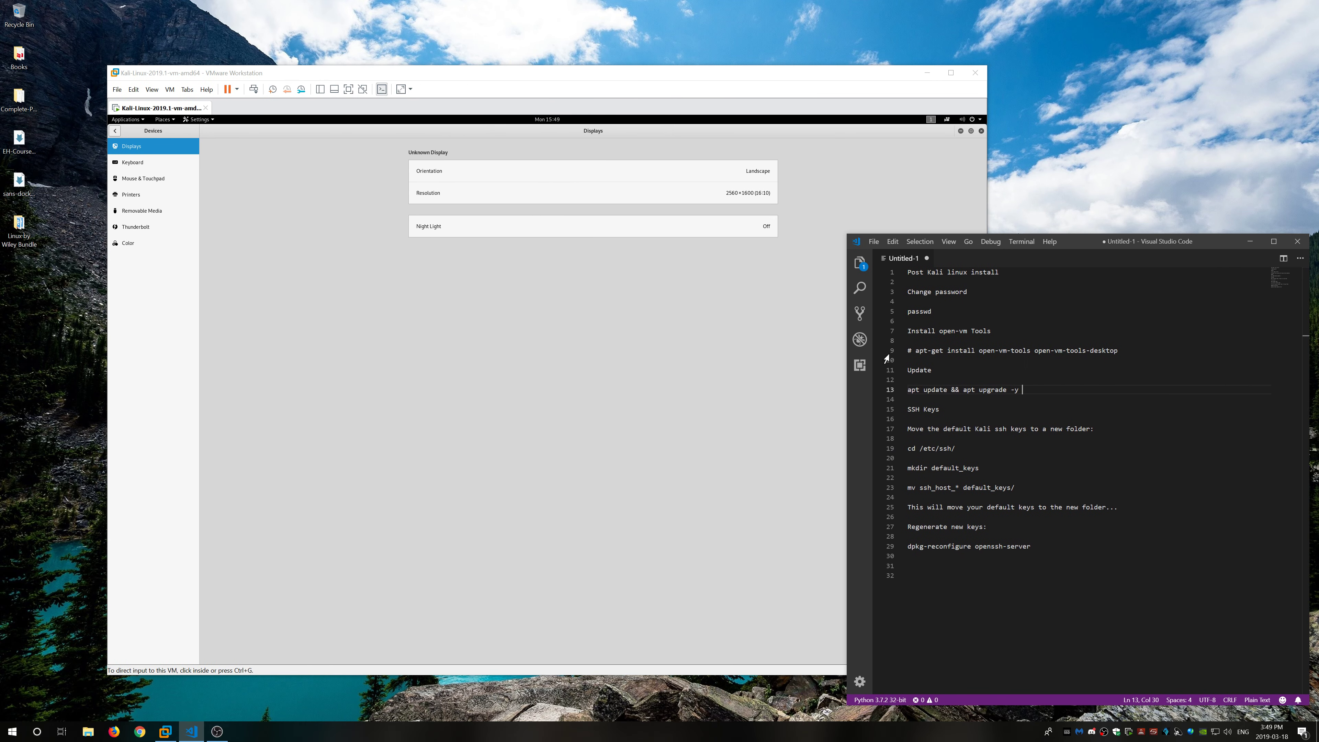
pyautogui.moveTo(848, 464); pyautogui.dragTo(995, 464)
pyautogui.moveTo(687, 67); pyautogui.dragTo(639, 72)
pyautogui.click(284, 175)
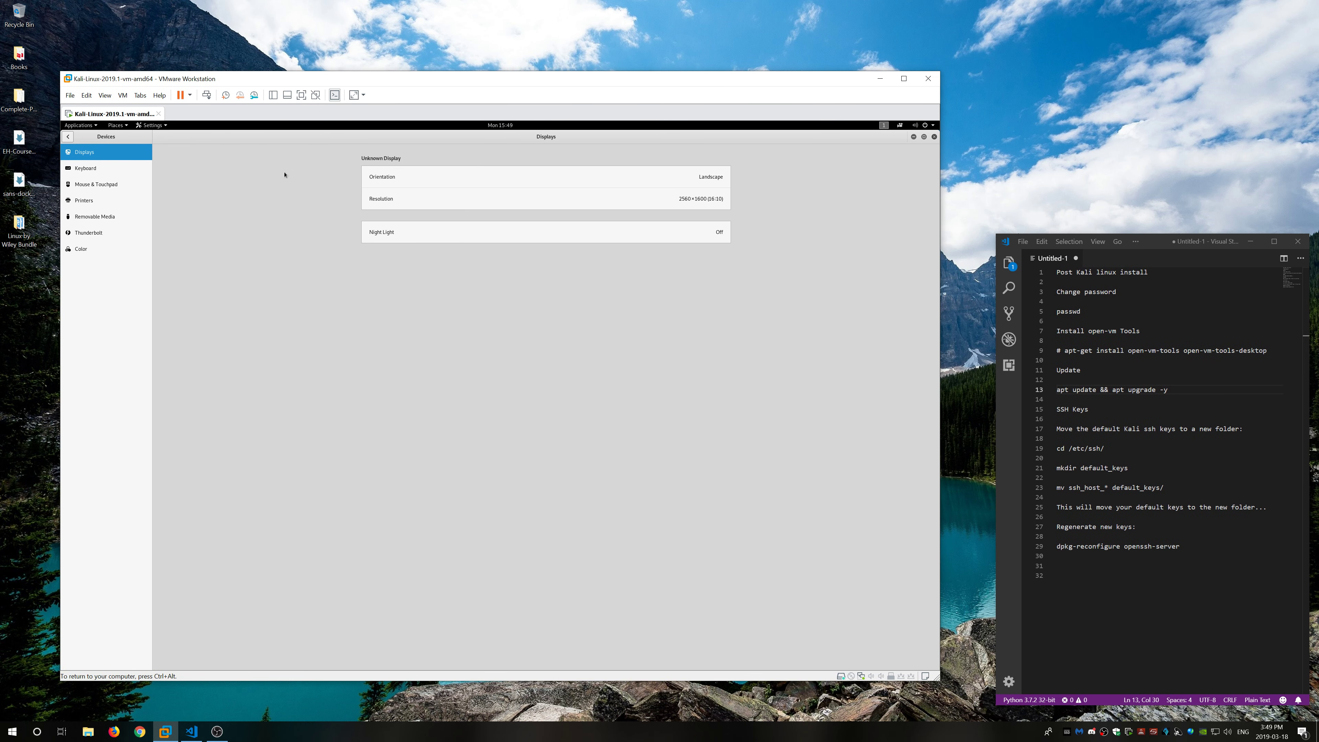
# Step: In Kali Power settings, set Blank screen to Never and Automatic suspend to Off, then close Settings
pyautogui.click(68, 137)
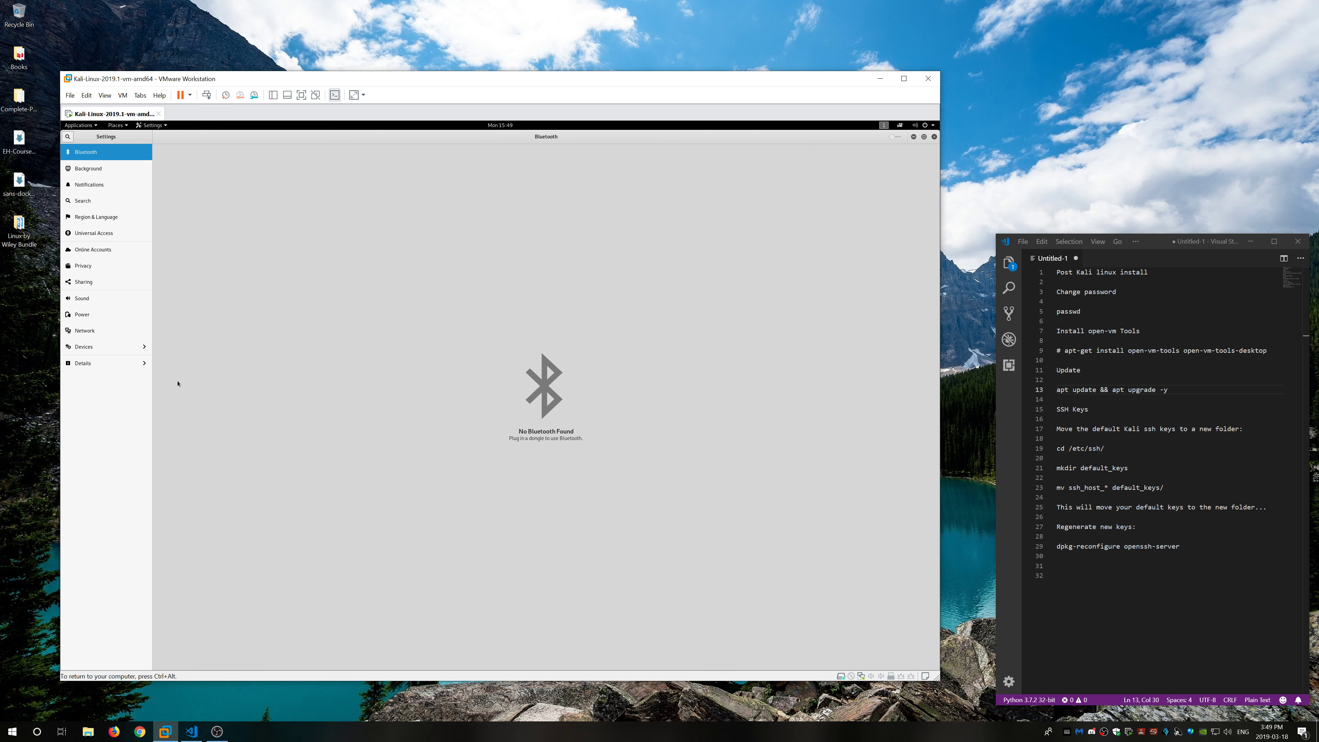
pyautogui.click(81, 316)
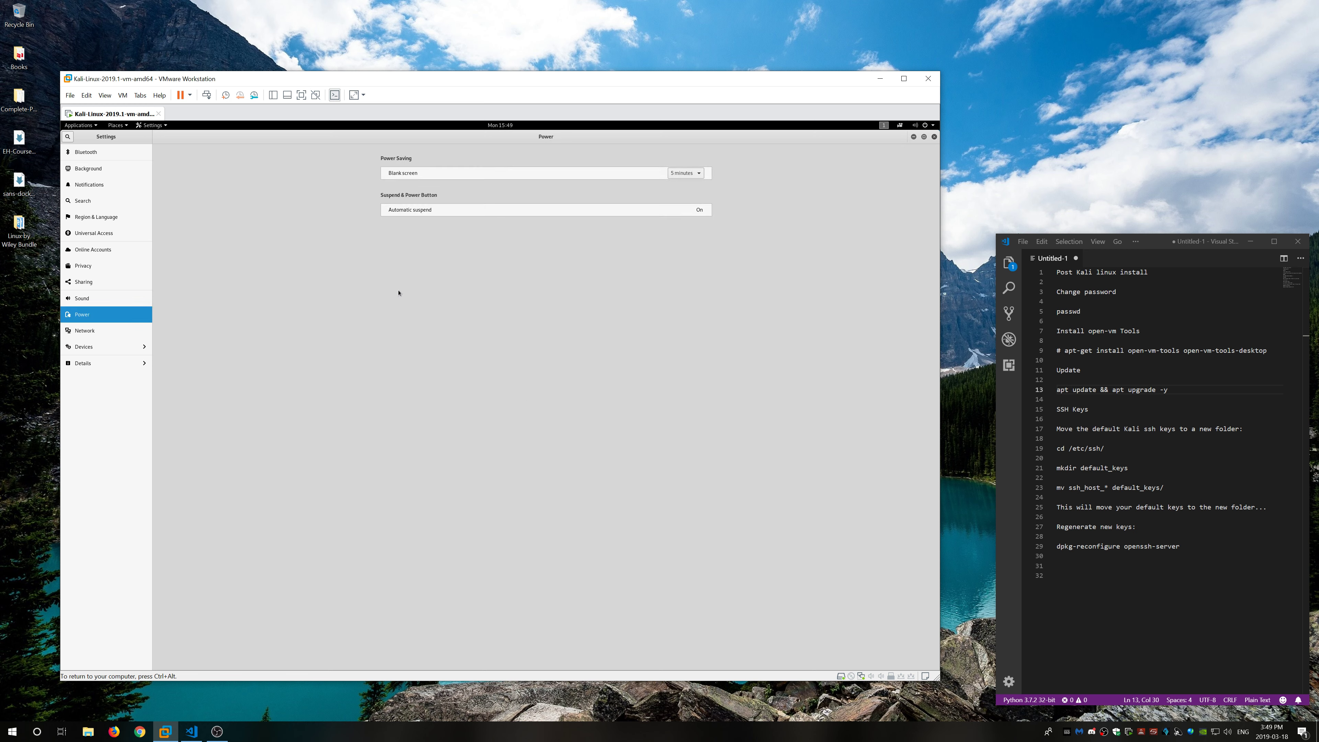
pyautogui.click(689, 176)
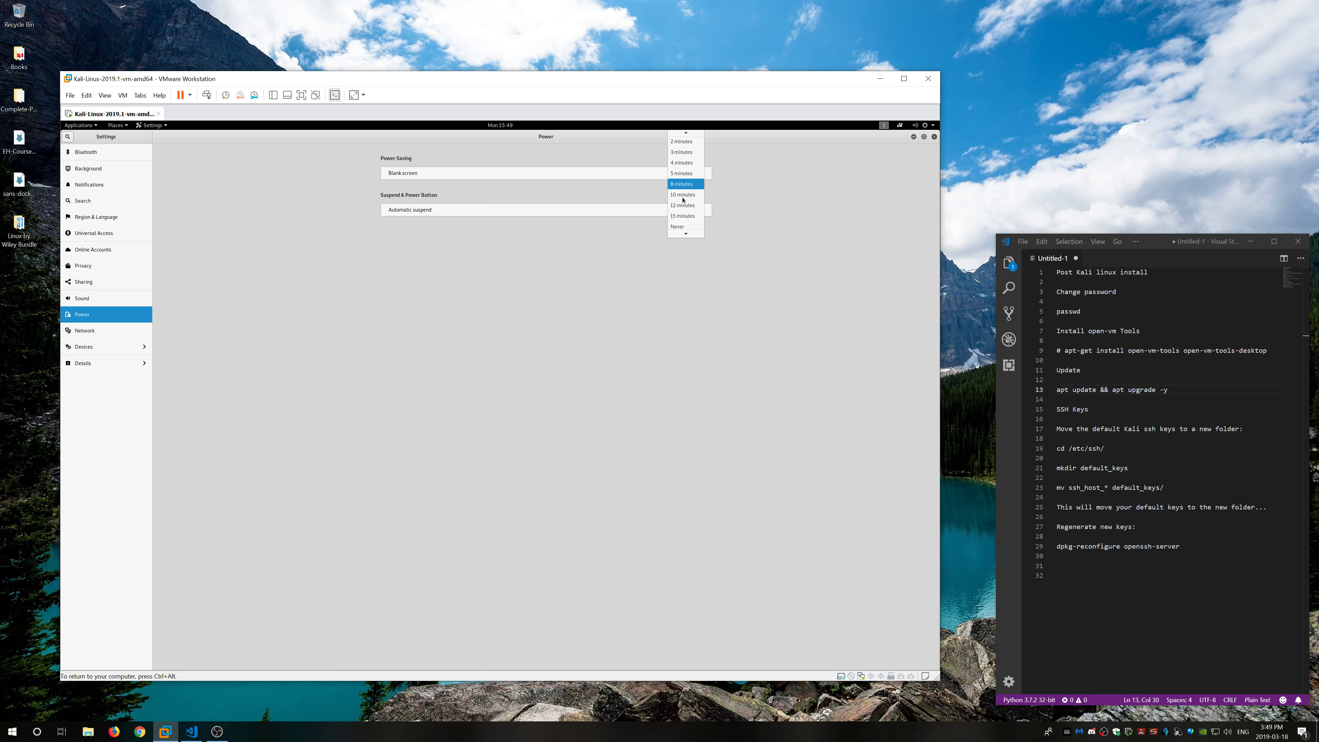
pyautogui.click(682, 225)
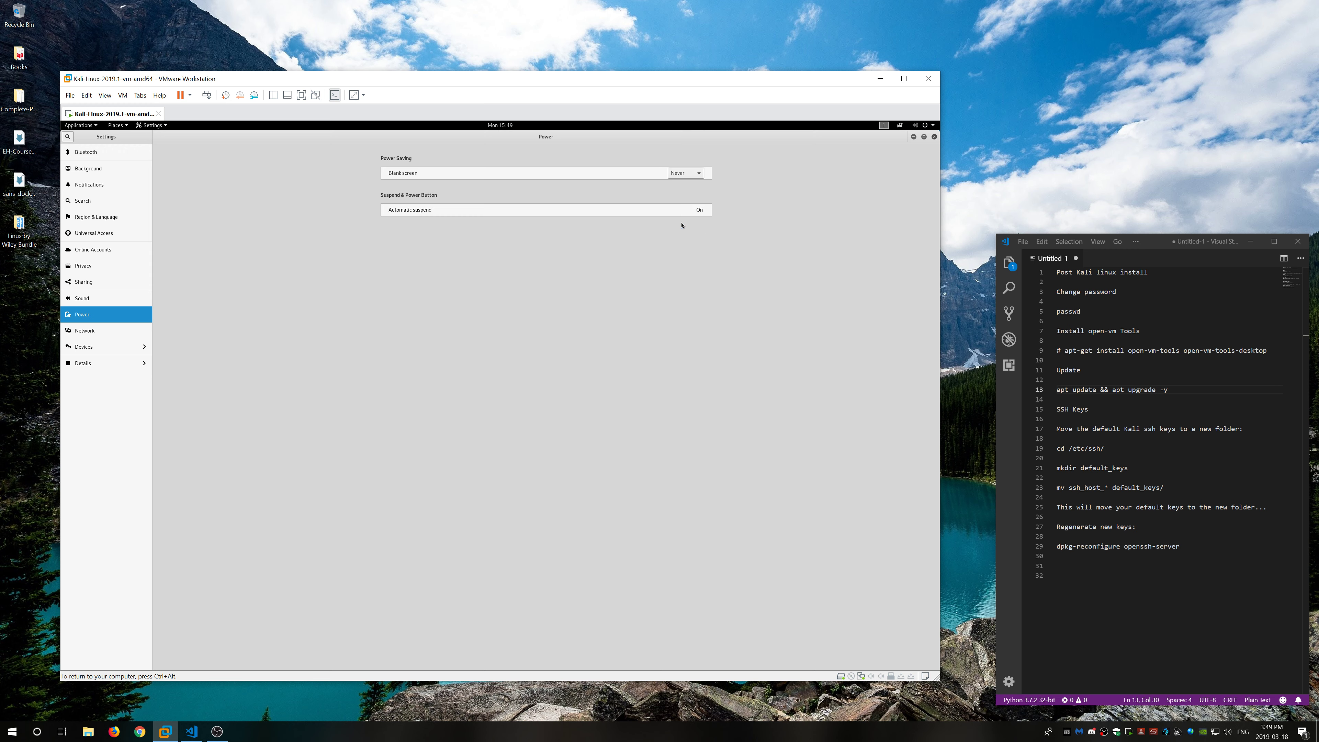
pyautogui.click(698, 216)
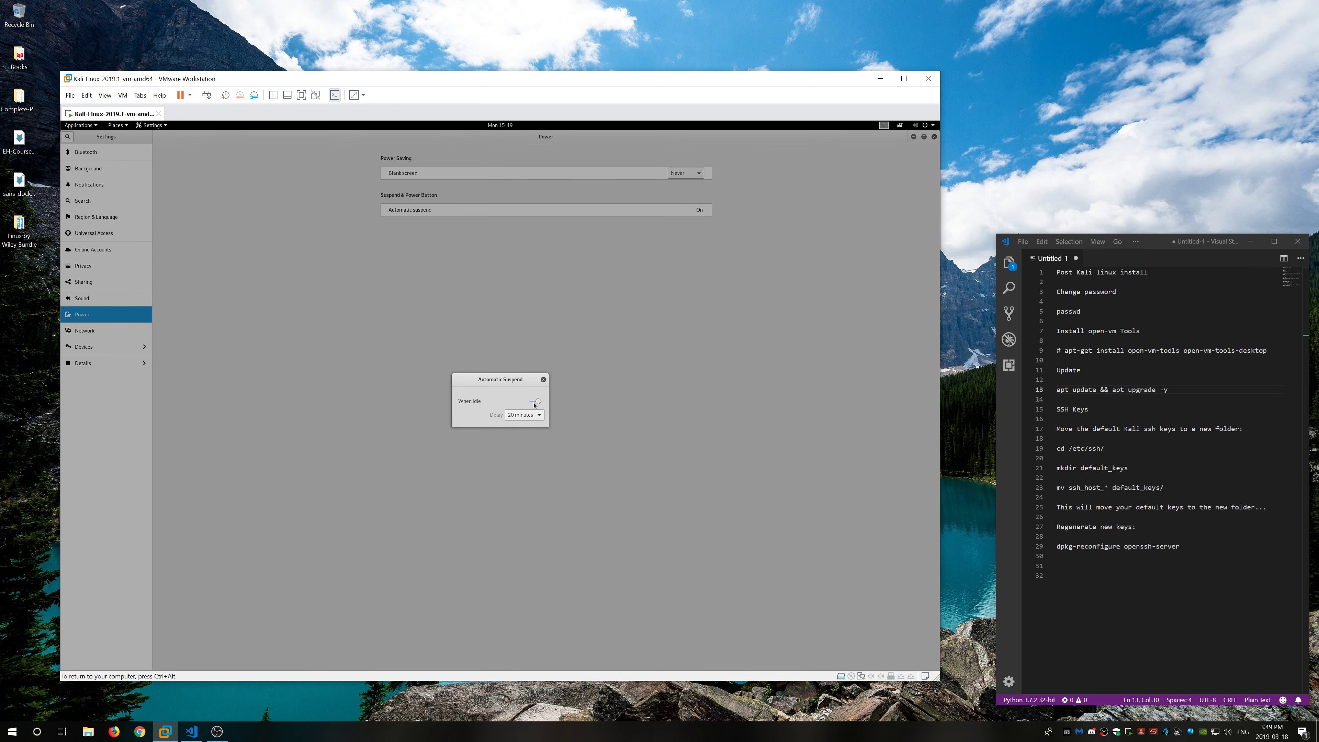
pyautogui.click(537, 402)
pyautogui.click(543, 379)
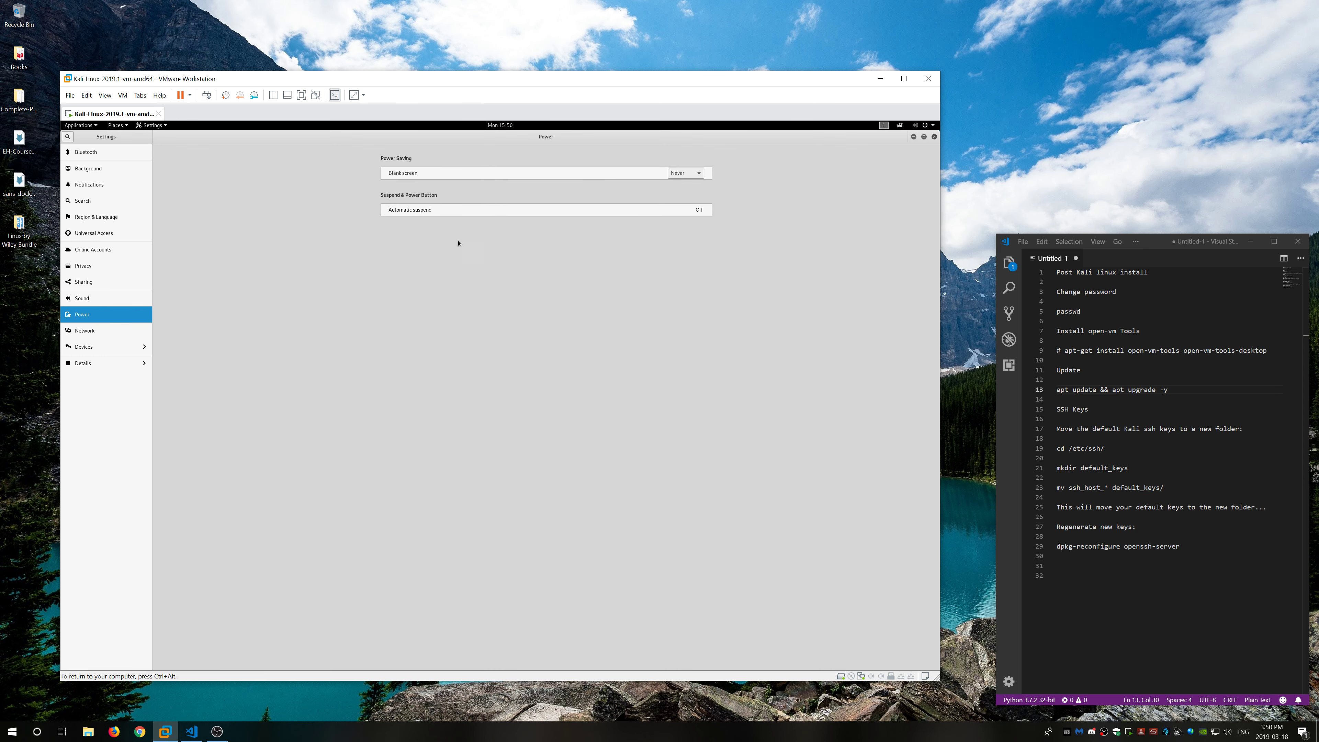
pyautogui.click(933, 137)
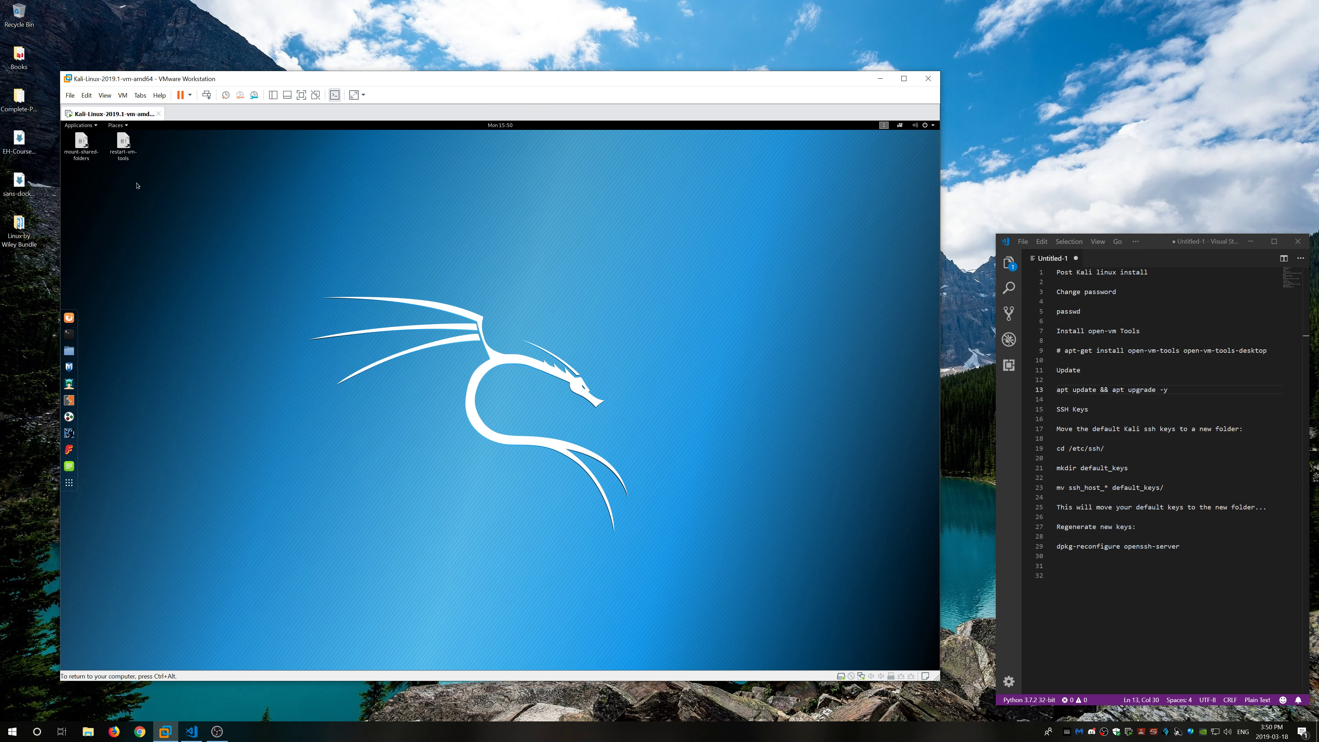
# Step: Move both Kali desktop icons to the trash
pyautogui.moveTo(150, 174); pyautogui.dragTo(85, 147)
pyautogui.rightClick(85, 146)
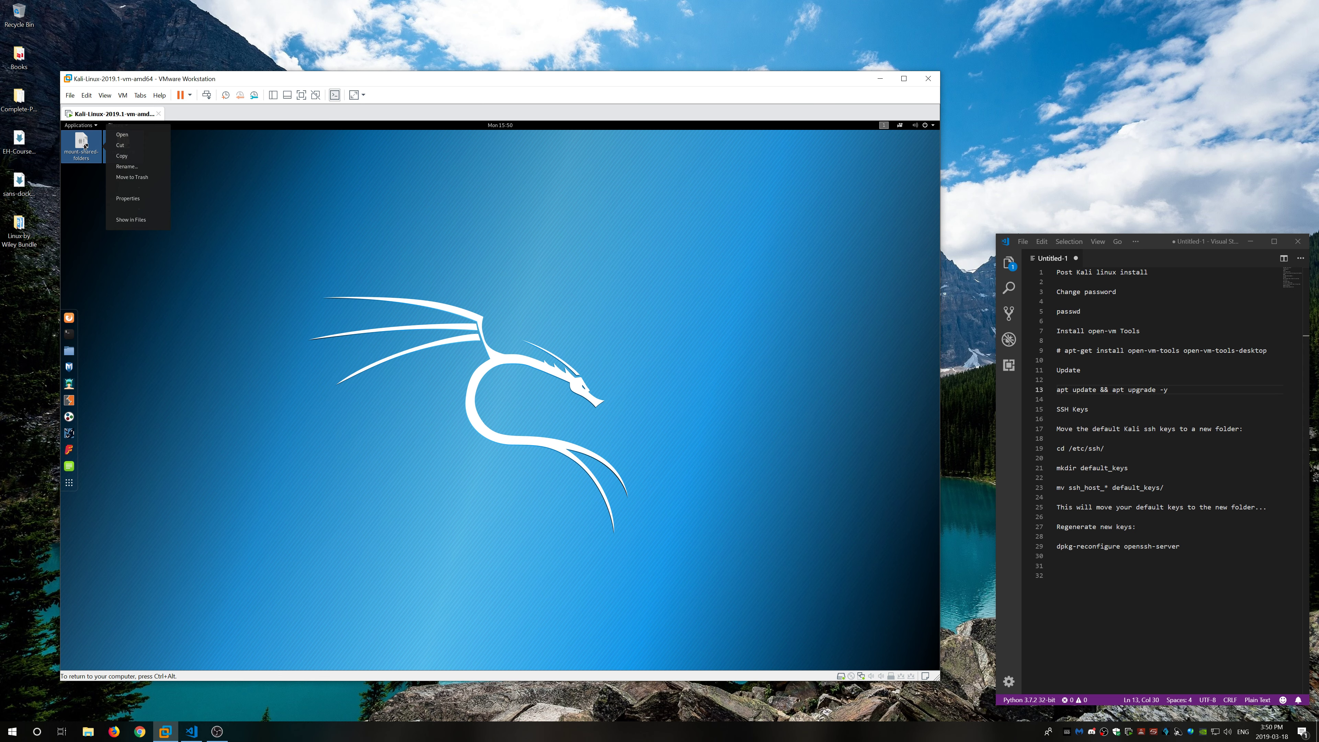
pyautogui.click(131, 177)
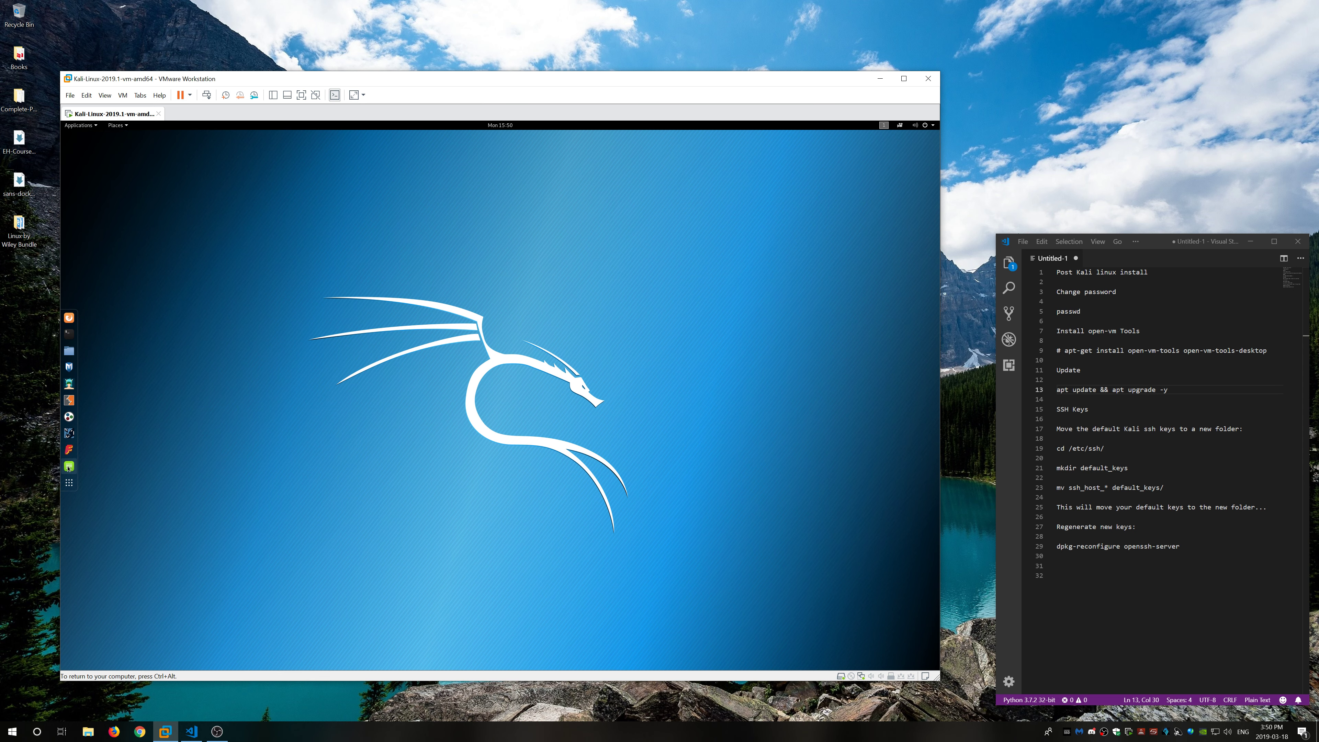
# Step: Launch the Tweaks utility from the Kali applications list
pyautogui.click(69, 483)
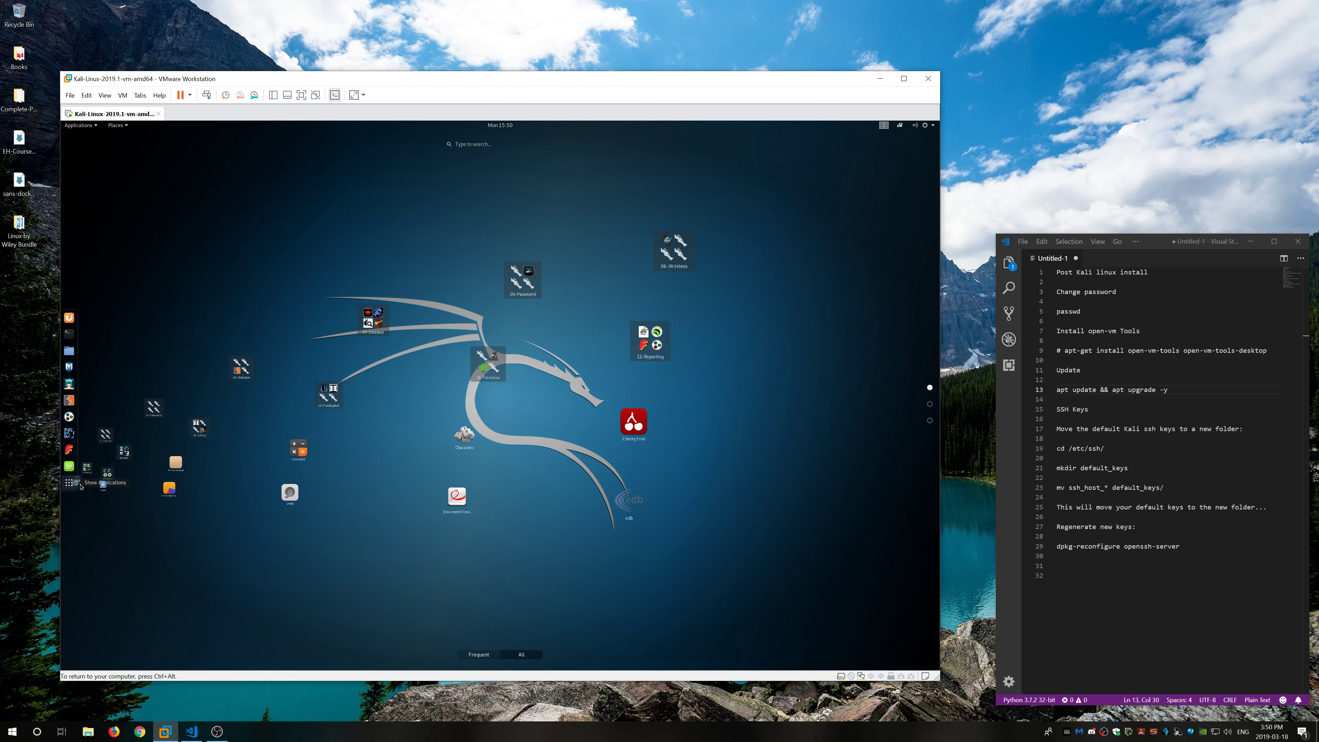
pyautogui.scroll(-2, 593, 460)
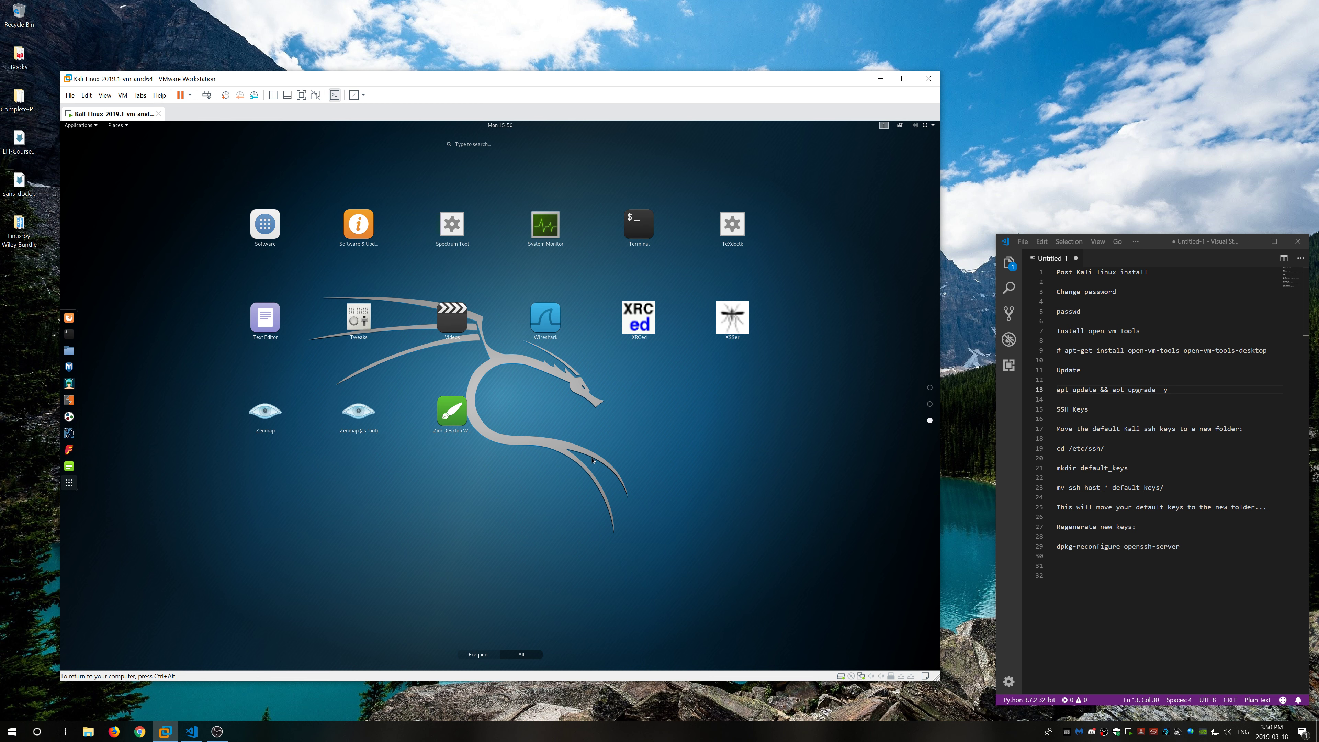
pyautogui.click(359, 317)
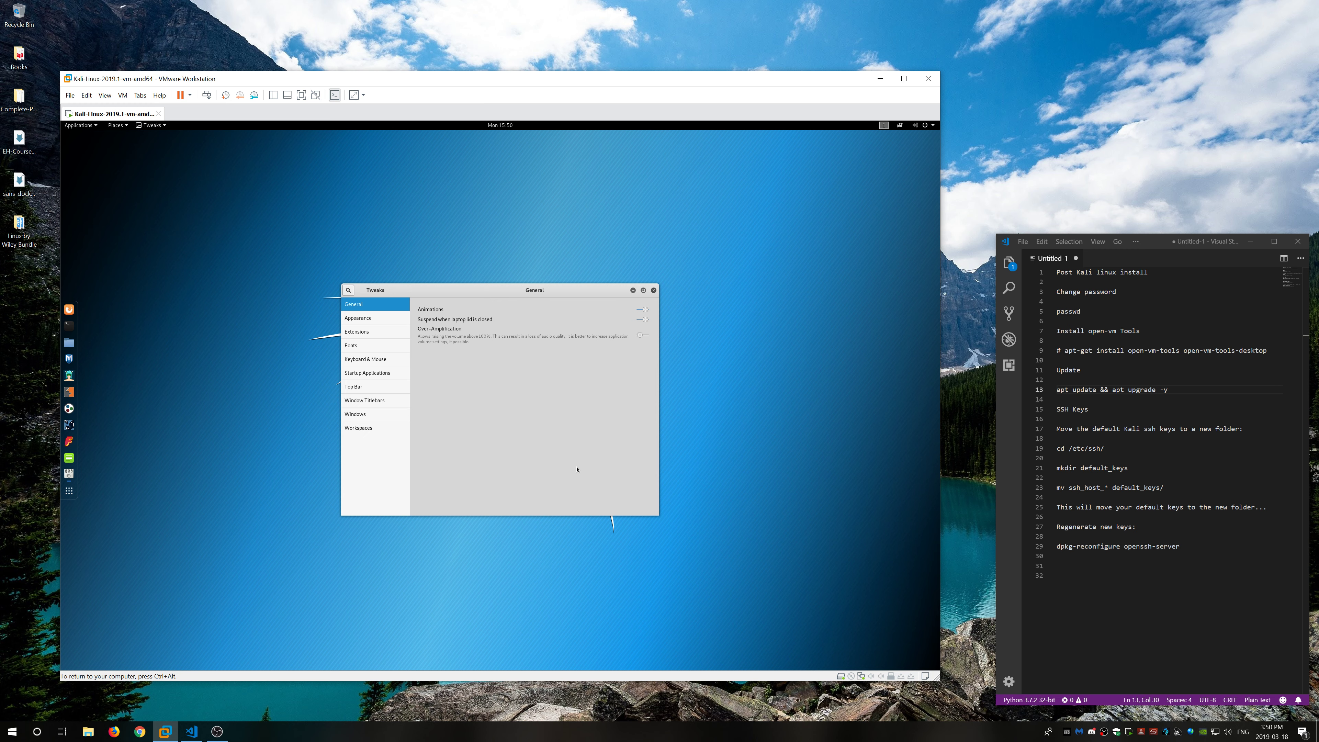
pyautogui.hotkey('ctrl', 'alt')
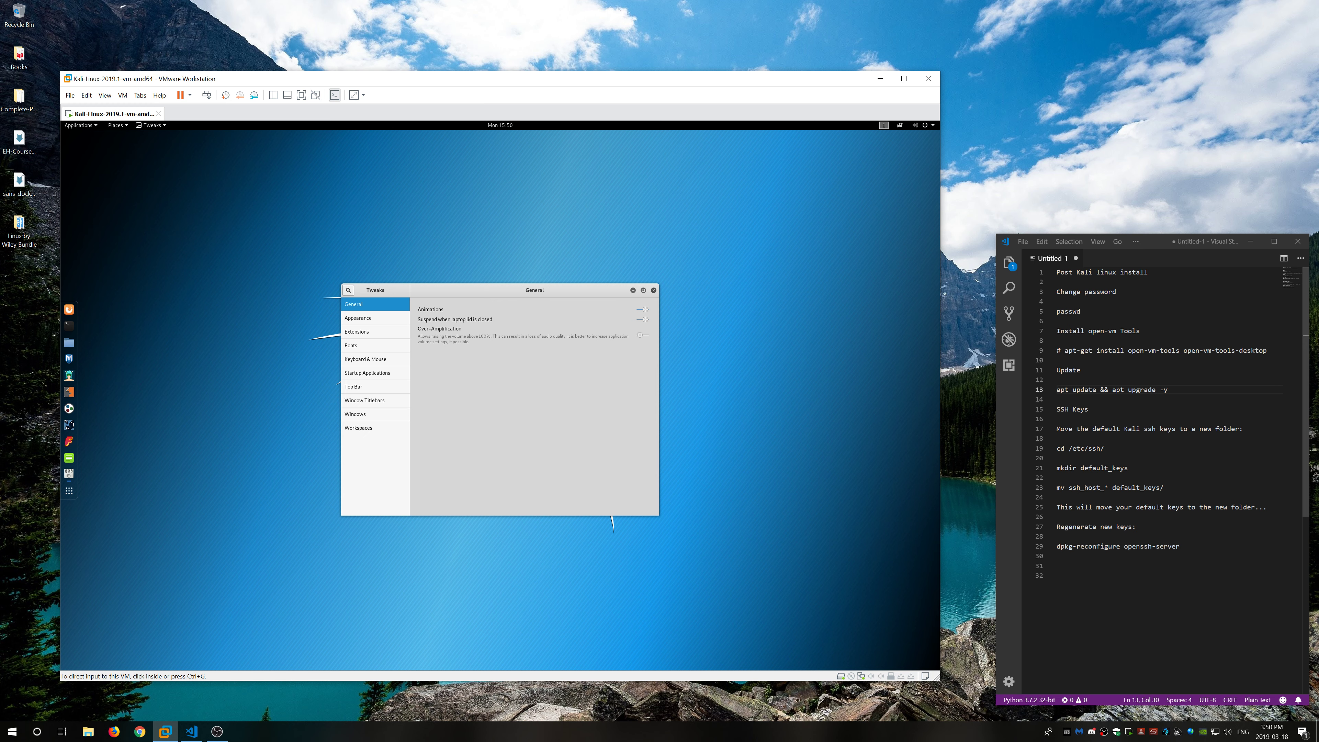
pyautogui.click(872, 377)
# Step: Set the interface, document, monospace and legacy window title fonts to size 12 in Tweaks
pyautogui.click(363, 349)
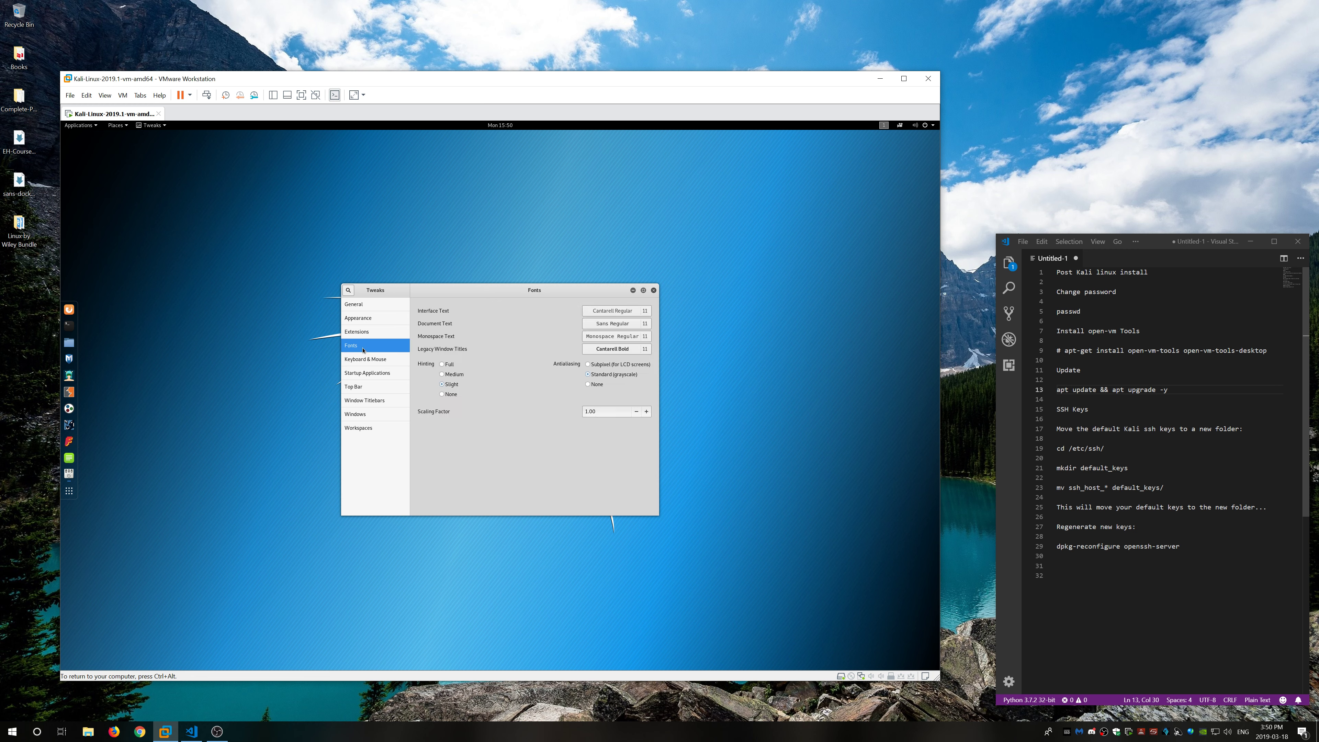
pyautogui.click(648, 312)
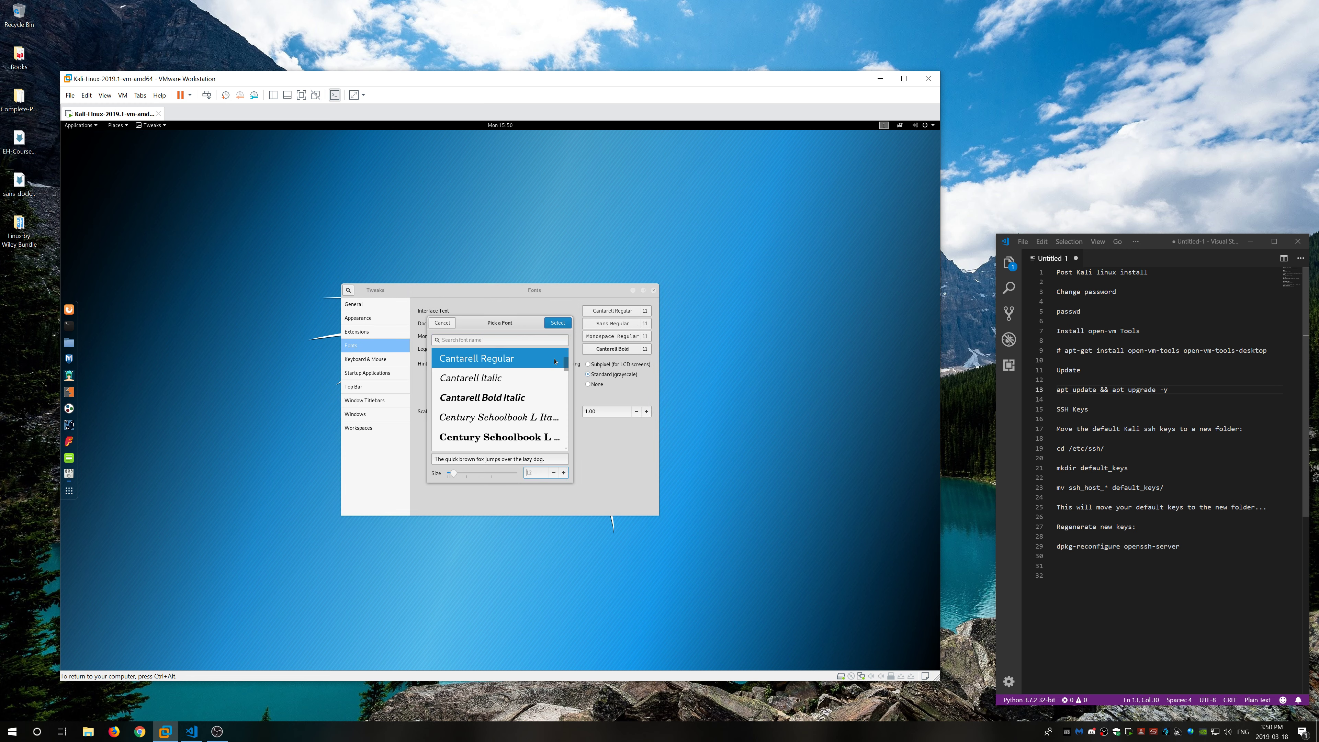
pyautogui.click(558, 325)
pyautogui.click(612, 323)
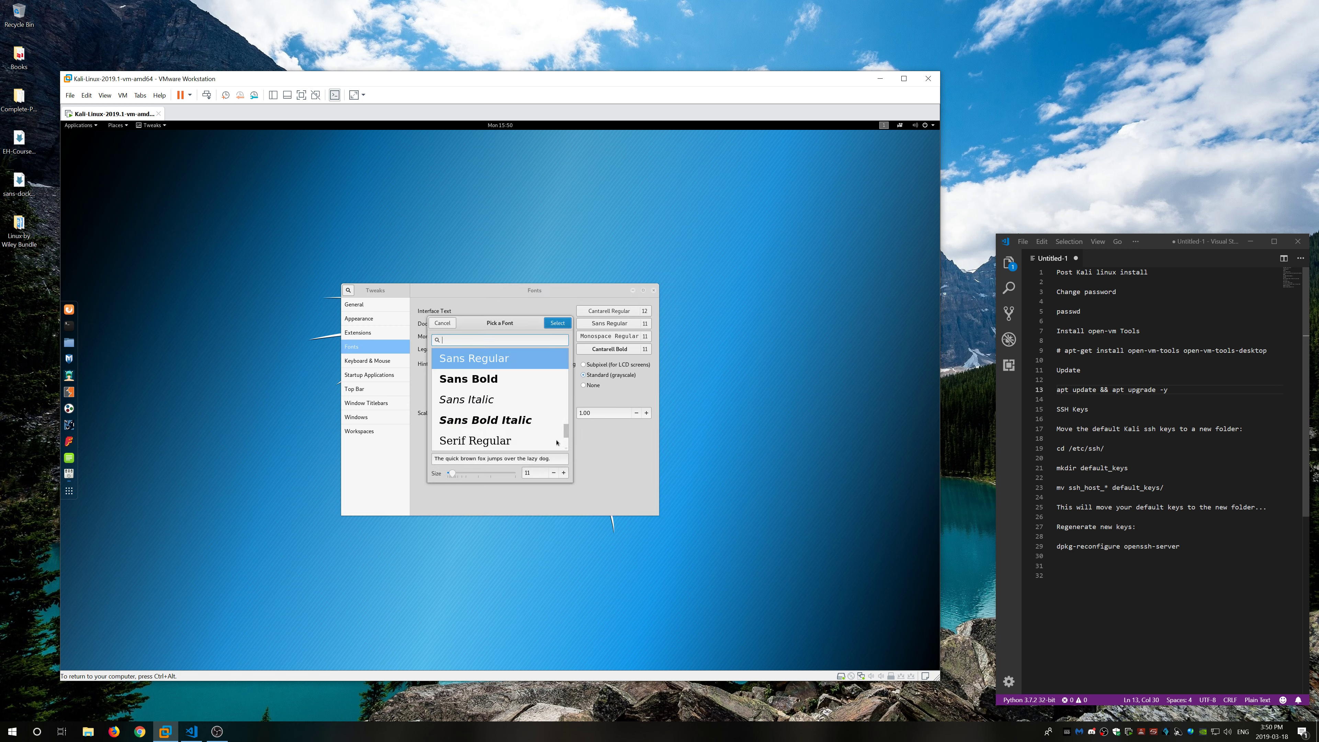
pyautogui.click(564, 473)
pyautogui.click(557, 323)
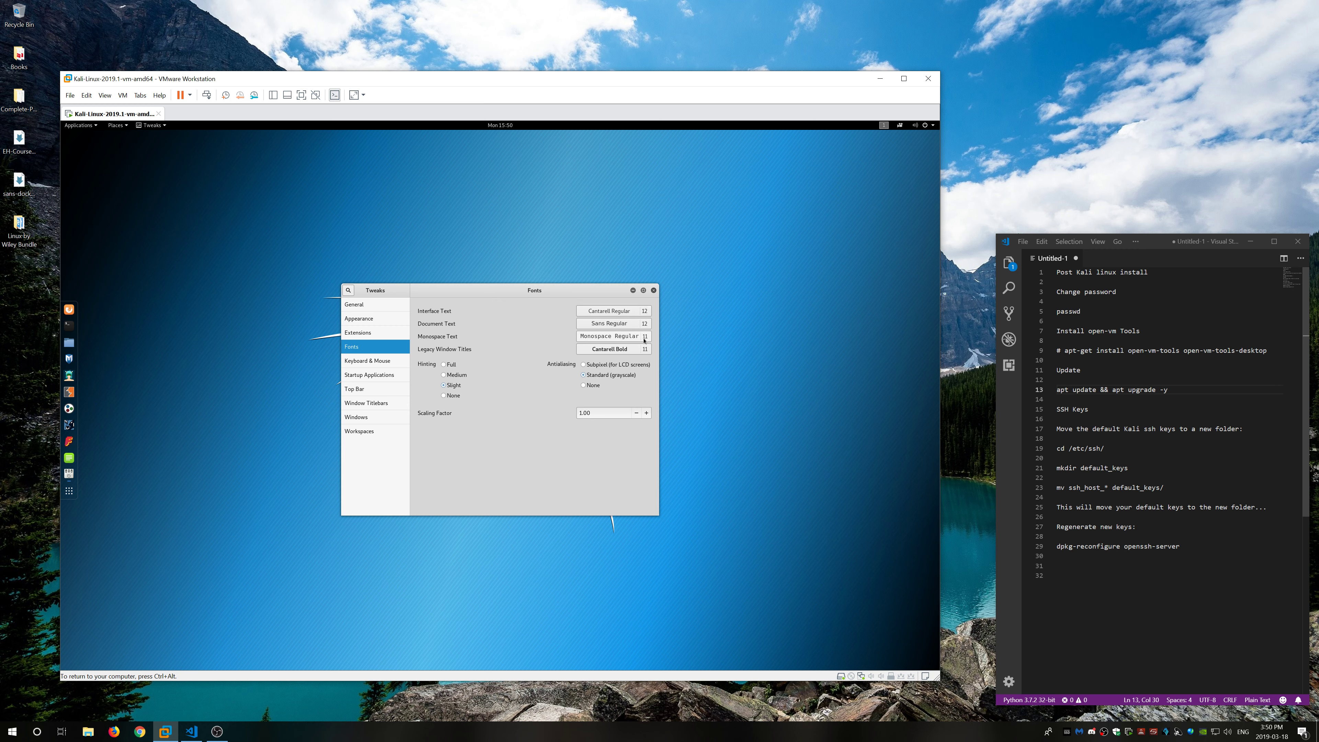
pyautogui.click(613, 336)
pyautogui.click(564, 473)
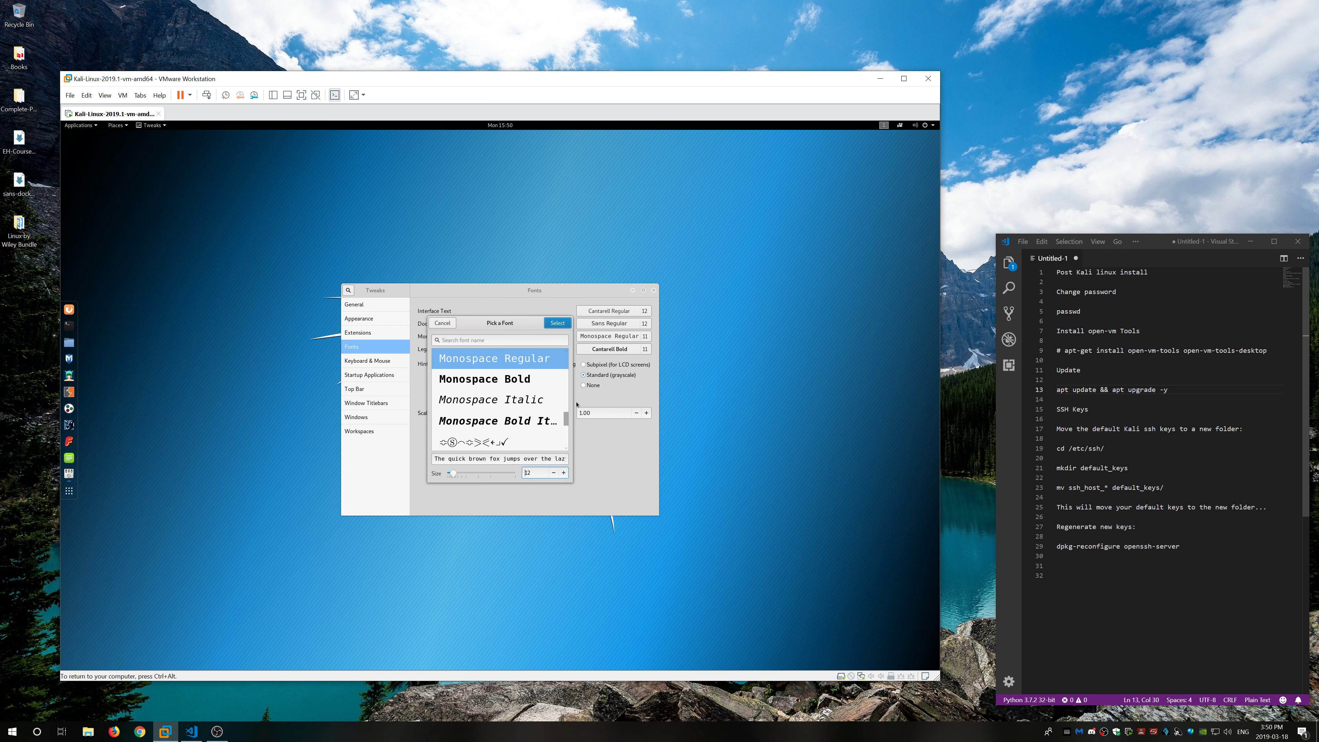
pyautogui.click(557, 325)
pyautogui.click(645, 353)
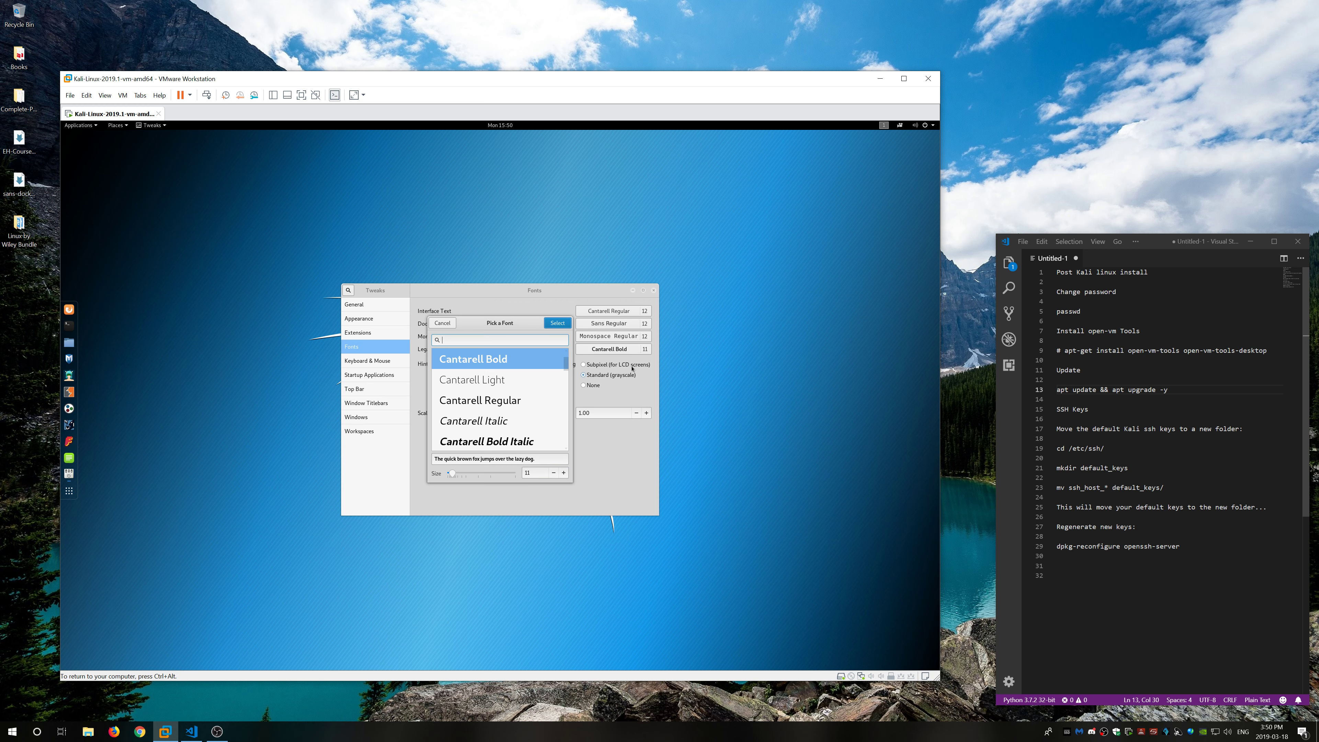
pyautogui.click(564, 472)
pyautogui.click(558, 323)
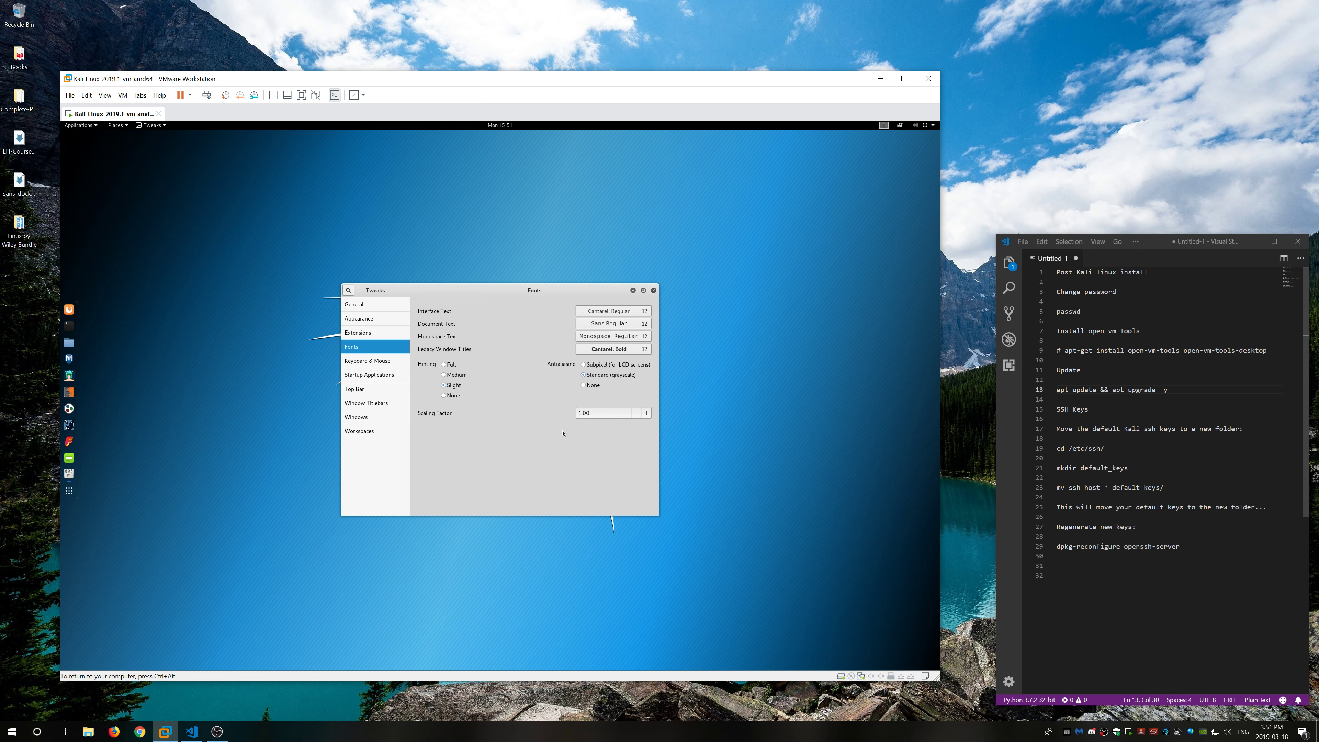
# Step: Raise the font scaling factor to 1.15 and close Tweaks
pyautogui.click(647, 414)
pyautogui.click(648, 415)
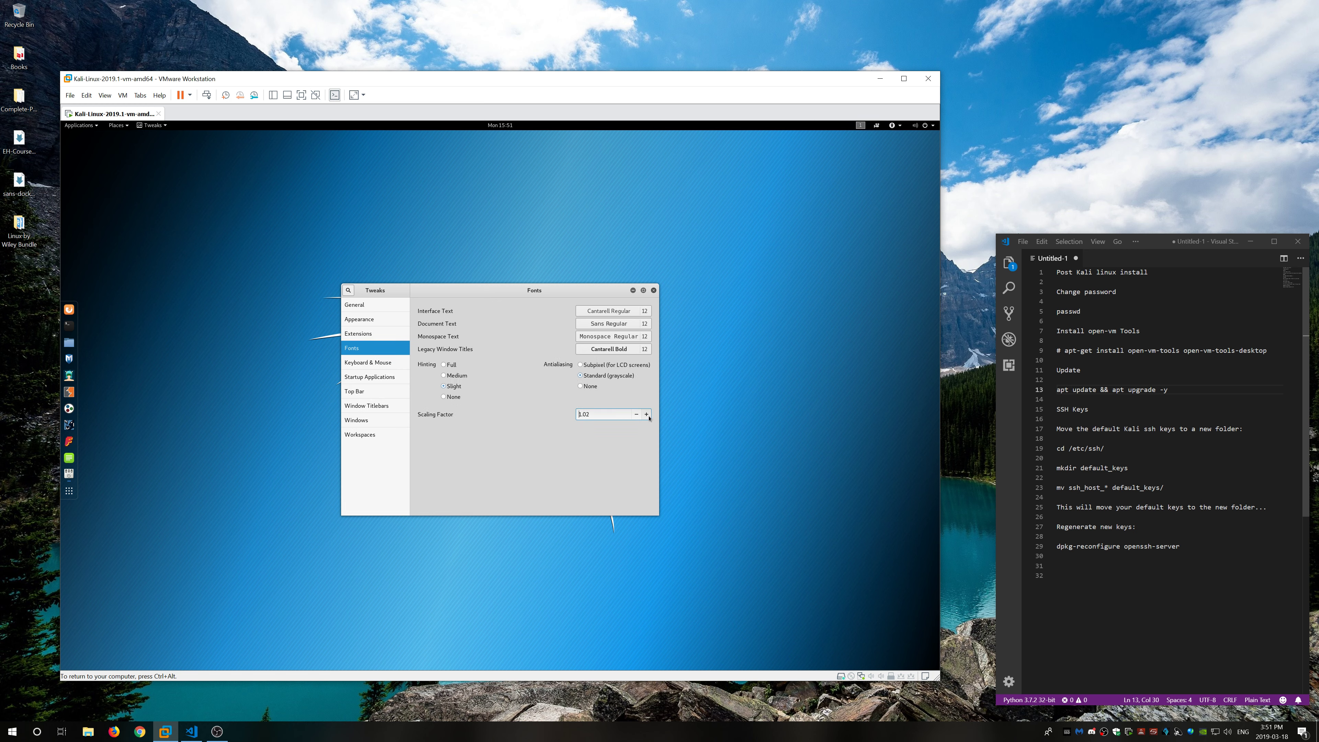
pyautogui.click(648, 415)
pyautogui.click(647, 414)
pyautogui.click(647, 414)
pyautogui.click(647, 414)
pyautogui.click(647, 414)
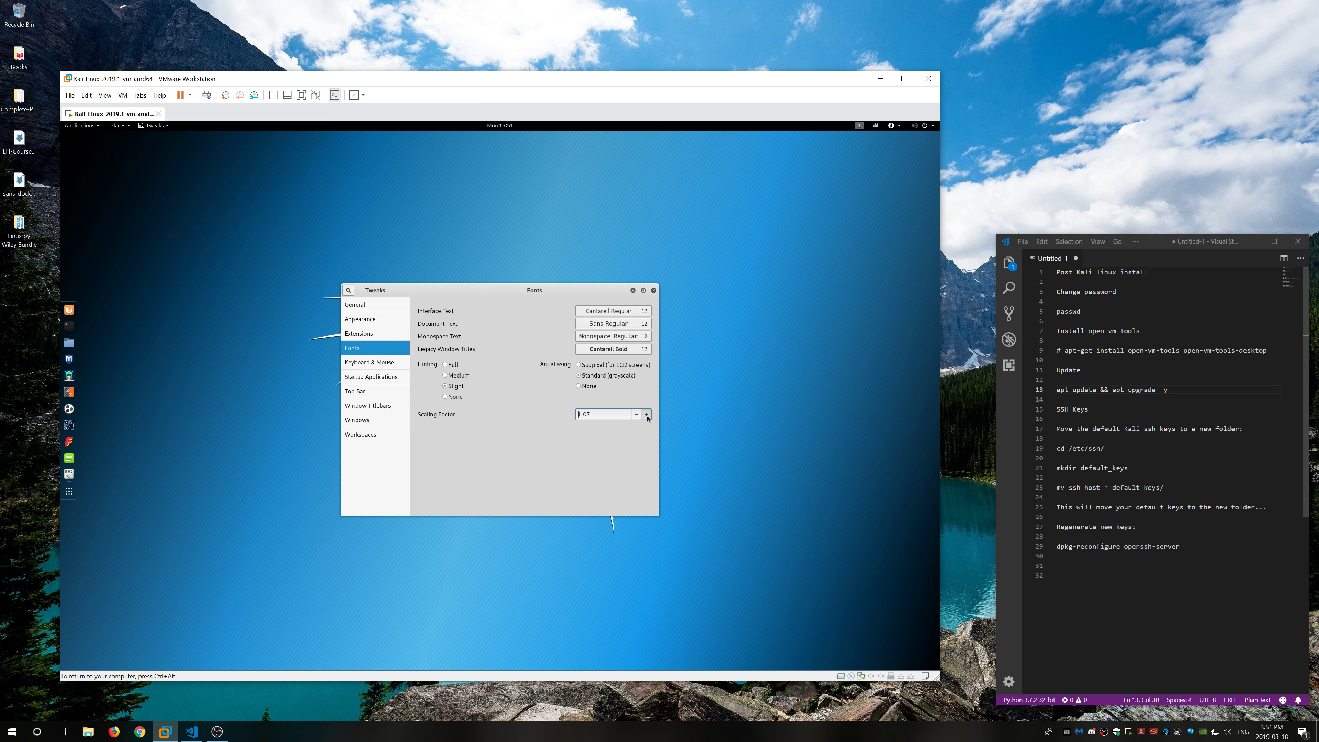
pyautogui.click(647, 415)
pyautogui.click(648, 414)
pyautogui.click(647, 415)
pyautogui.click(647, 414)
pyautogui.click(647, 415)
pyautogui.click(647, 415)
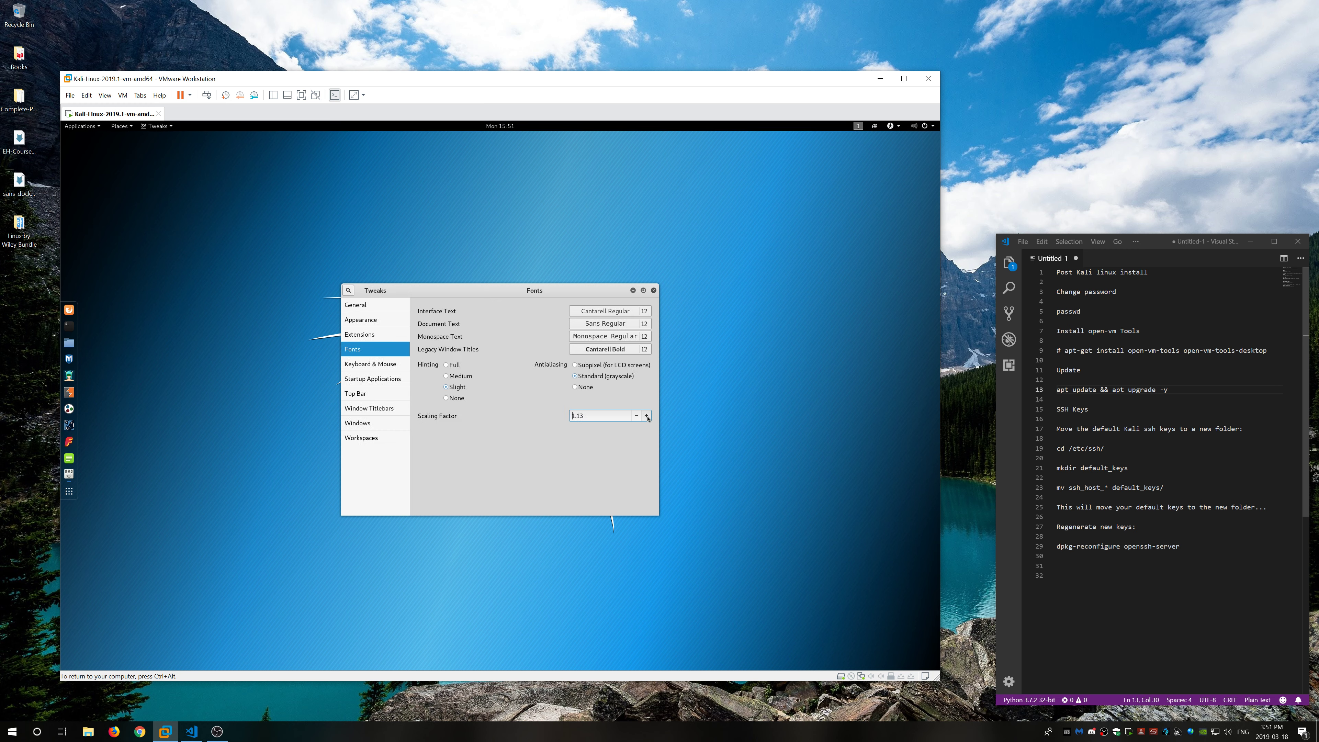
pyautogui.click(647, 416)
pyautogui.click(647, 416)
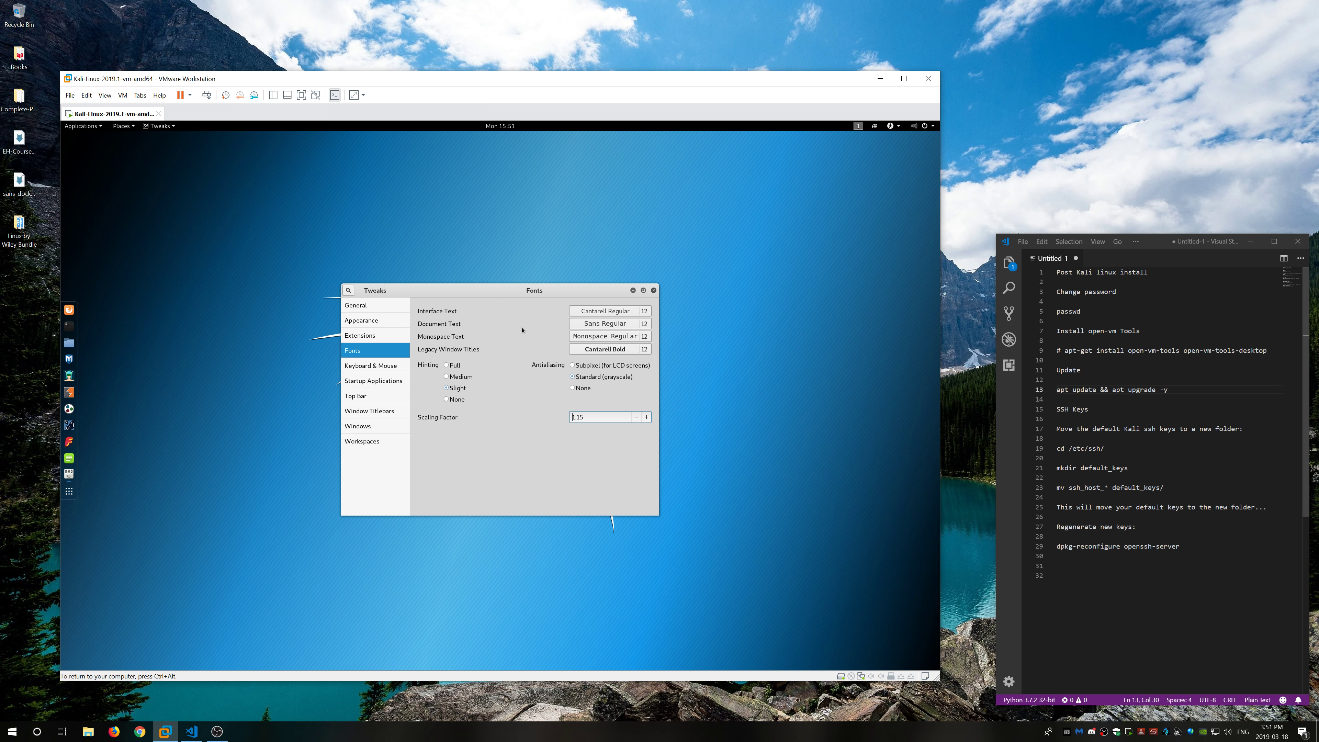
pyautogui.click(654, 291)
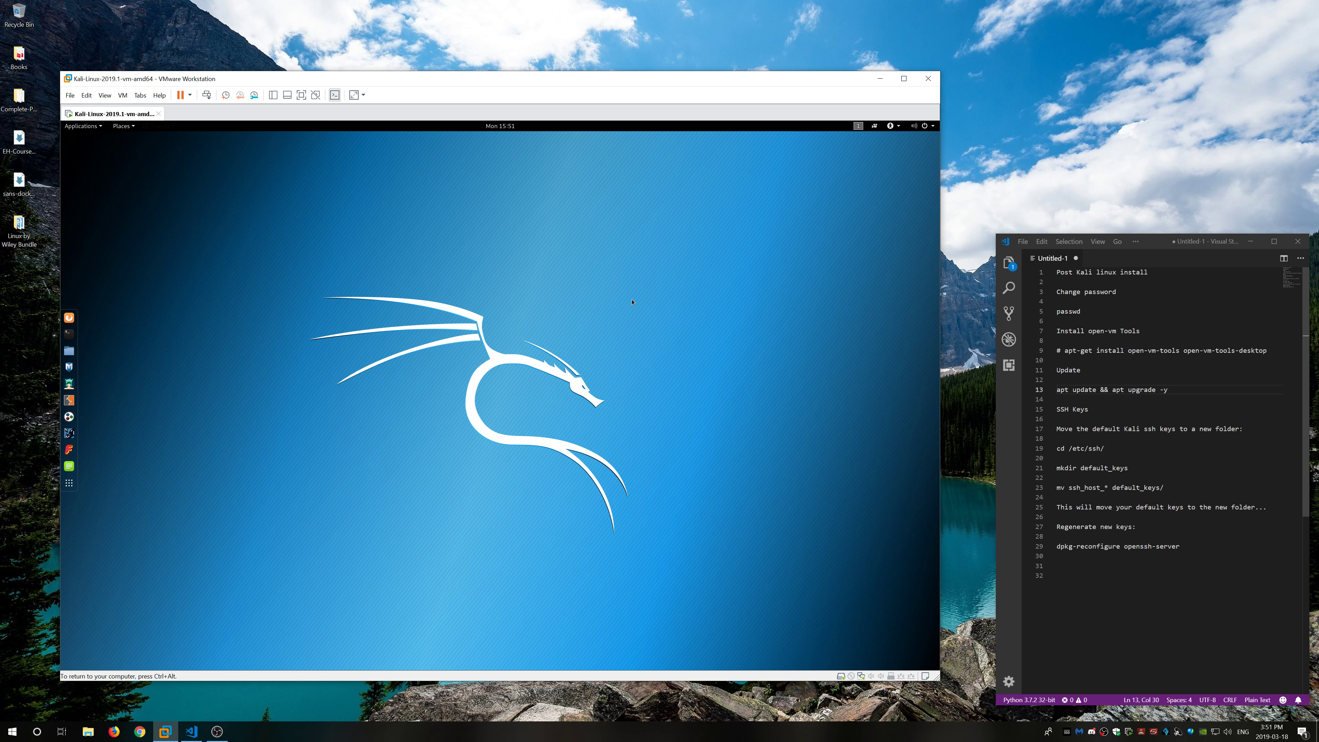
# Step: Set the Dash to Dock icon size limit to 48 px and its position to Bottom
pyautogui.click(69, 482)
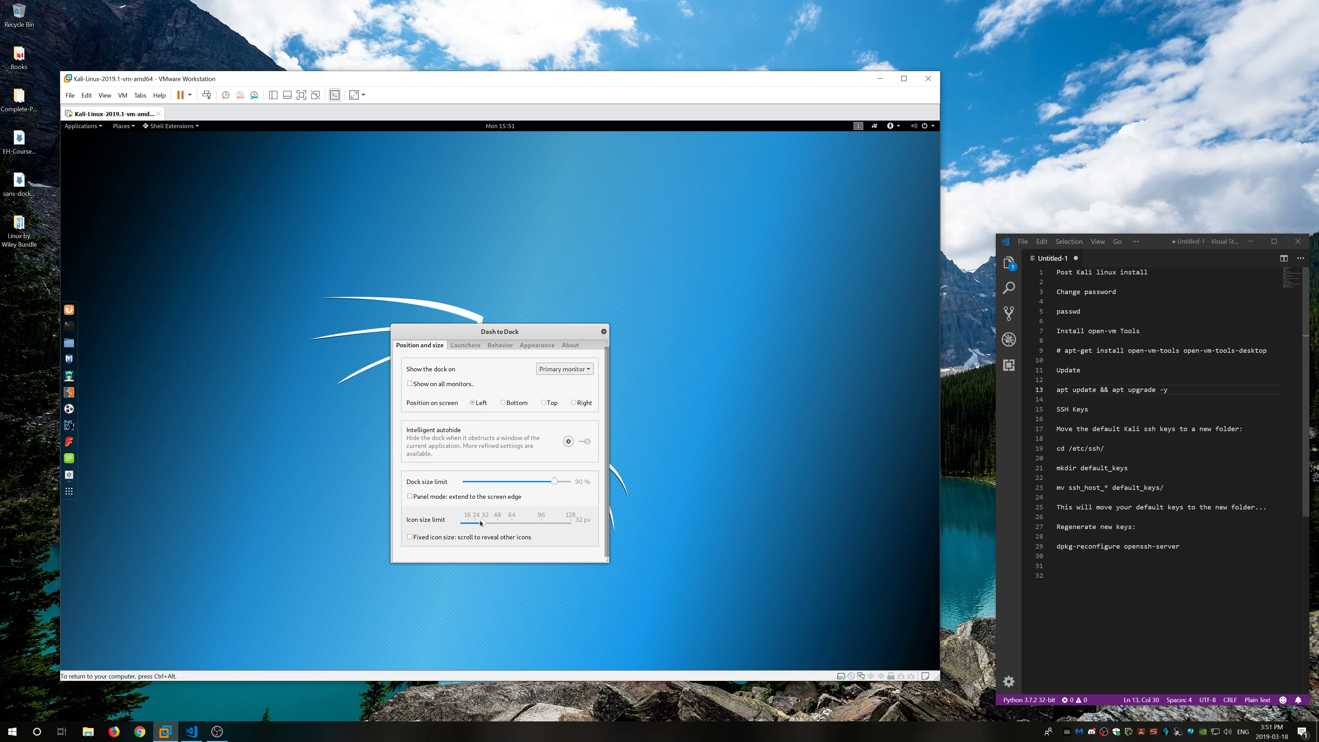
pyautogui.moveTo(484, 523); pyautogui.dragTo(497, 523)
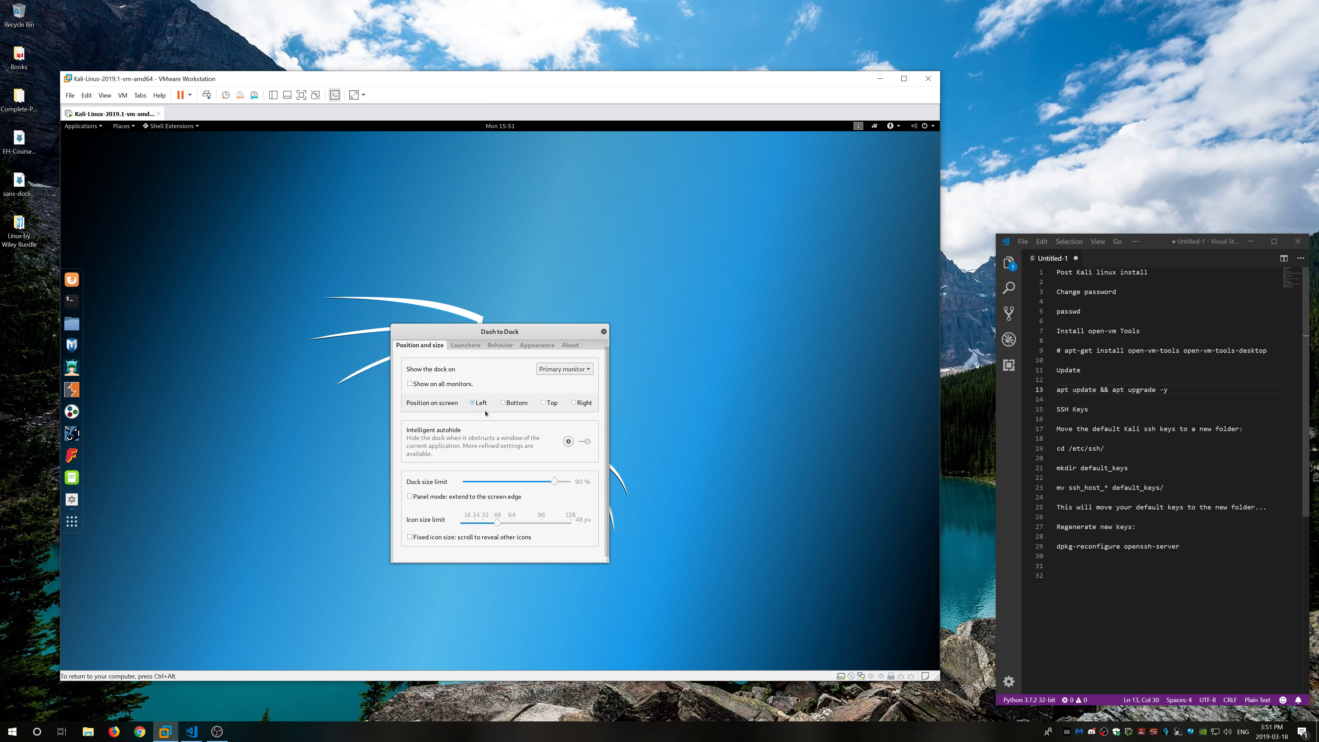
pyautogui.click(503, 403)
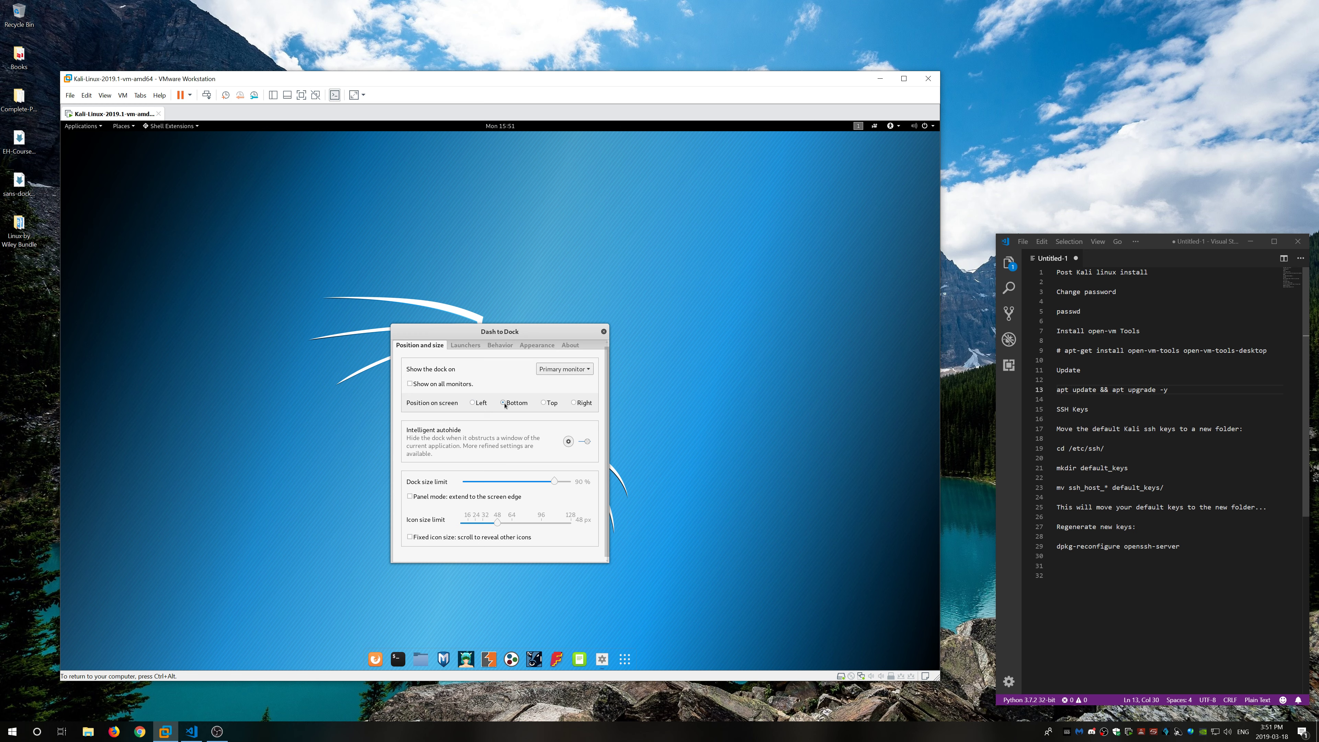
pyautogui.click(466, 345)
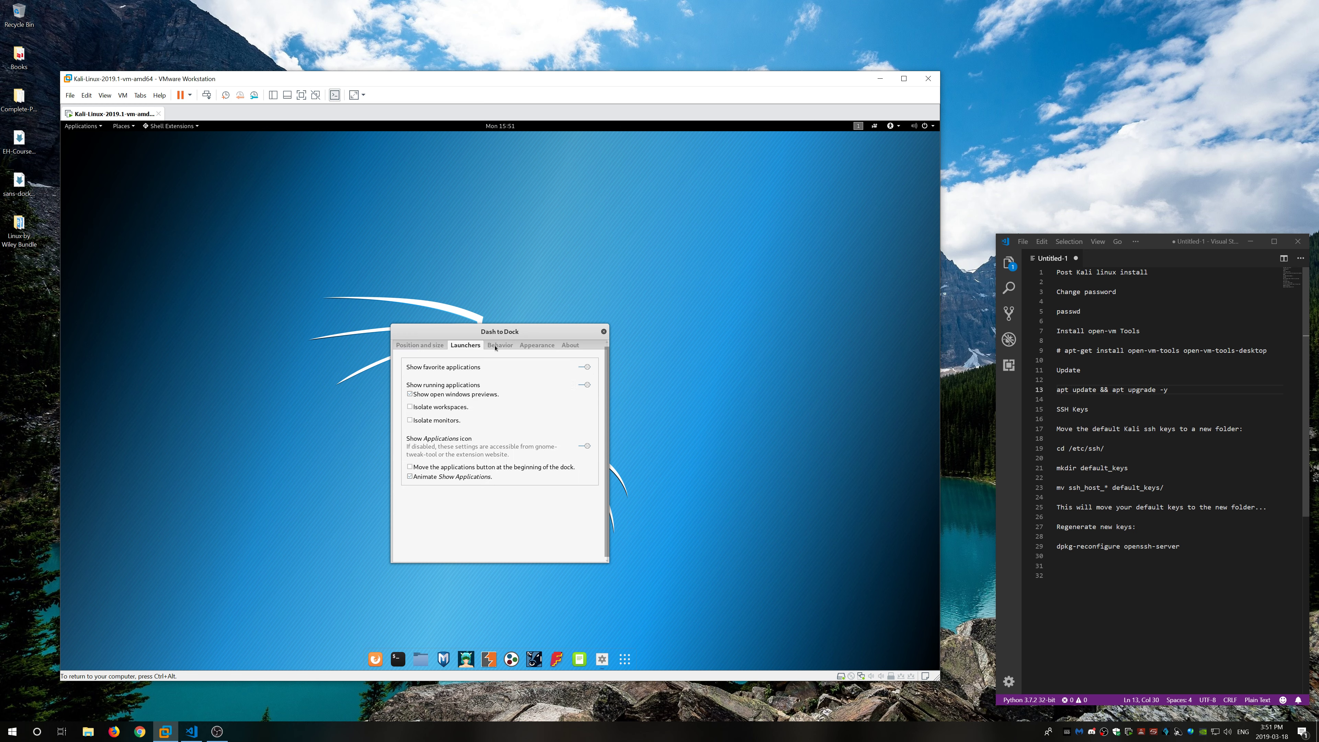
pyautogui.click(513, 347)
pyautogui.click(537, 345)
pyautogui.click(570, 345)
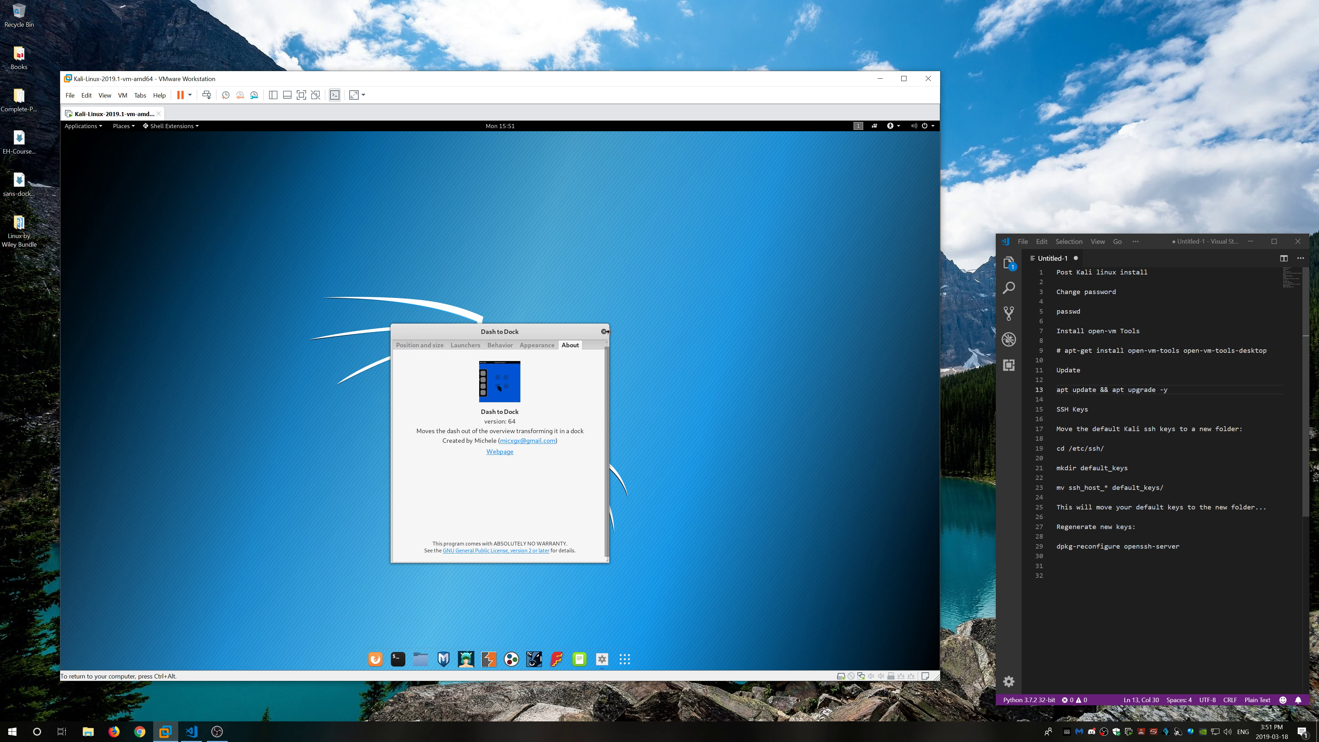
pyautogui.click(603, 331)
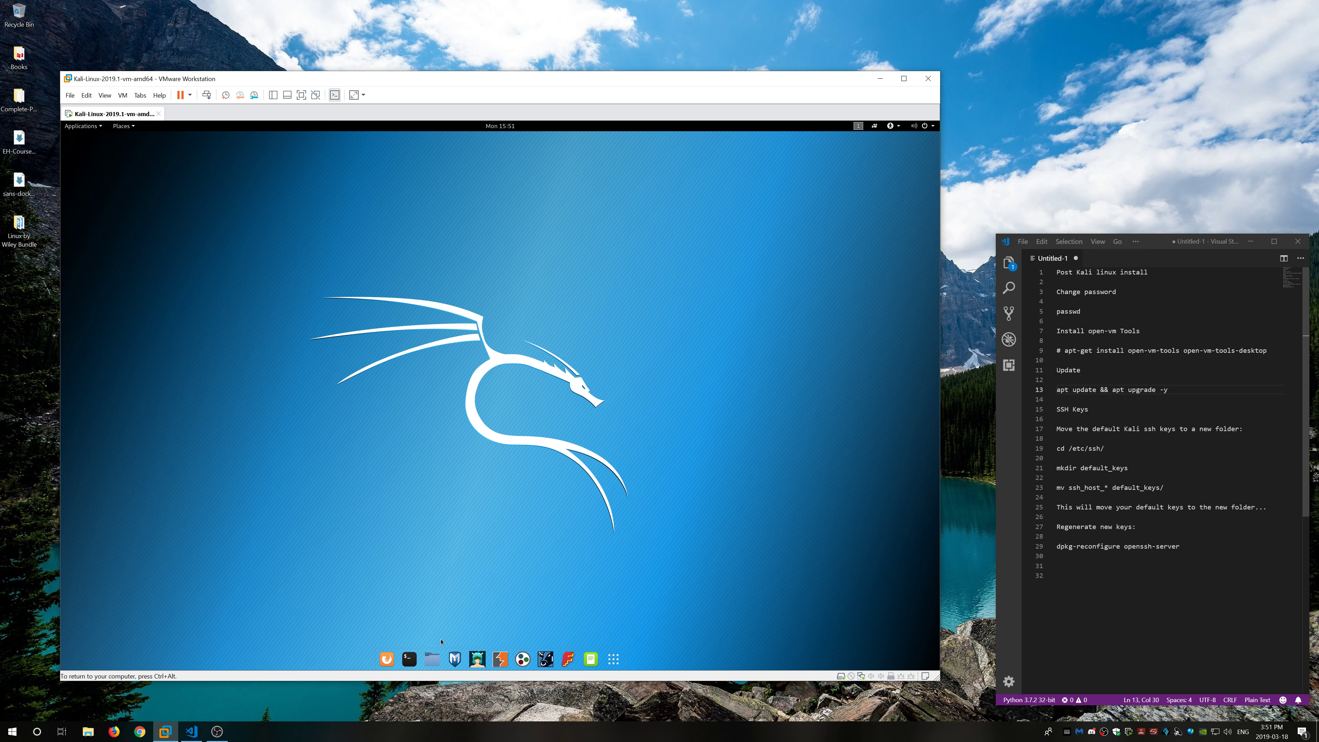
# Step: Open a root terminal and change the root password with passwd, entering the new password twice
pyautogui.click(409, 660)
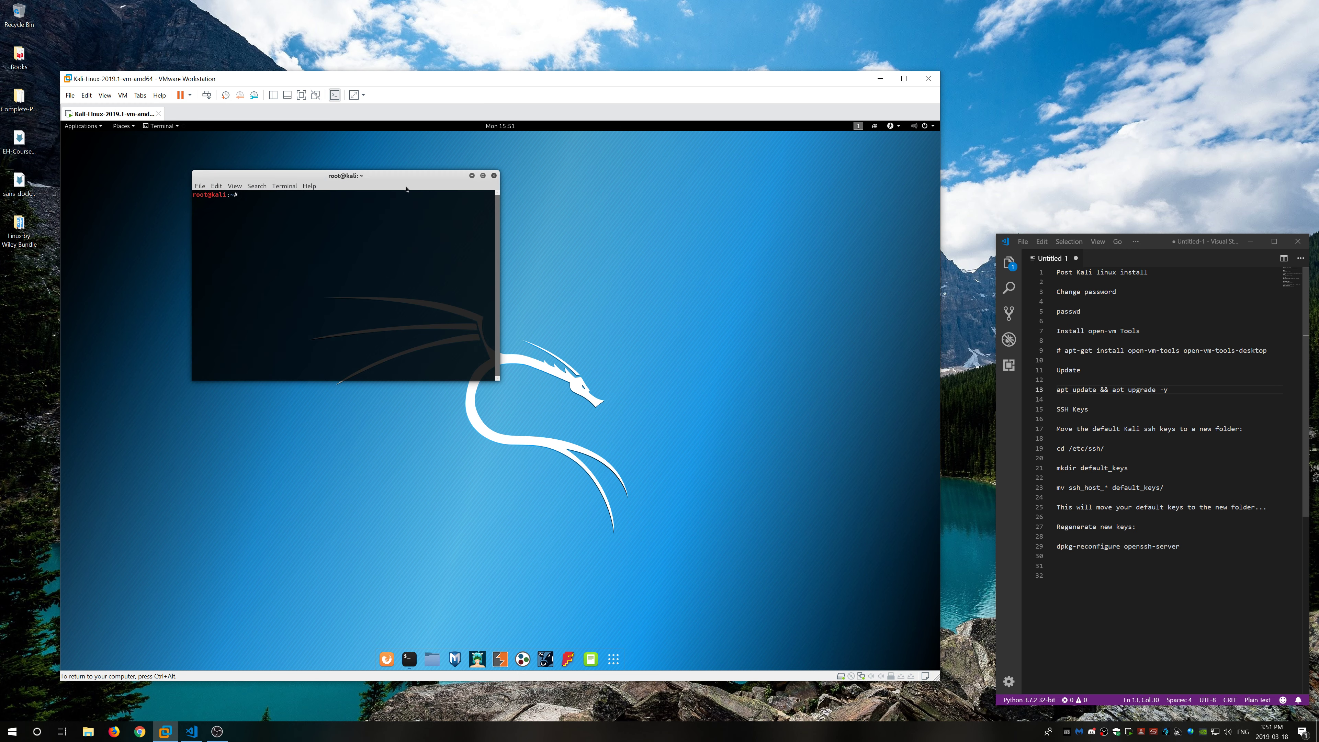
pyautogui.moveTo(406, 189); pyautogui.dragTo(742, 345)
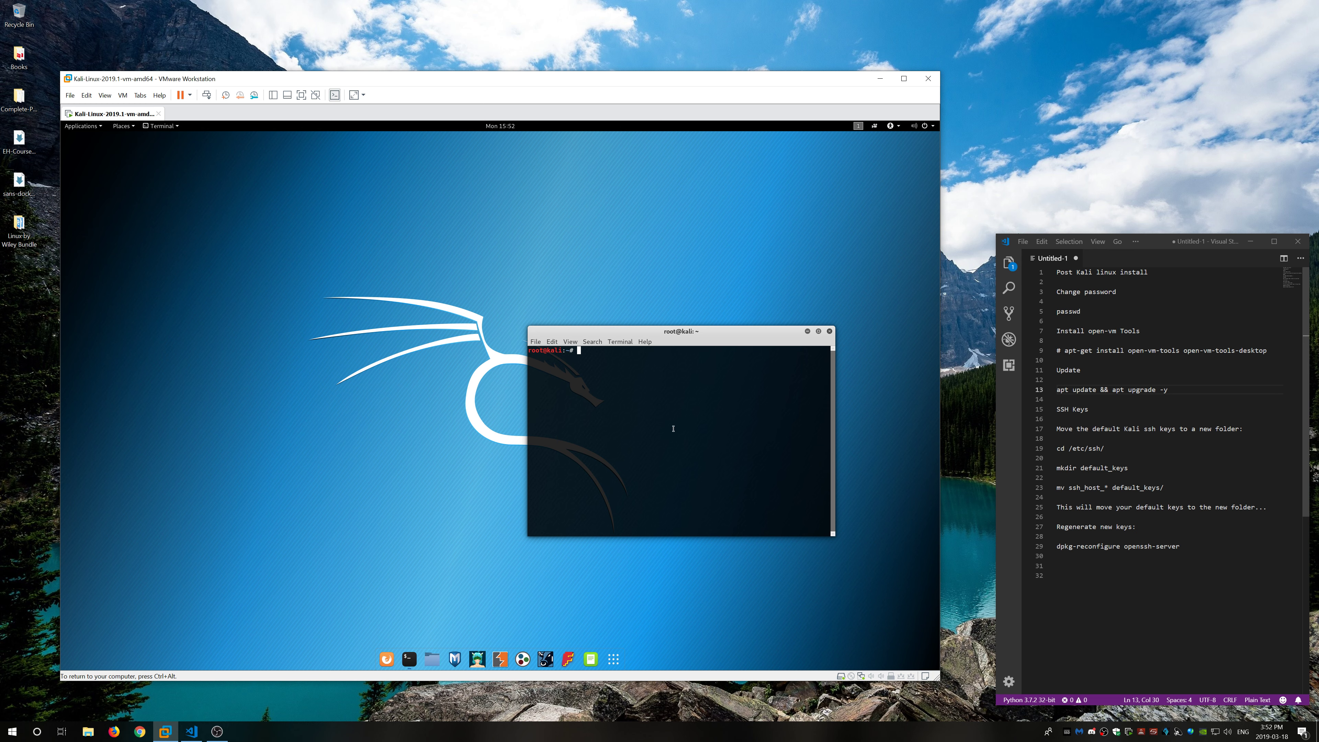
pyautogui.write('passwd')
pyautogui.press('Return')
pyautogui.press('Return')
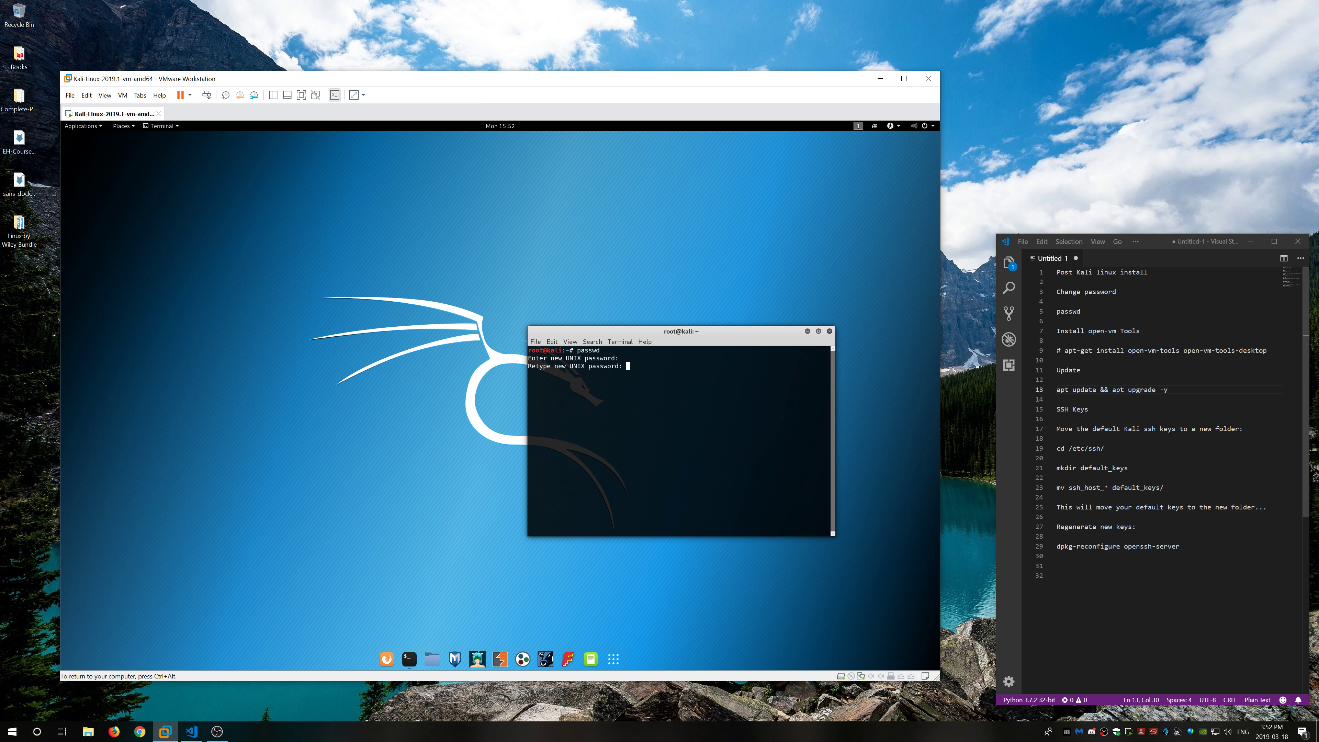
pyautogui.press('Return')
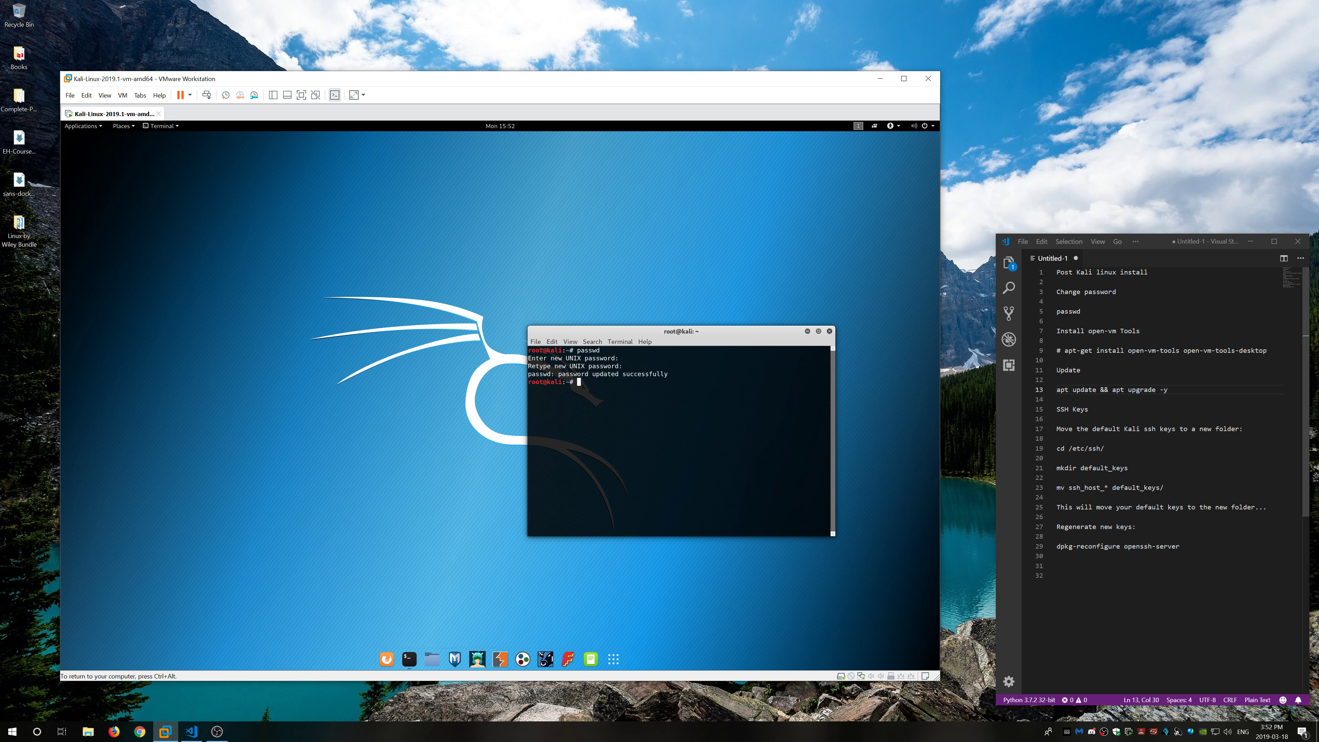
pyautogui.hotkey('ctrl', 'alt')
pyautogui.moveTo(1085, 312); pyautogui.dragTo(1057, 282)
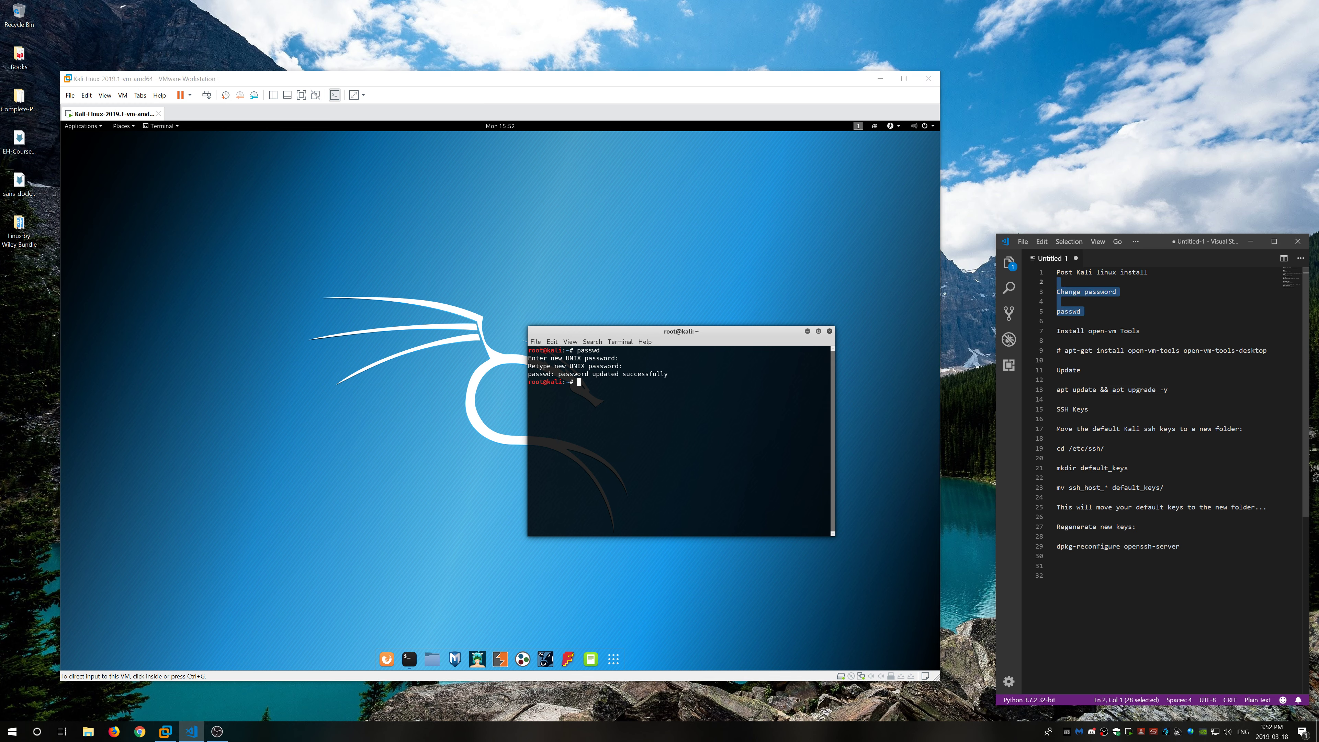
# Step: Attempt apt-get install open-vm-tools open-vm-tools-desktop twice, then check network interfaces with ifconfig
pyautogui.click(635, 399)
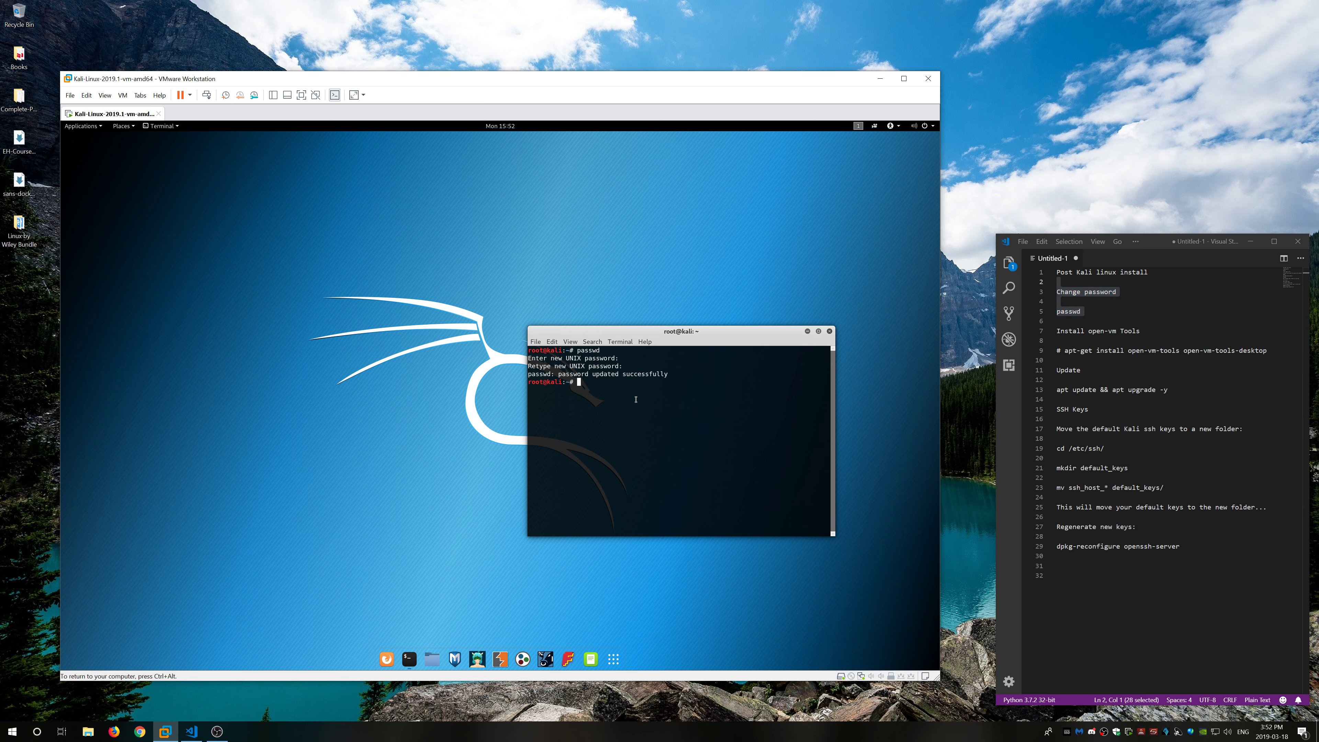
pyautogui.write('apt-get install')
pyautogui.write('open-vm-tools open-vm-tools-desktop')
pyautogui.press('Return')
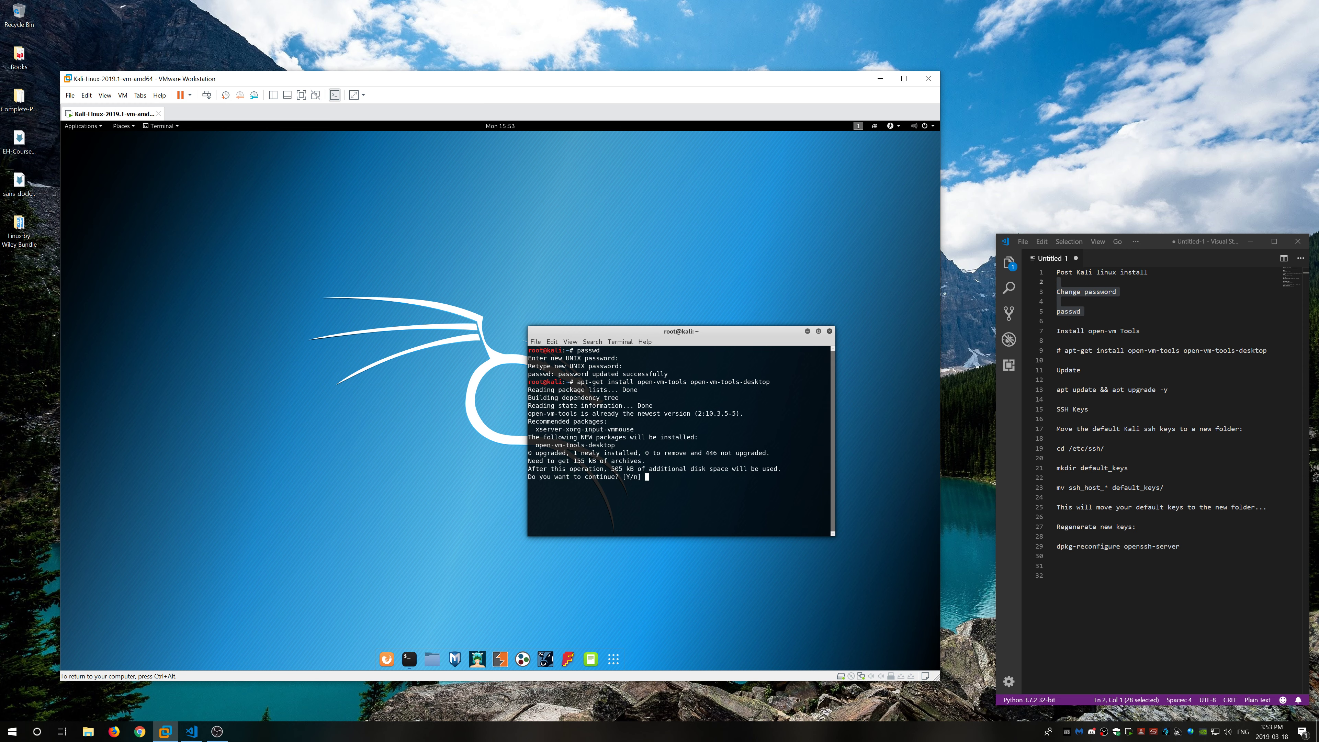
pyautogui.write('y')
pyautogui.press('Return')
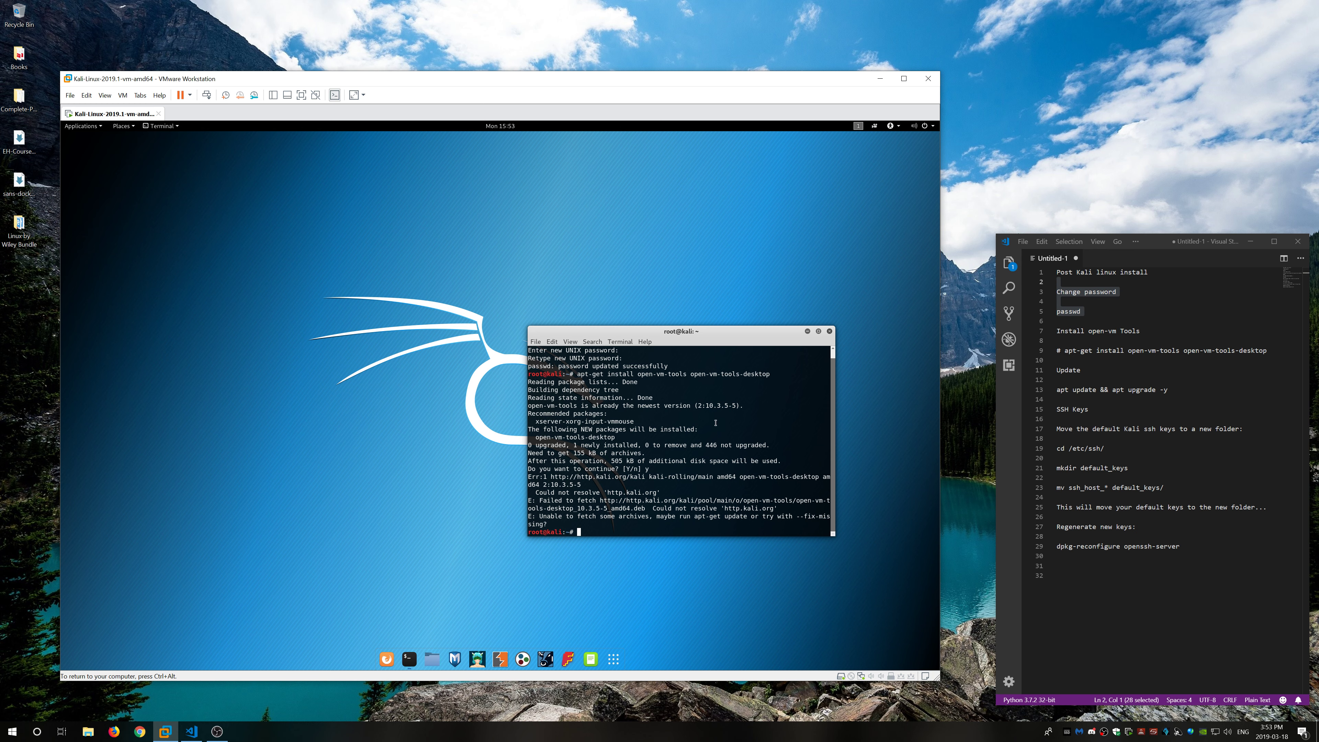
pyautogui.press('Up')
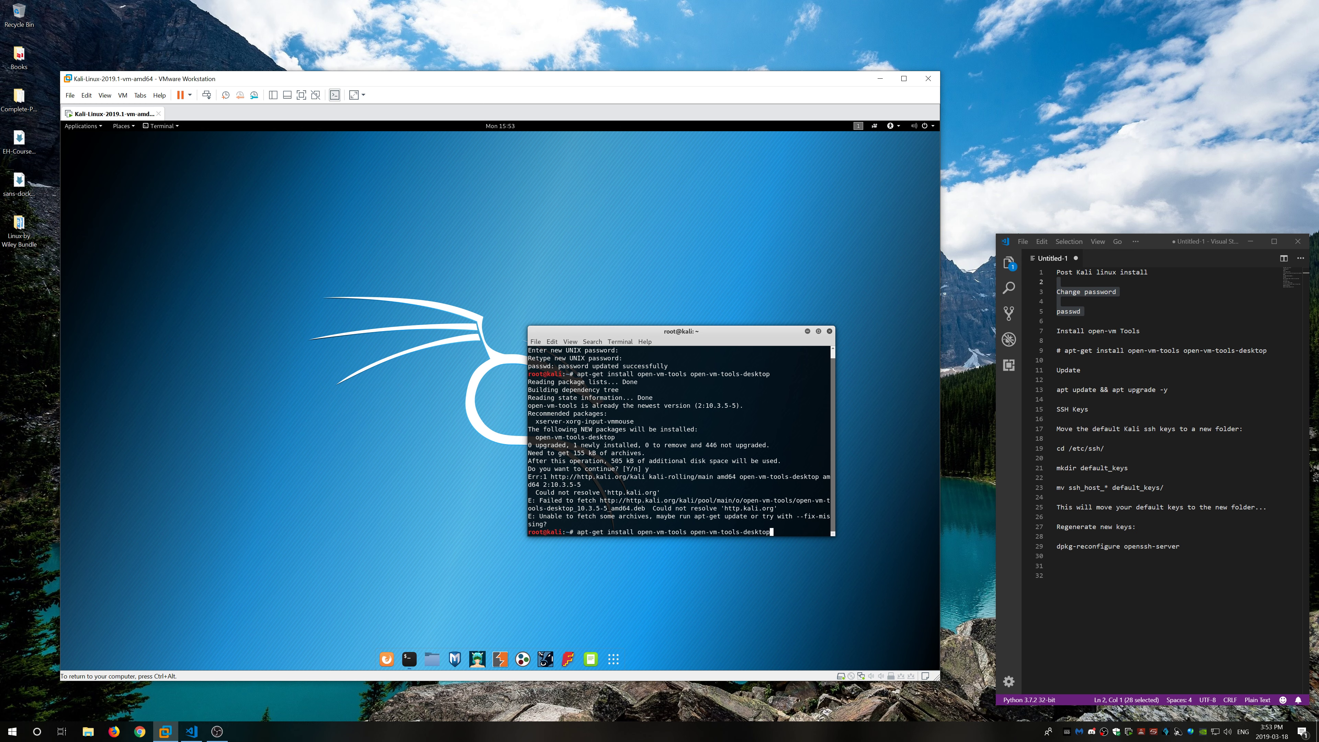
pyautogui.press('Return')
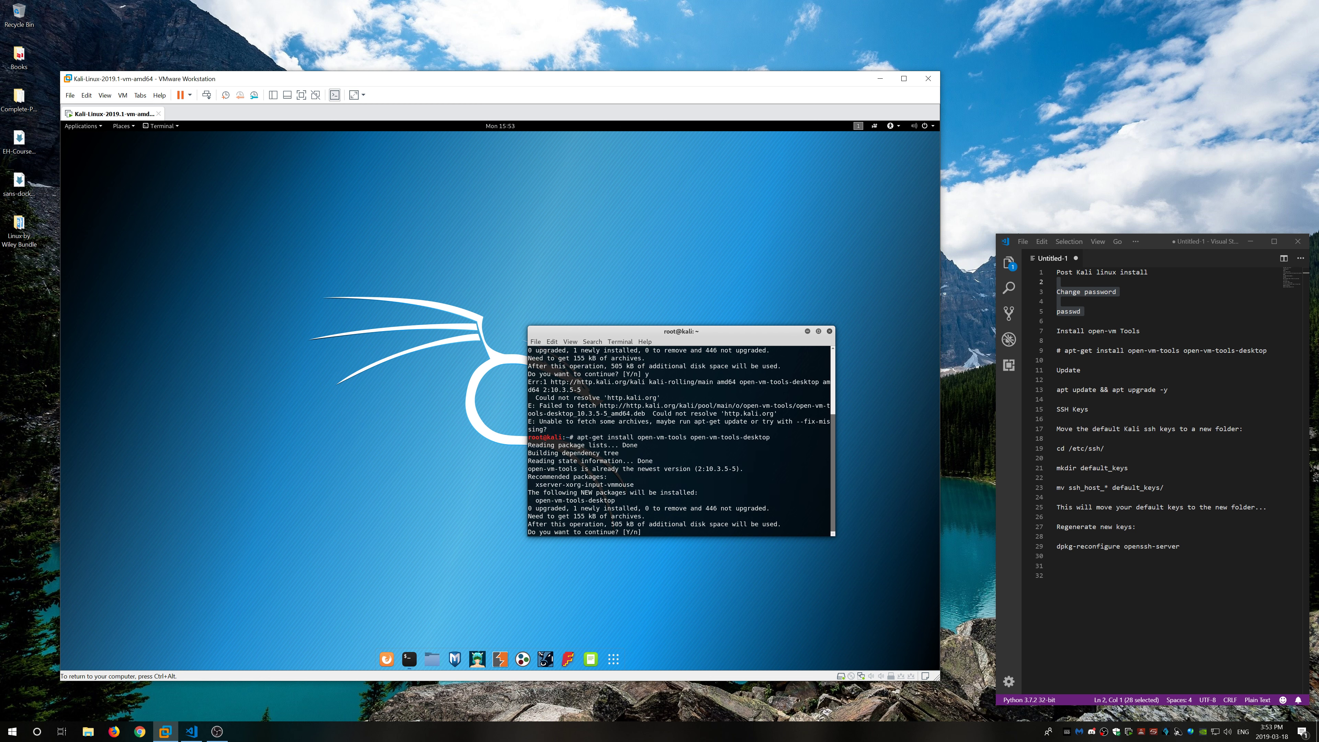
pyautogui.write('y')
pyautogui.press('Return')
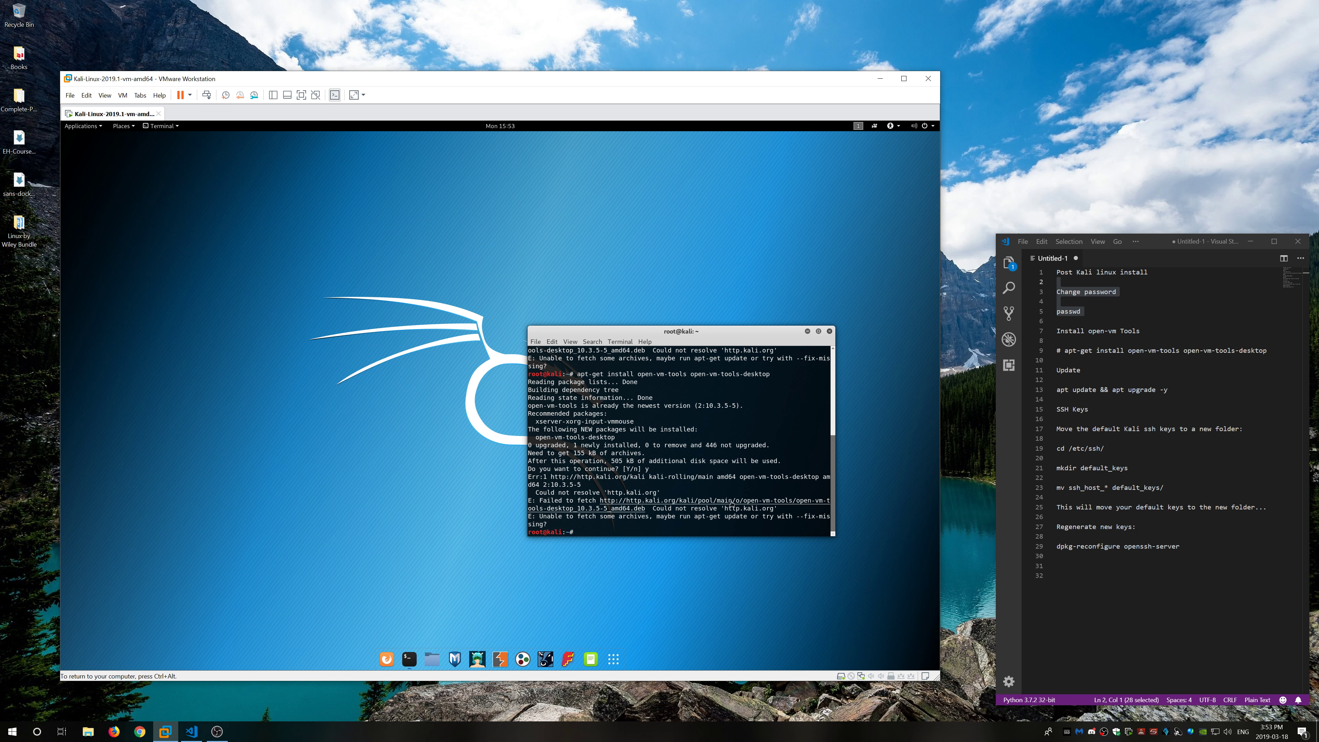
pyautogui.write('ifconfig')
pyautogui.press('Return')
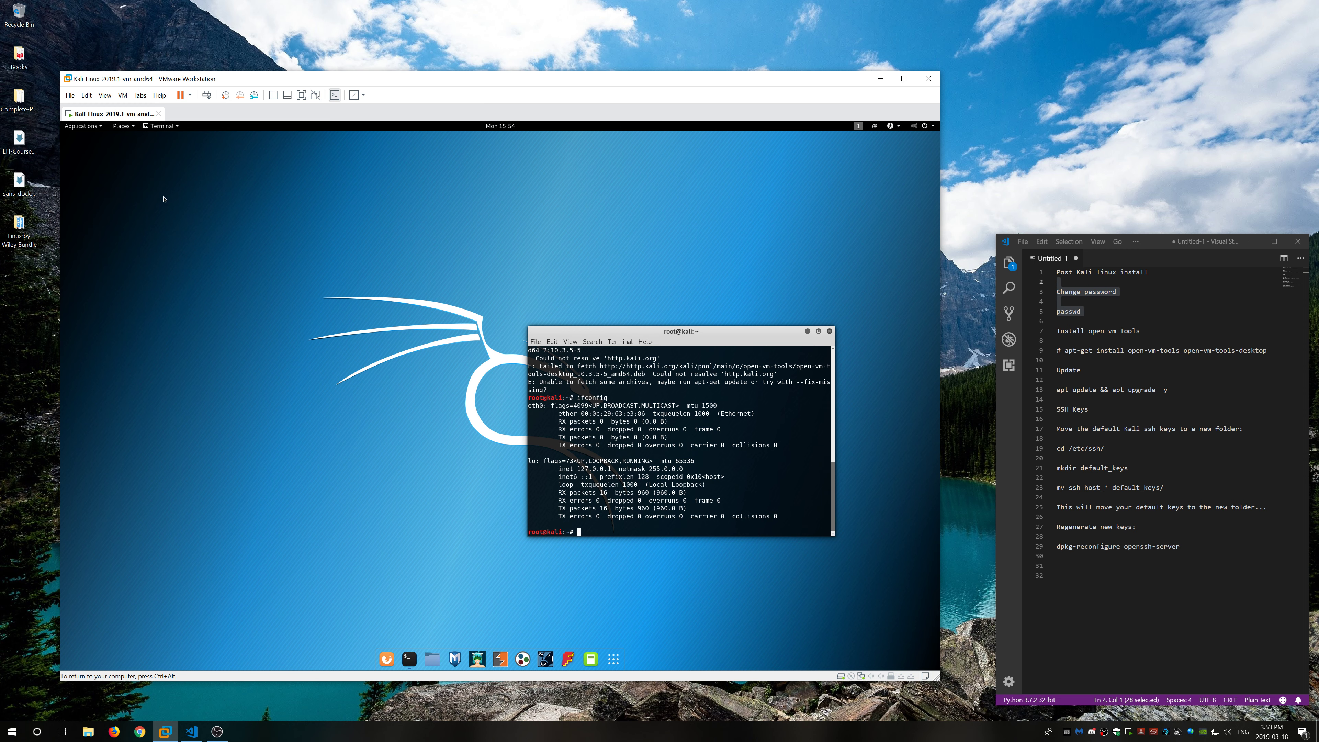
# Step: Add a second network adapter to the Kali VM set to Bridged and save the settings
pyautogui.click(862, 676)
pyautogui.click(891, 692)
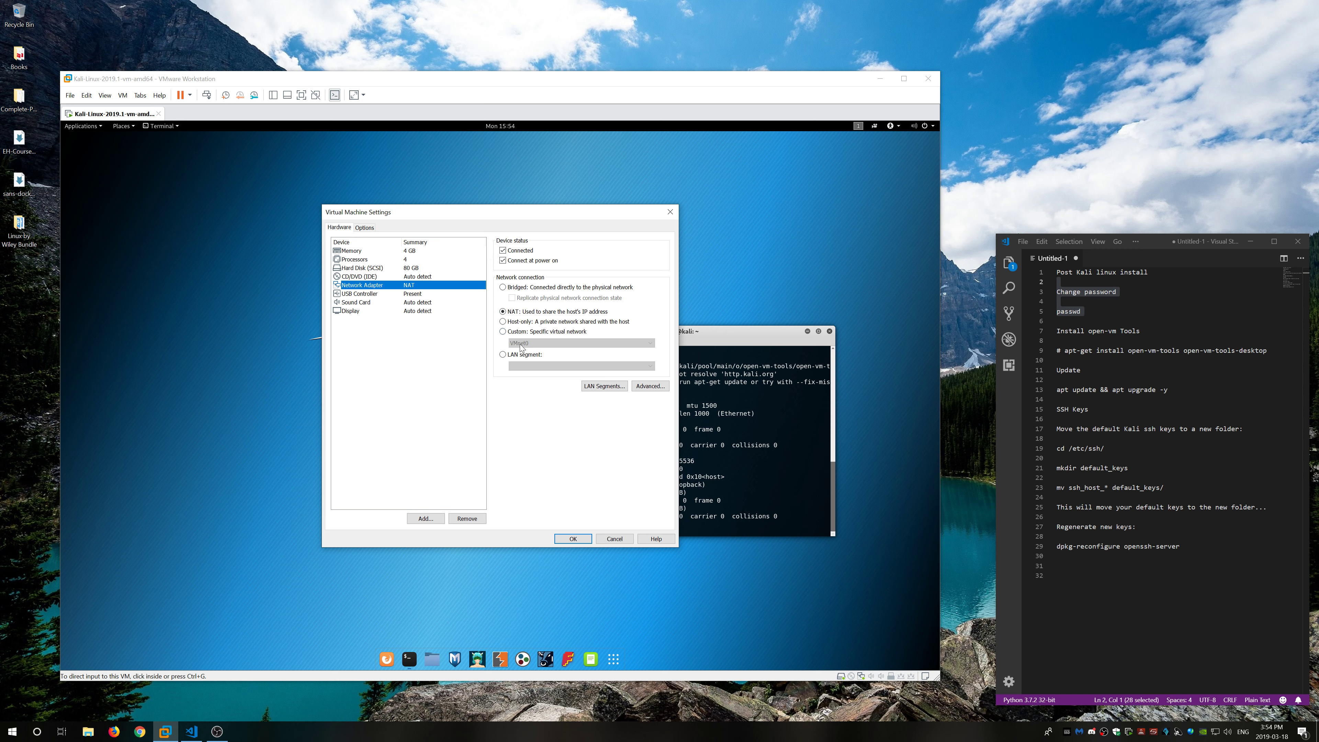
pyautogui.click(650, 386)
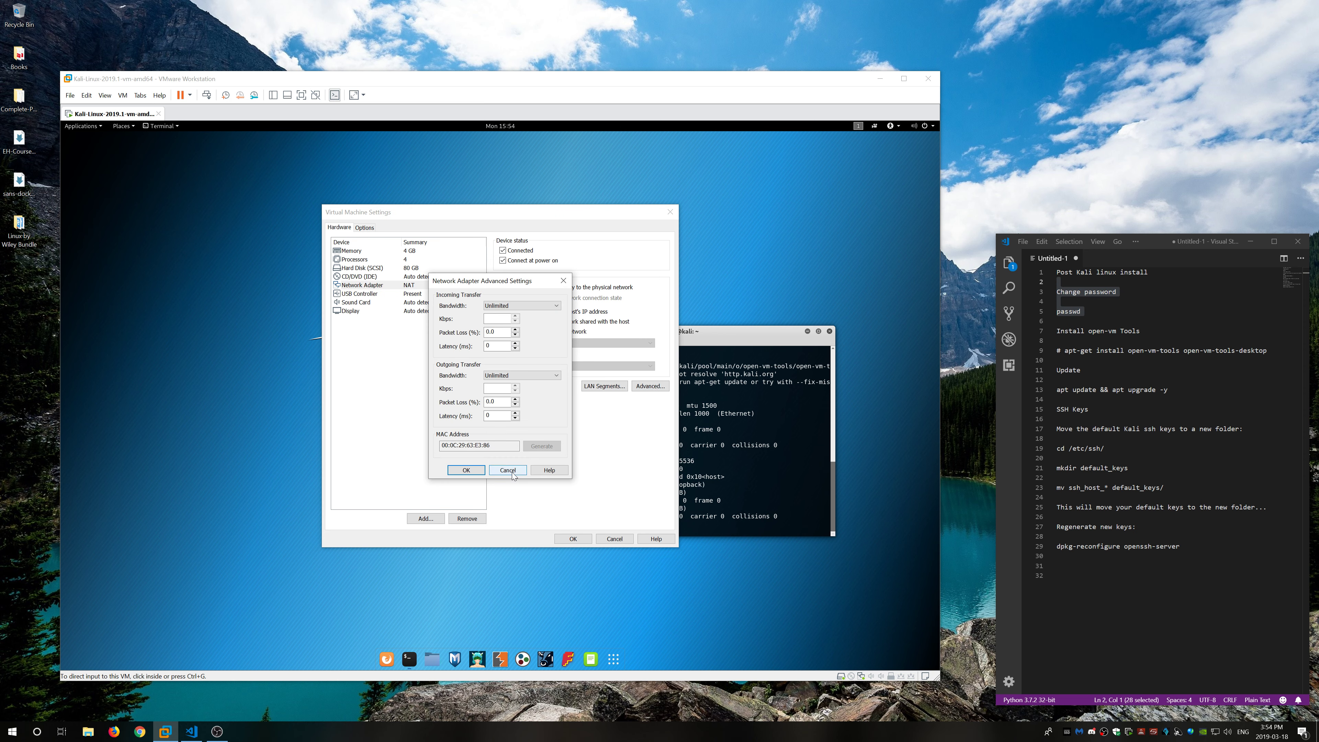
pyautogui.click(509, 469)
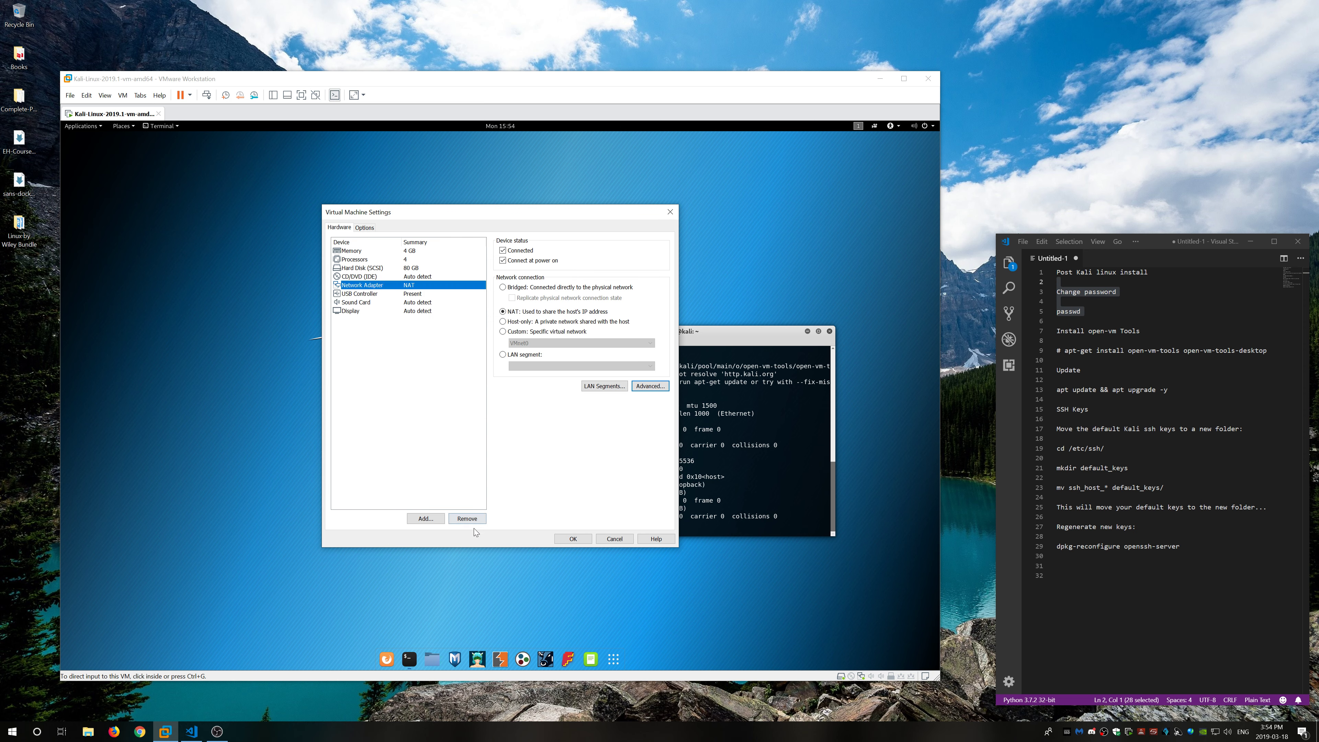
pyautogui.click(426, 518)
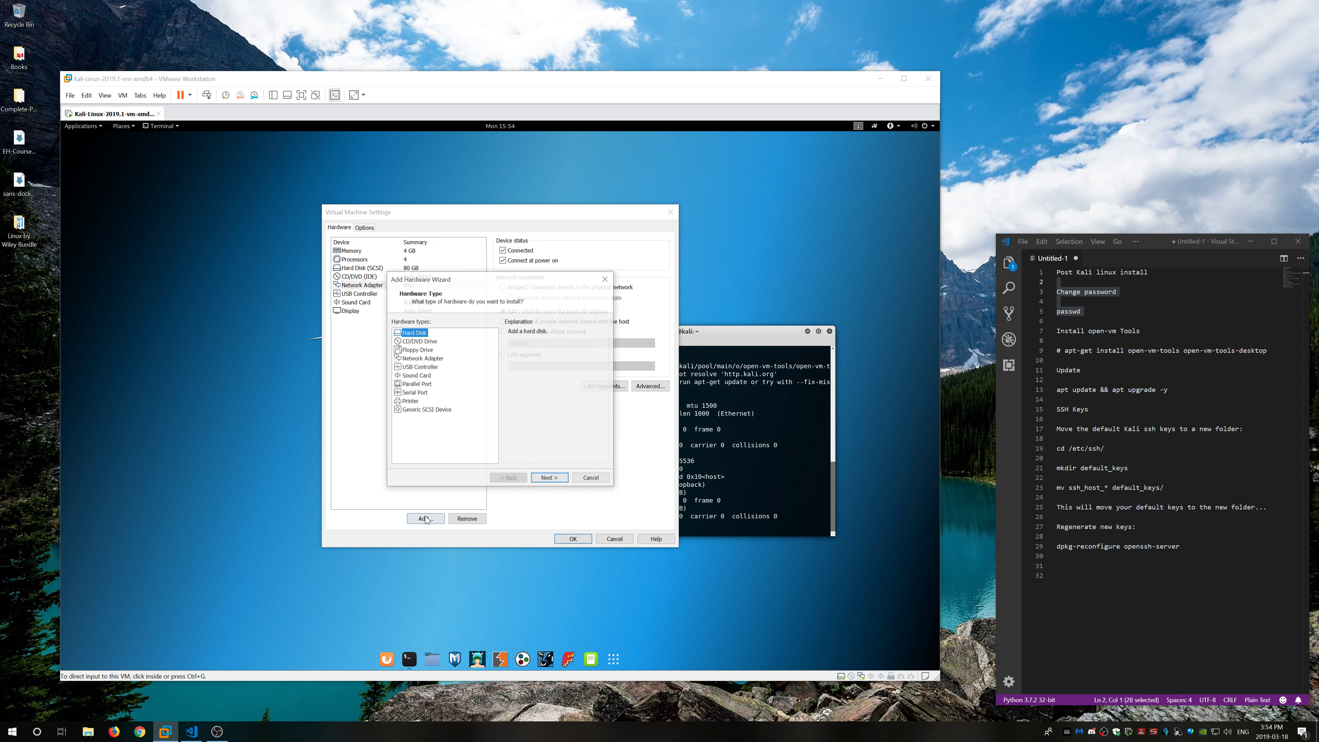
pyautogui.click(420, 359)
pyautogui.click(550, 479)
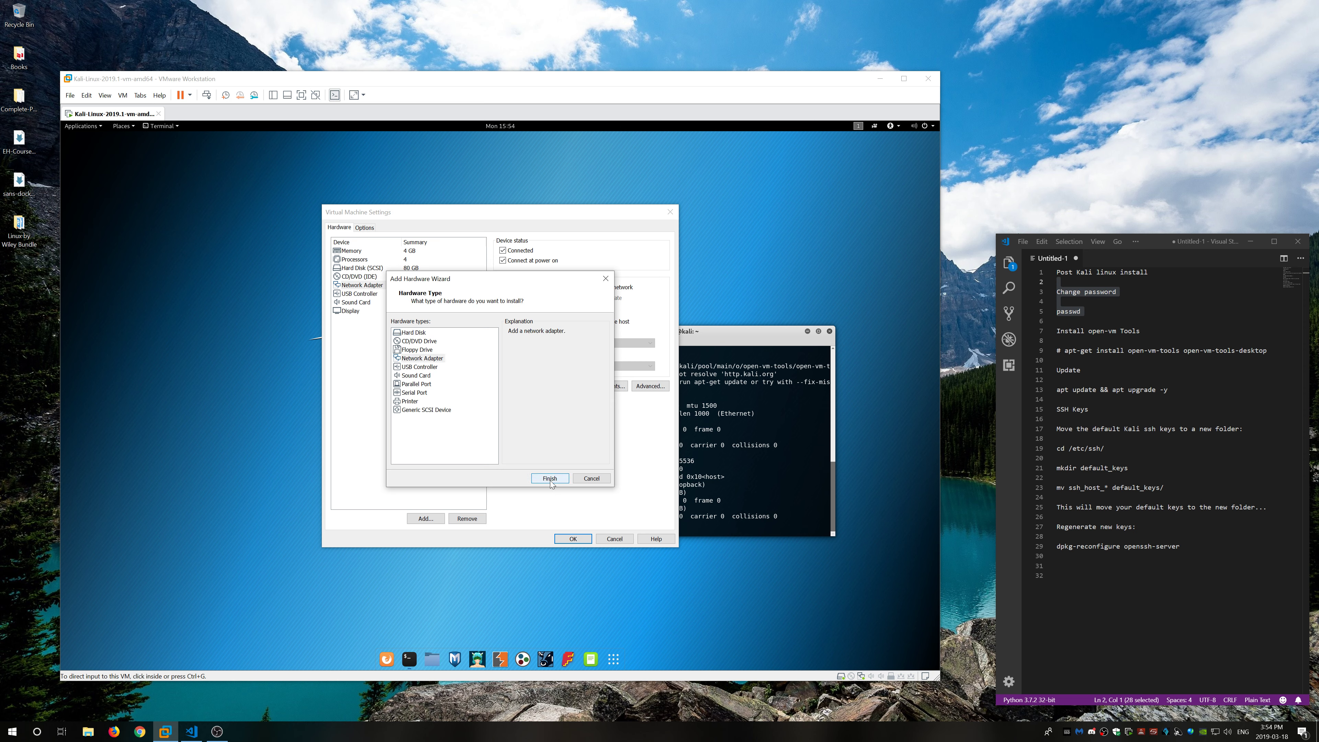
pyautogui.click(510, 287)
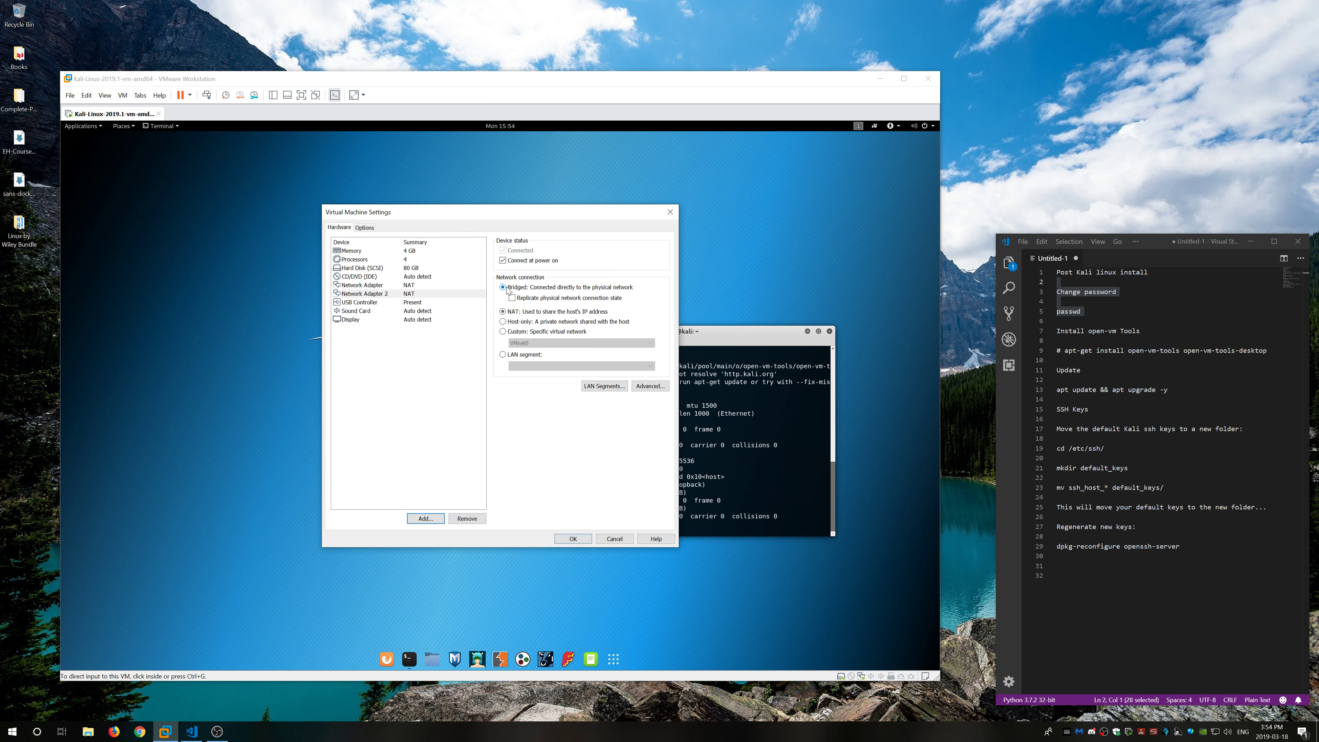
pyautogui.click(574, 538)
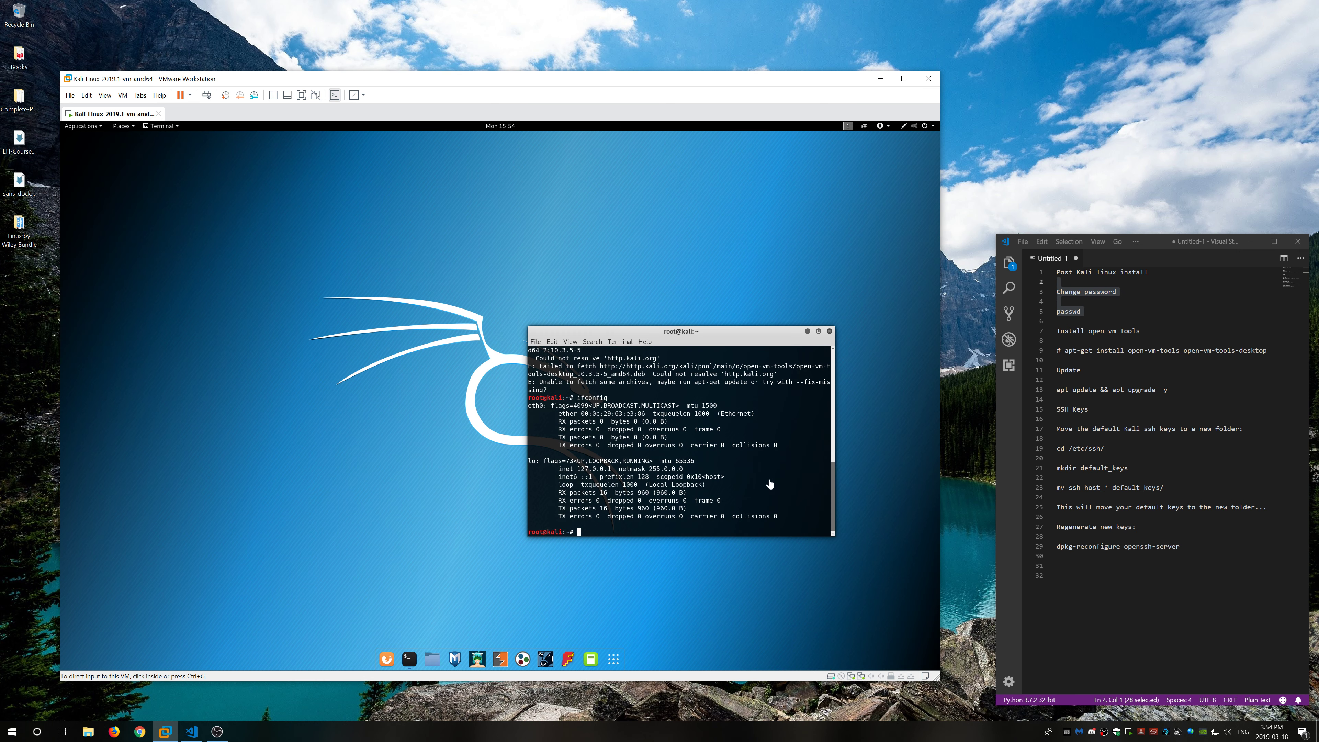
# Step: Install open-vm-tools and open-vm-tools-desktop with apt-get, then reboot the Kali VM
pyautogui.click(905, 127)
pyautogui.write('apt-get install open-vm-tools open-vm-tools-desktop')
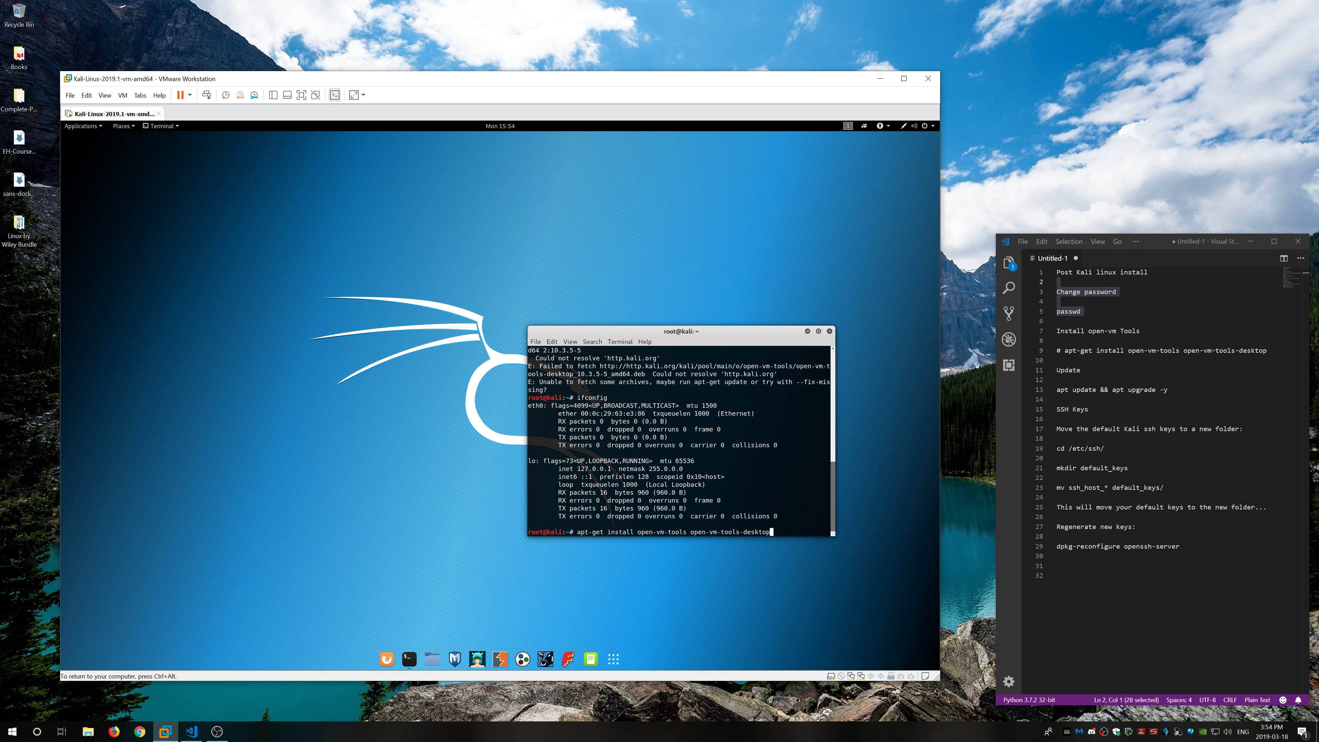
pyautogui.press('Return')
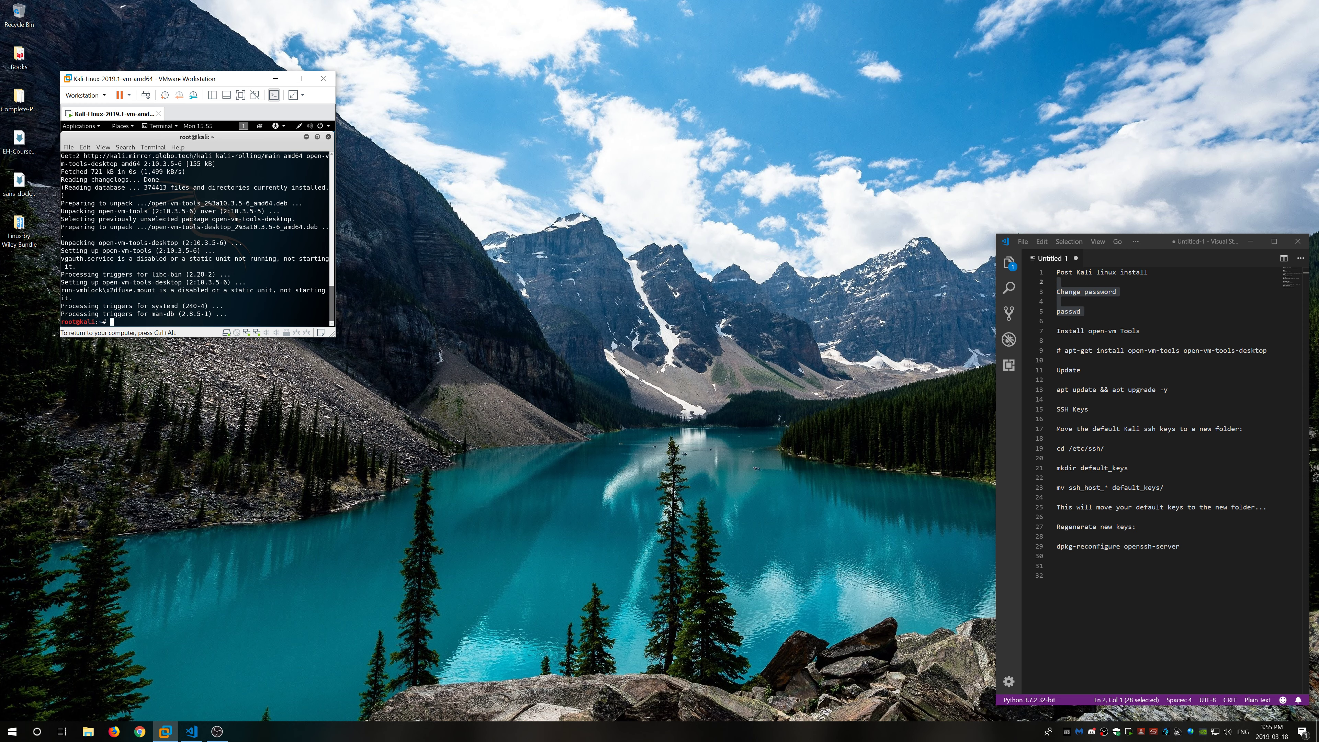
pyautogui.write('reboot')
pyautogui.press('Return')
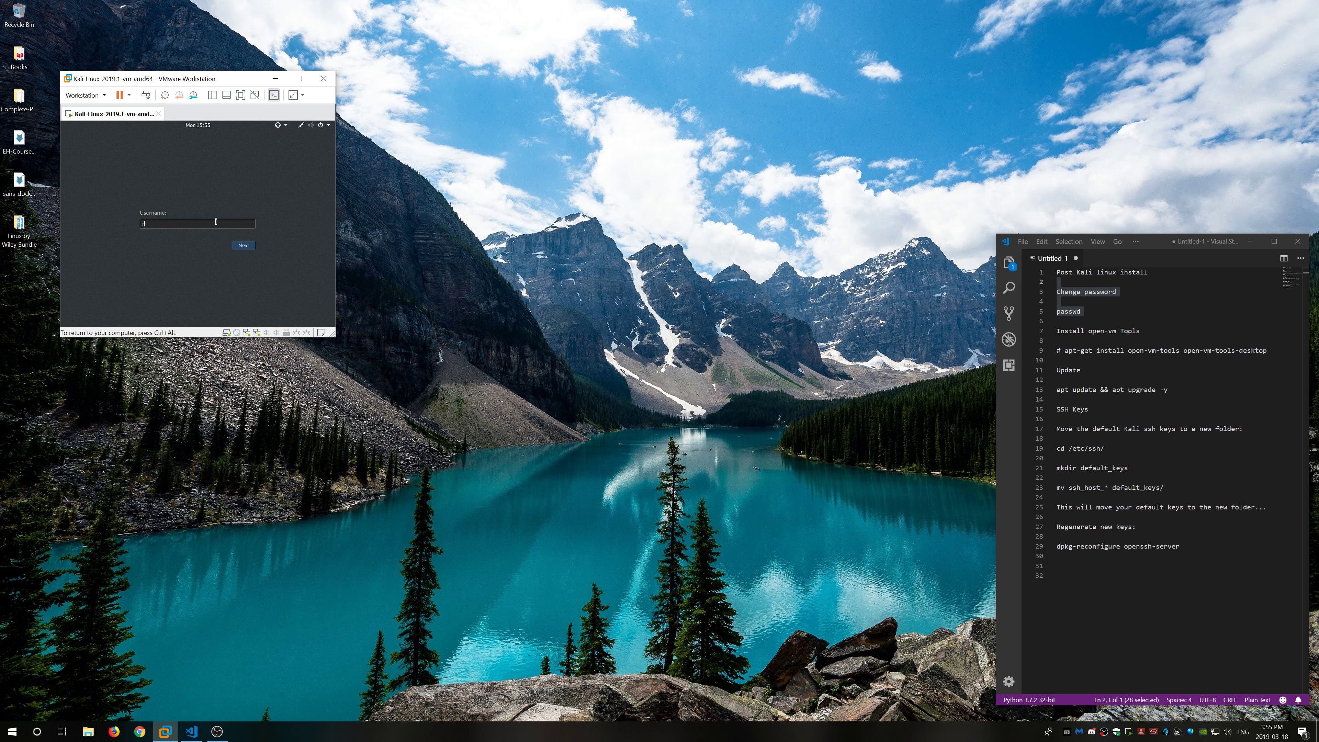
# Step: Log back into Kali, reposition the VM window, and open a terminal centred on the desktop
pyautogui.press('Return')
pyautogui.press('Return')
pyautogui.hotkey('ctrl', 'alt')
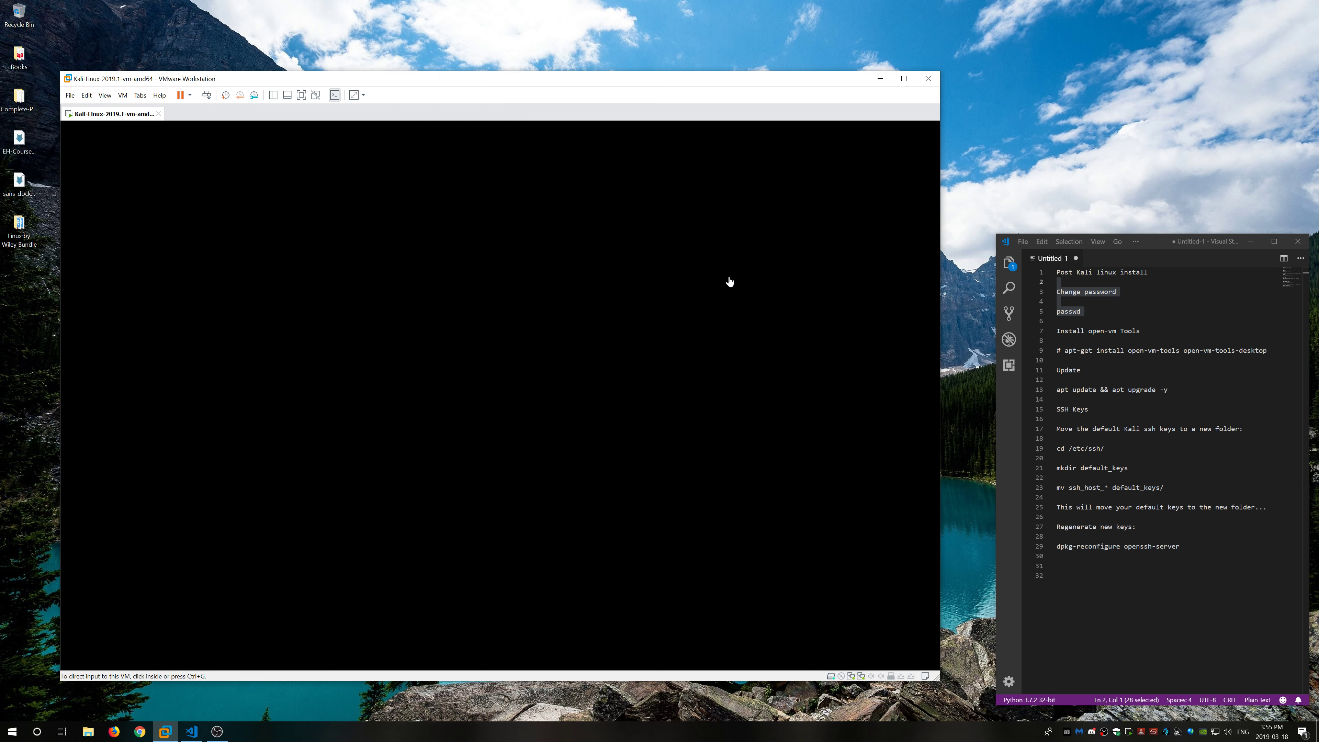
pyautogui.moveTo(707, 83); pyautogui.dragTo(754, 73)
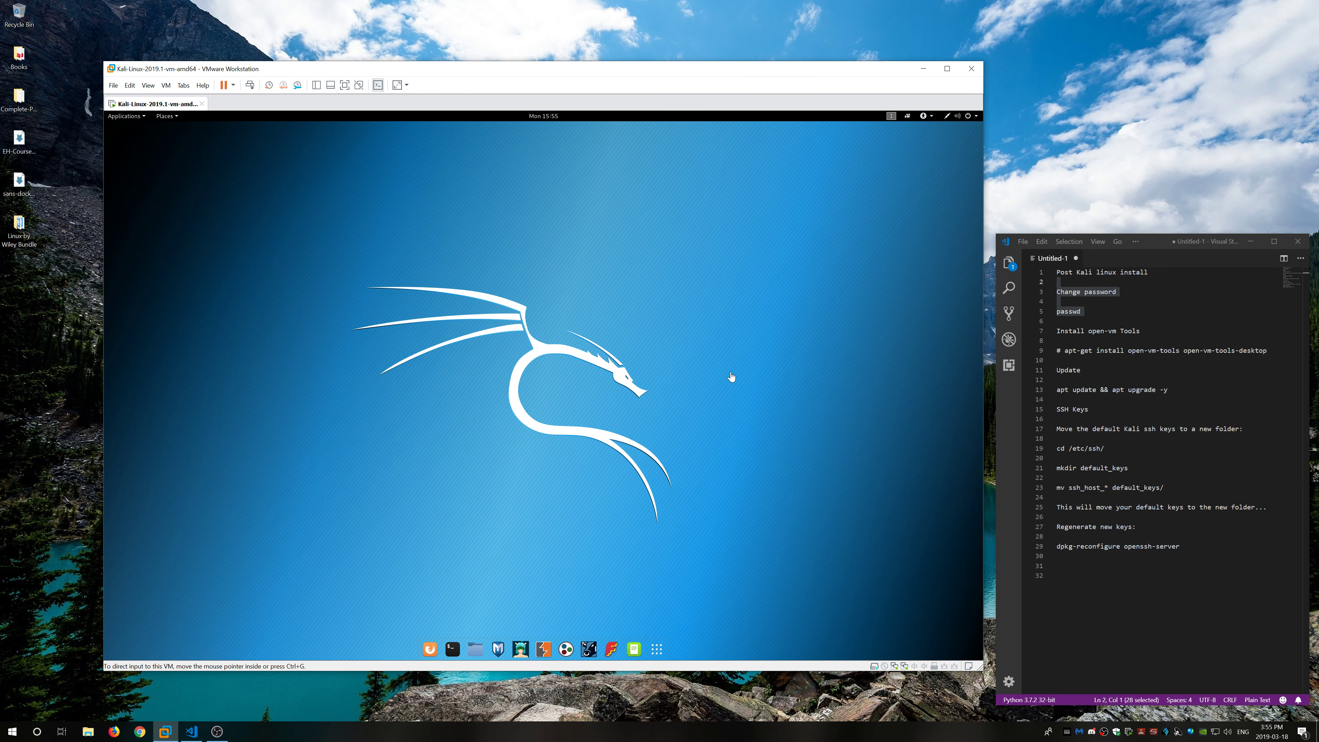
pyautogui.click(453, 649)
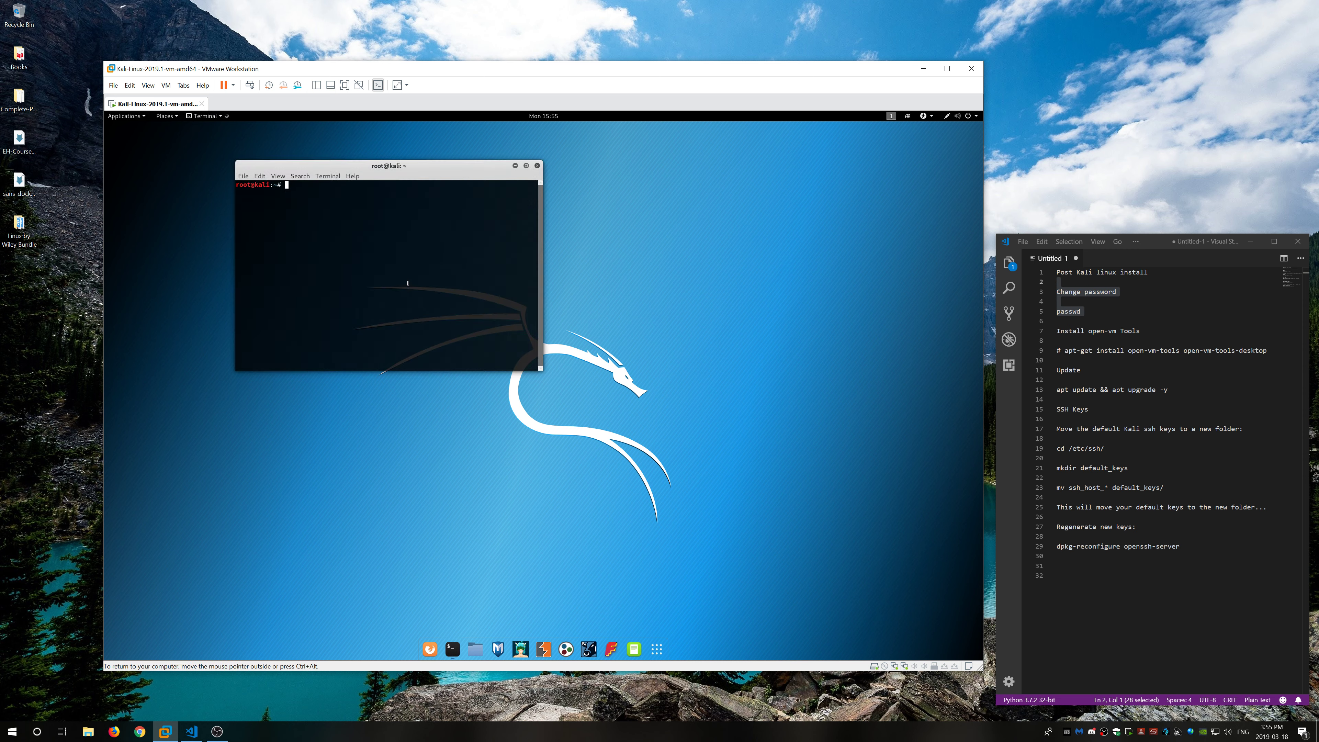
pyautogui.moveTo(396, 166); pyautogui.dragTo(691, 277)
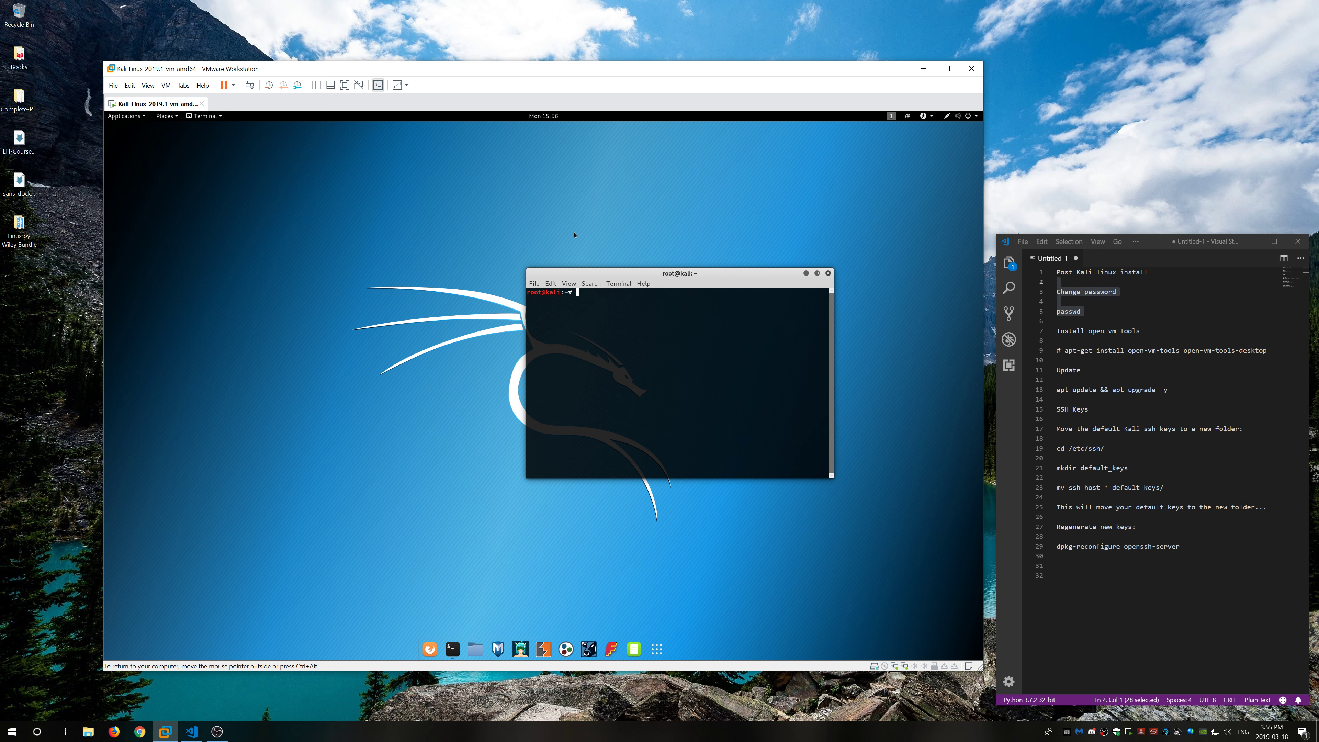
# Step: Run 'apt update && apt upgrade -y' in the Kali terminal
pyautogui.write('apt update && apt upgrade -y')
pyautogui.press('Return')
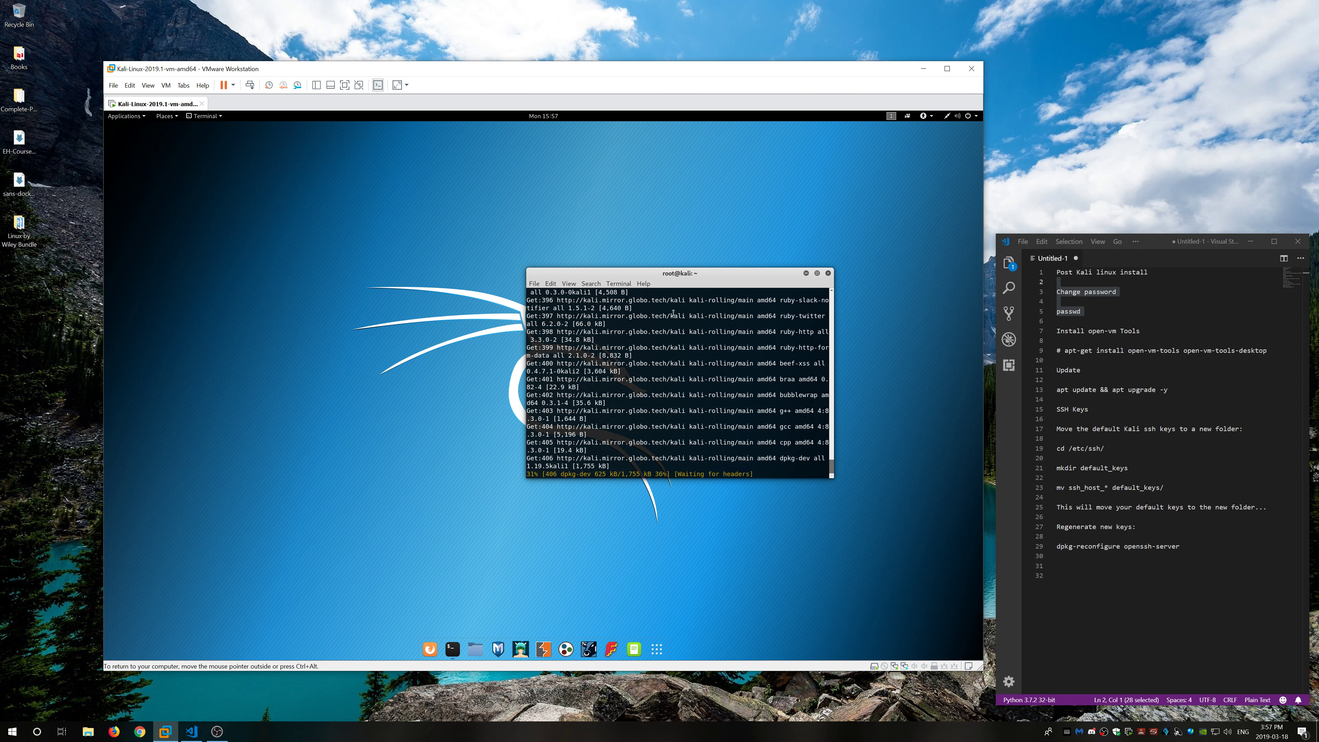
# Step: Show the VM Library and remove Kali-Linux-2019.1-vm-amd64 from favourites
pyautogui.click(316, 85)
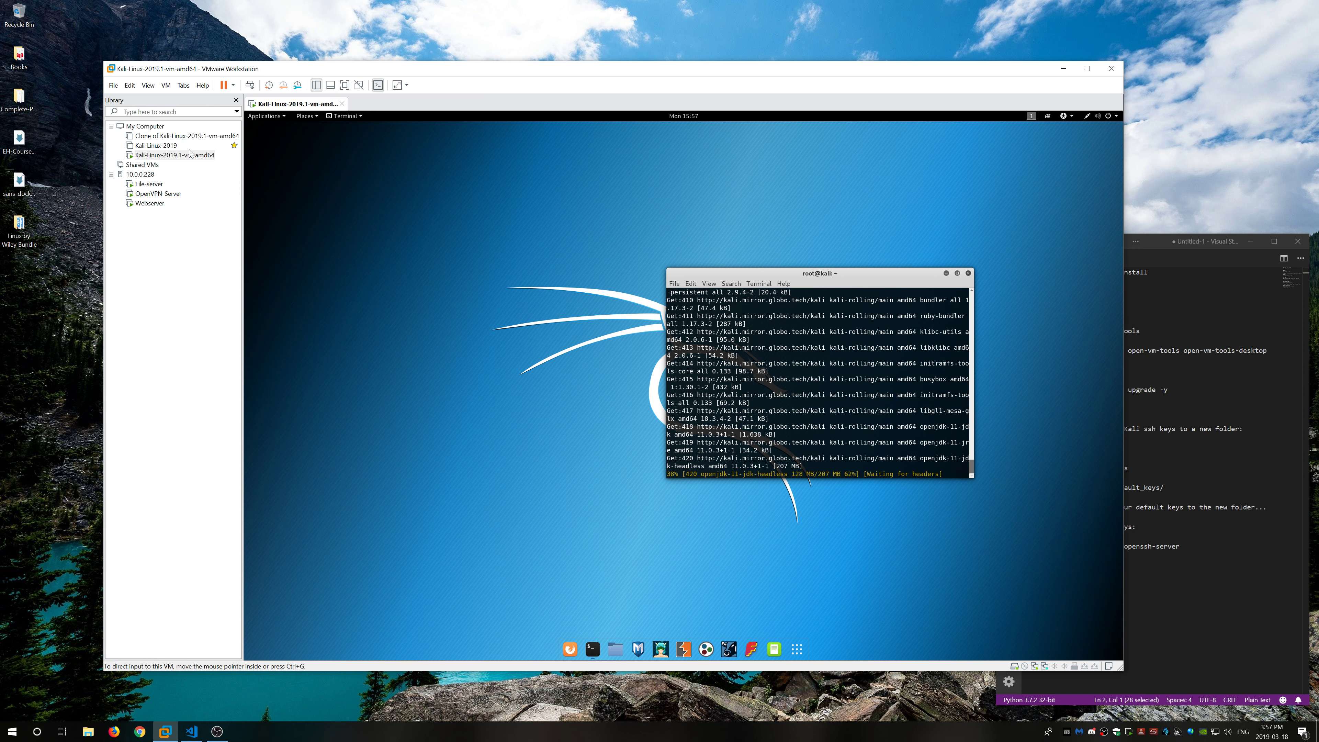
pyautogui.moveTo(234, 156)
pyautogui.rightClick(190, 155)
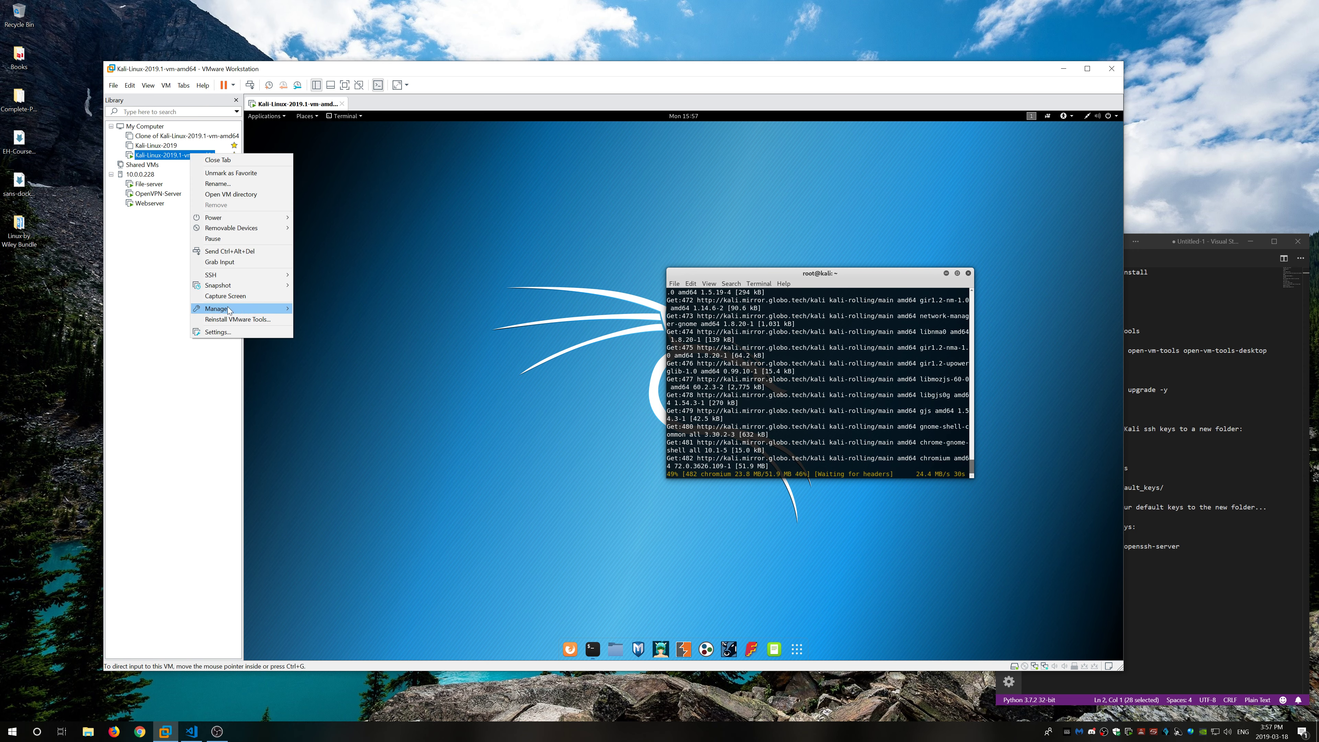
pyautogui.moveTo(231, 309)
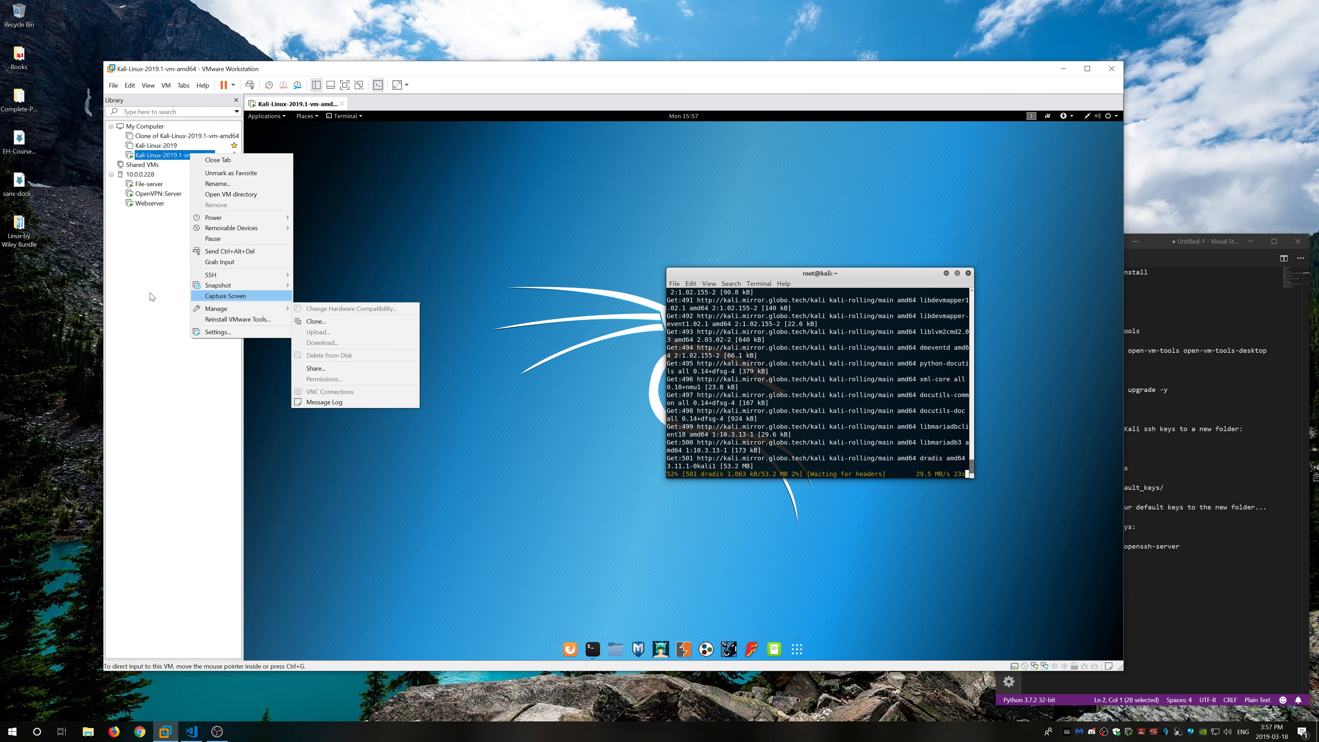
pyautogui.click(154, 264)
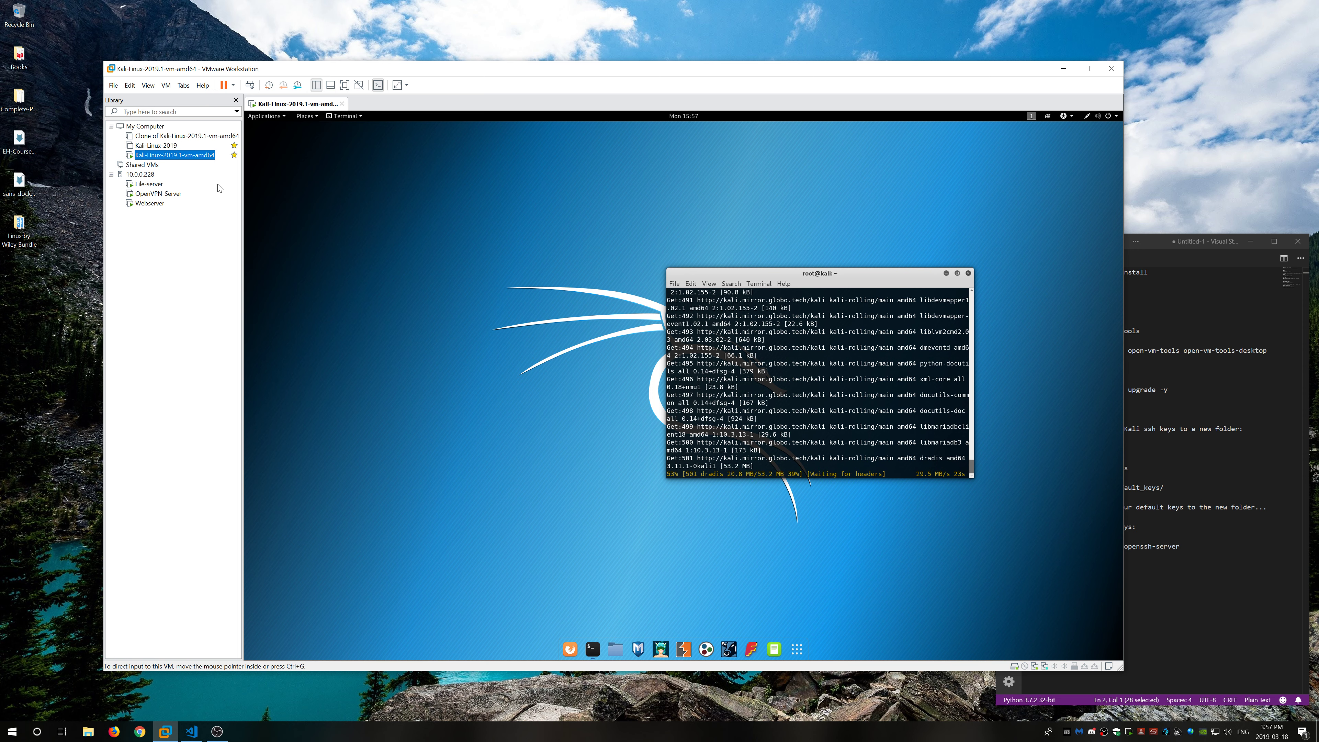
pyautogui.click(235, 155)
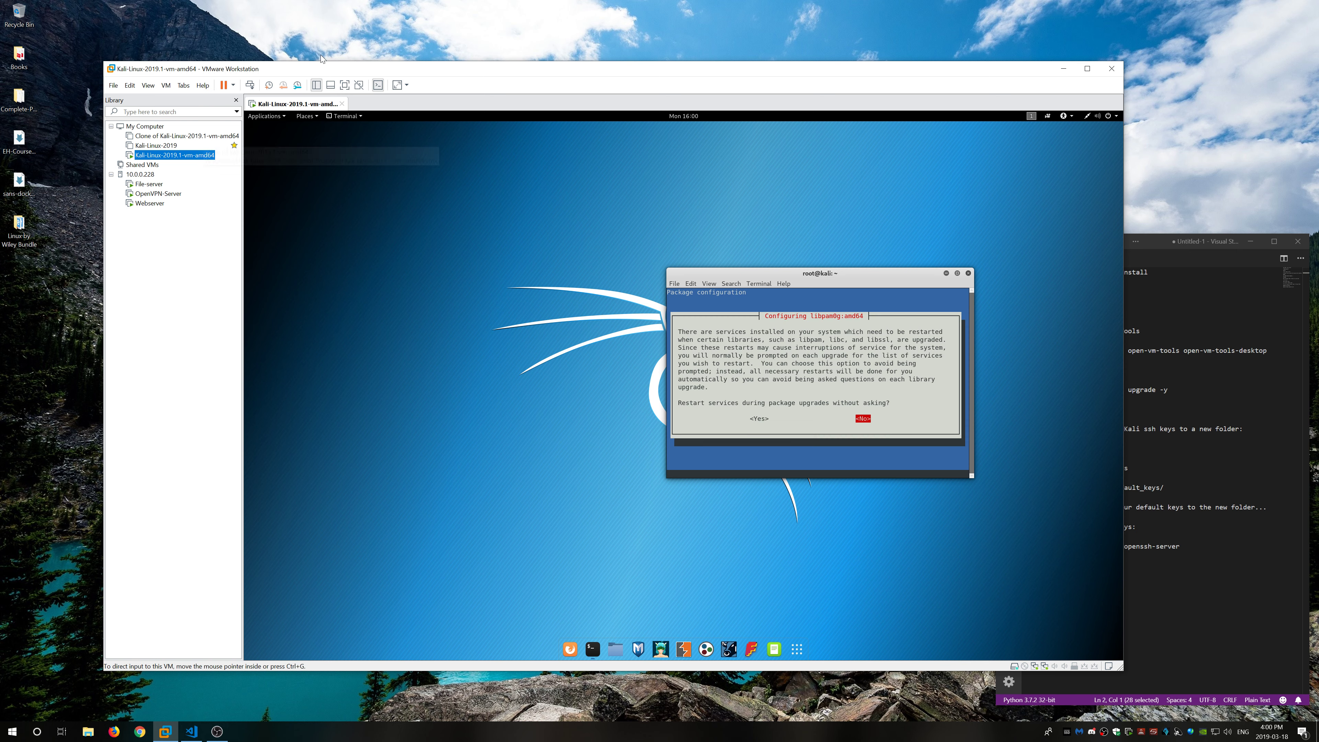
# Step: Choose <Yes> to restart services automatically, then acknowledge the display manager <Ok> notice
pyautogui.click(798, 384)
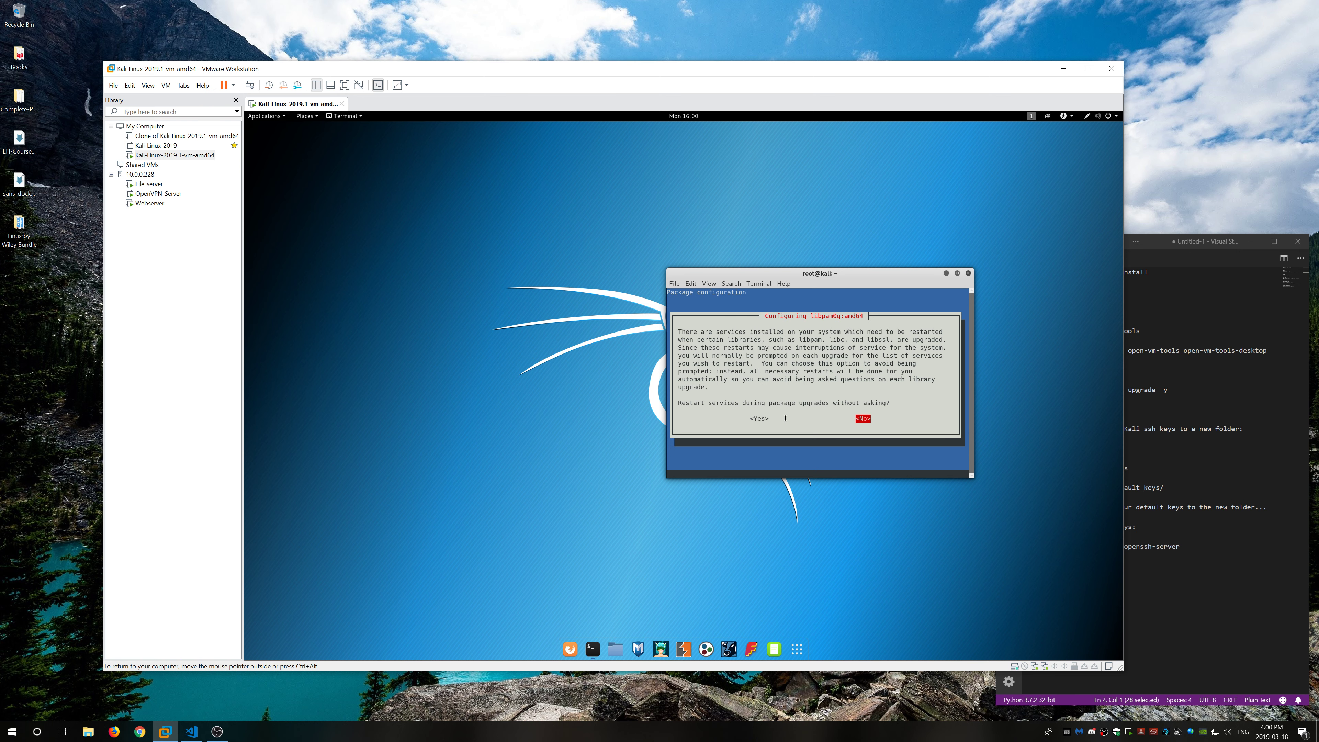
pyautogui.press('Left')
pyautogui.press('Return')
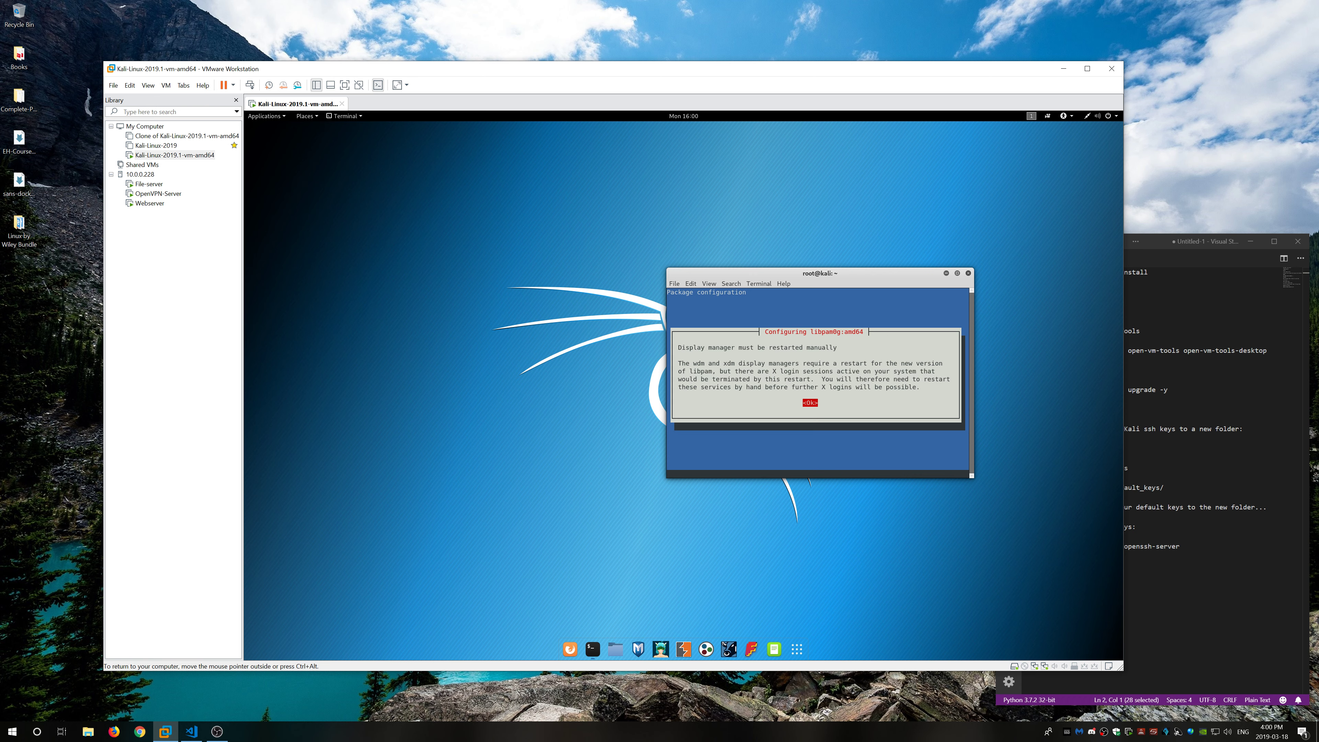
pyautogui.press('Return')
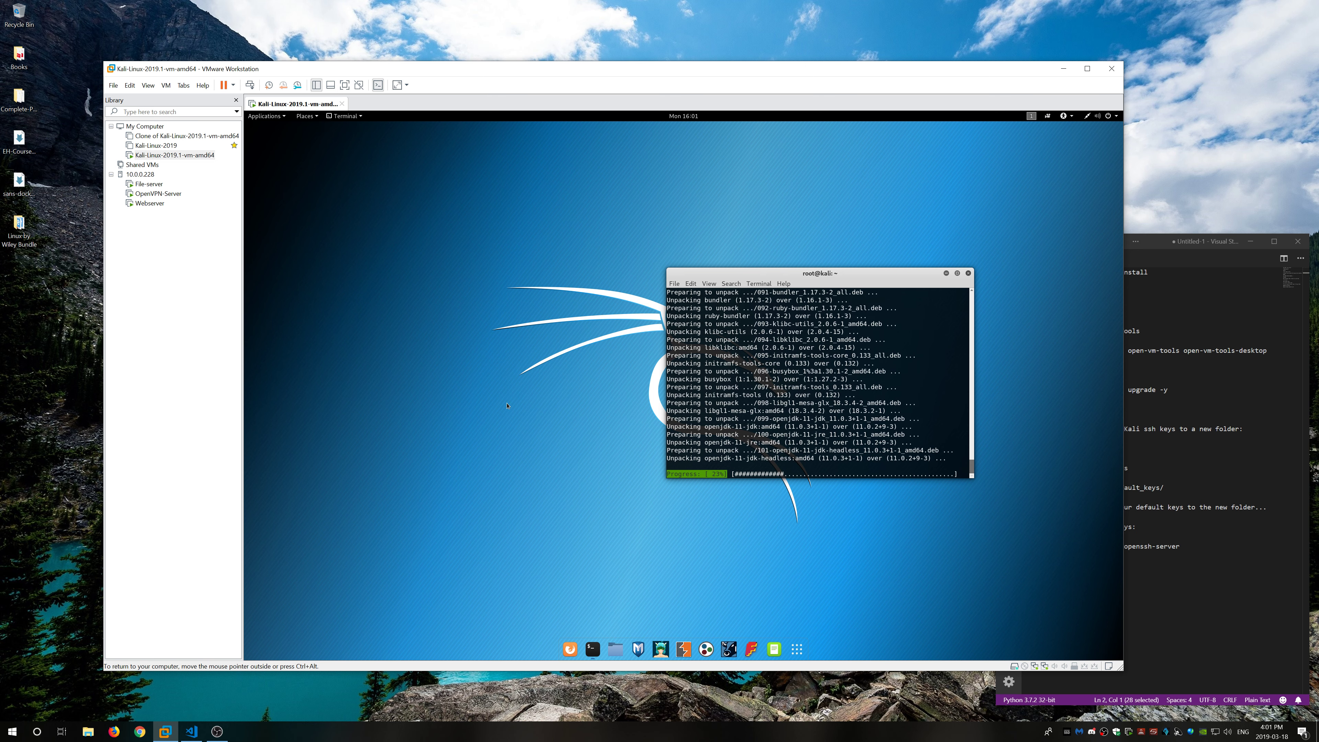
# Step: Hide the VM Library panel beside the running Kali VM
pyautogui.click(1169, 292)
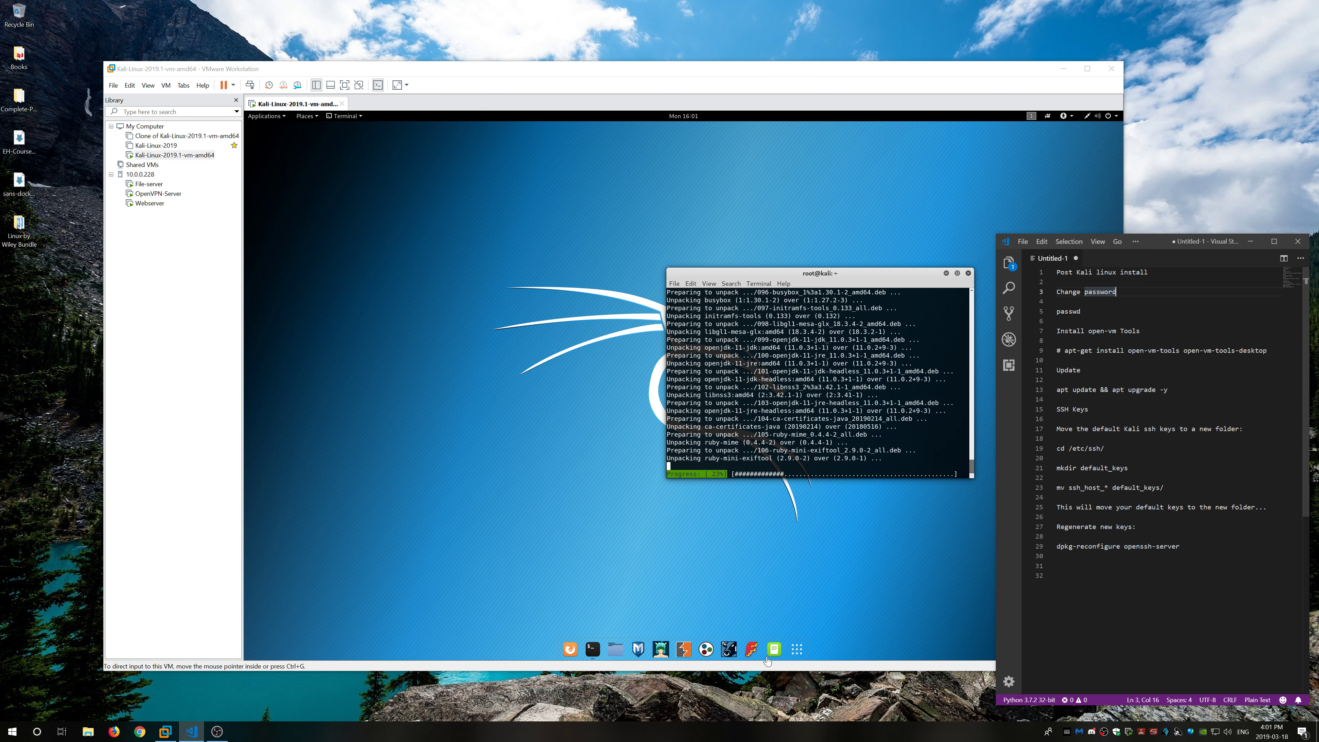
pyautogui.click(774, 650)
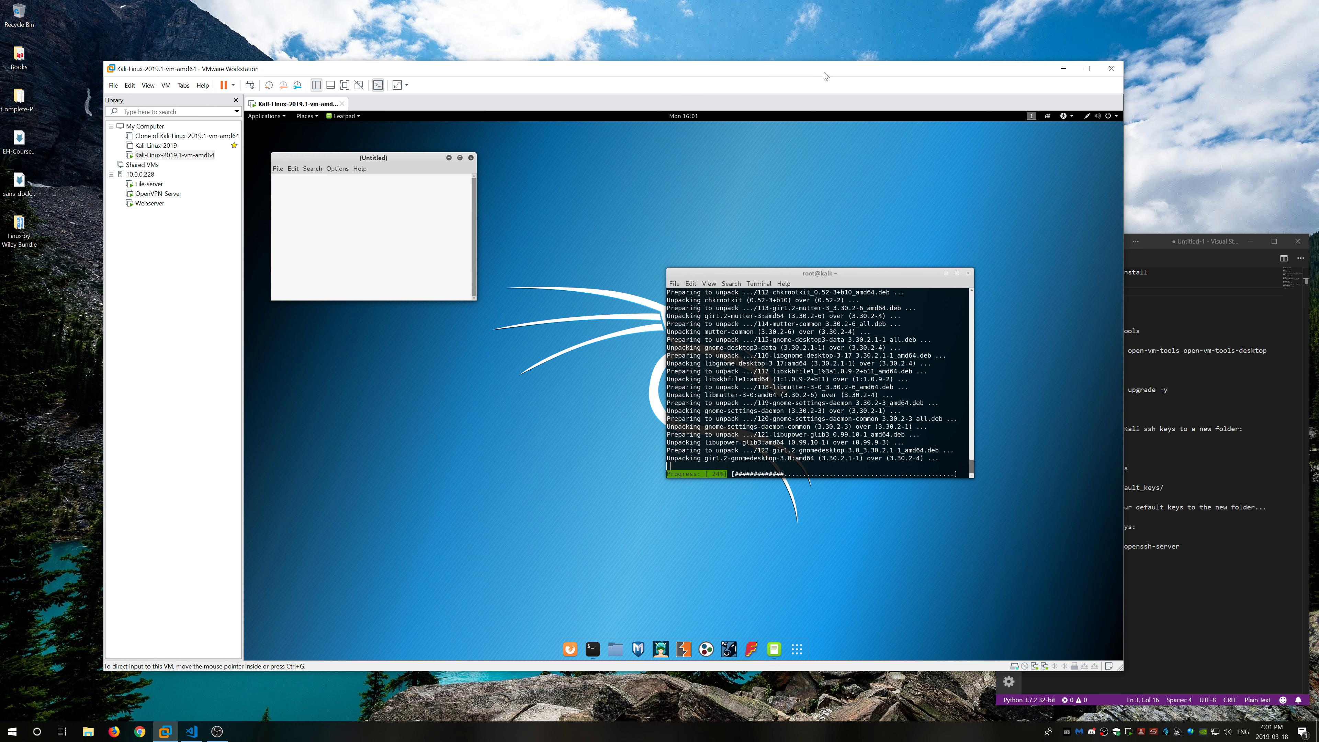
pyautogui.click(317, 85)
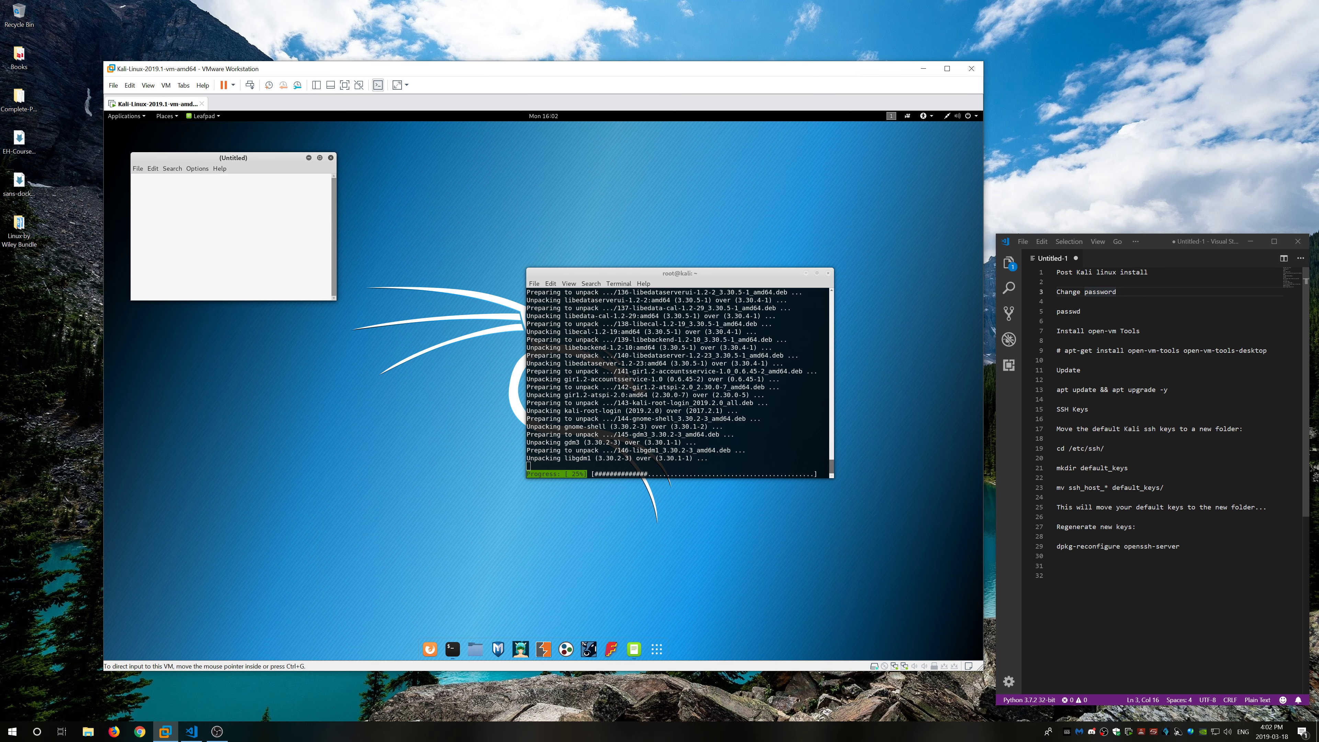
# Step: Paste 'cd /etc/ssh/' from the notes into Leafpad, then close Leafpad without saving
pyautogui.moveTo(1105, 448); pyautogui.dragTo(1056, 448)
pyautogui.rightClick(1065, 451)
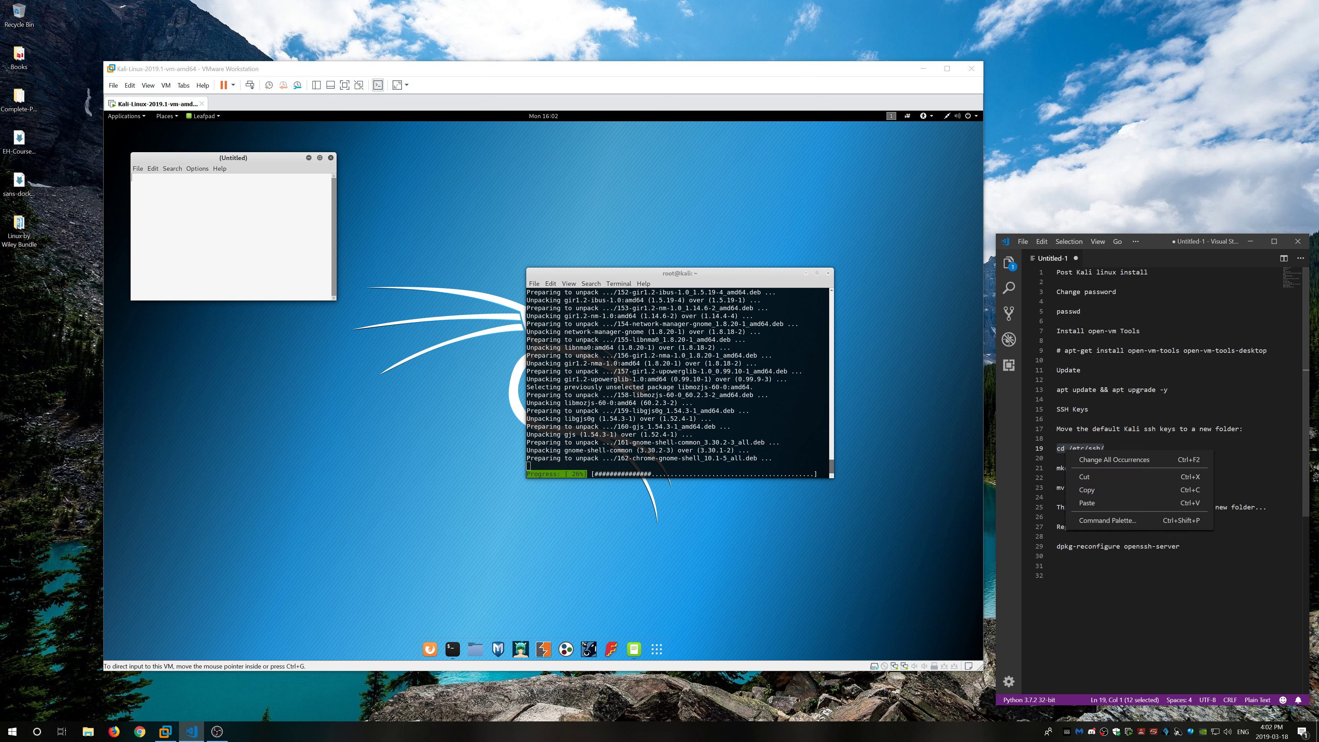
pyautogui.click(1086, 490)
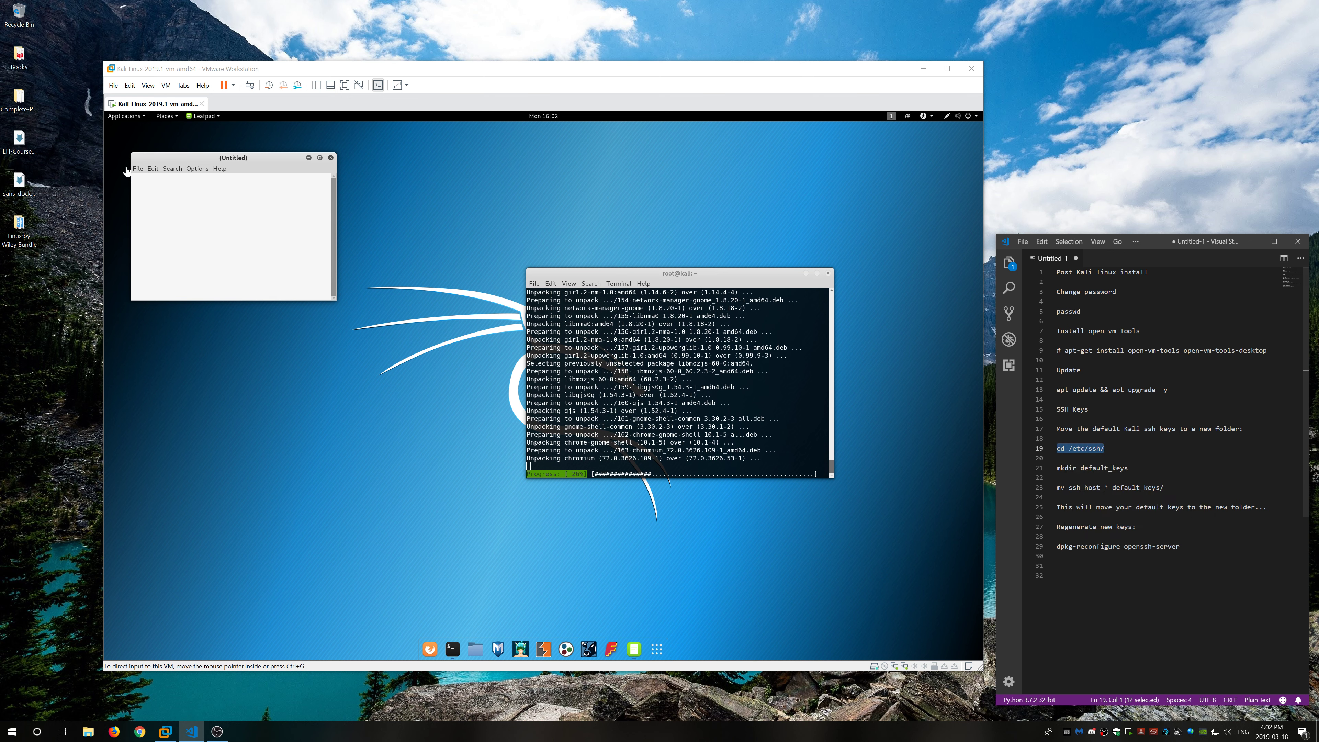
pyautogui.rightClick(224, 196)
pyautogui.click(236, 216)
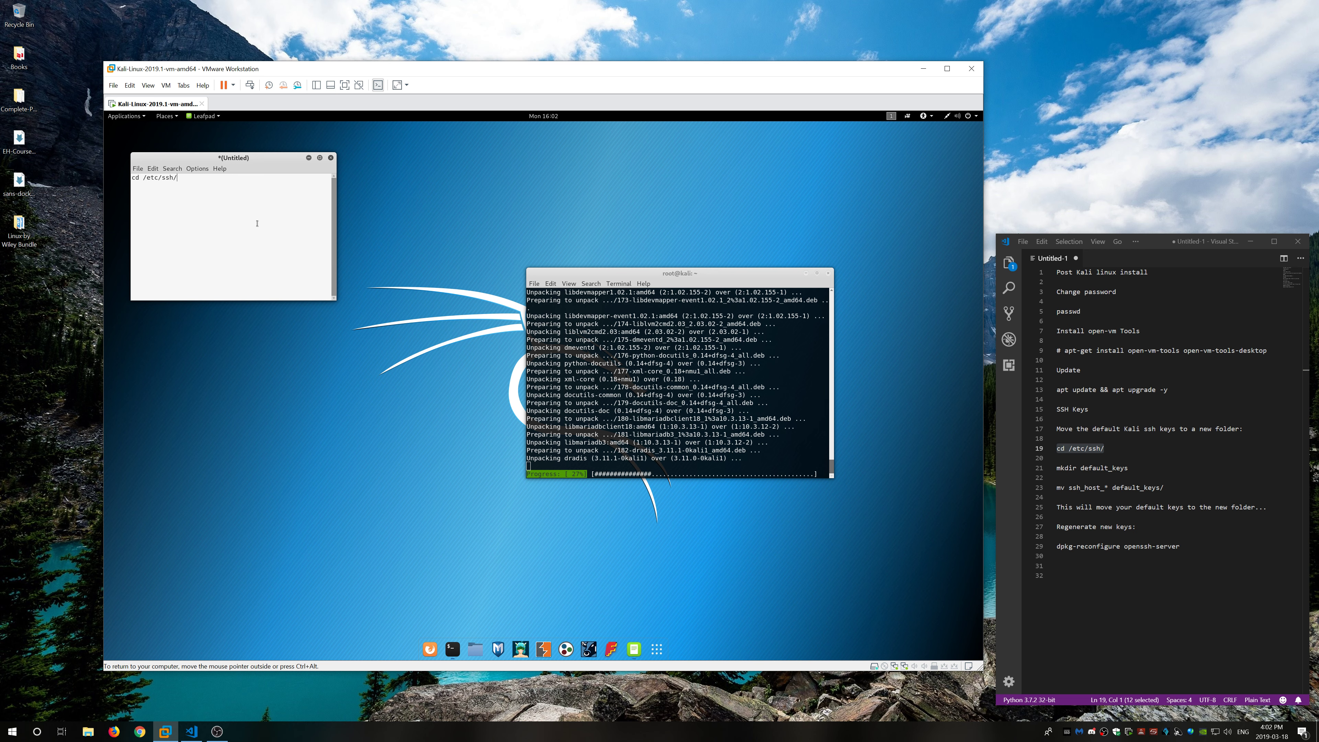
pyautogui.click(331, 158)
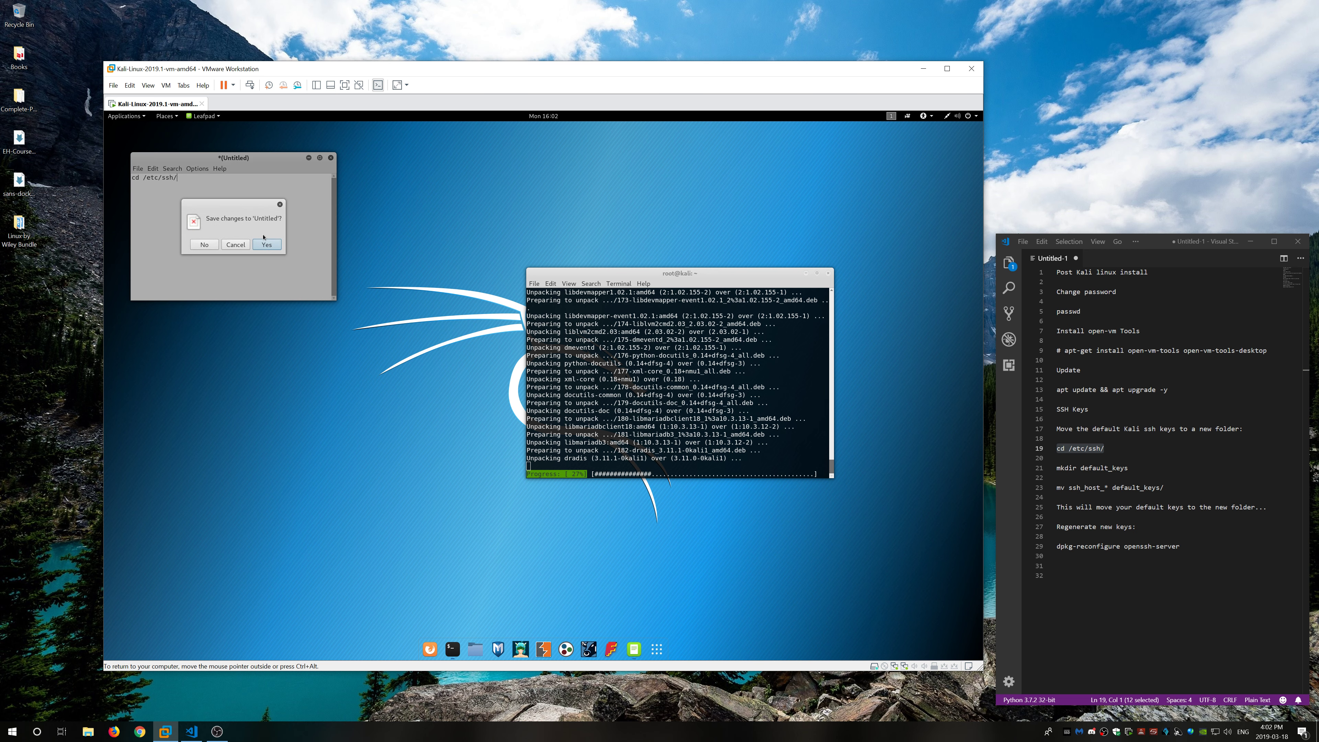
pyautogui.click(204, 245)
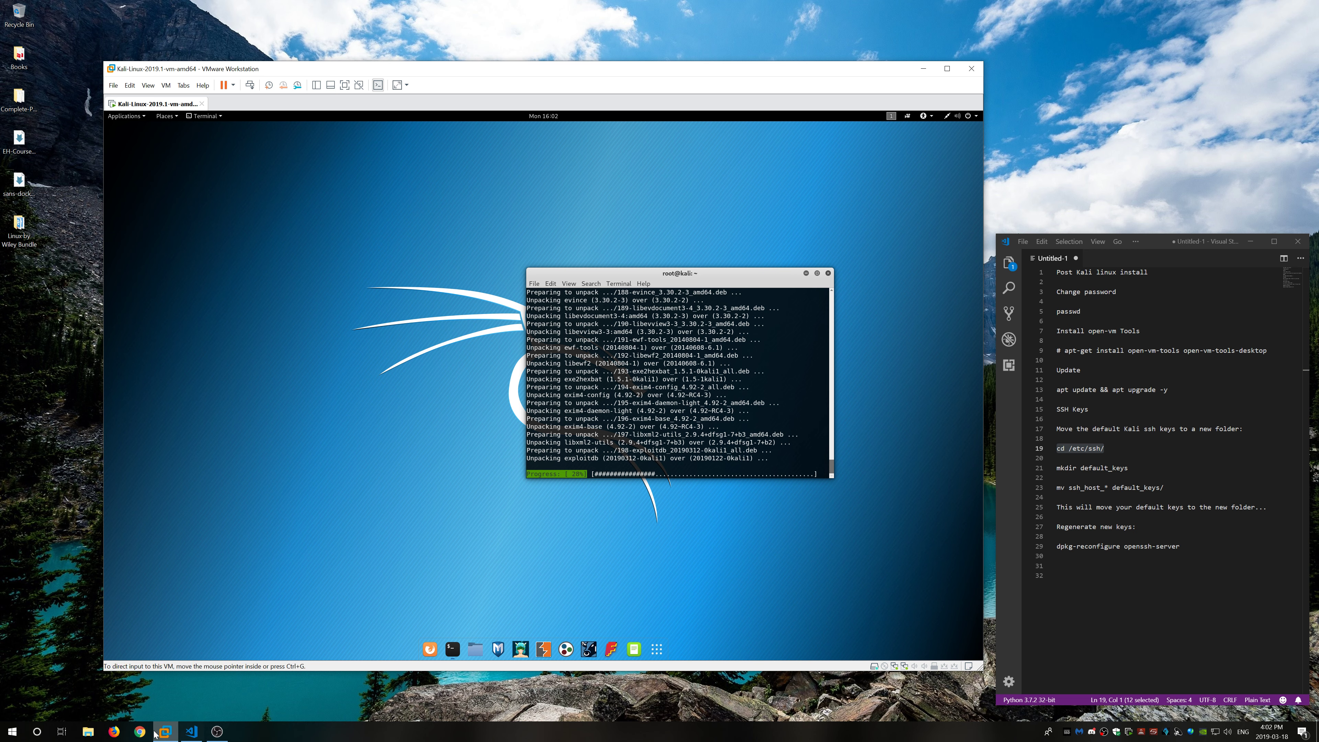
# Step: Open the nmap.org home page in Firefox via a web search for 'nmap'
pyautogui.click(114, 732)
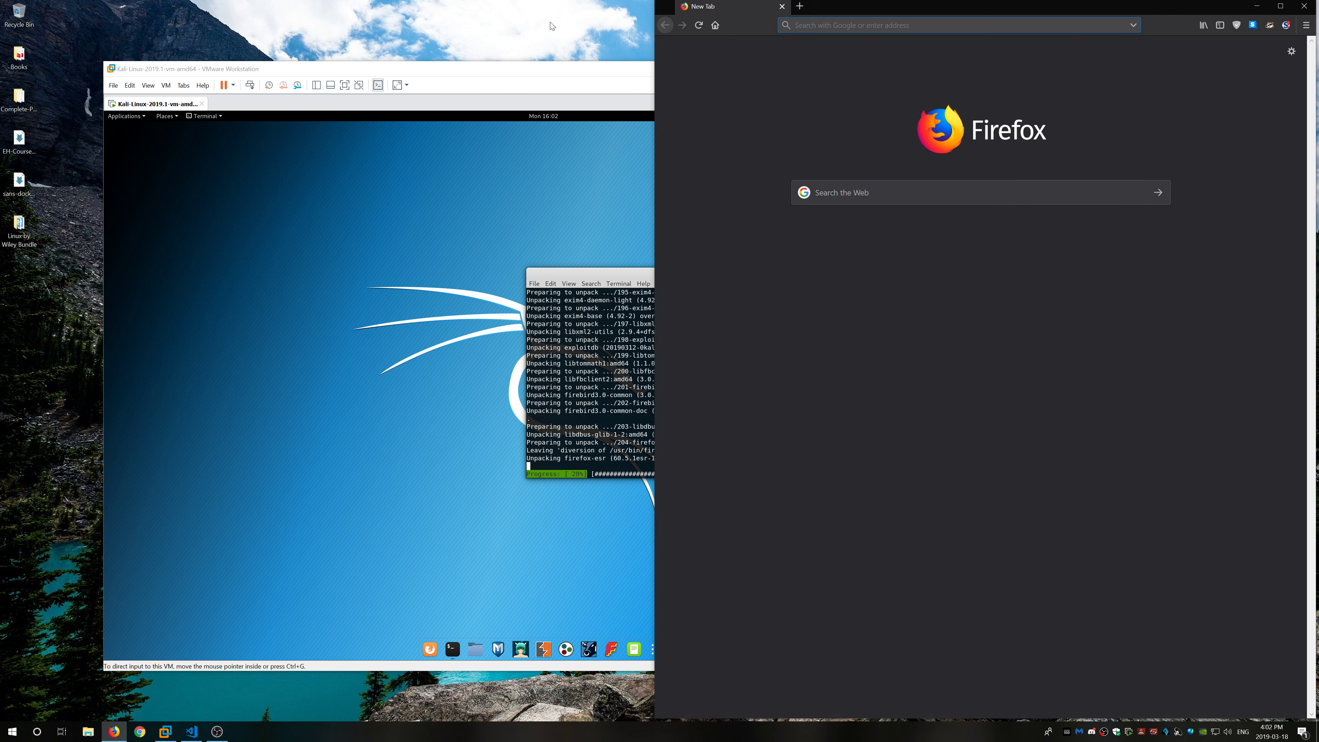
pyautogui.moveTo(612, 67); pyautogui.dragTo(549, 14)
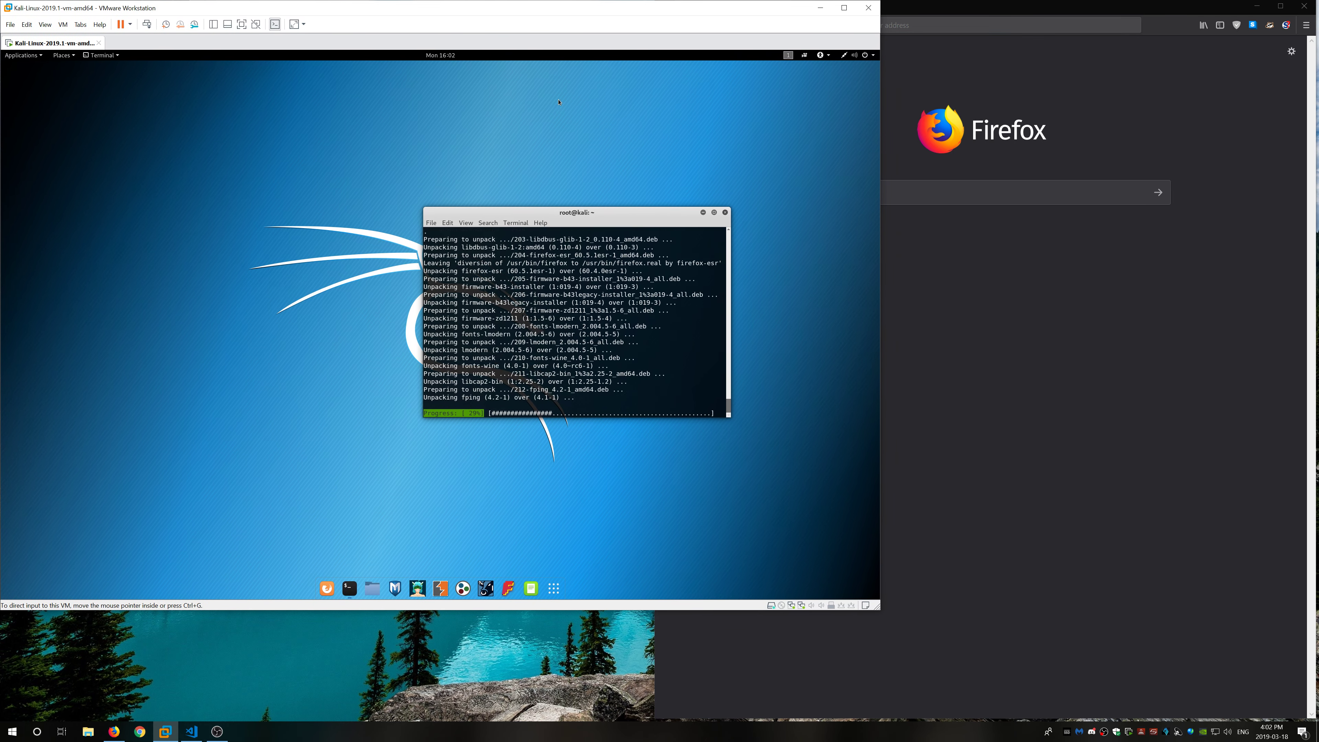
pyautogui.click(972, 377)
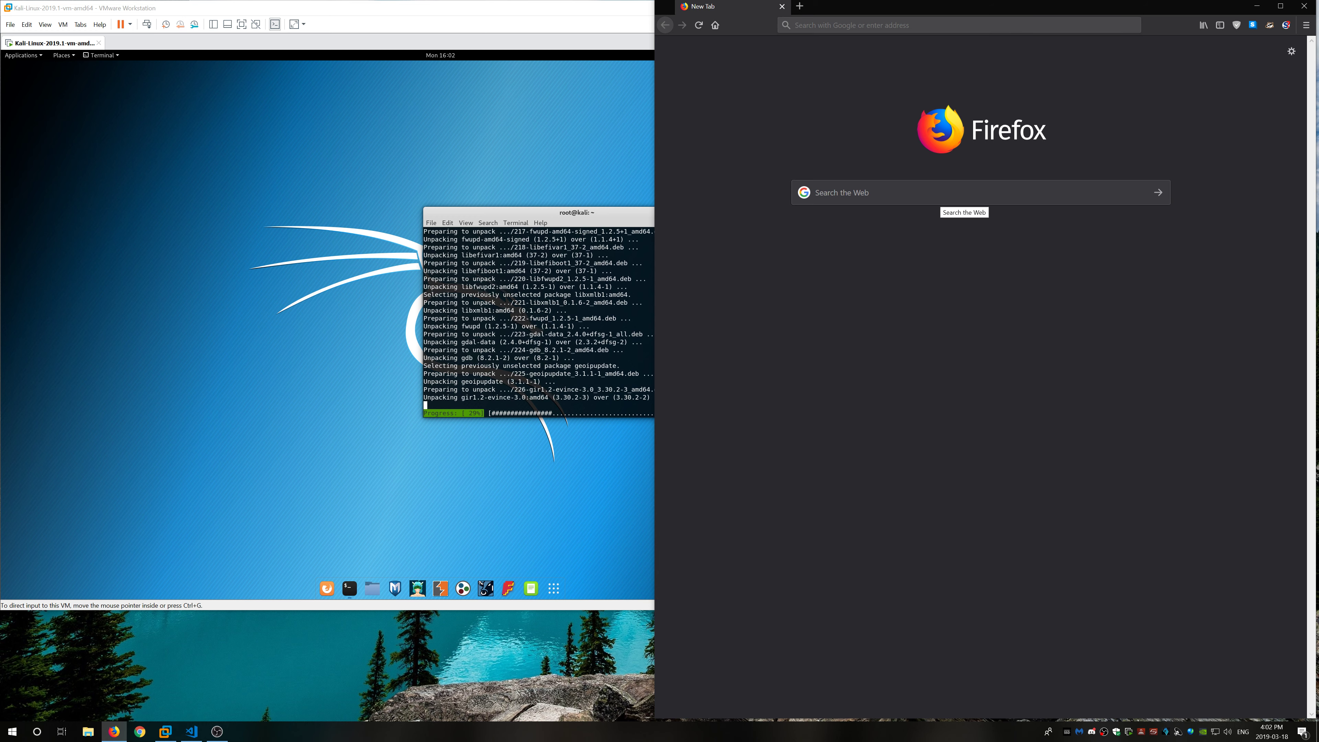
pyautogui.click(964, 194)
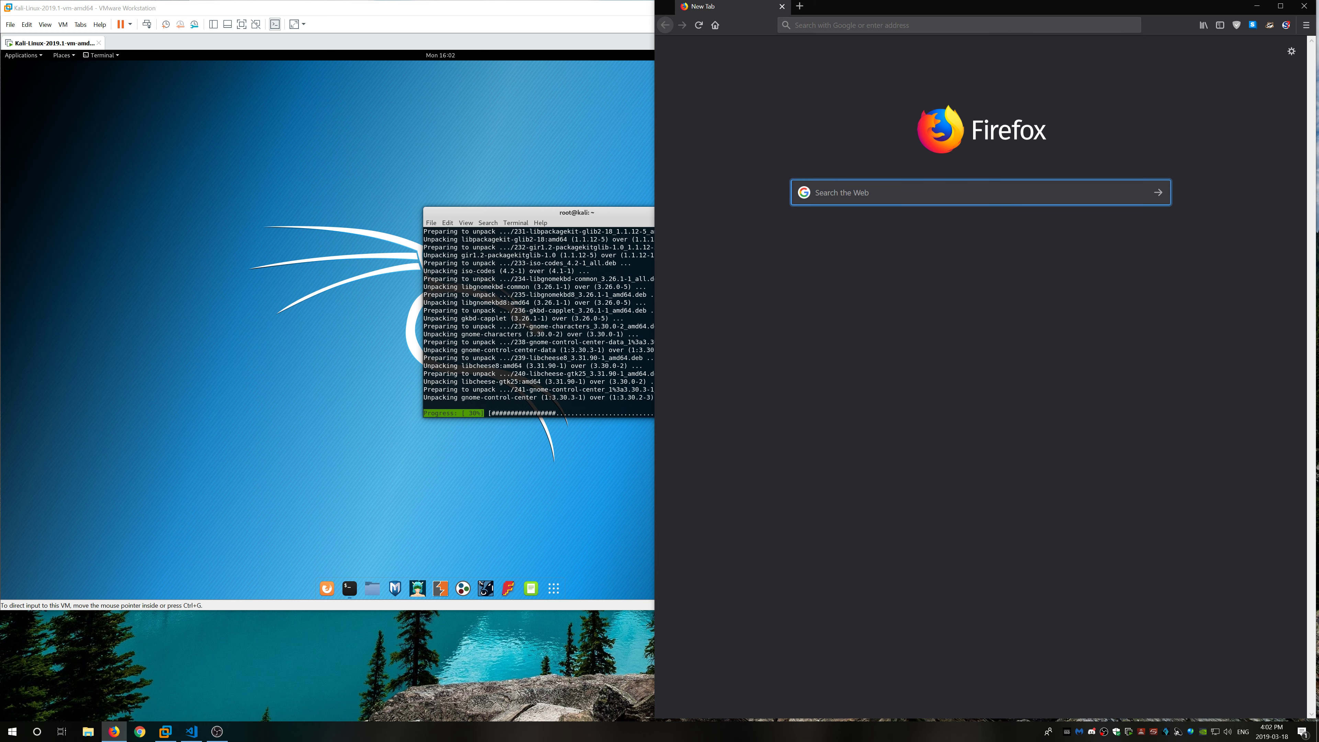
pyautogui.write('nmap')
pyautogui.press('Return')
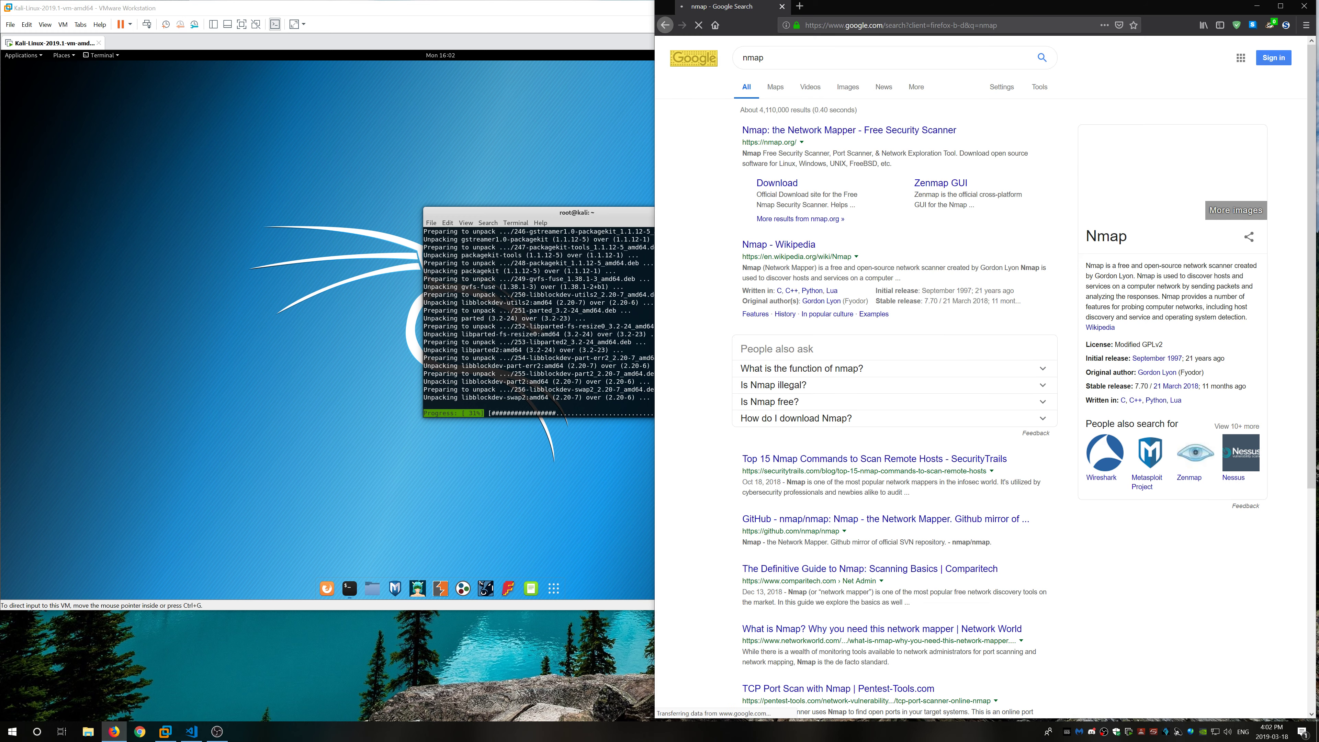
pyautogui.click(849, 130)
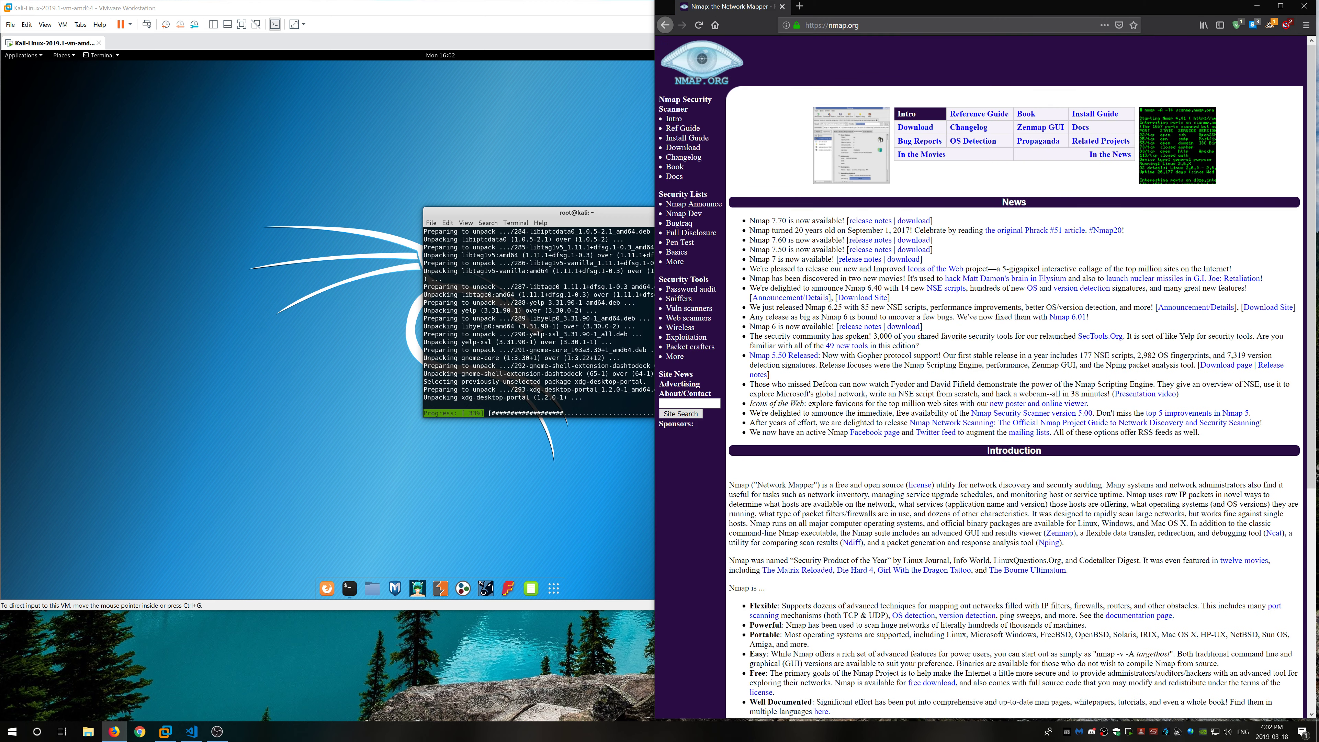
pyautogui.scroll(-6, 762, 561)
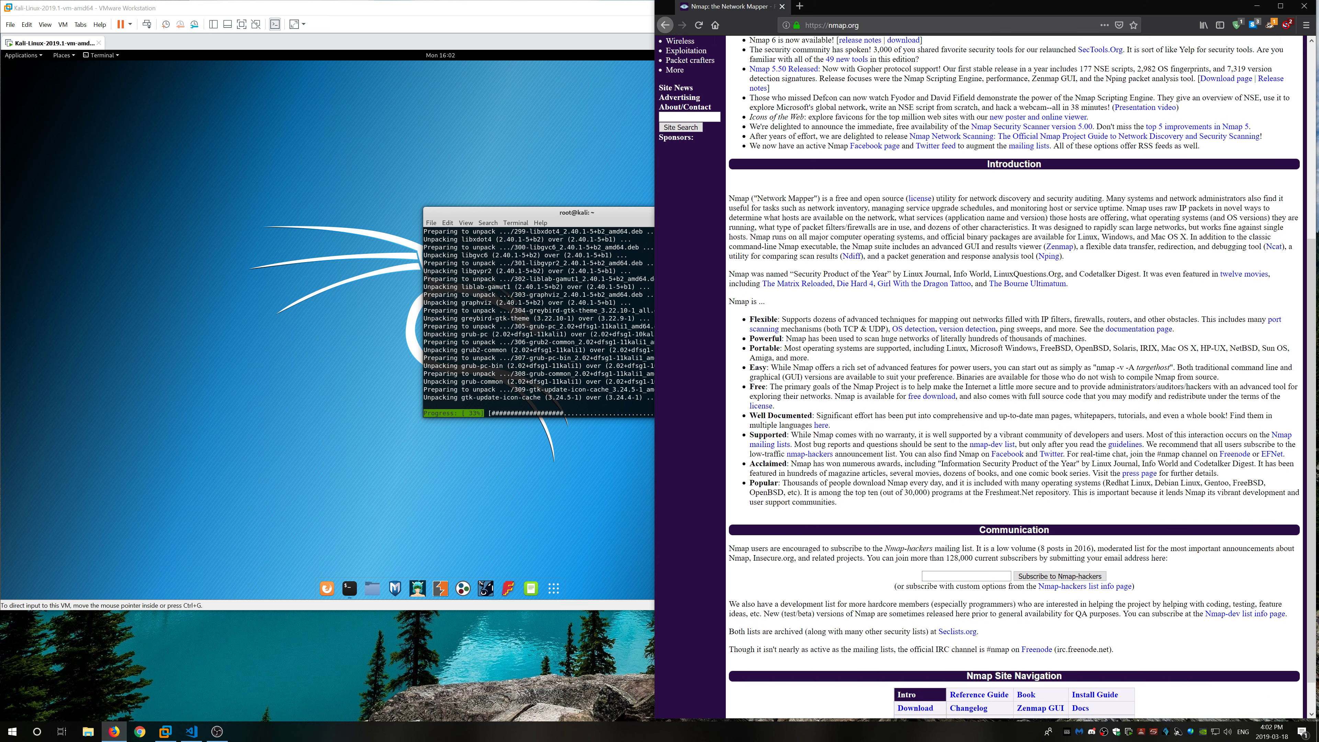
# Step: Move the Kali terminal window further left and lower
pyautogui.click(625, 216)
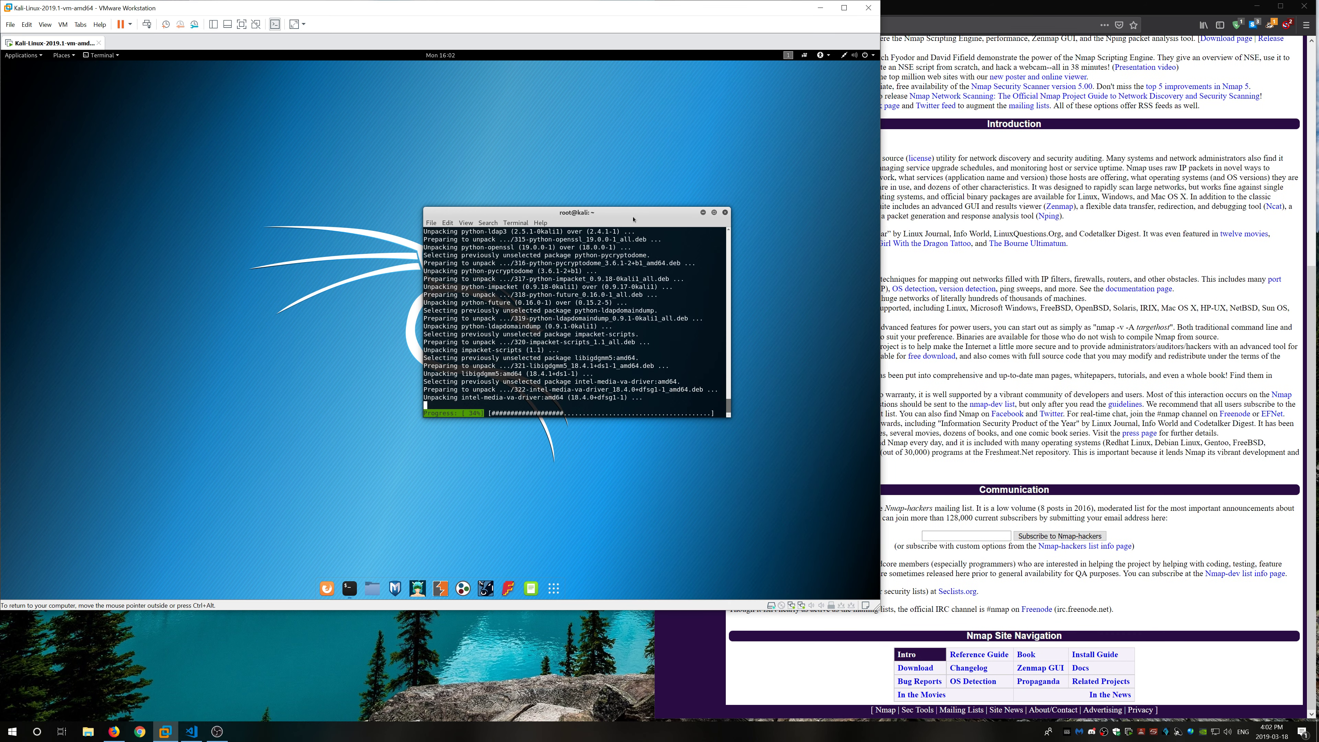
pyautogui.moveTo(624, 216); pyautogui.dragTo(510, 230)
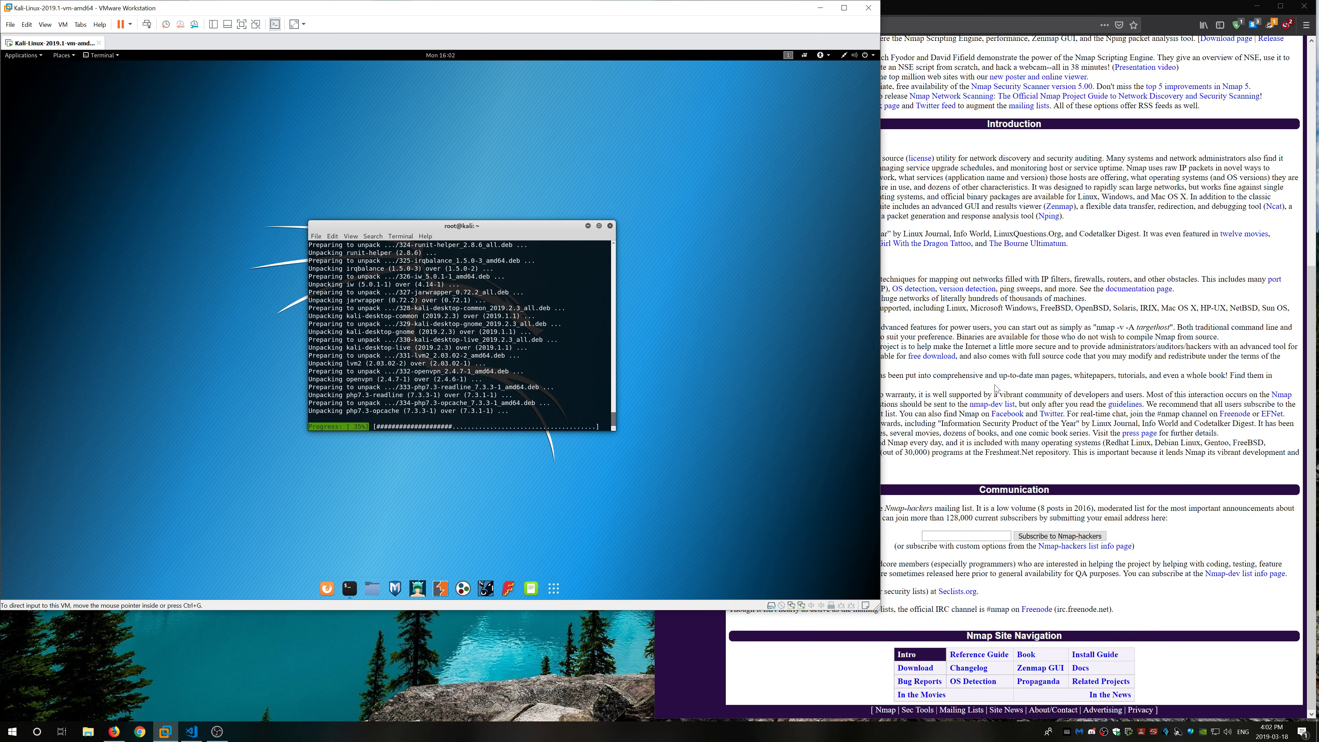
pyautogui.click(886, 371)
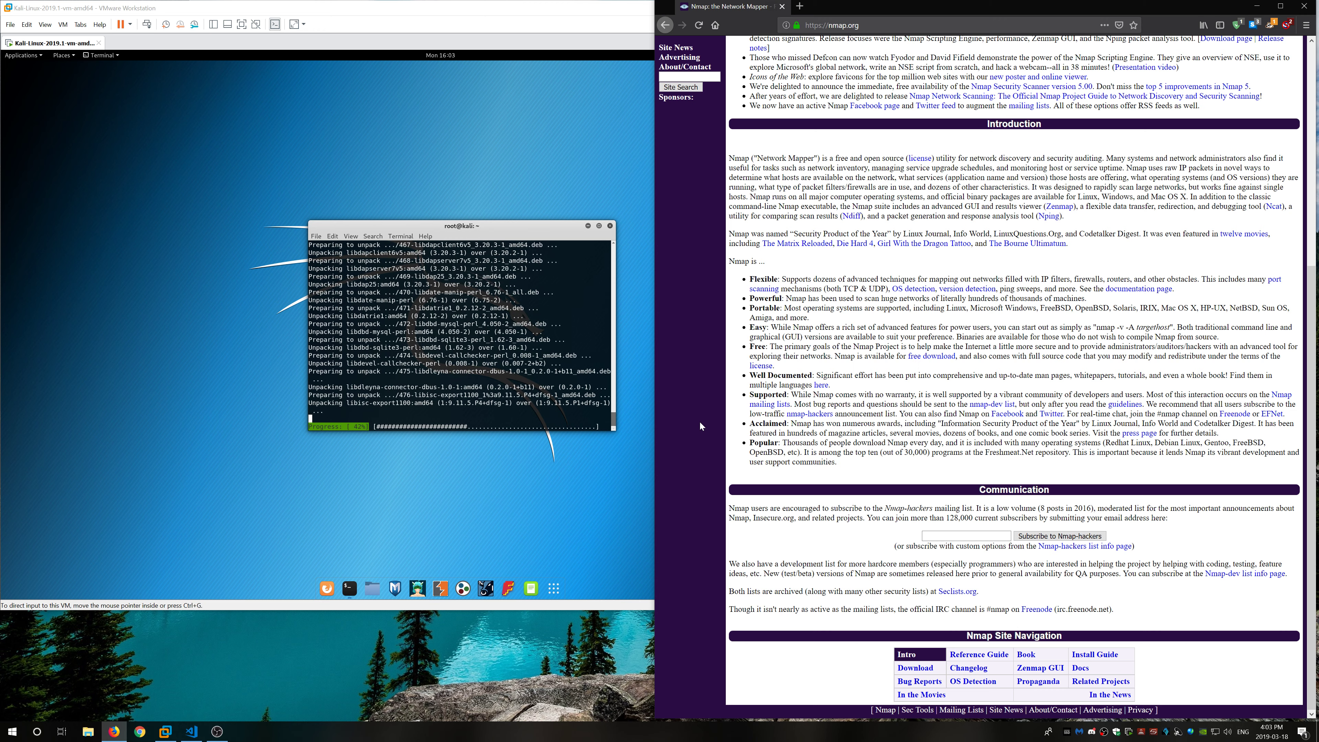
pyautogui.scroll(6, 691, 589)
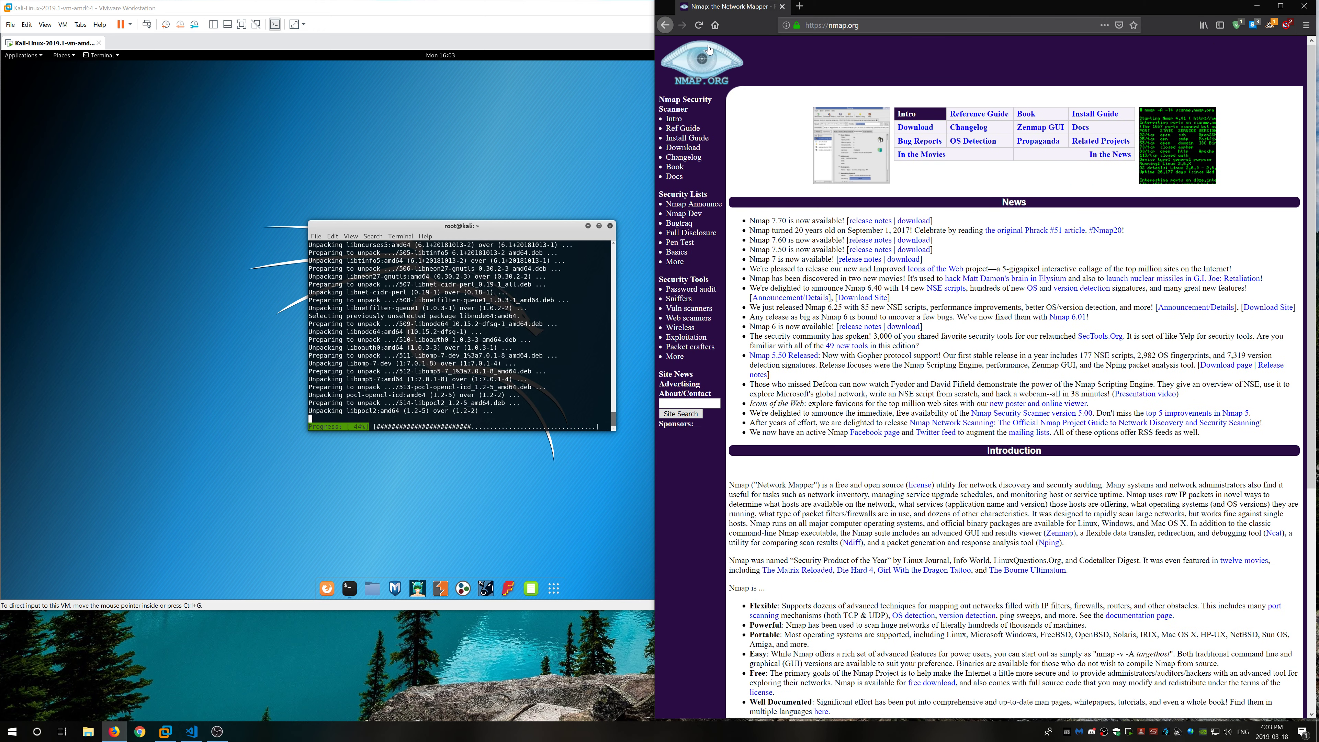
# Step: Search 'kali linux' in a new tab and open kali.org's '03. Installing Kali Linux' docs
pyautogui.click(715, 25)
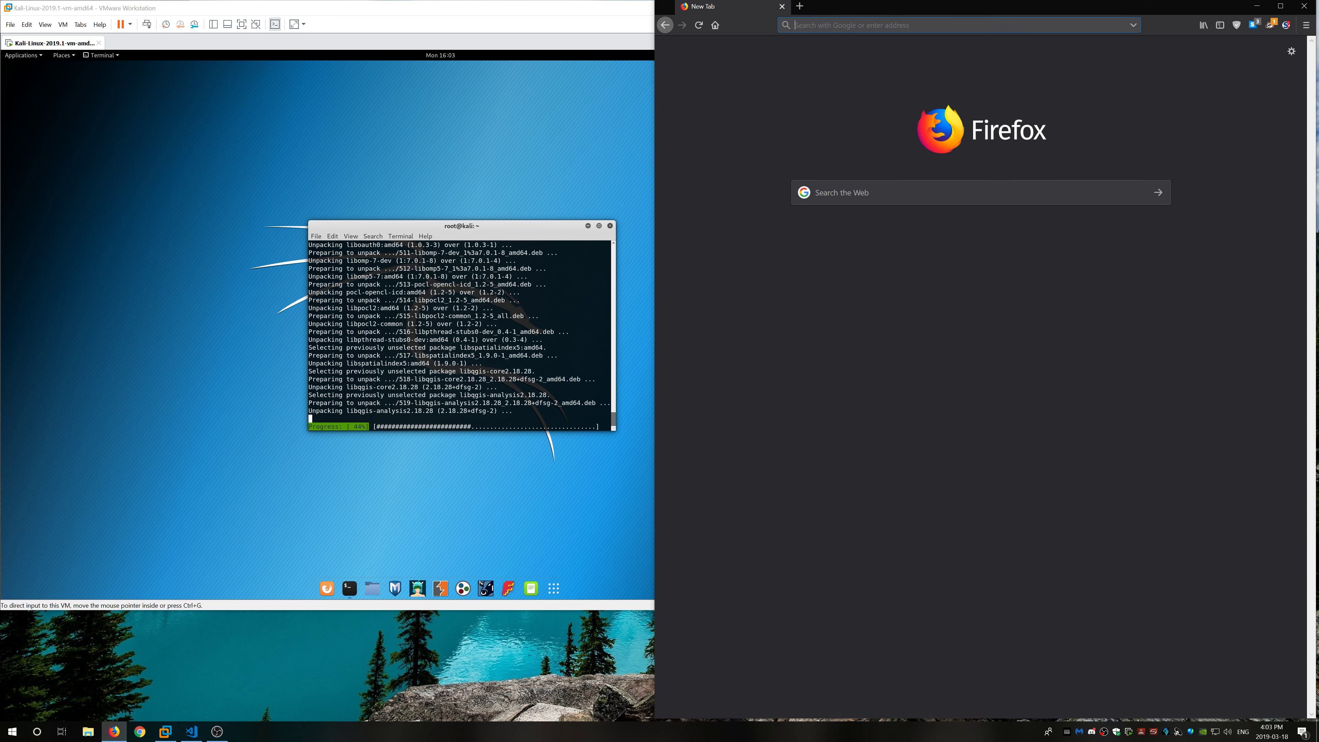
pyautogui.click(883, 193)
pyautogui.write('ka')
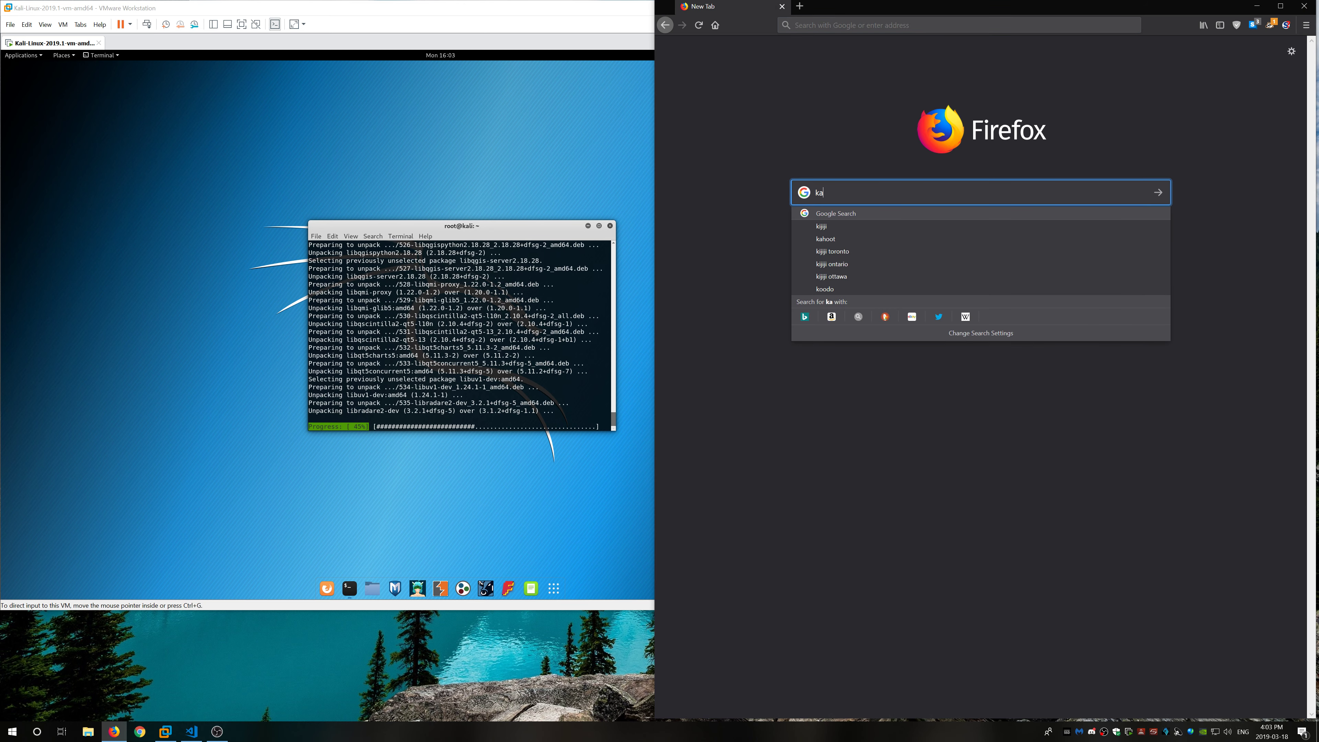
pyautogui.write('li linux')
pyautogui.press('Return')
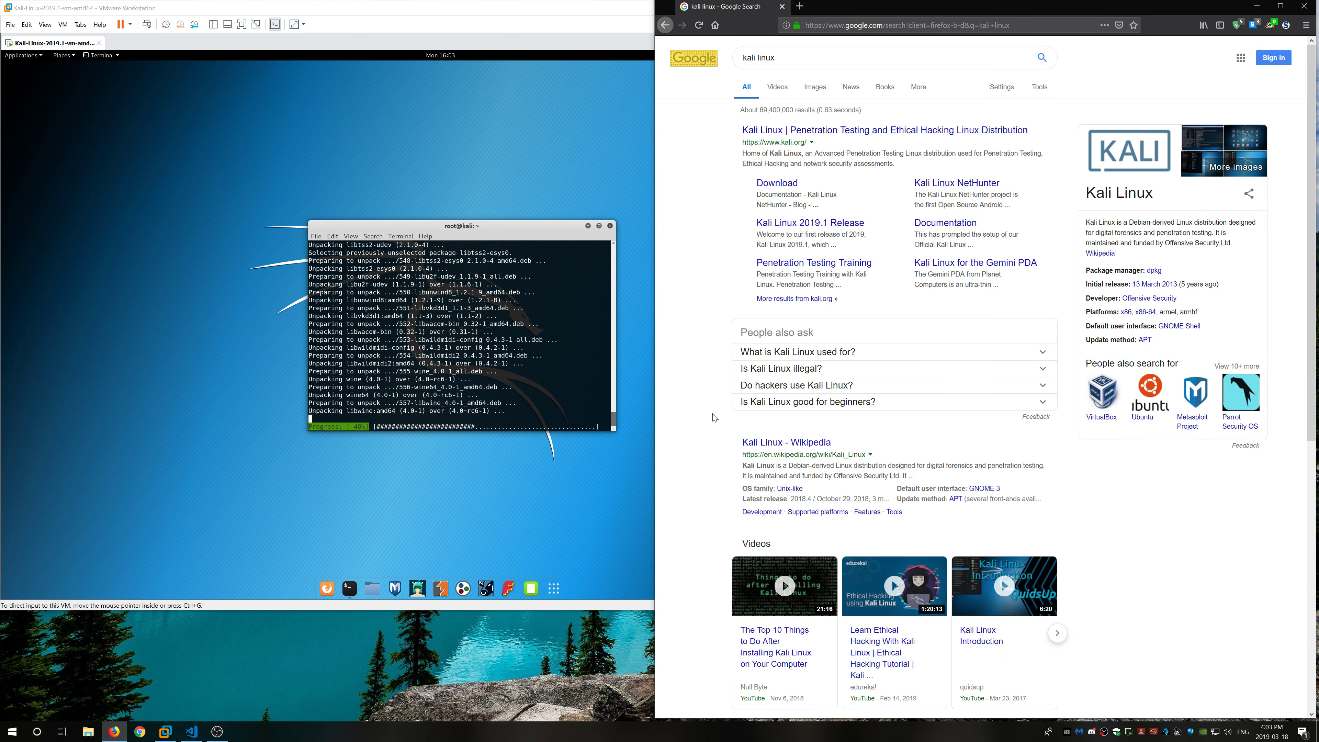
pyautogui.click(843, 134)
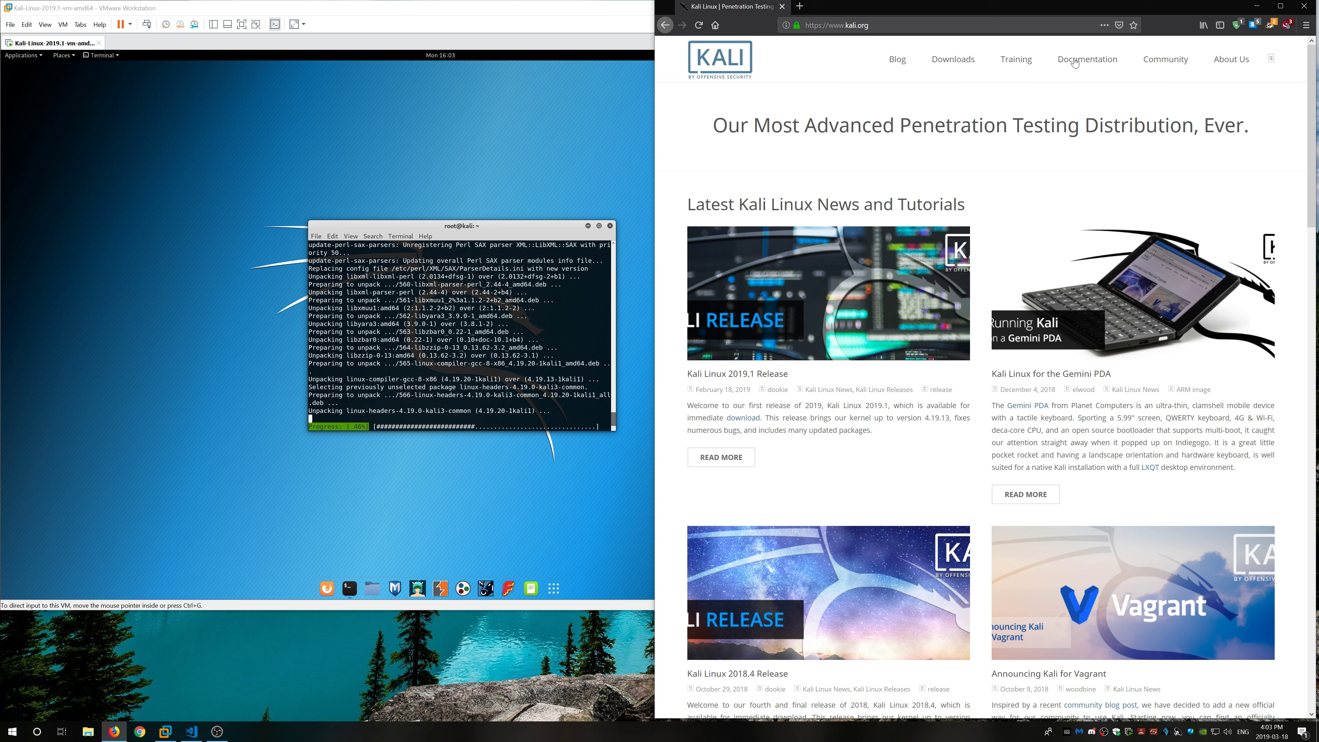
pyautogui.click(1095, 63)
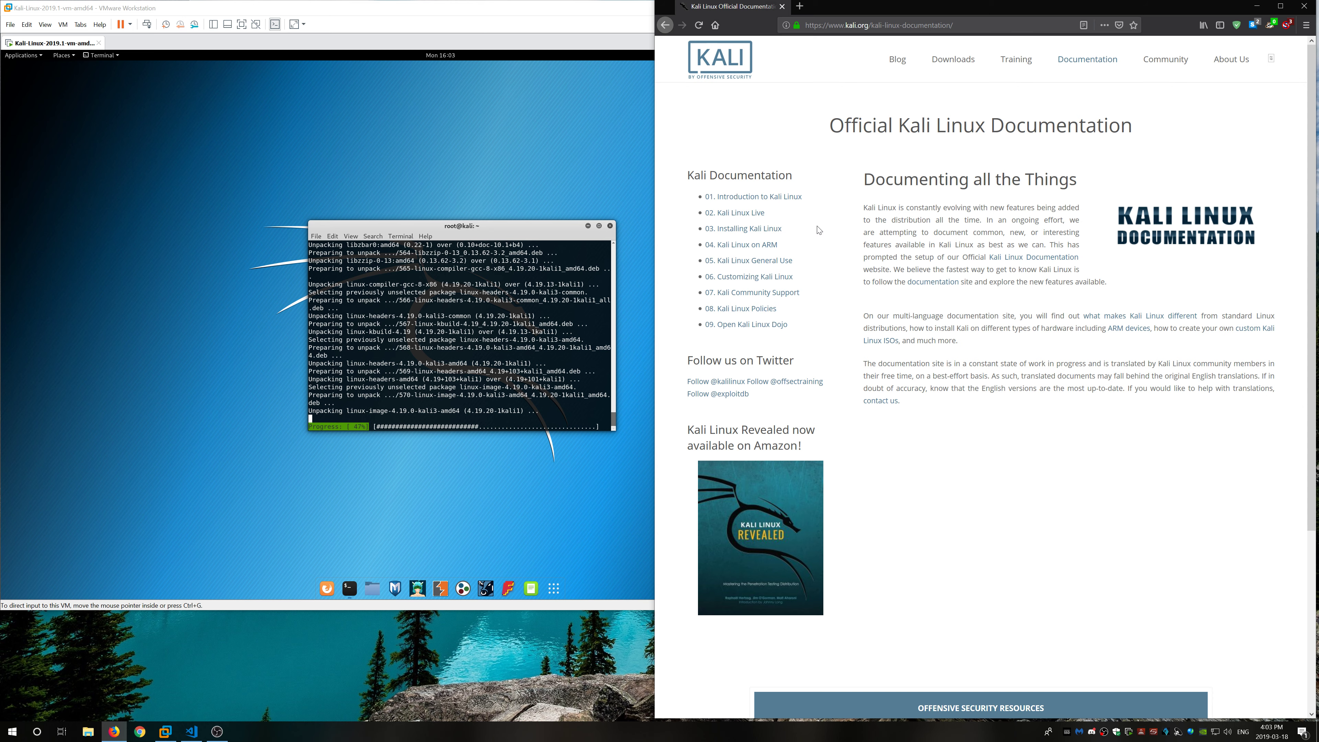
pyautogui.click(765, 230)
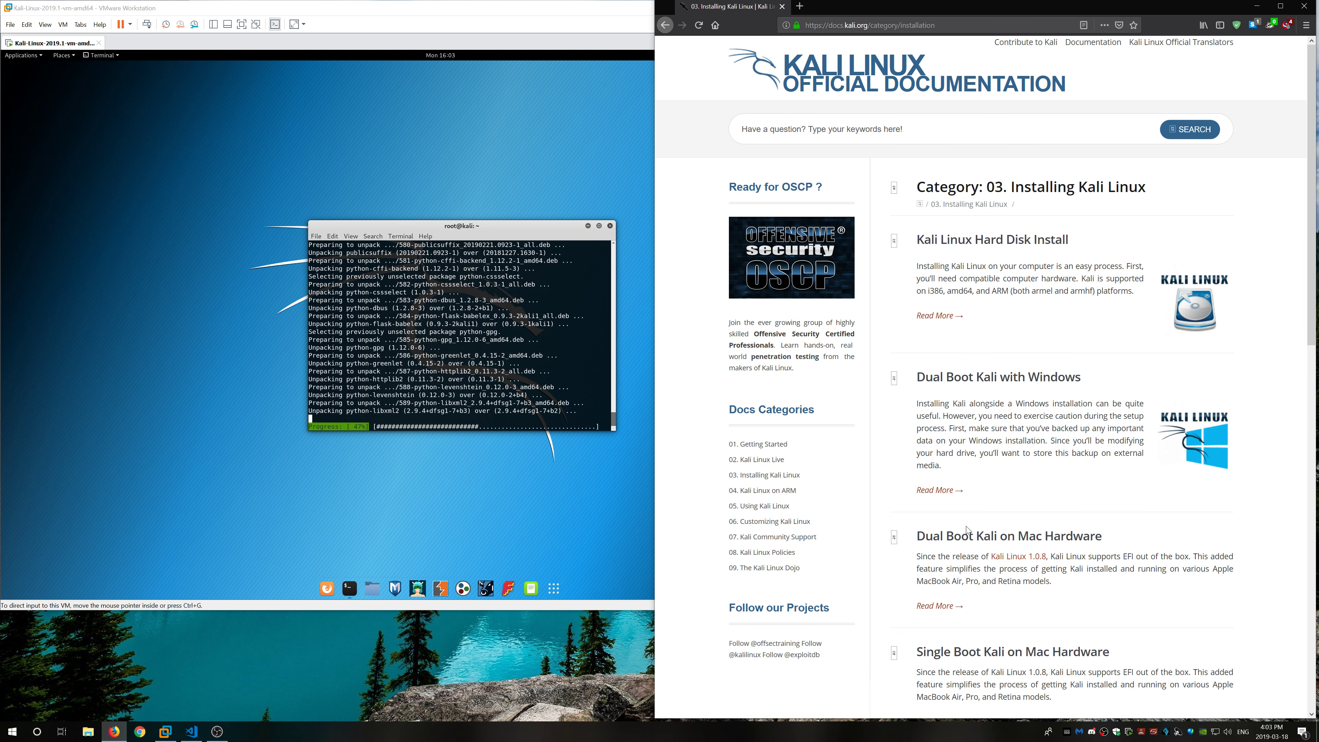
pyautogui.scroll(-6, 968, 530)
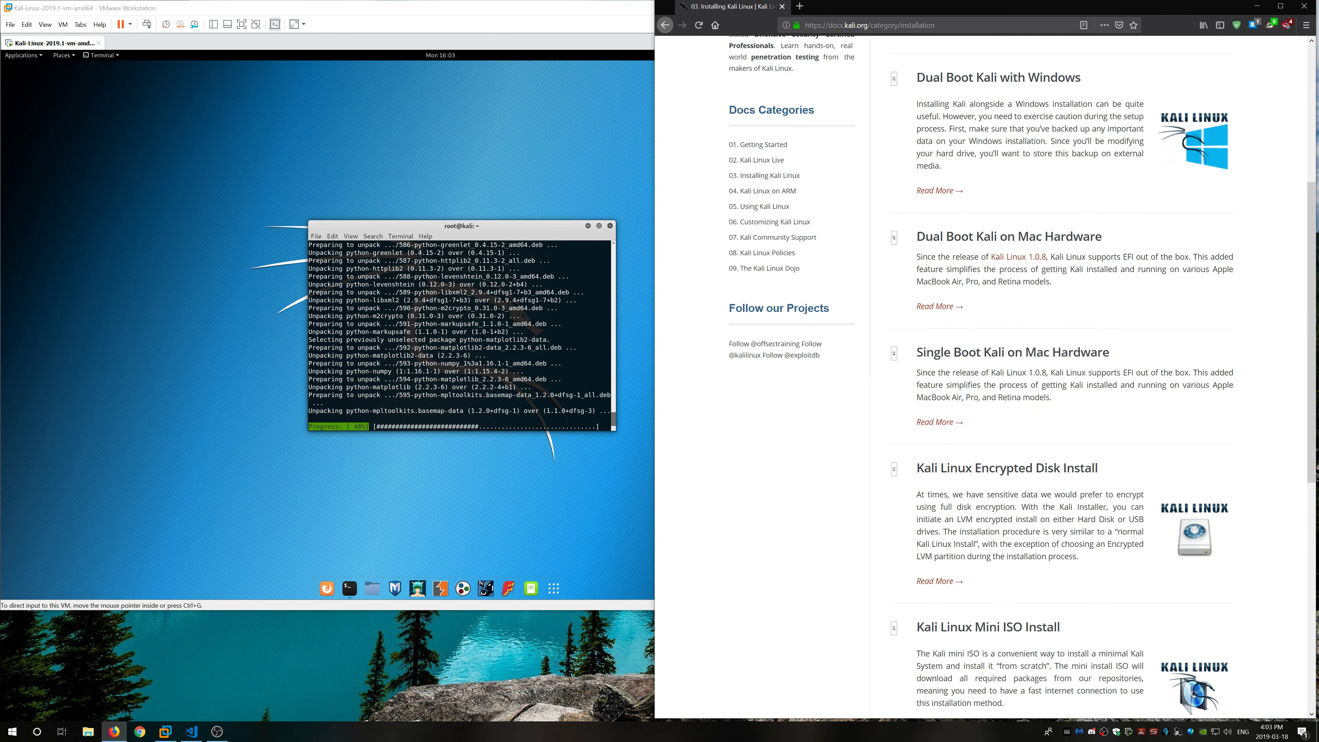
pyautogui.scroll(4, 921, 550)
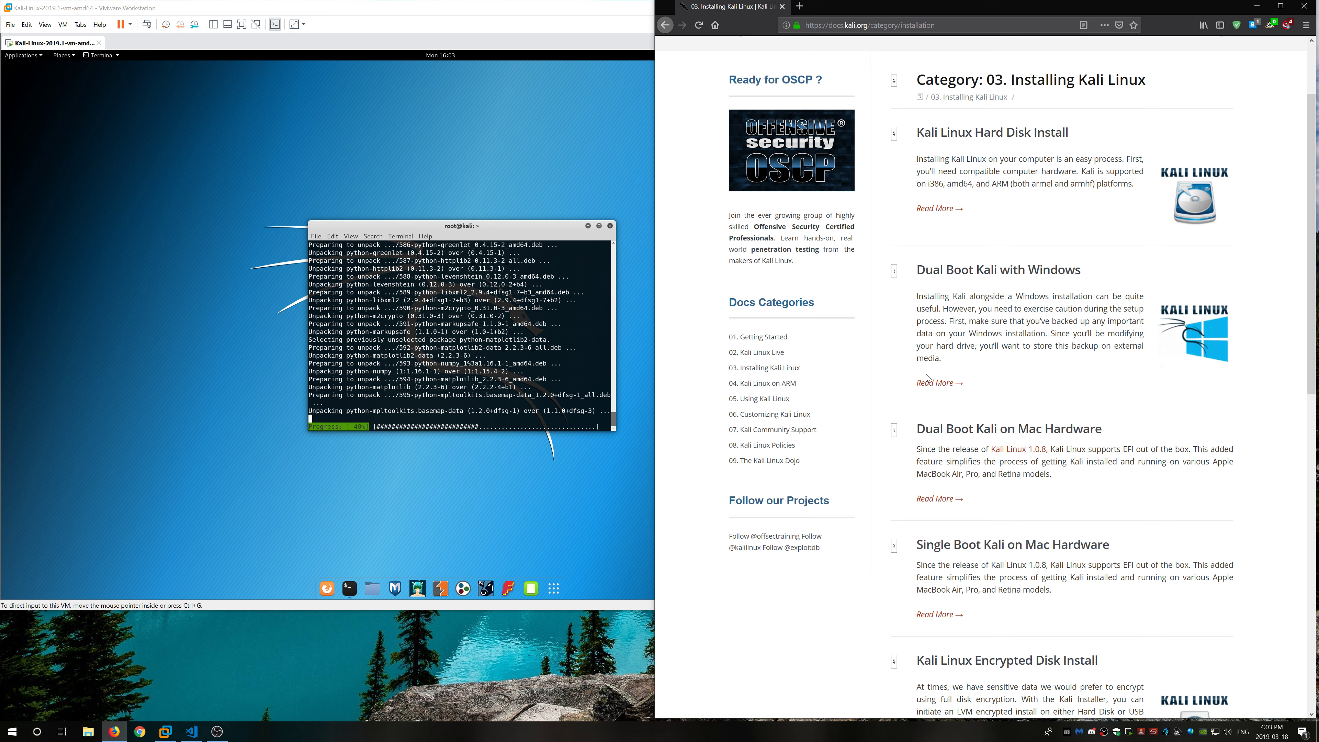
pyautogui.scroll(2, 963, 226)
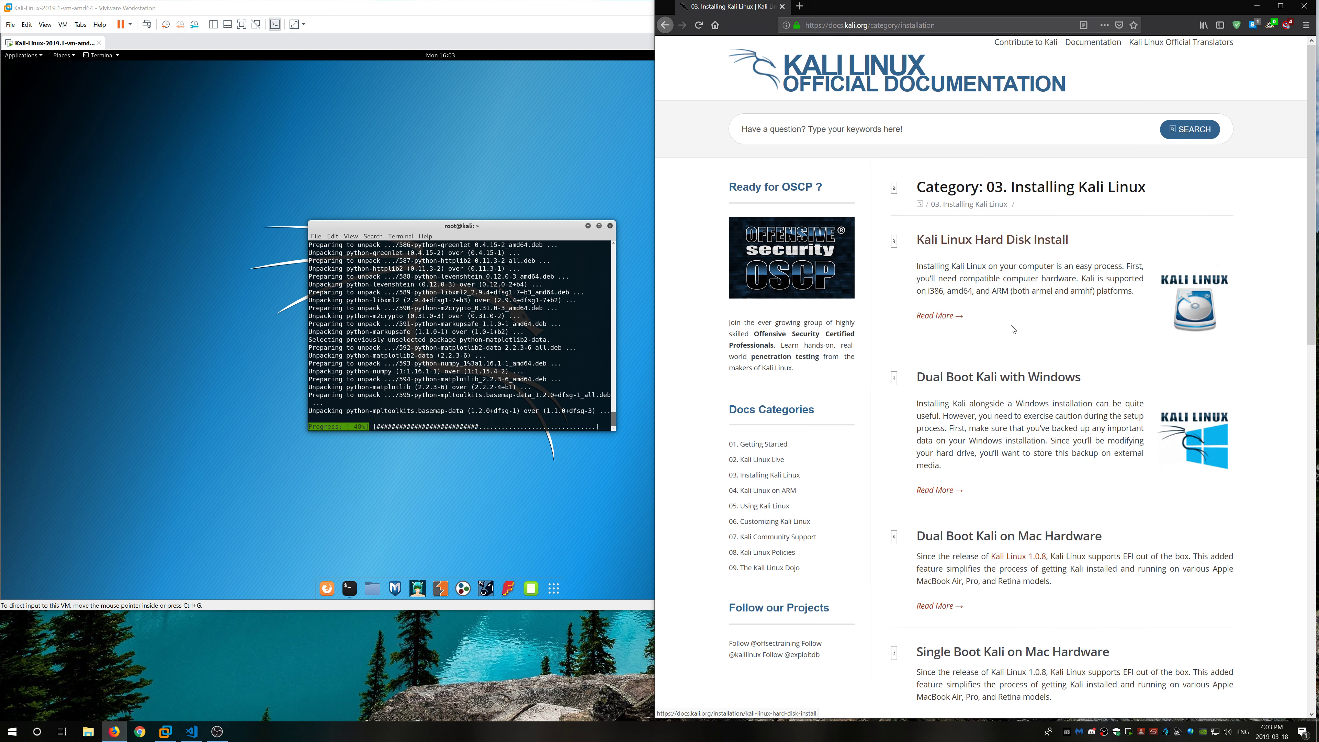
pyautogui.scroll(-3, 1031, 435)
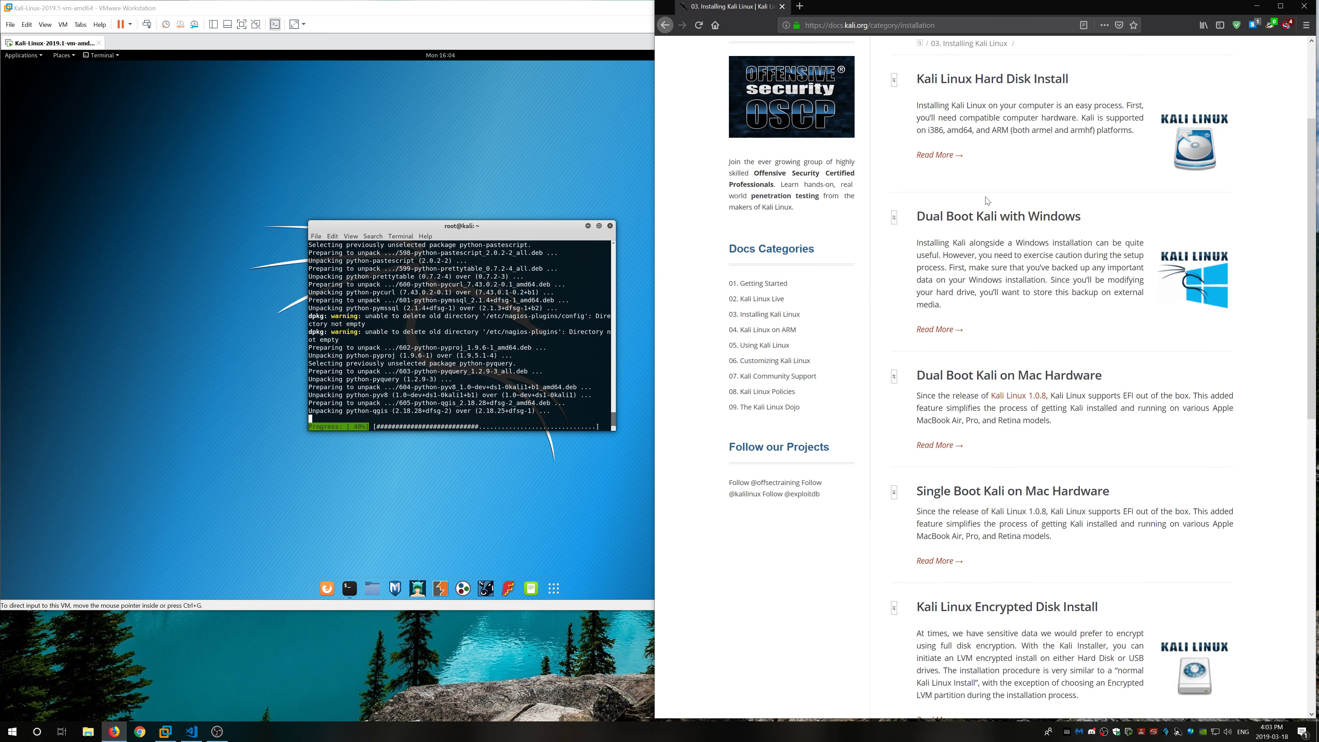
pyautogui.scroll(-3, 989, 397)
pyautogui.click(504, 522)
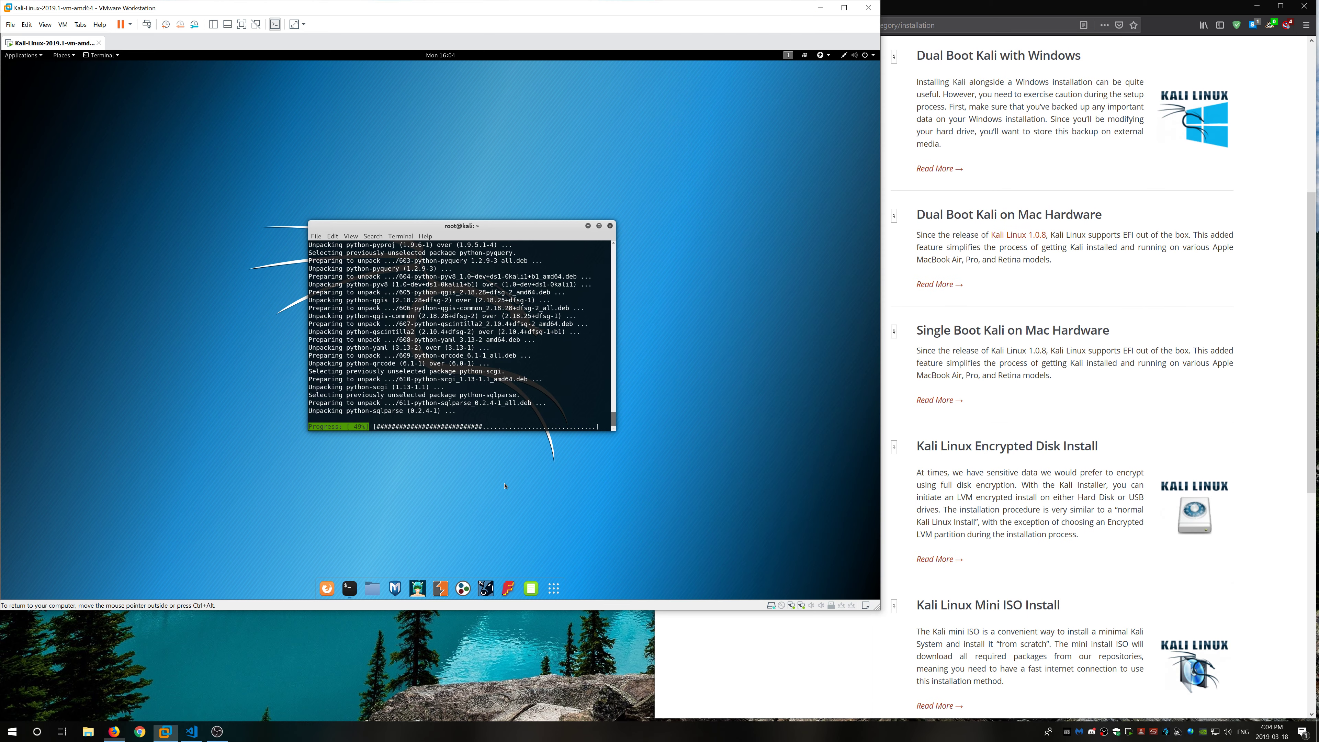
pyautogui.click(554, 589)
pyautogui.scroll(-2, 534, 271)
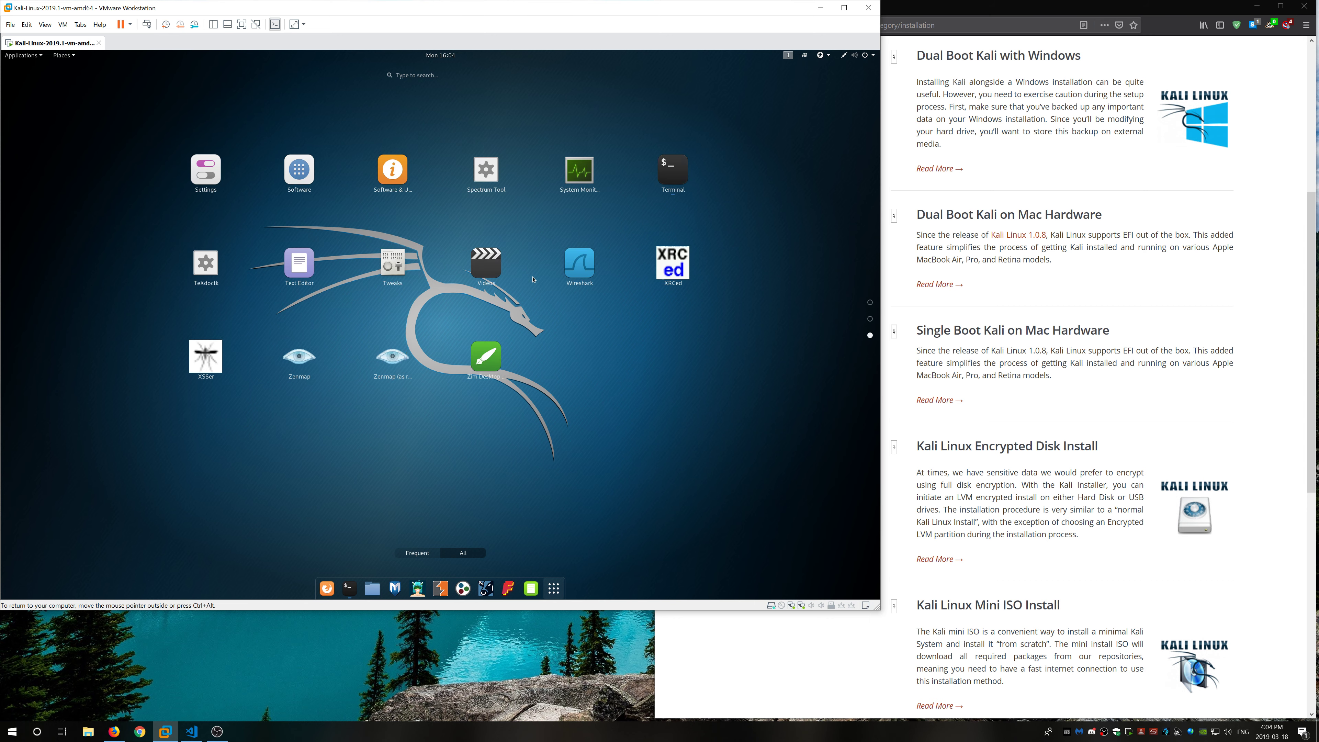
pyautogui.click(580, 161)
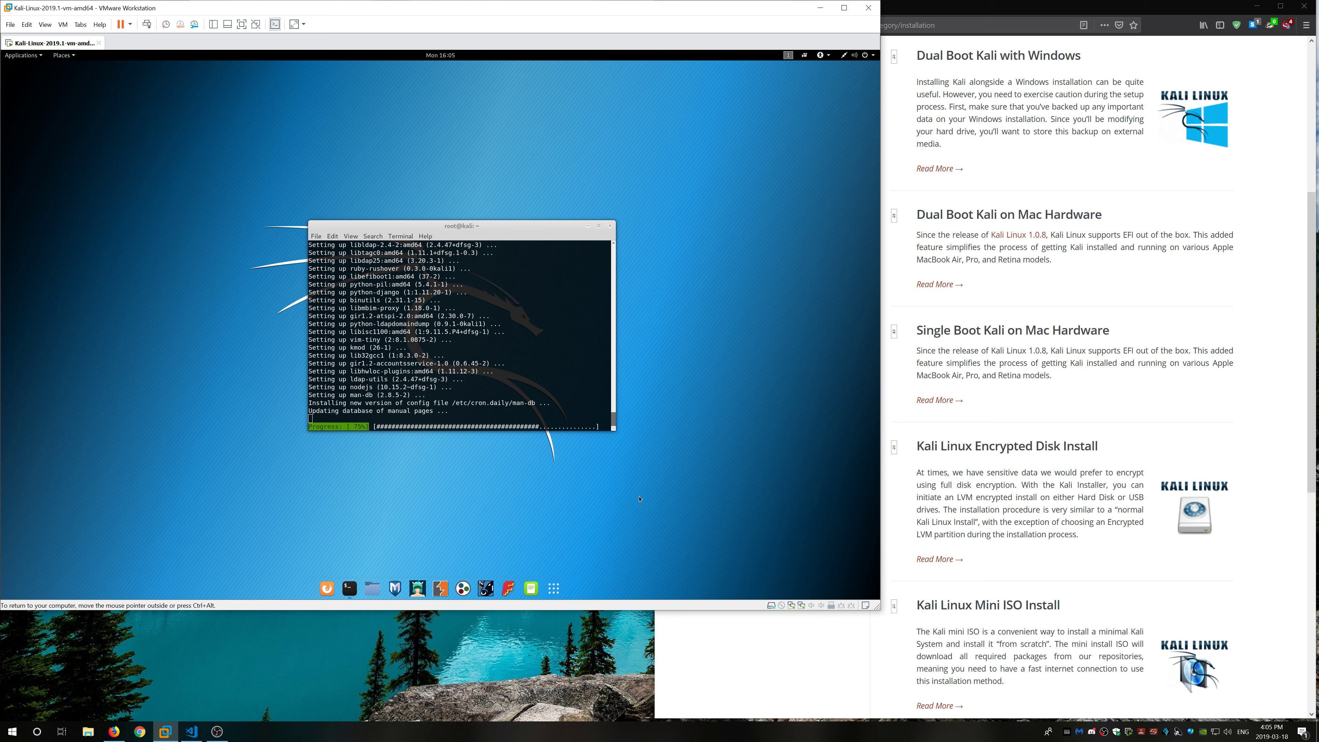
# Step: Close Firefox and enlarge the VS Code notes window while the upgrade finishes
pyautogui.click(1304, 6)
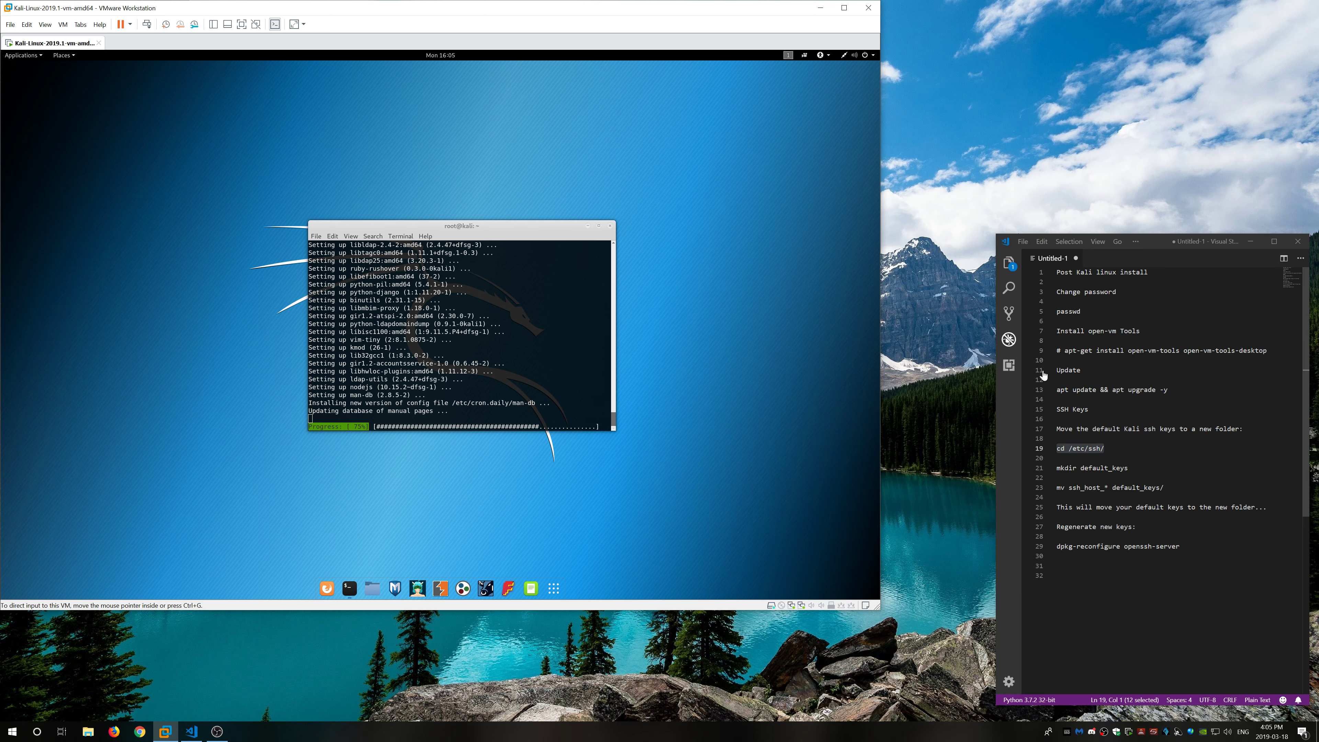
pyautogui.moveTo(1161, 242); pyautogui.dragTo(1112, 143)
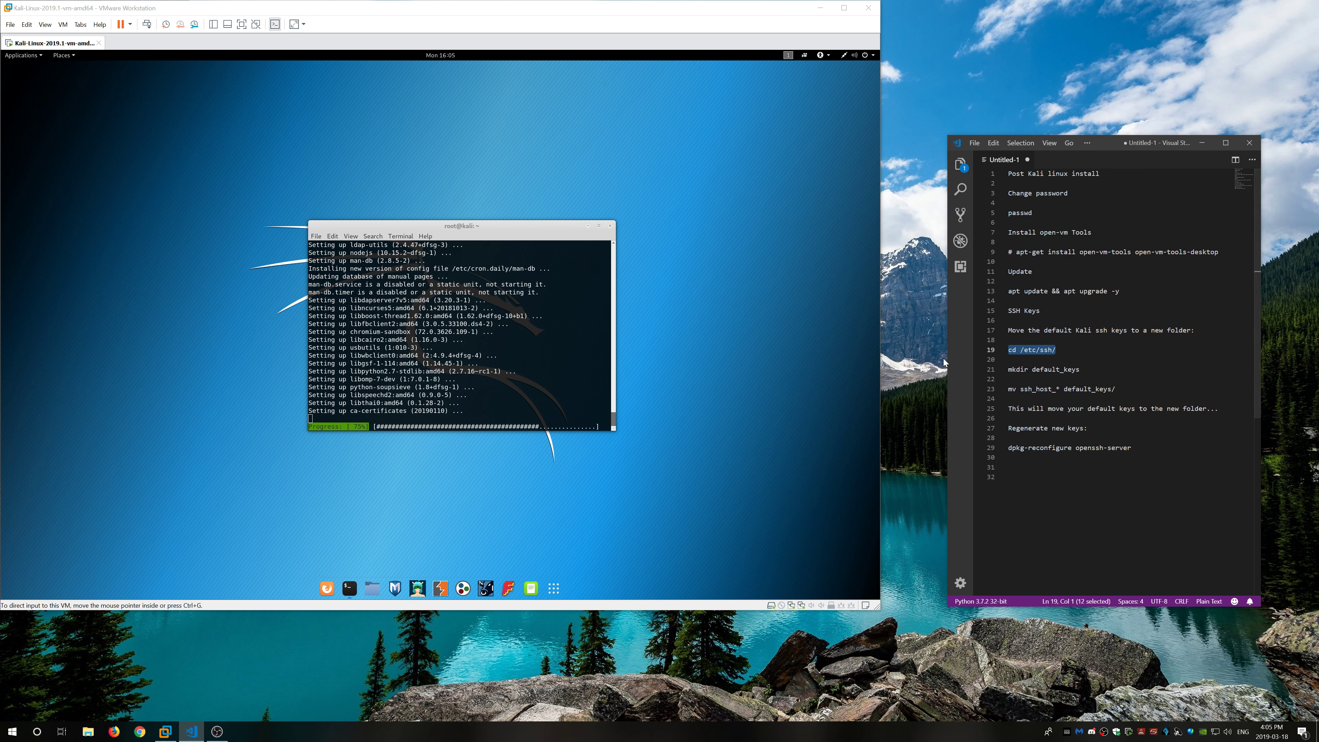
pyautogui.moveTo(947, 358); pyautogui.dragTo(891, 358)
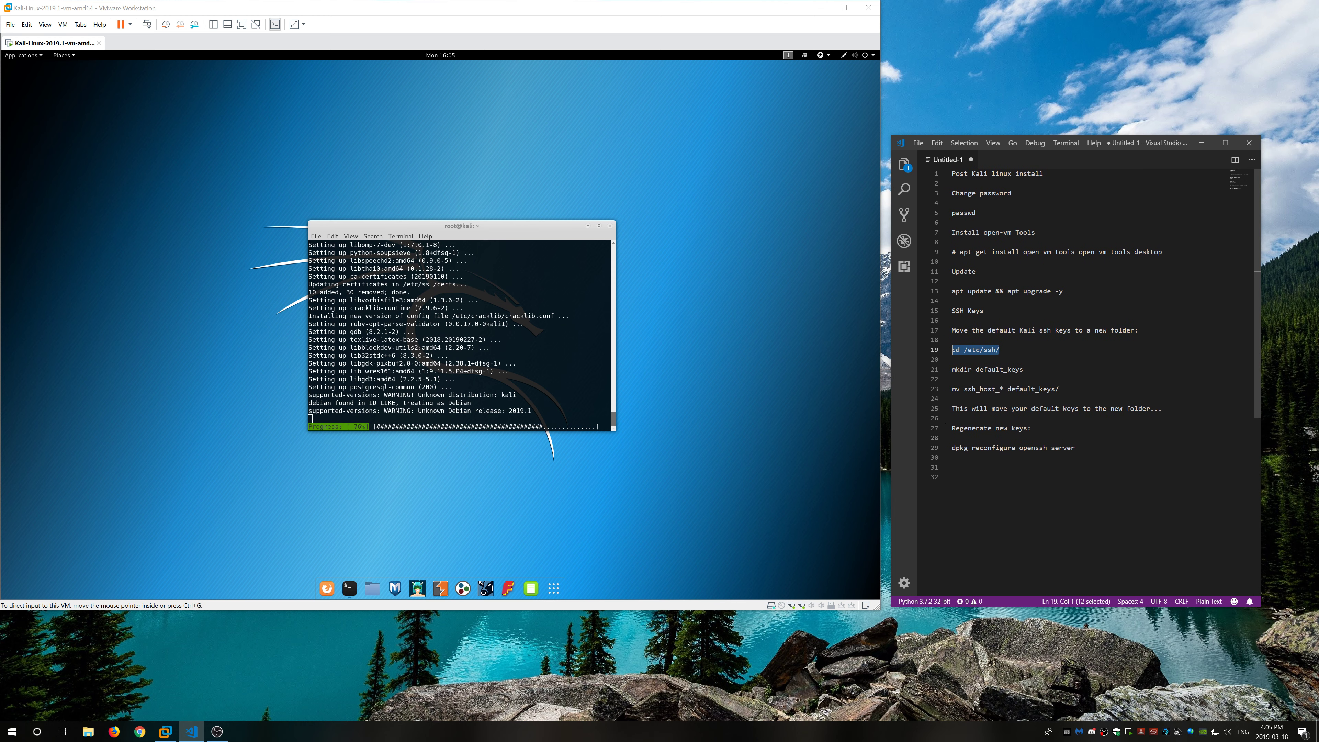
pyautogui.moveTo(1107, 606); pyautogui.dragTo(1106, 610)
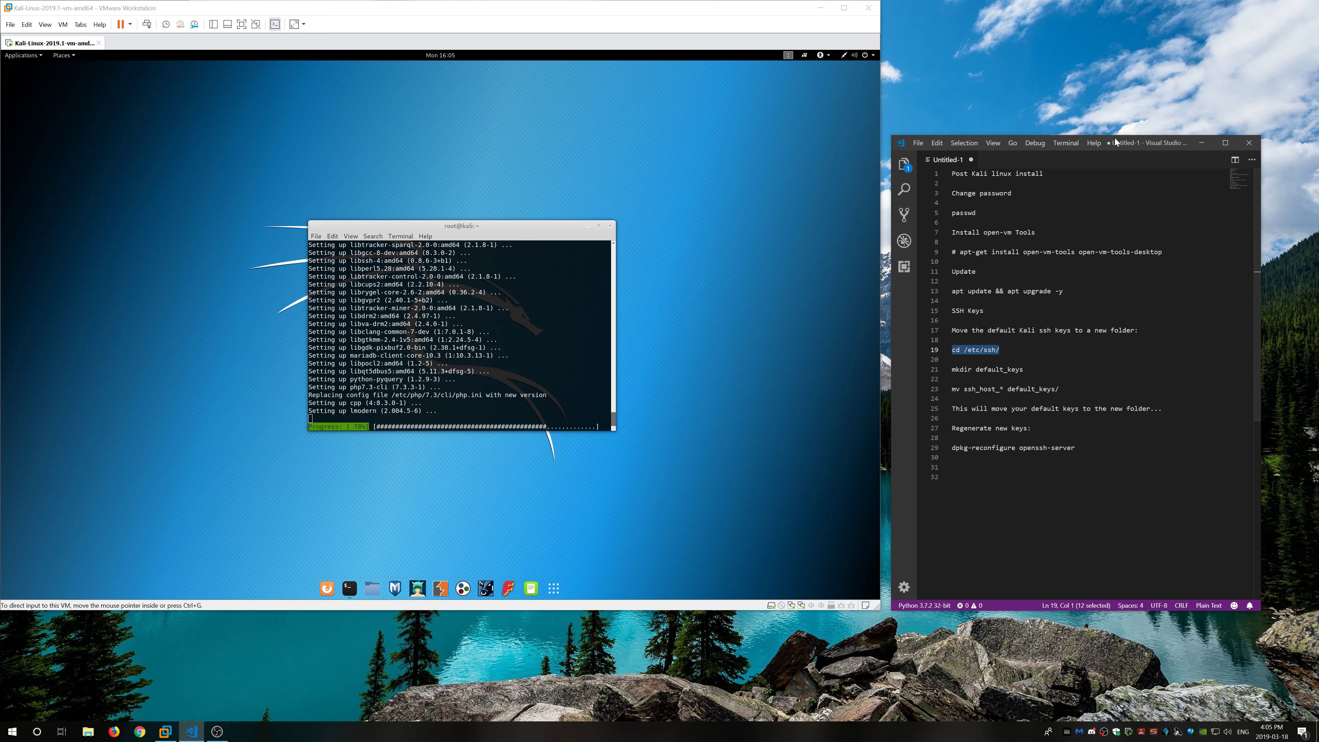
pyautogui.moveTo(1114, 135); pyautogui.dragTo(1114, 127)
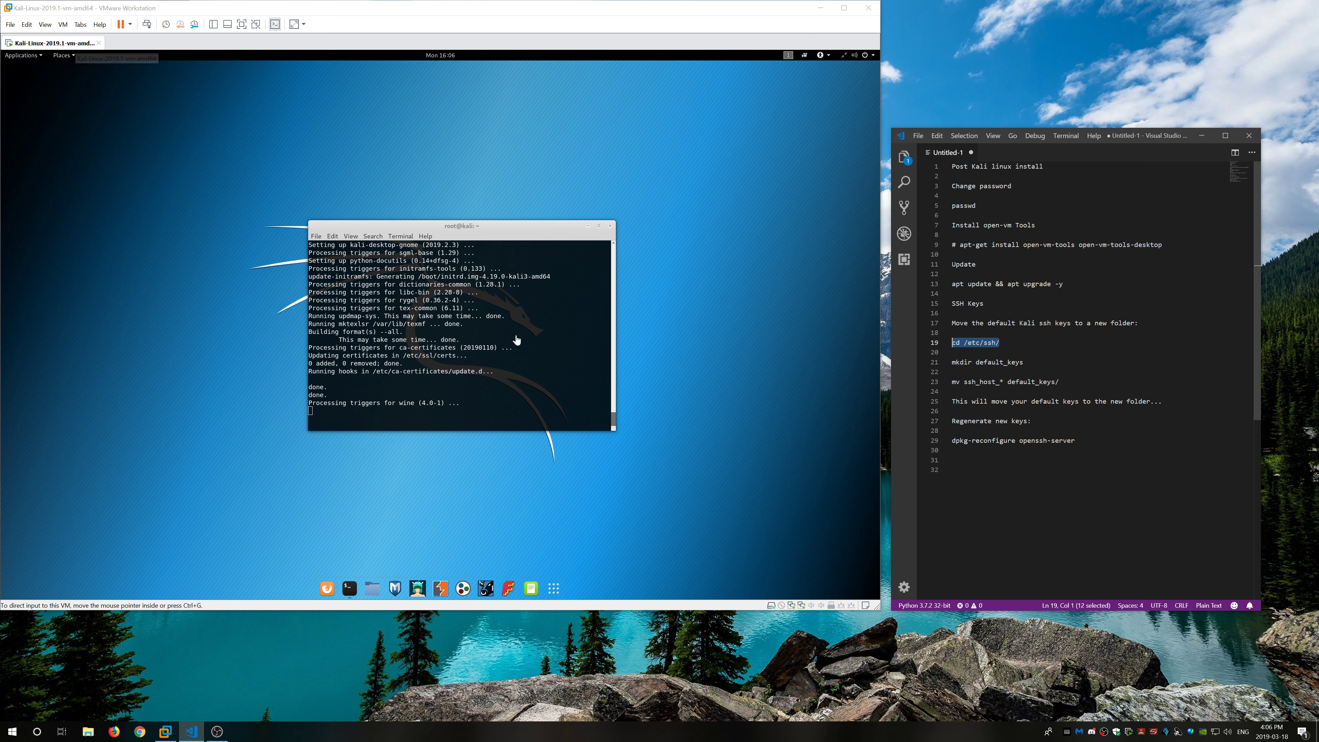
# Step: Reboot the Kali VM from the terminal after the upgrade
pyautogui.click(541, 348)
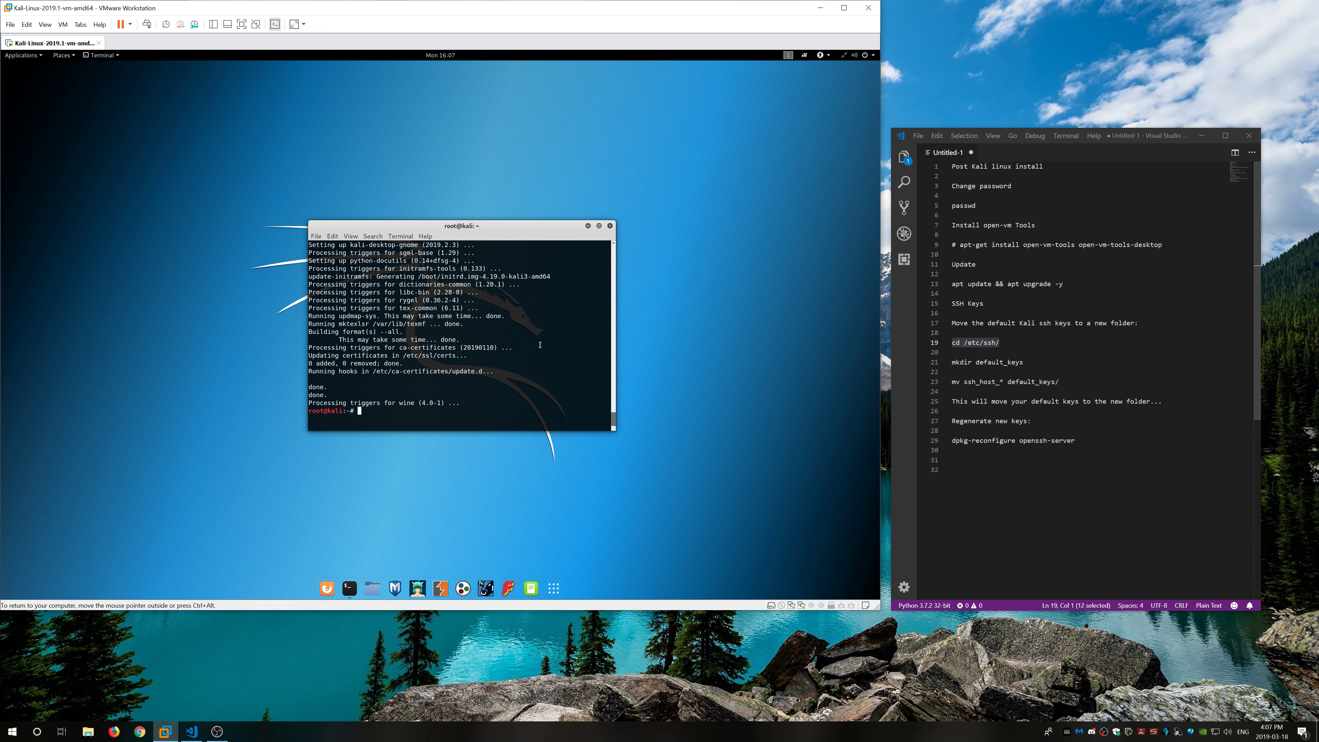
pyautogui.write('reboot')
pyautogui.press('Return')
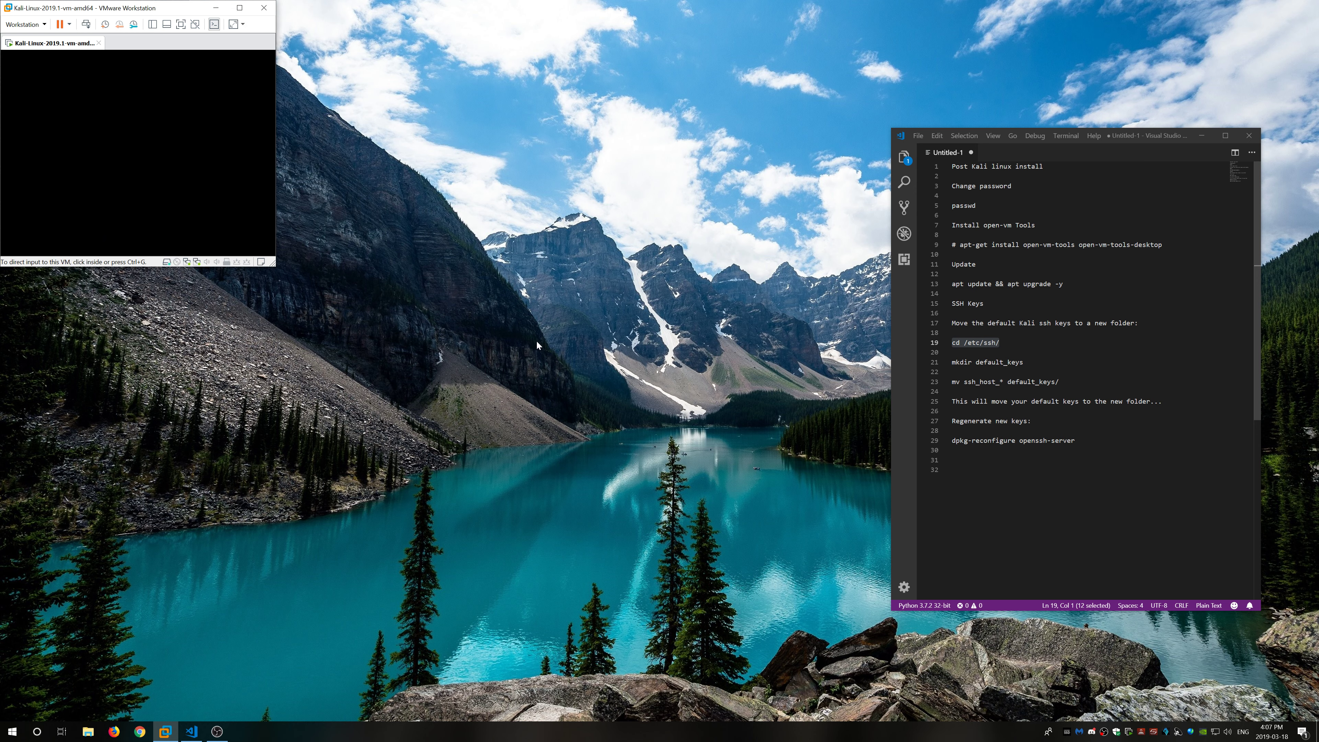
# Step: Sign back in to Kali after the reboot and place a new terminal on the right
pyautogui.click(41, 185)
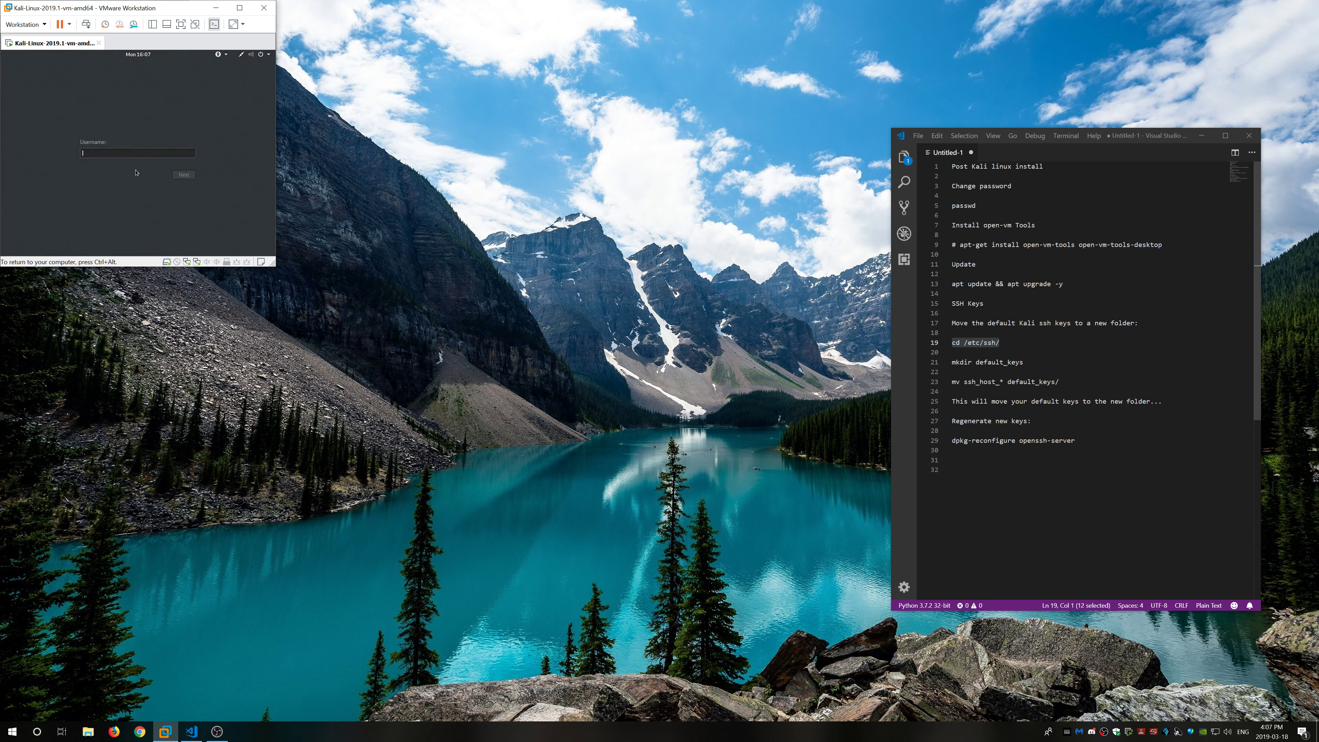
pyautogui.press('Return')
pyautogui.press('Return')
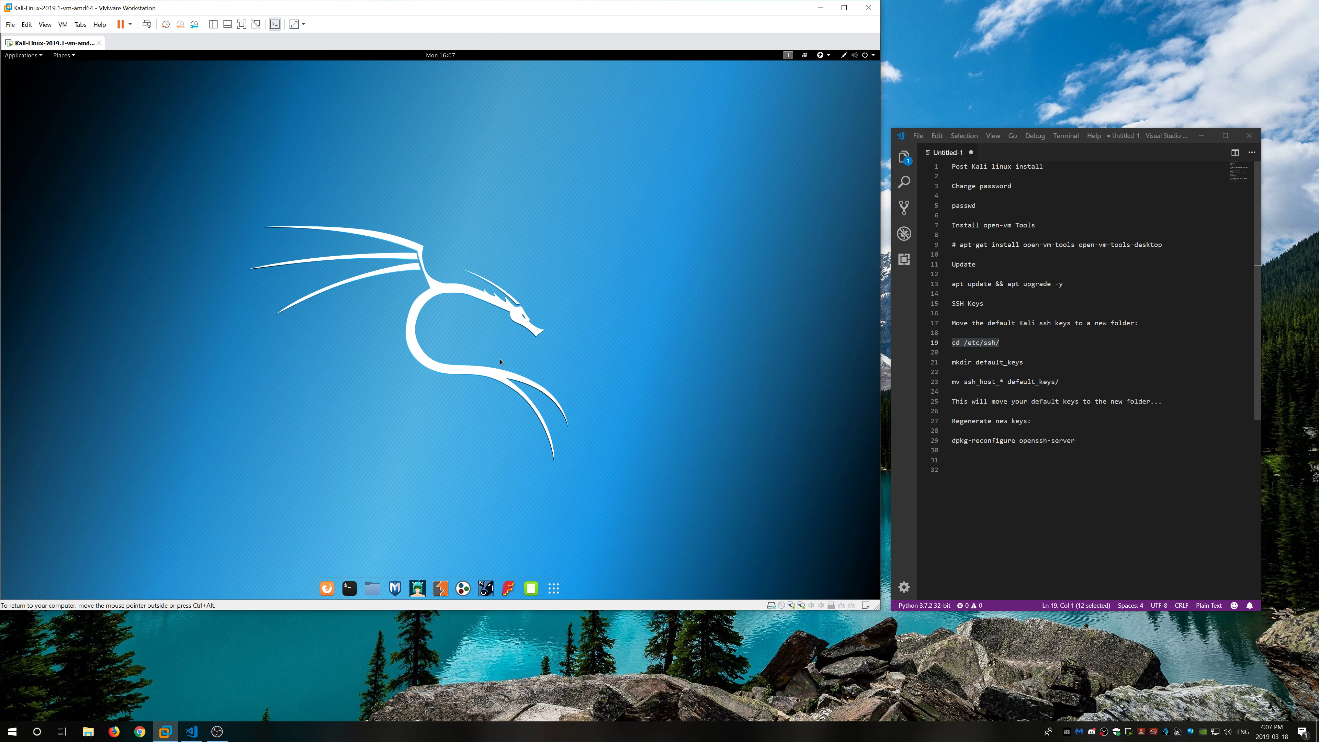
pyautogui.click(353, 591)
pyautogui.moveTo(367, 106); pyautogui.dragTo(745, 212)
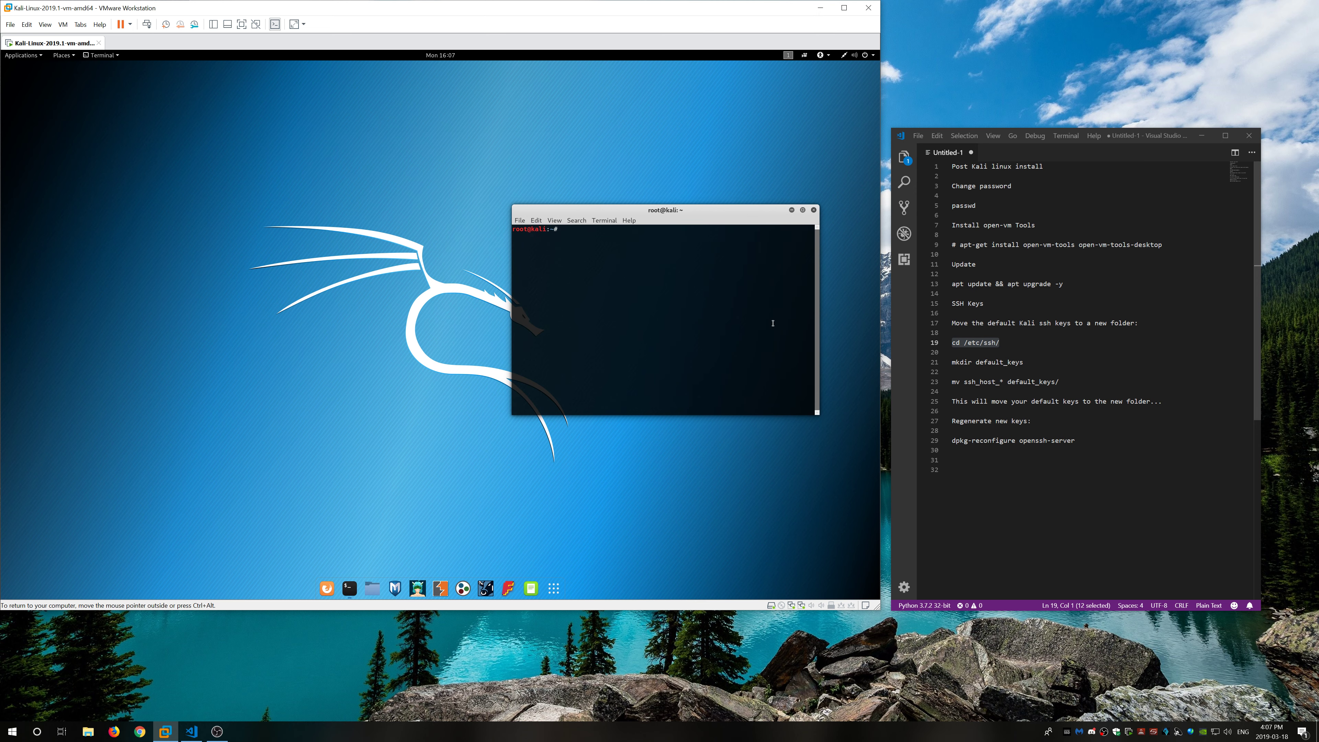
# Step: Change into /etc/ssh, list its ssh_host key files, and type mkdir default_keys
pyautogui.write('cd /etc/ssh/')
pyautogui.press('Return')
pyautogui.write('ls')
pyautogui.press('Return')
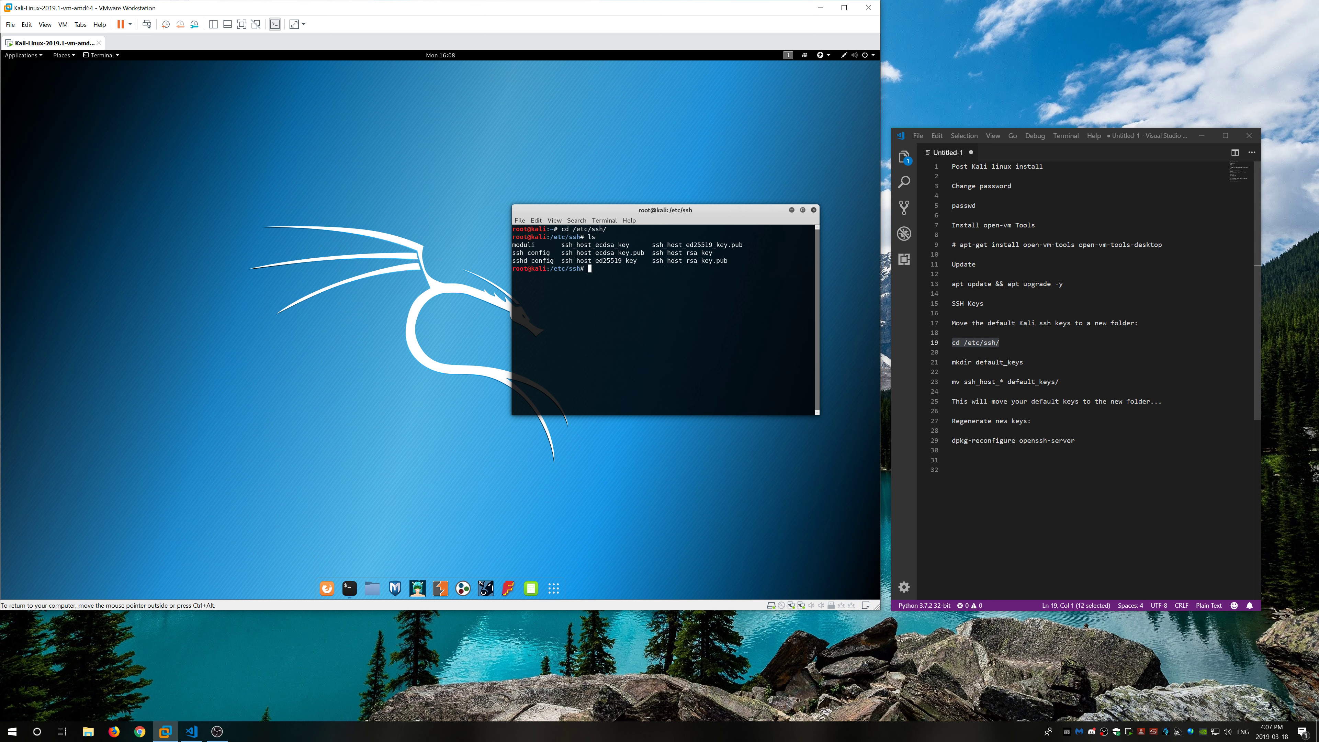
pyautogui.write('mkdir default_keys')
# Step: Open the Files manager beside the terminal and make its icons smaller
pyautogui.click(373, 588)
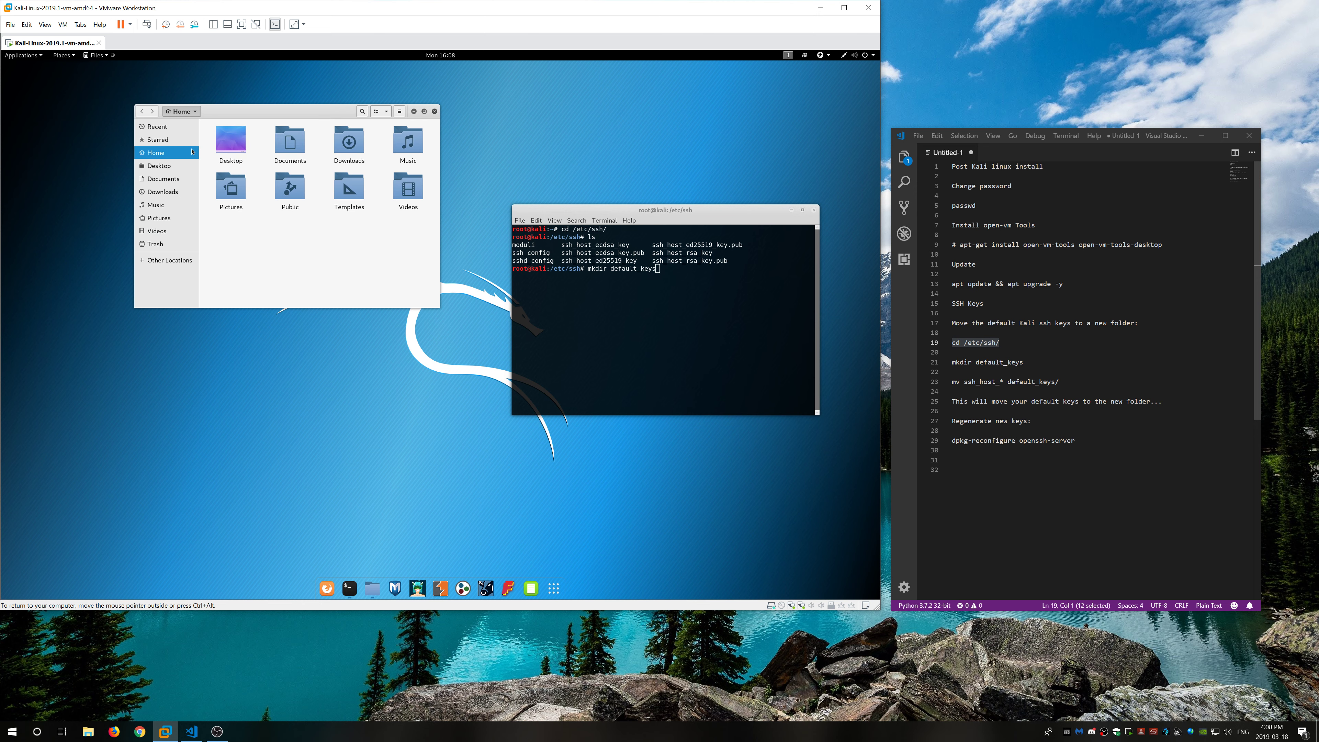
pyautogui.moveTo(246, 117); pyautogui.dragTo(280, 197)
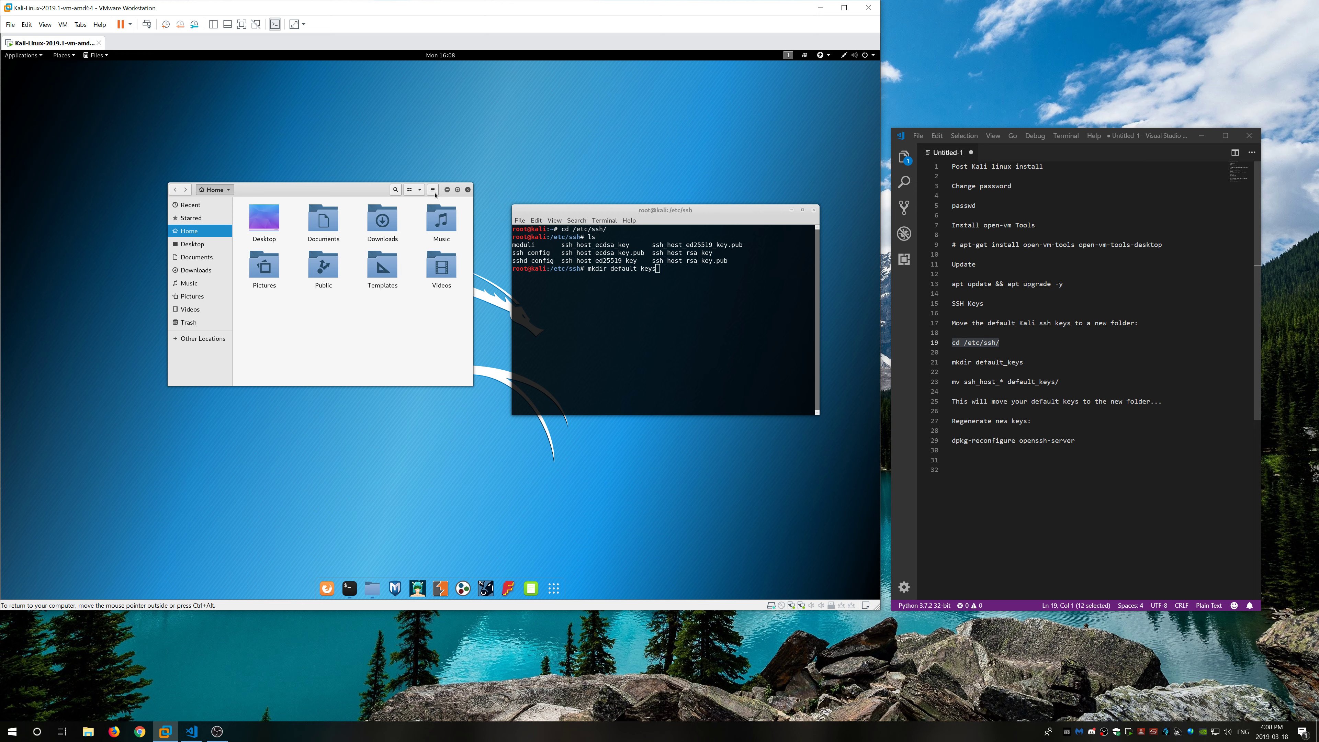
pyautogui.click(419, 190)
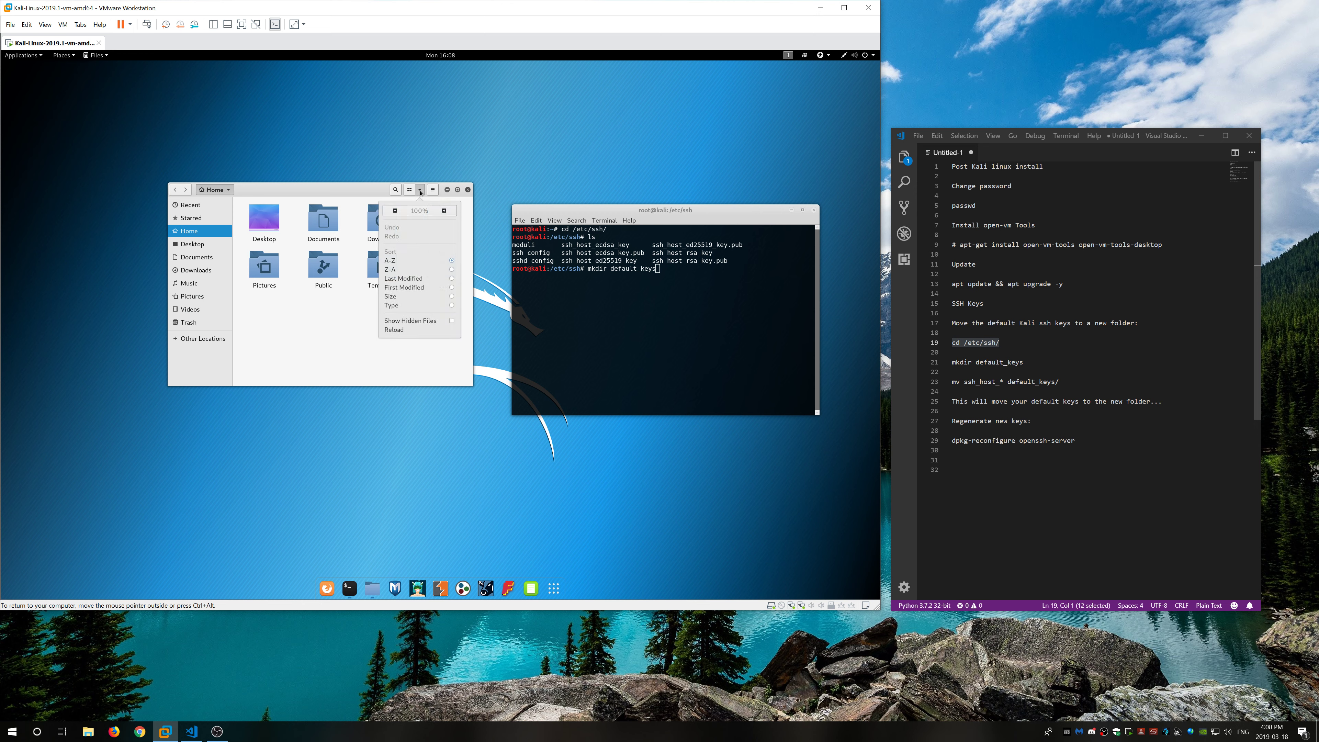
pyautogui.click(394, 211)
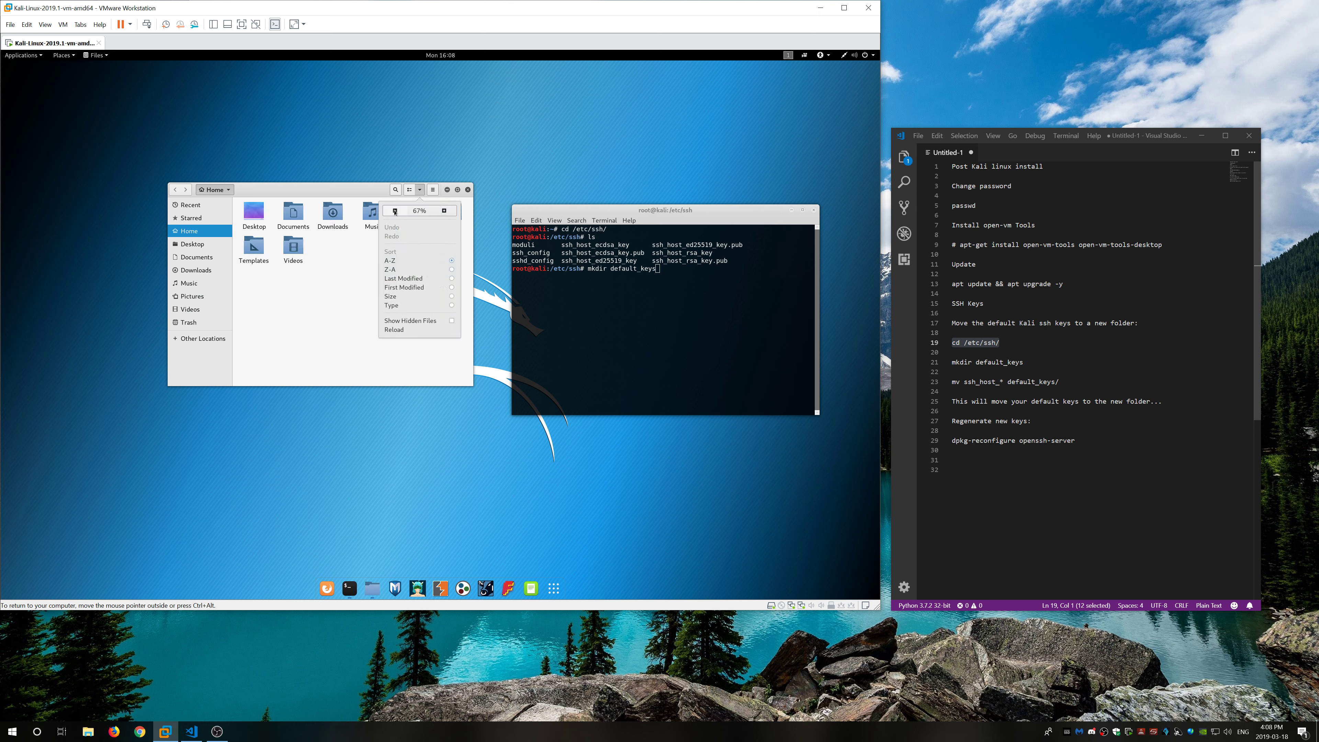
pyautogui.click(206, 340)
# Step: Browse in Files through Other Locations > Computer > etc to the ssh folder, then refocus the terminal
pyautogui.click(207, 339)
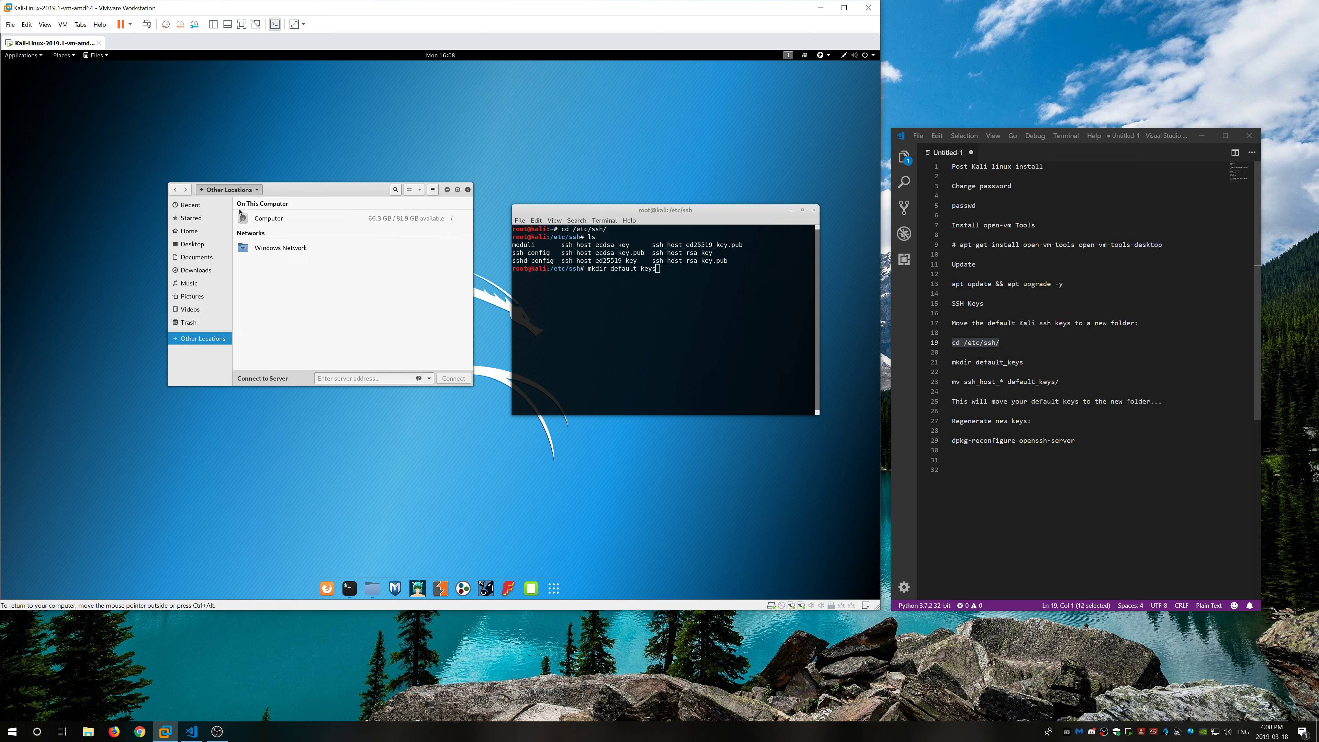
pyautogui.click(271, 220)
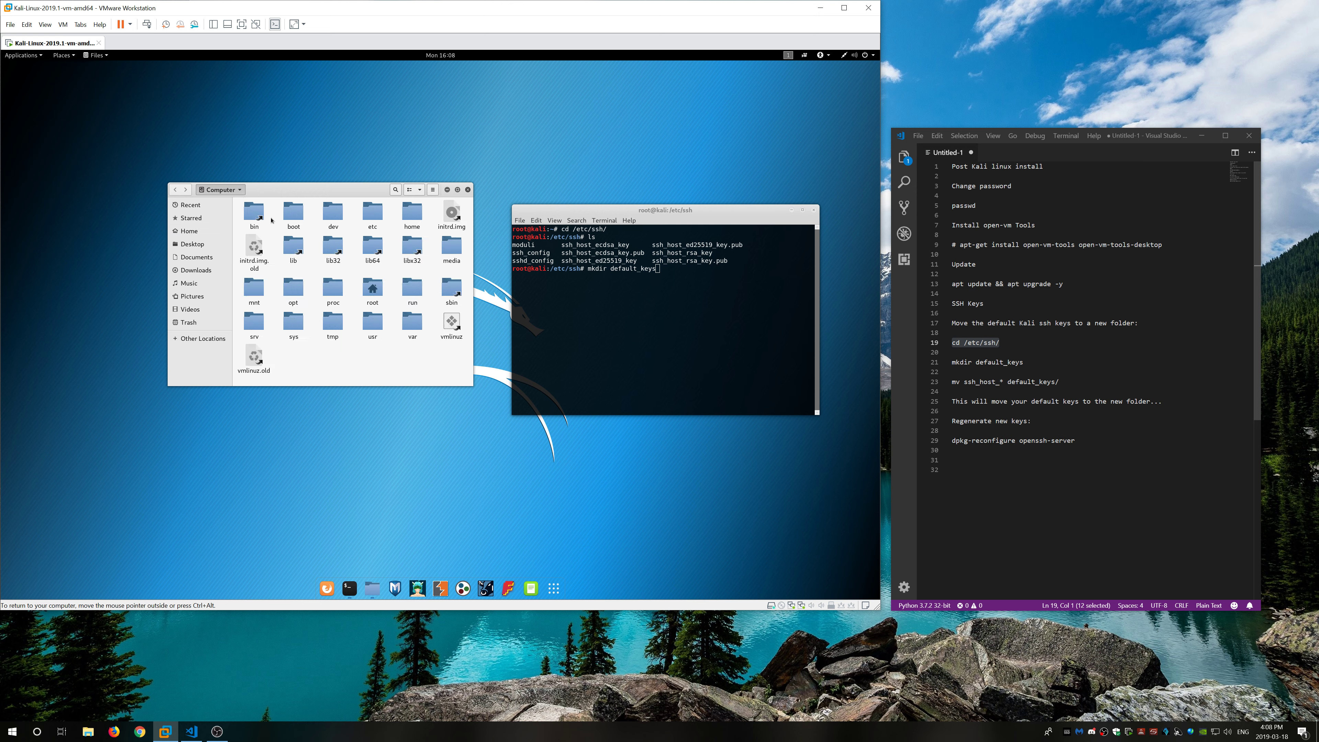
pyautogui.doubleClick(372, 213)
pyautogui.scroll(-2, 400, 271)
pyautogui.scroll(-15, 401, 271)
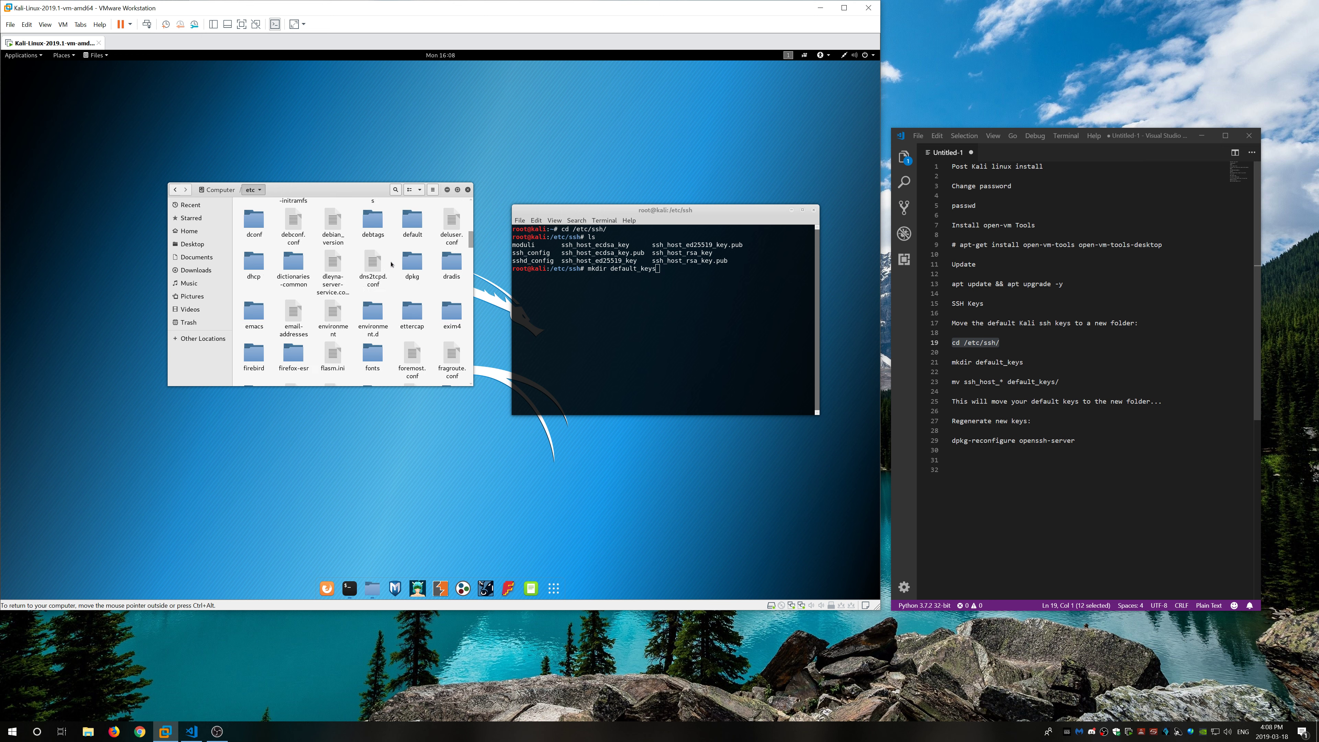
pyautogui.scroll(-5, 391, 259)
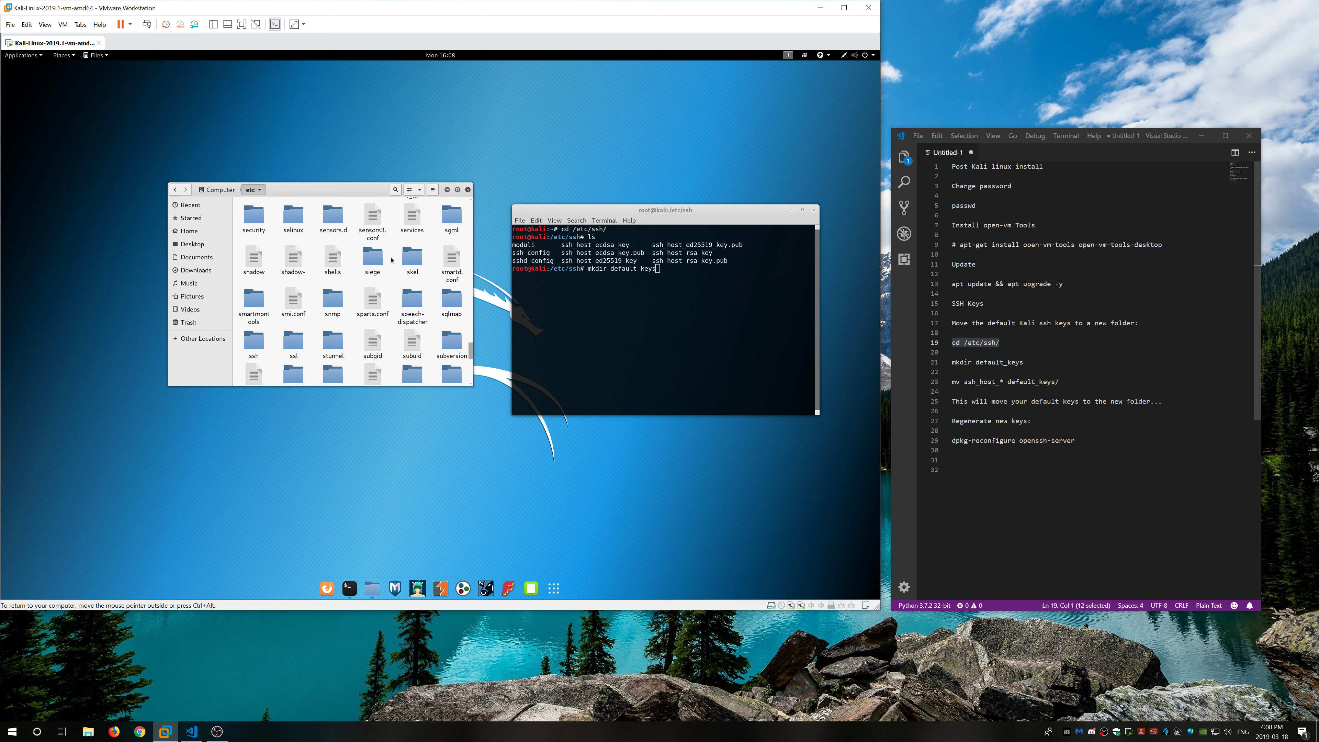
pyautogui.scroll(-2, 391, 259)
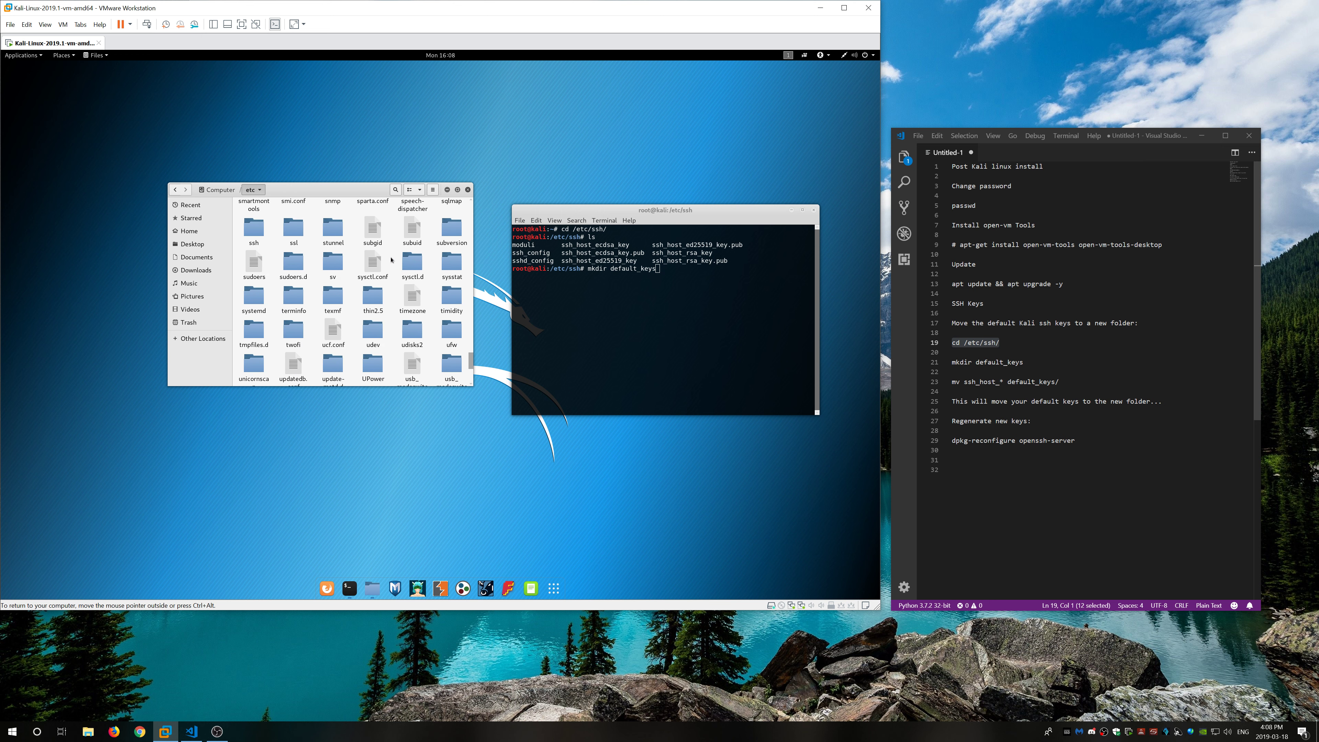
pyautogui.scroll(2, 391, 259)
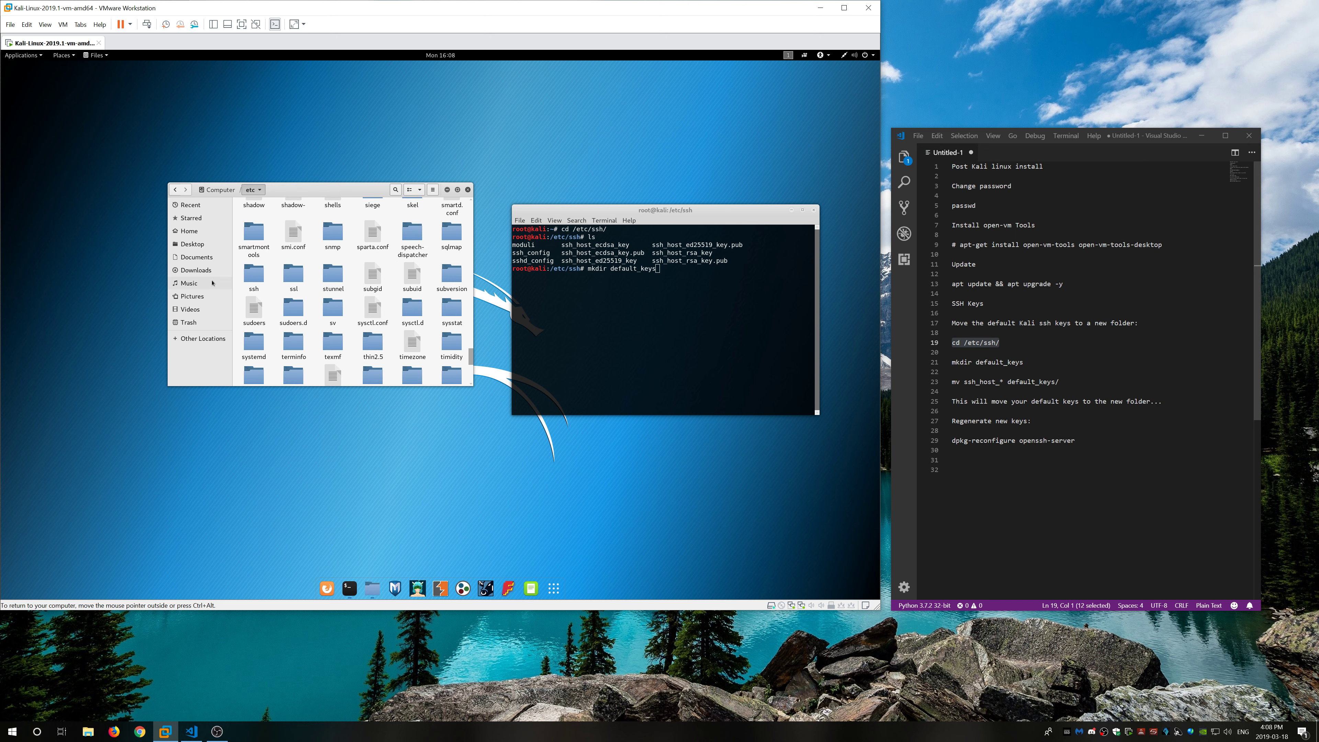
pyautogui.doubleClick(255, 271)
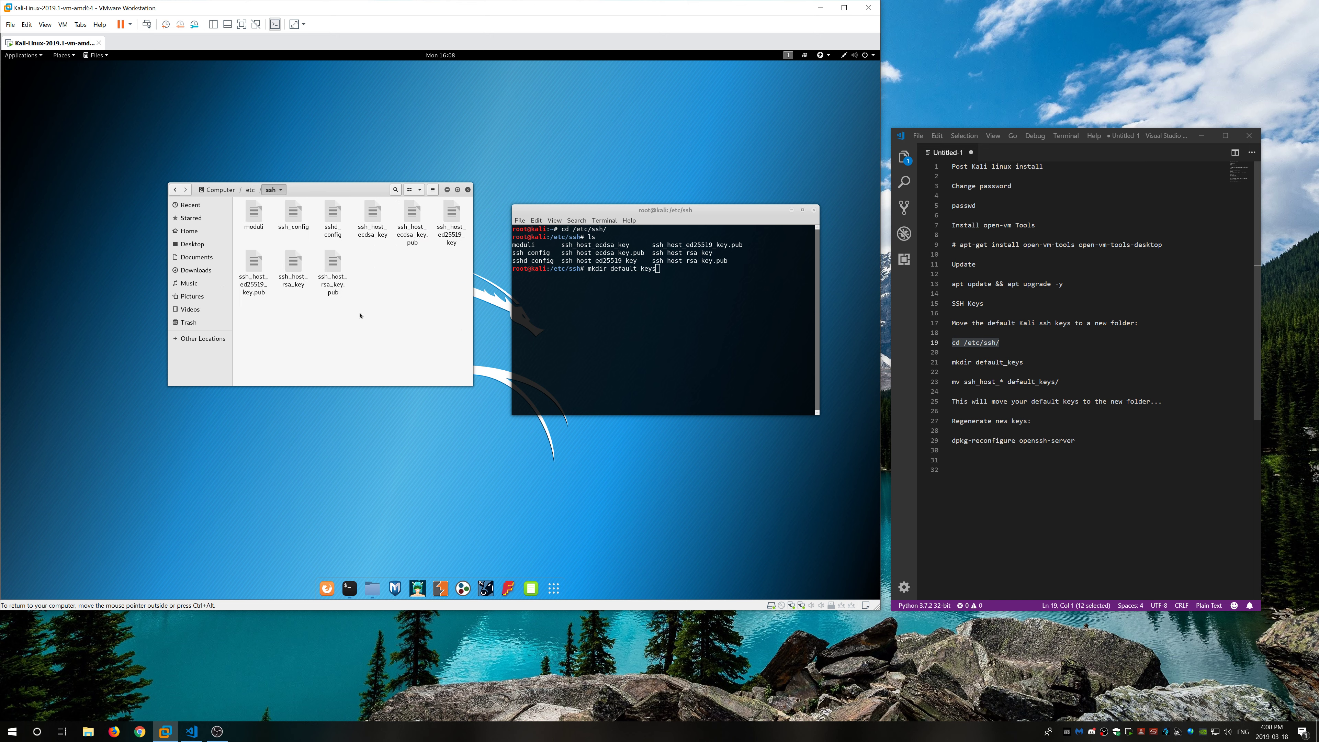
pyautogui.moveTo(379, 195); pyautogui.dragTo(393, 210)
pyautogui.click(611, 296)
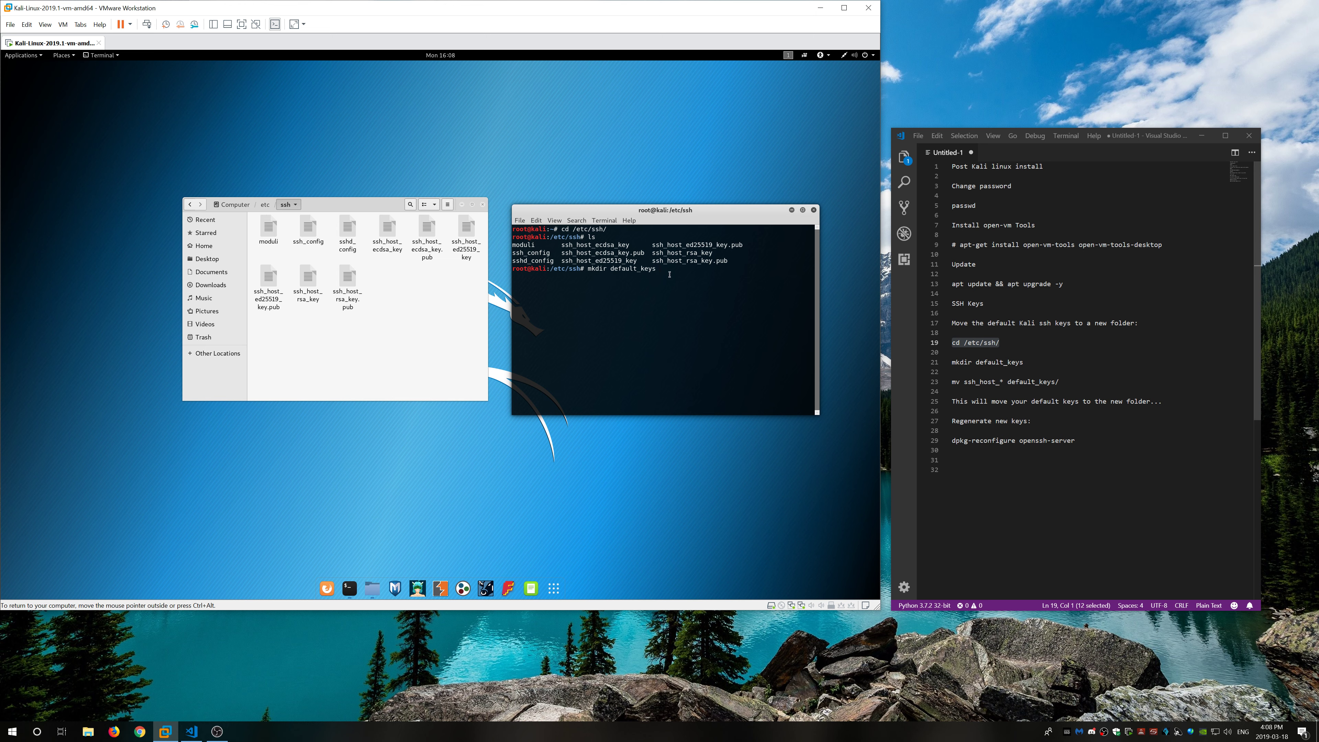
# Step: Create default_keys, move all ssh_host_* keys into it, and confirm them in Files
pyautogui.write('mkdir default_keys')
pyautogui.press('Return')
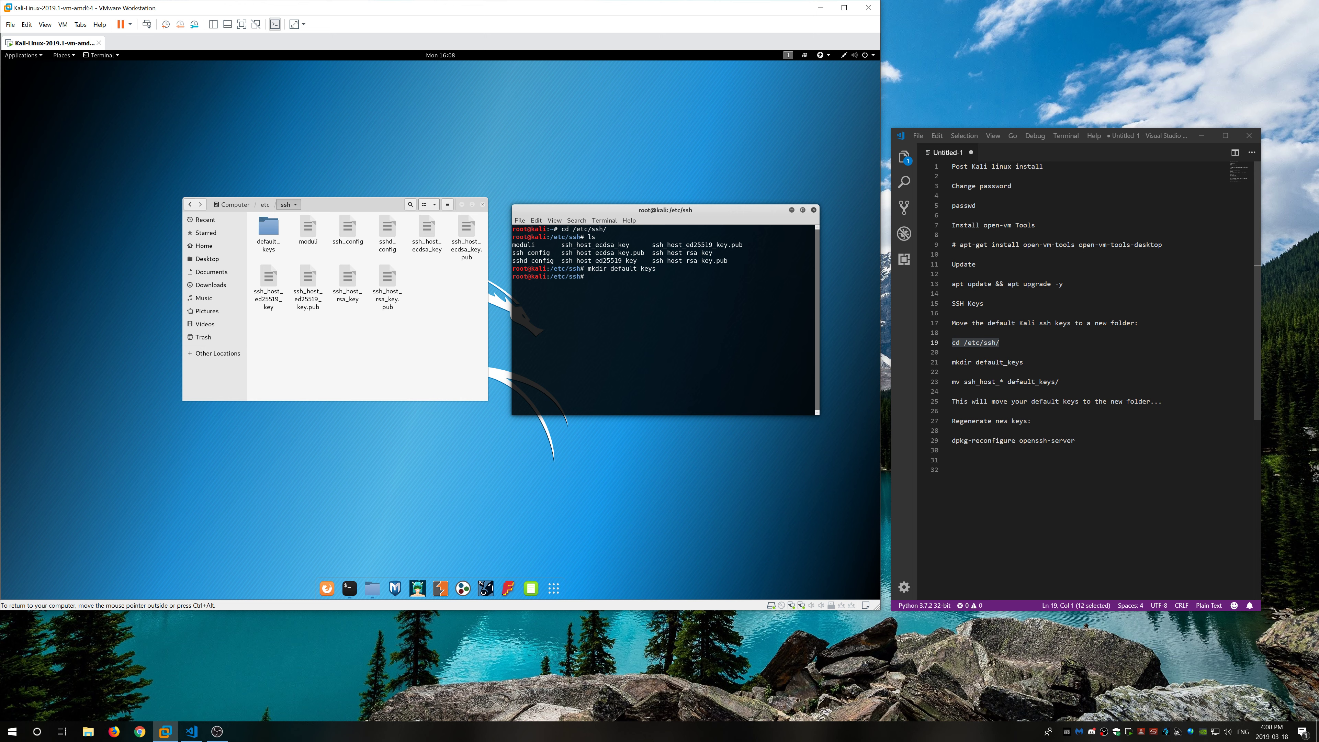
pyautogui.write('mv ssh_host_* default_keys/')
pyautogui.press('Return')
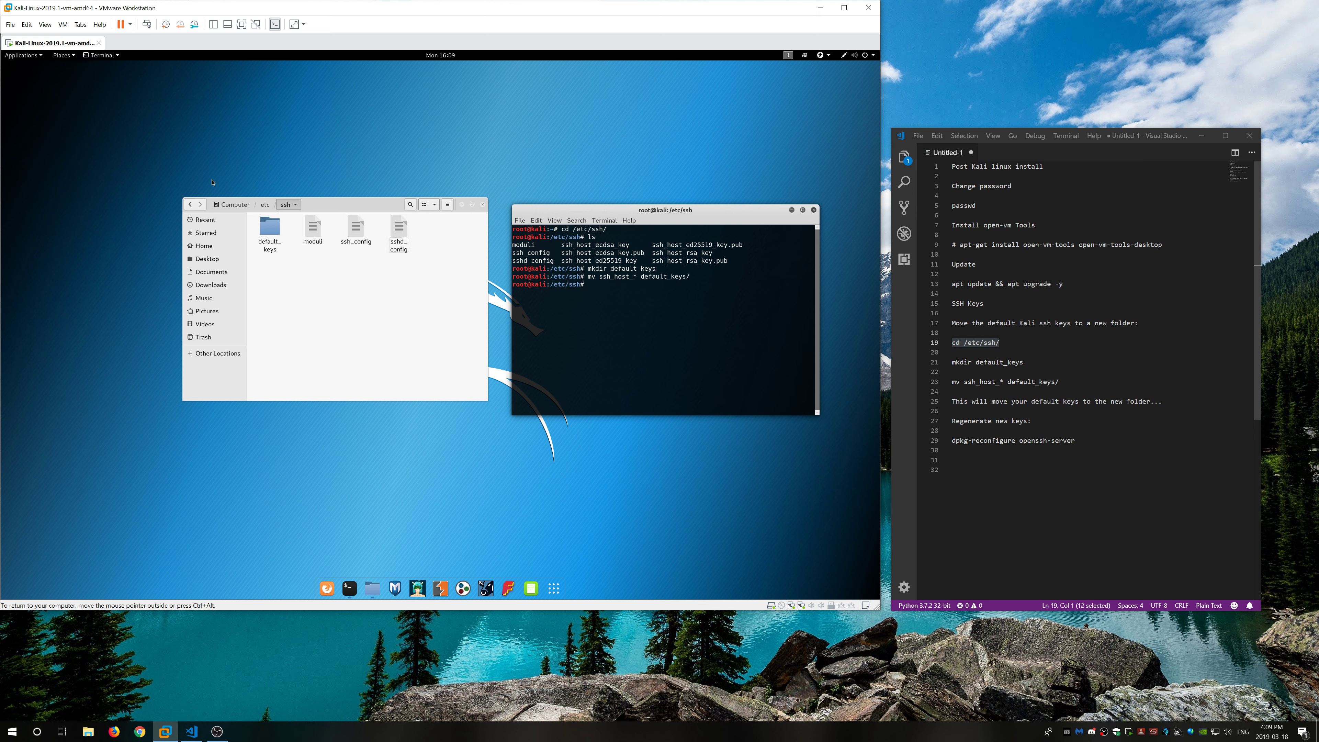
pyautogui.doubleClick(270, 231)
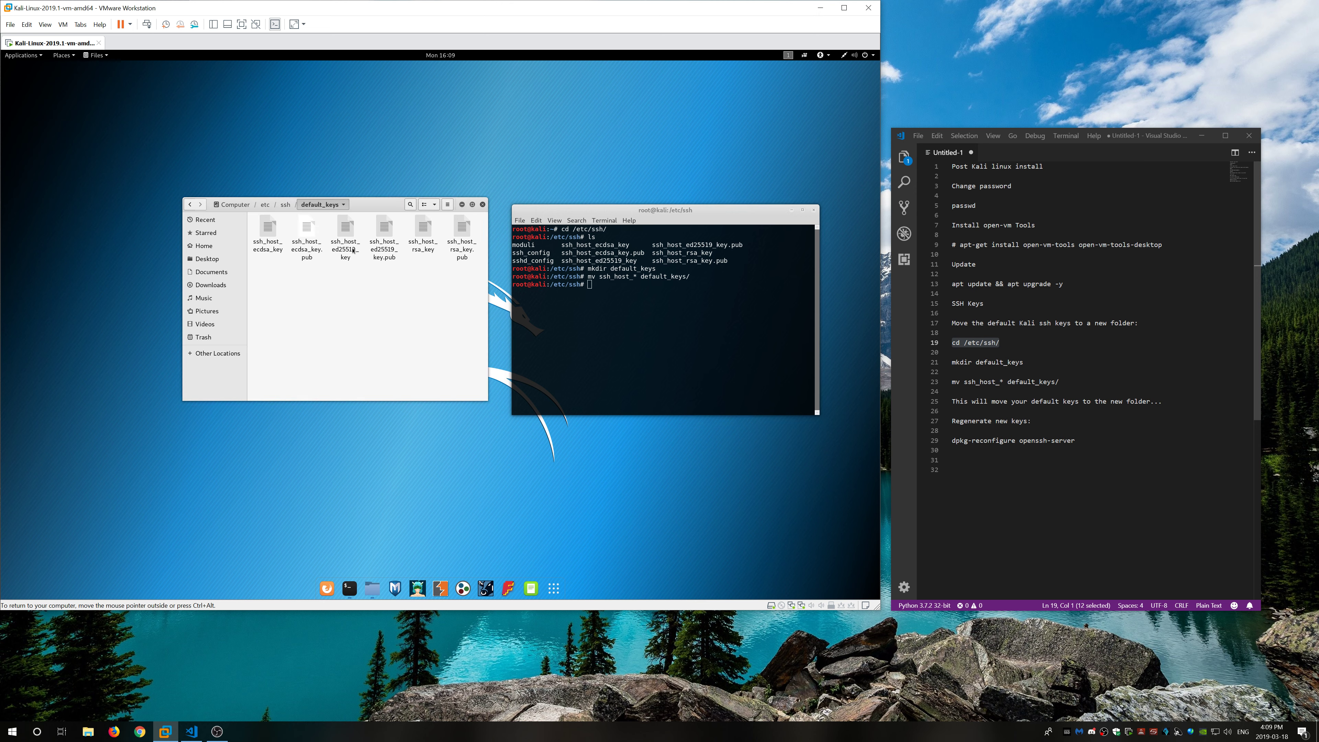
pyautogui.click(285, 204)
pyautogui.click(645, 325)
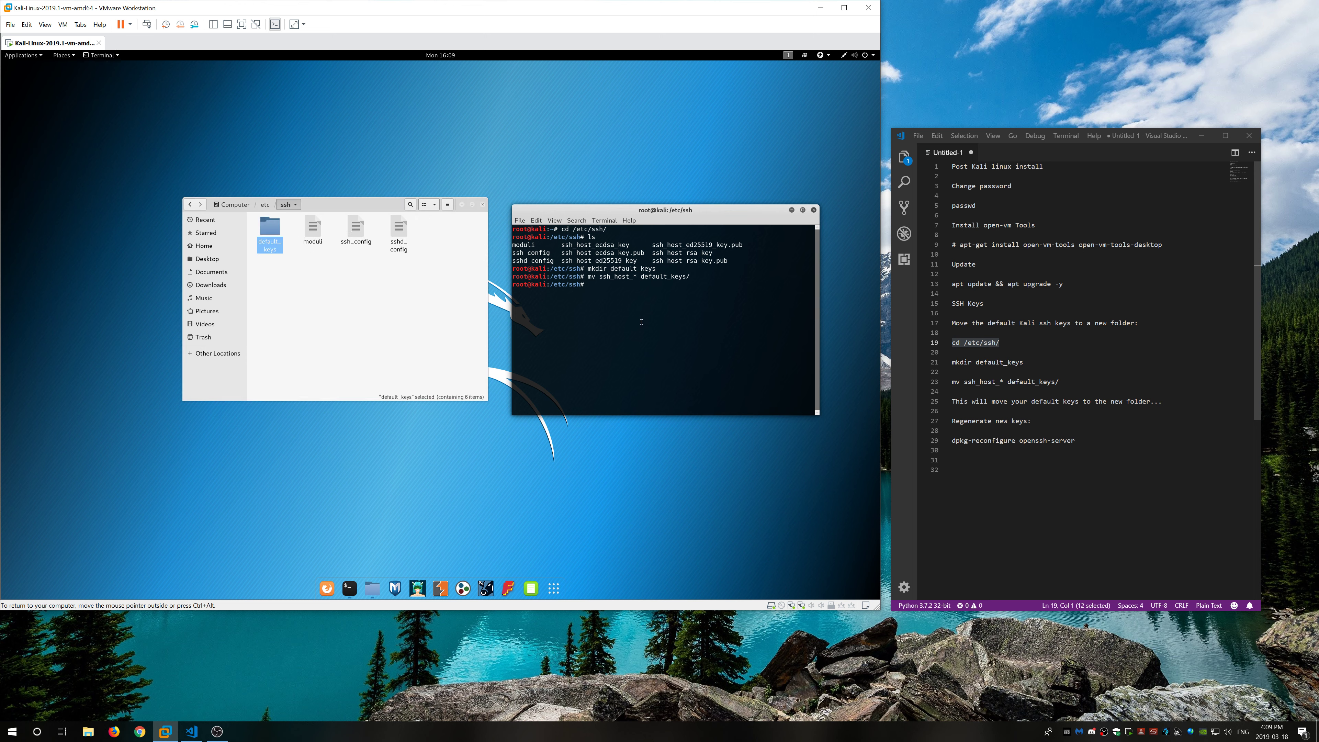
# Step: Run dpkg-reconfigure openssh-server to generate fresh RSA, ECDSA and ED25519 host keys
pyautogui.write('dpkg-reconfigure openssh-server')
pyautogui.press('Return')
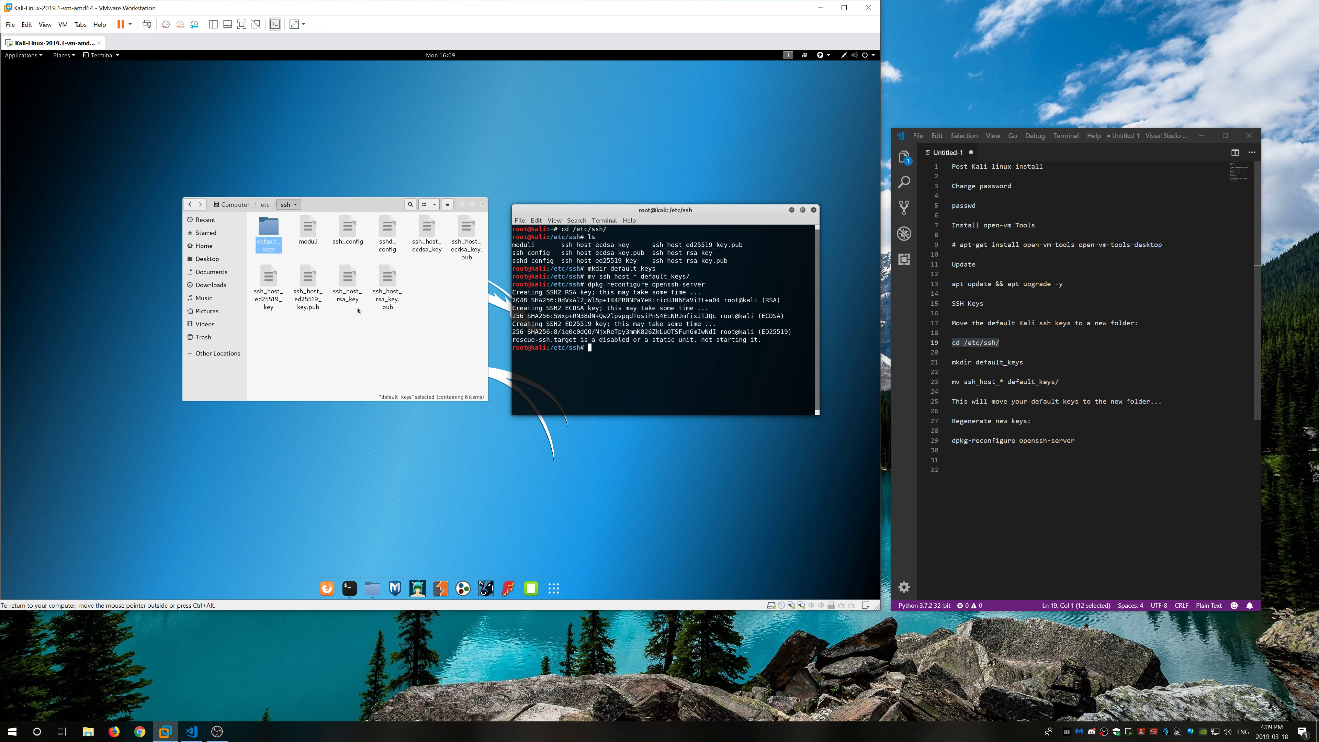
# Step: Delete default_keys with rm -rf default_keys/, then close the Files and terminal windows
pyautogui.click(447, 334)
pyautogui.click(655, 365)
pyautogui.write('rm -rf ')
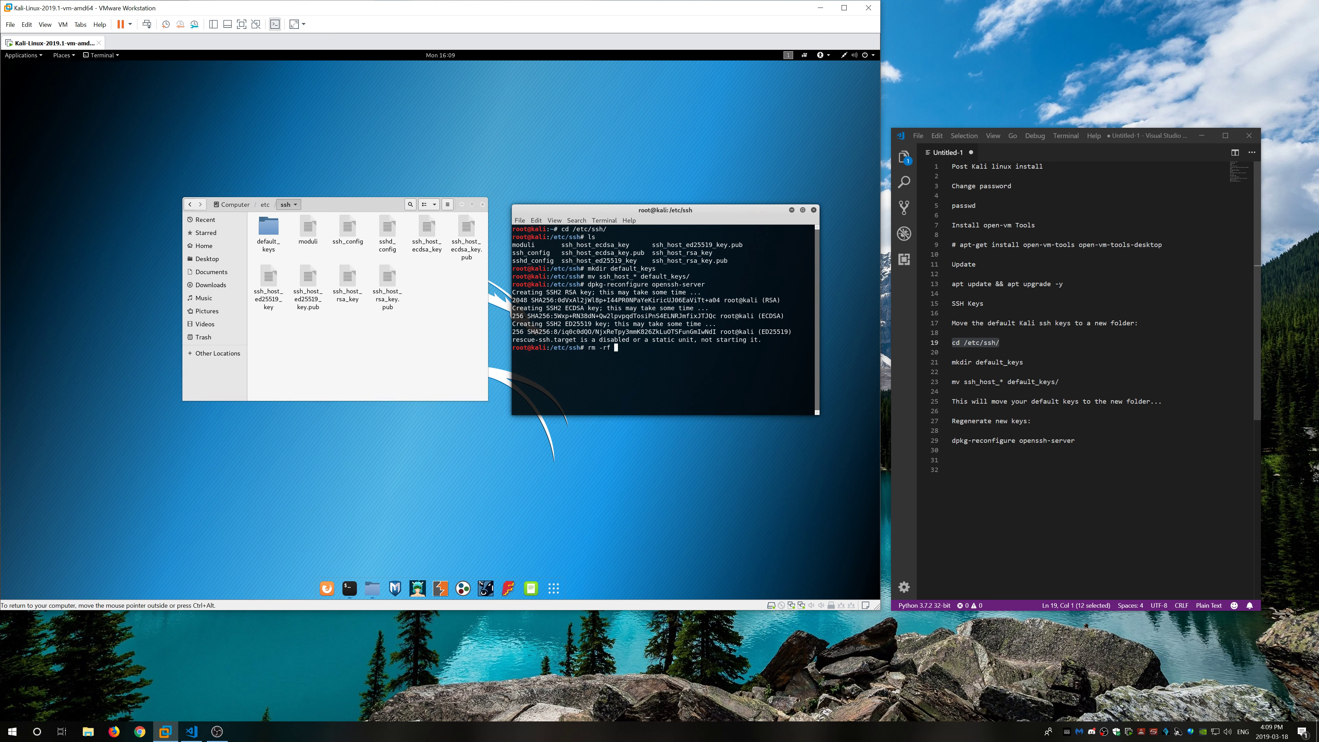
pyautogui.write('def')
pyautogui.press('Tab')
pyautogui.press('Return')
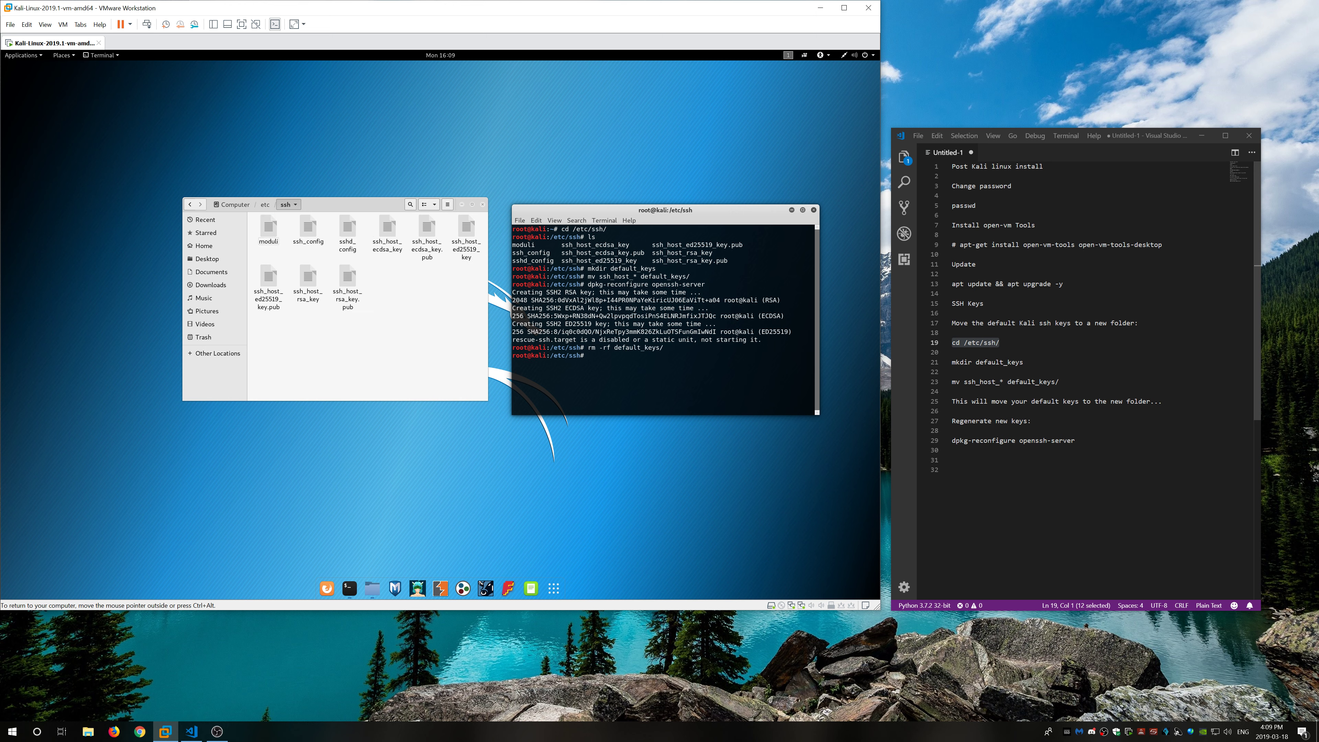
pyautogui.click(482, 204)
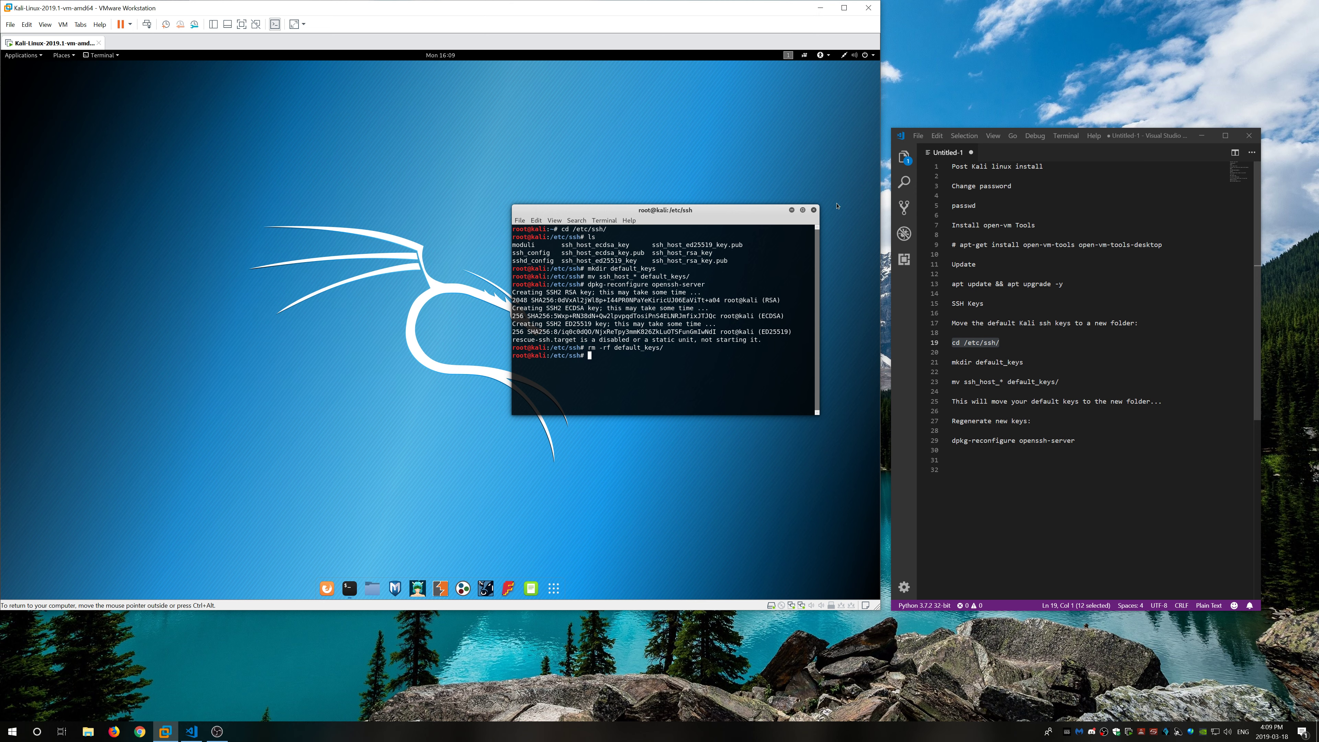
pyautogui.click(814, 211)
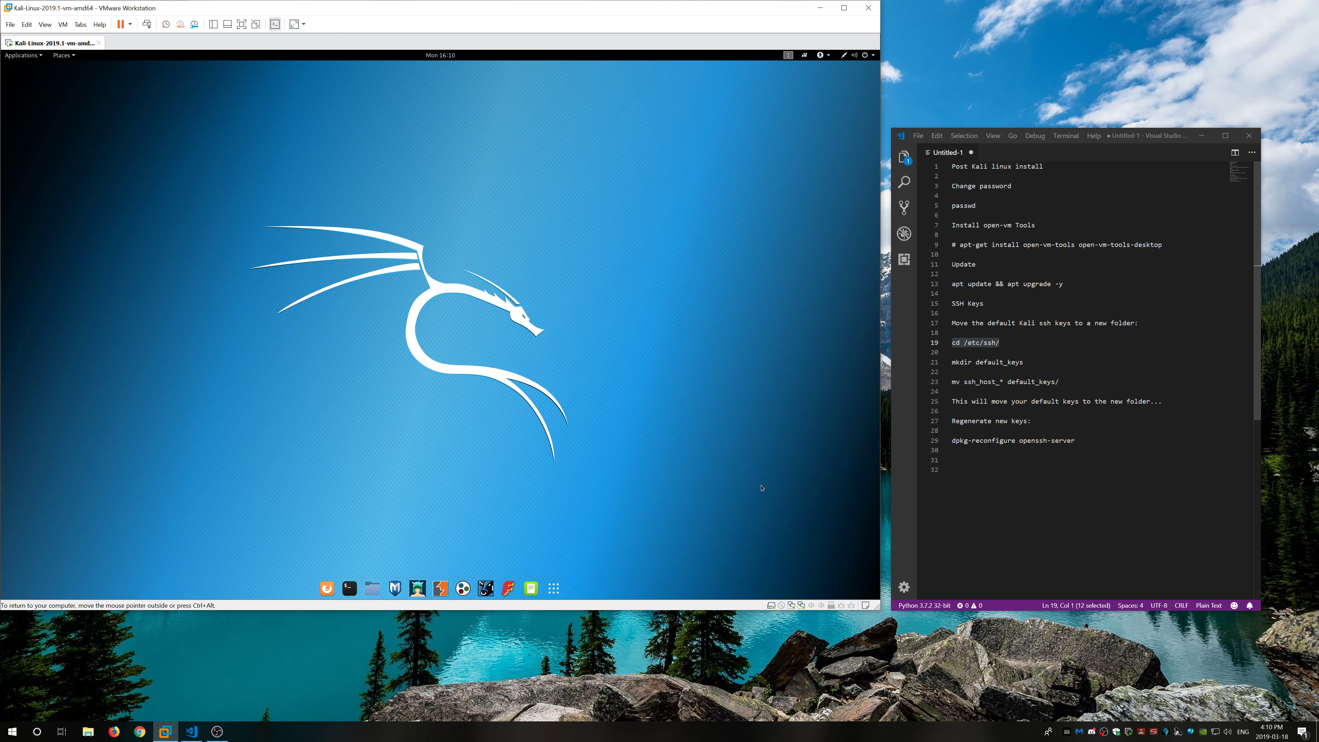
pyautogui.click(350, 588)
pyautogui.moveTo(291, 106); pyautogui.dragTo(653, 290)
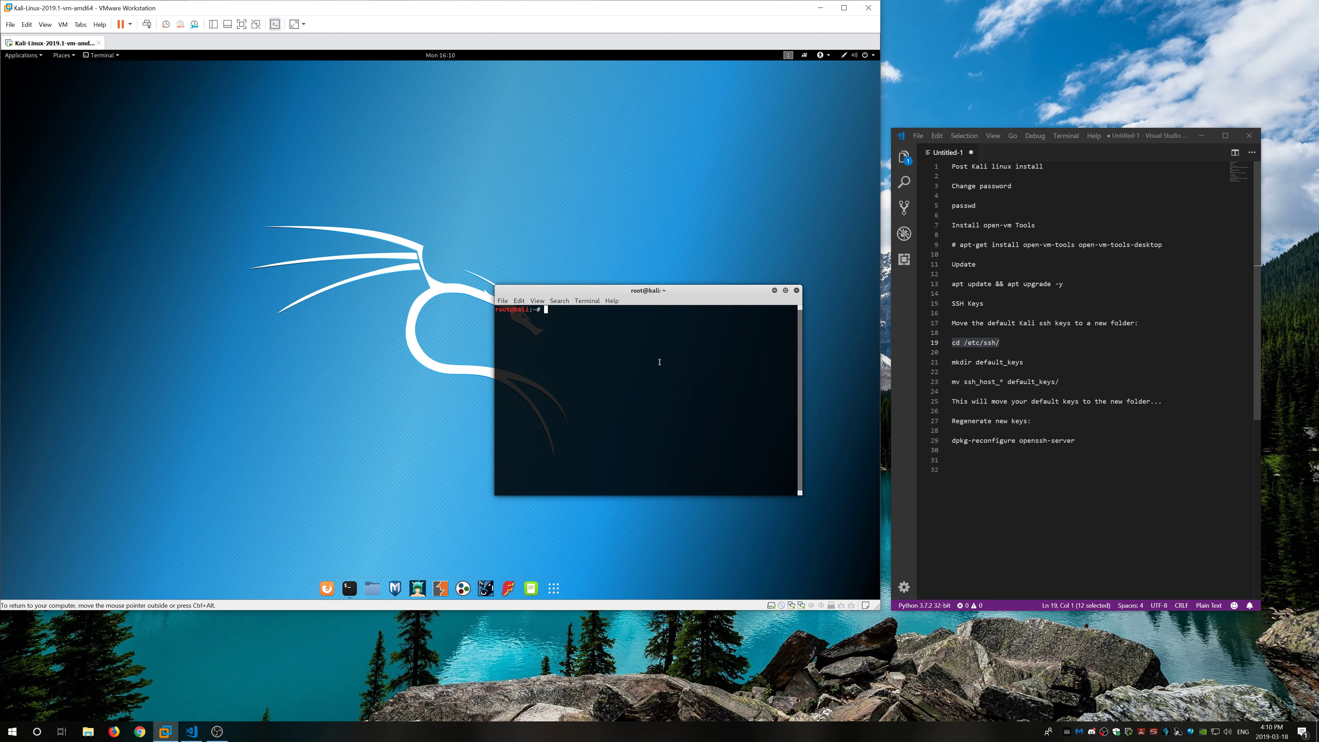
pyautogui.write('ifconfig')
pyautogui.press('Return')
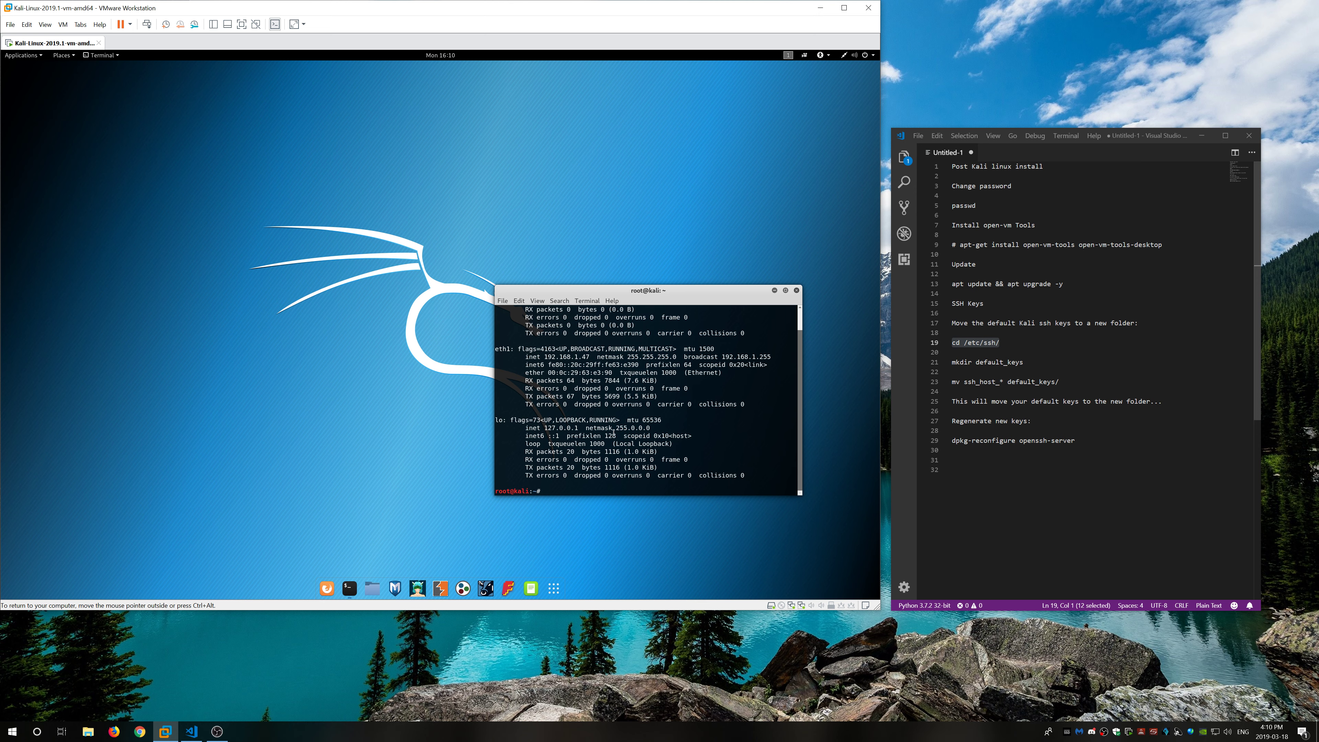
pyautogui.scroll(1, 613, 432)
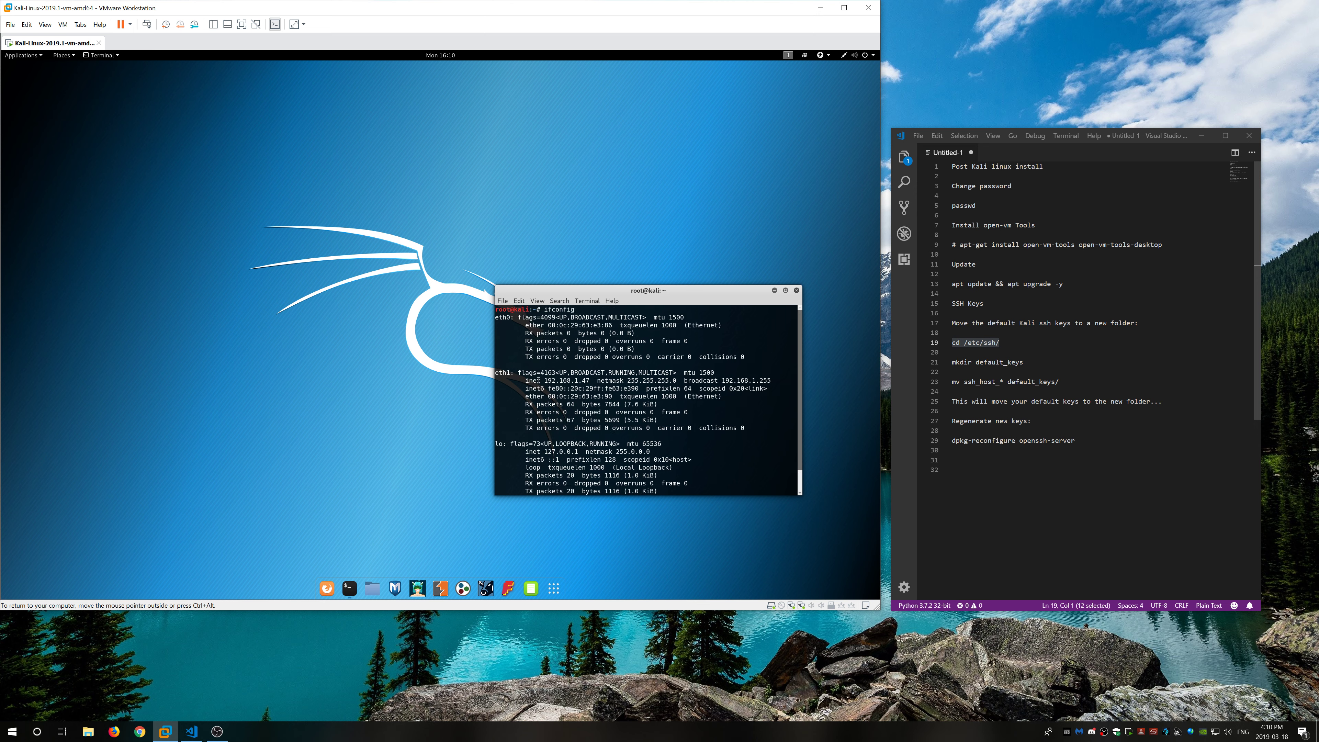
pyautogui.scroll(-1, 689, 357)
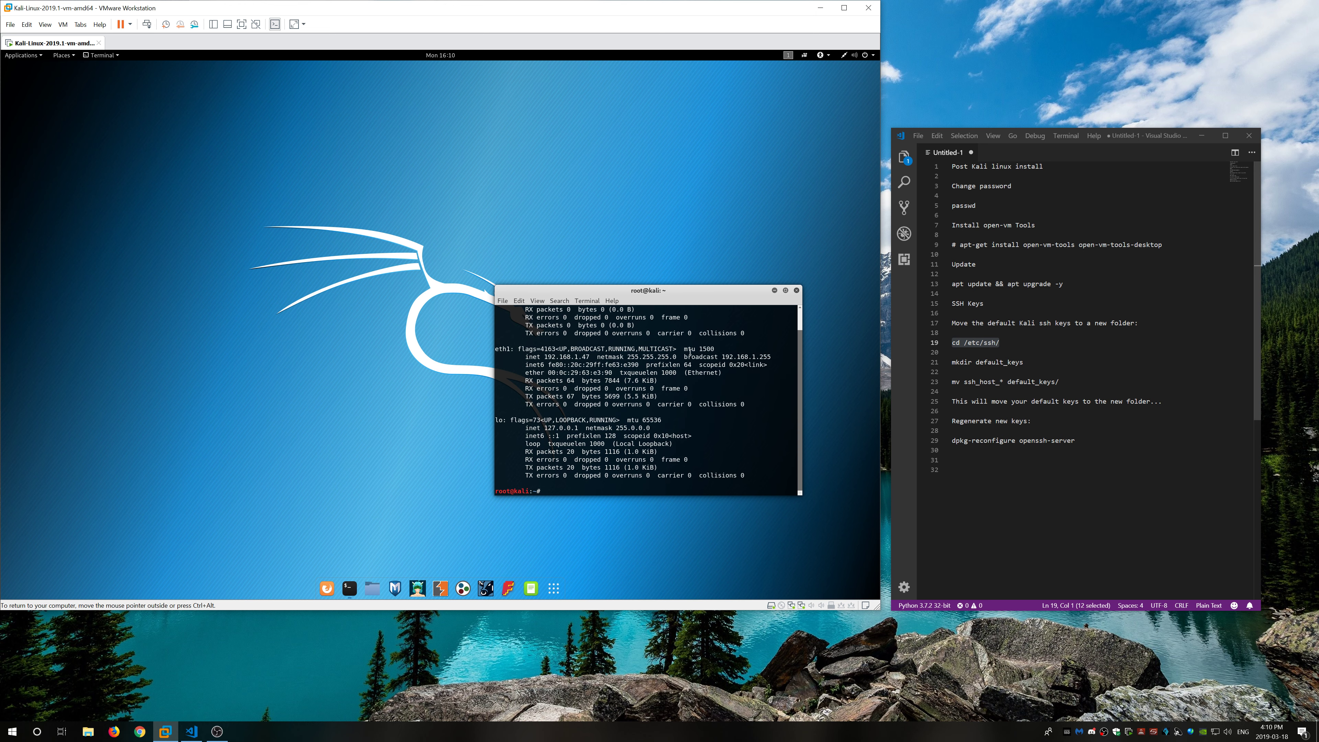
pyautogui.scroll(1, 732, 335)
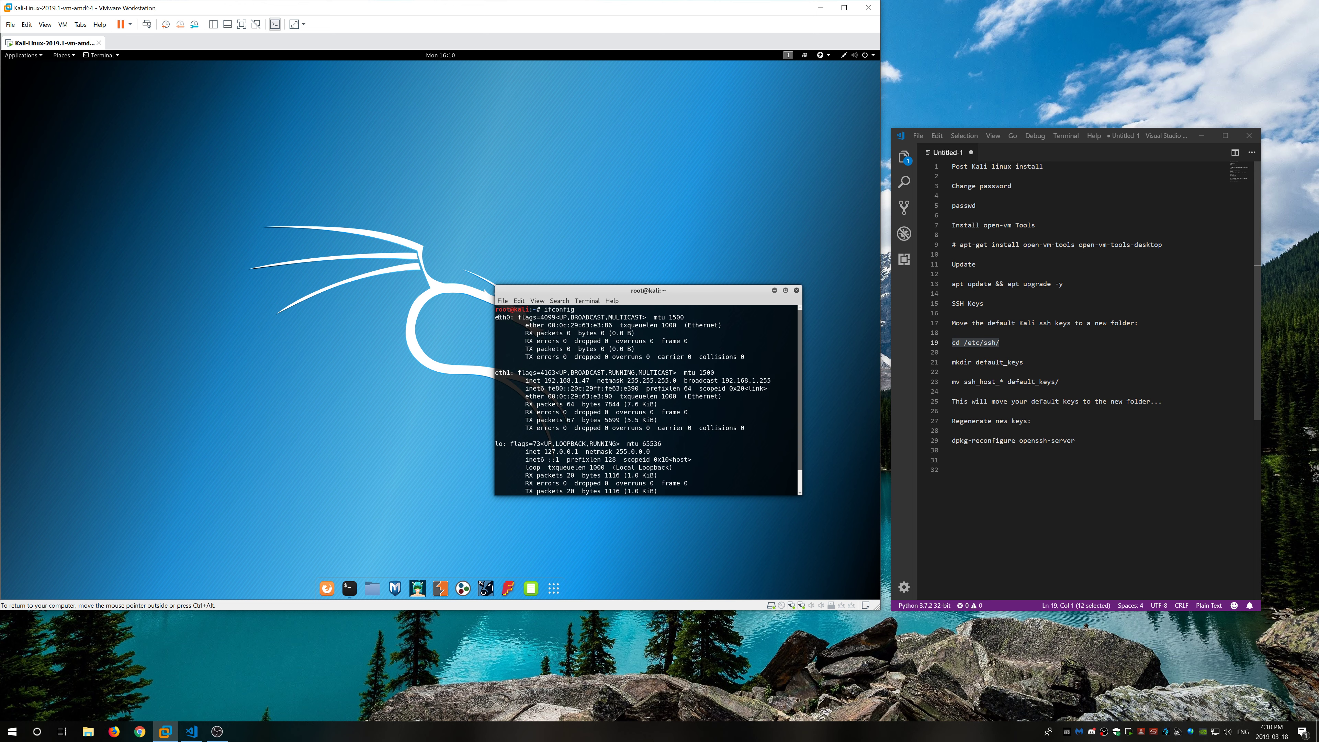
pyautogui.moveTo(496, 317); pyautogui.dragTo(688, 412)
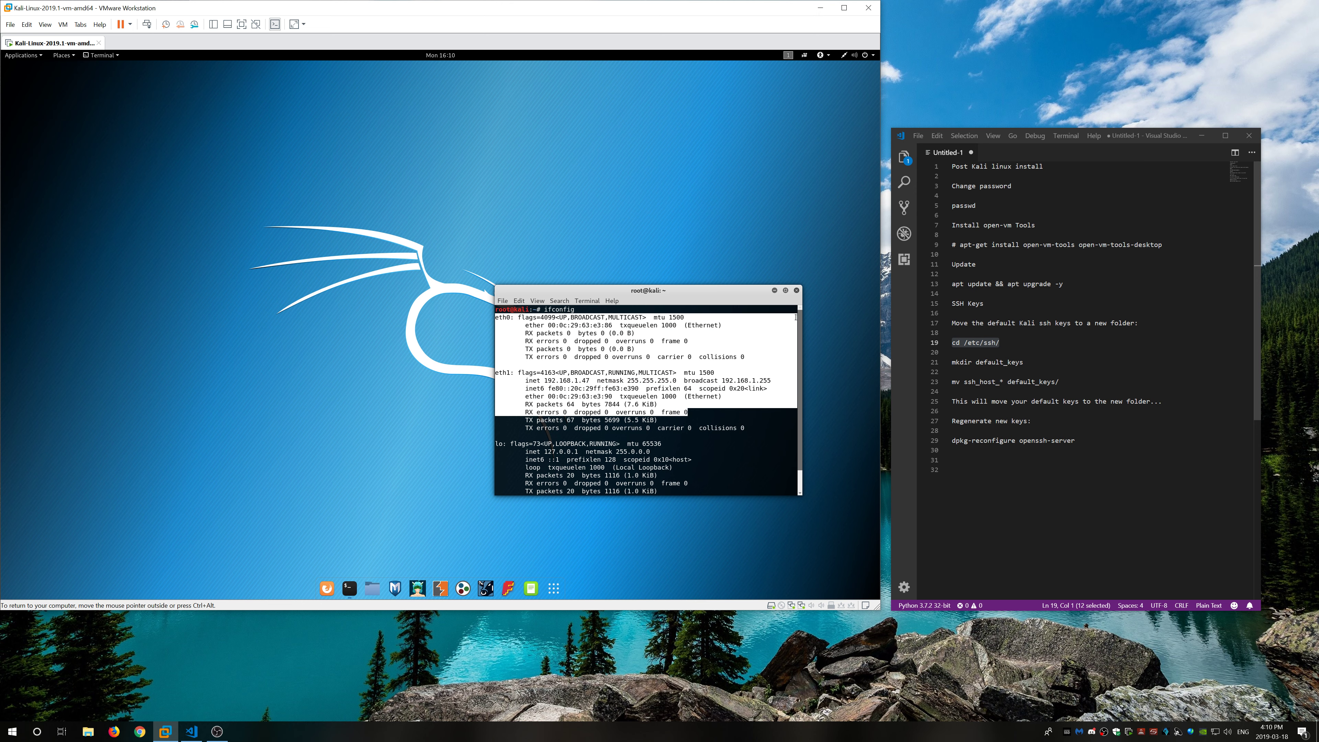
pyautogui.click(797, 291)
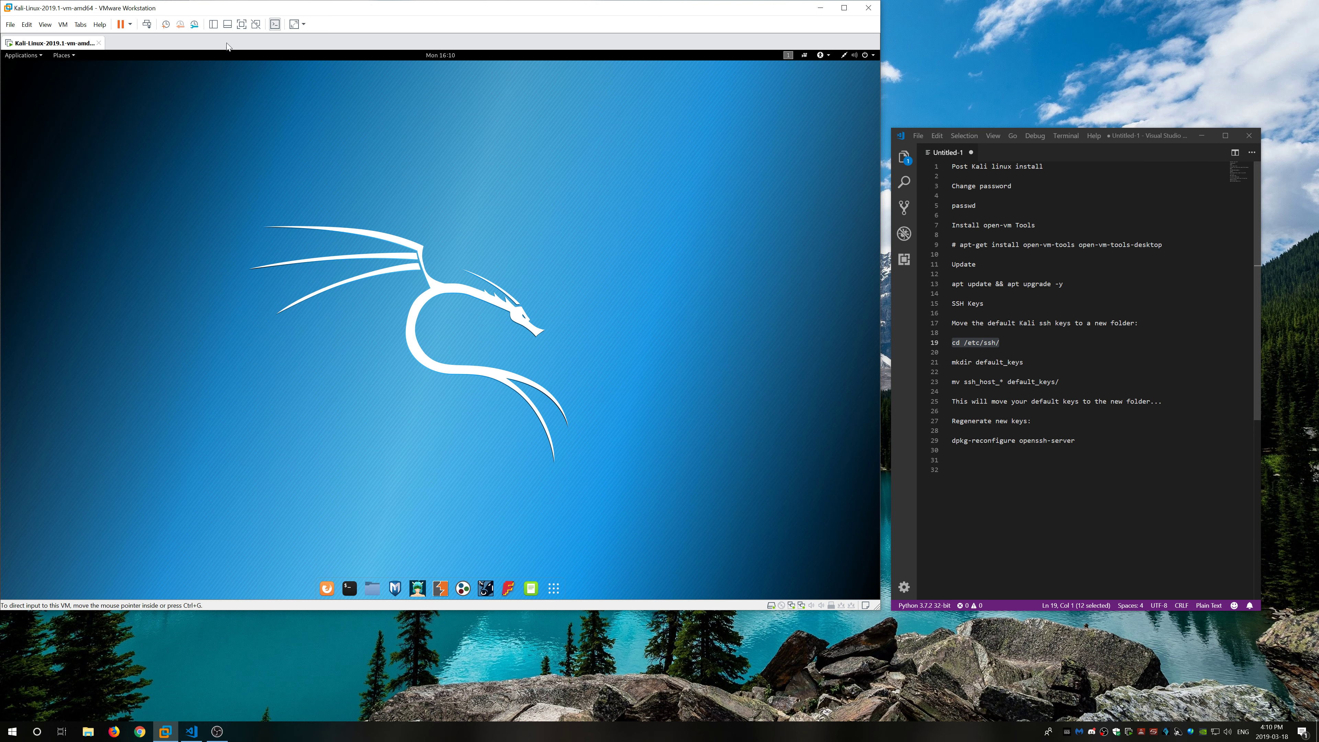
# Step: Show the Library sidebar and power off the Kali guest from its system menu
pyautogui.click(213, 24)
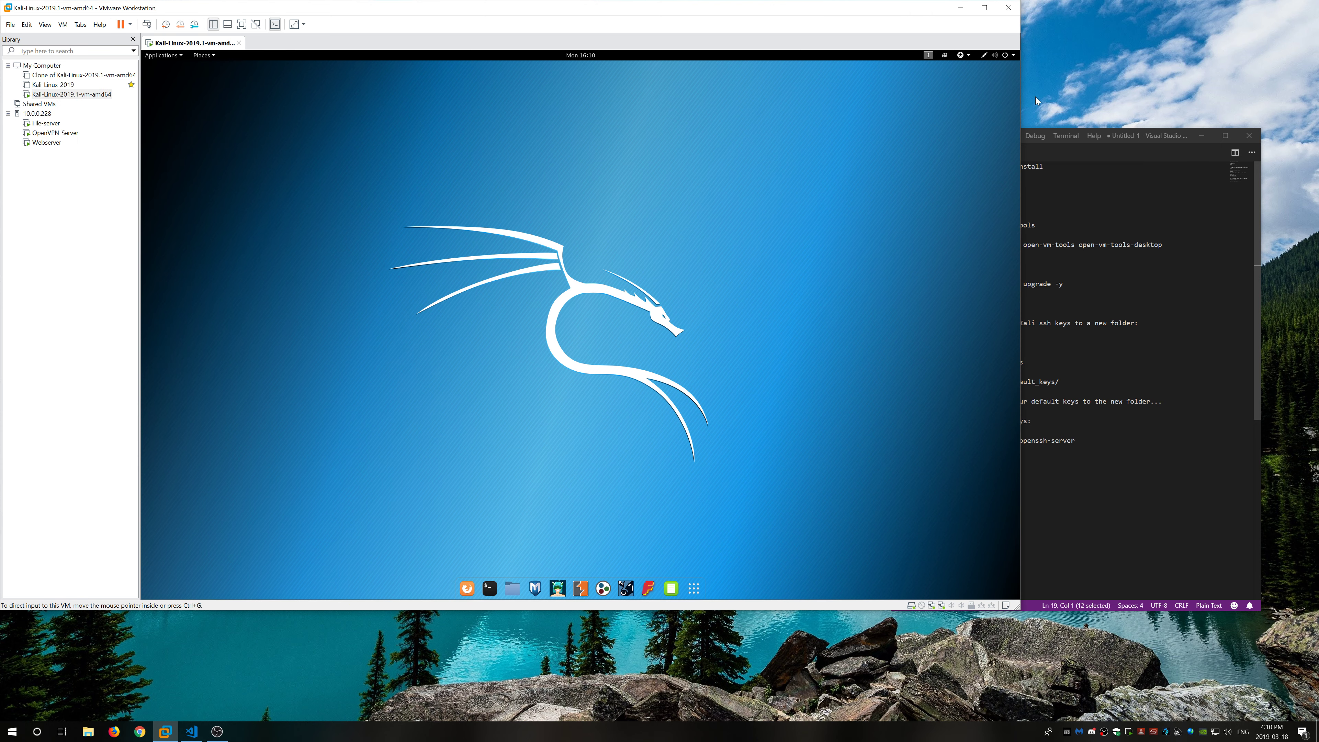
pyautogui.click(1014, 55)
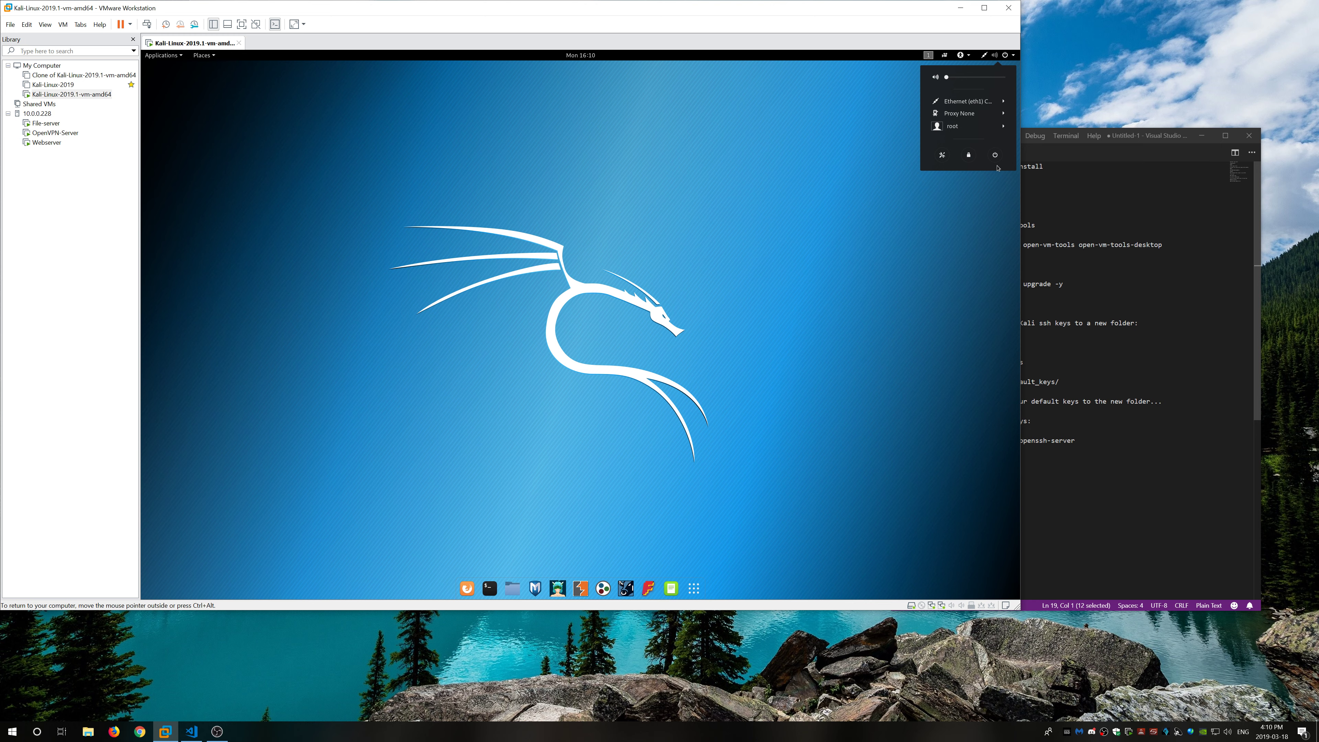
pyautogui.click(995, 155)
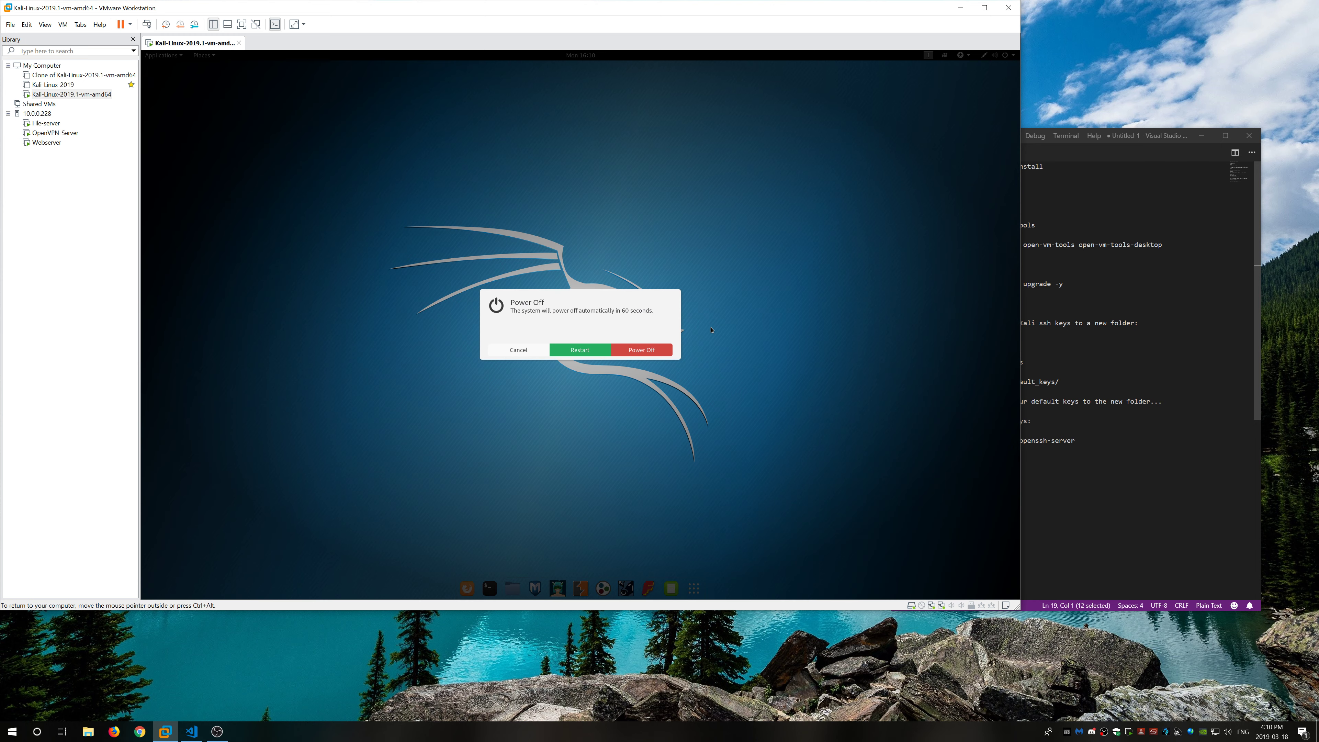
pyautogui.click(628, 353)
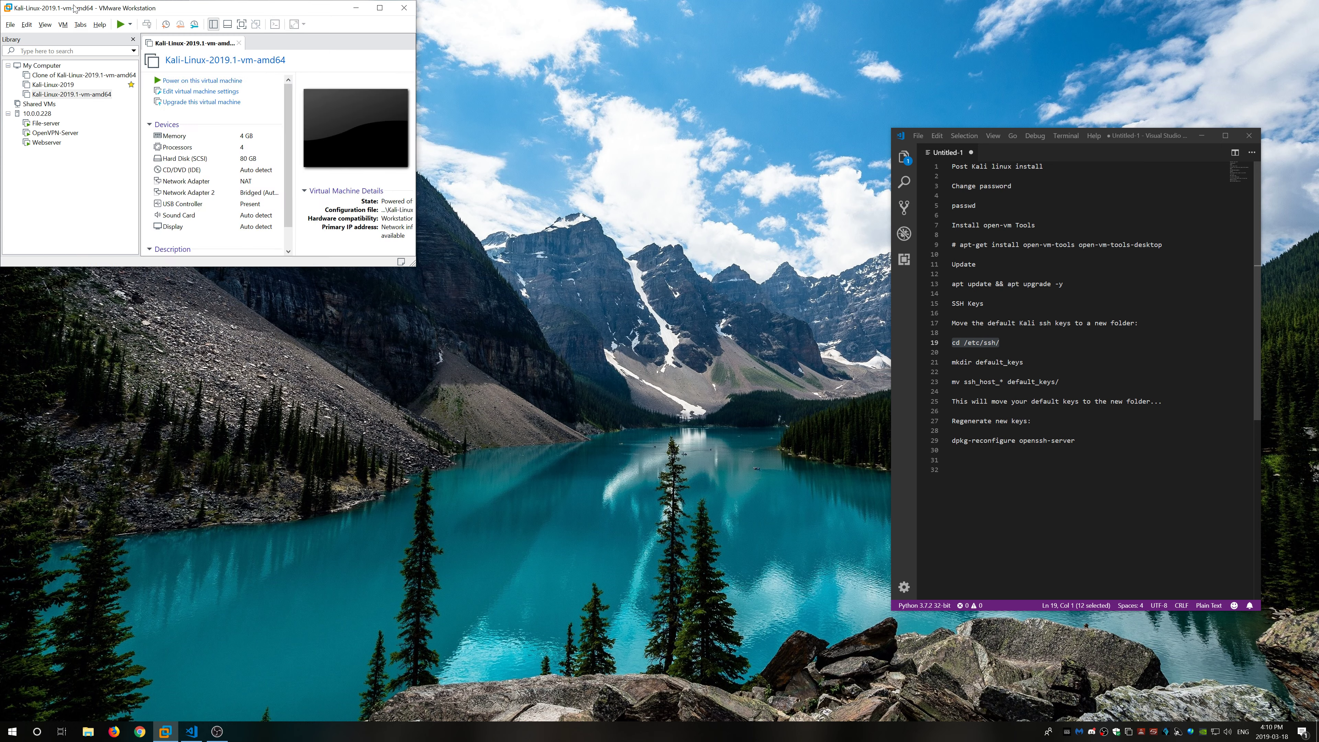
# Step: Move and enlarge the VMware window, then select Kali-Linux-2019.1-vm-amd64 to view its summary
pyautogui.moveTo(75, 7); pyautogui.dragTo(314, 149)
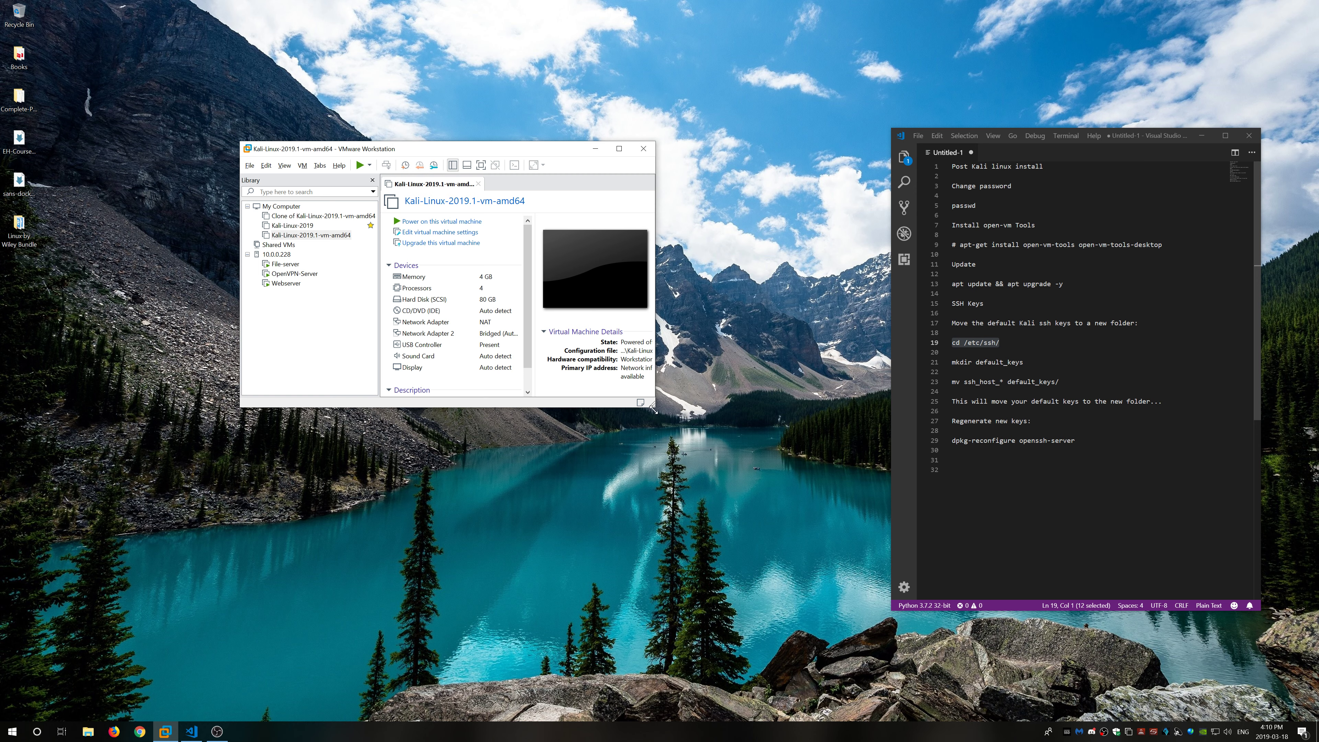
pyautogui.moveTo(654, 408); pyautogui.dragTo(855, 542)
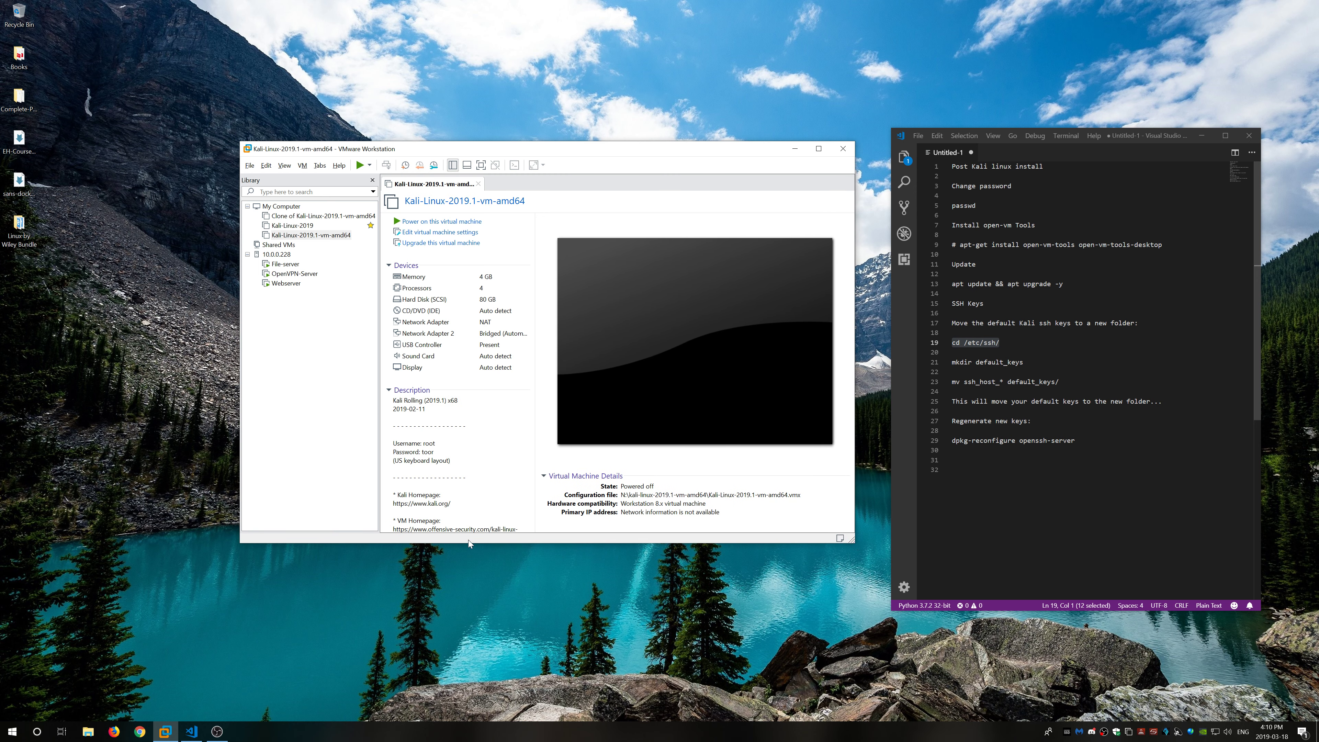
pyautogui.moveTo(468, 543)
pyautogui.mouseDown()
pyautogui.moveTo(470, 606)
pyautogui.moveTo(470, 550)
pyautogui.moveTo(469, 563)
pyautogui.mouseUp()
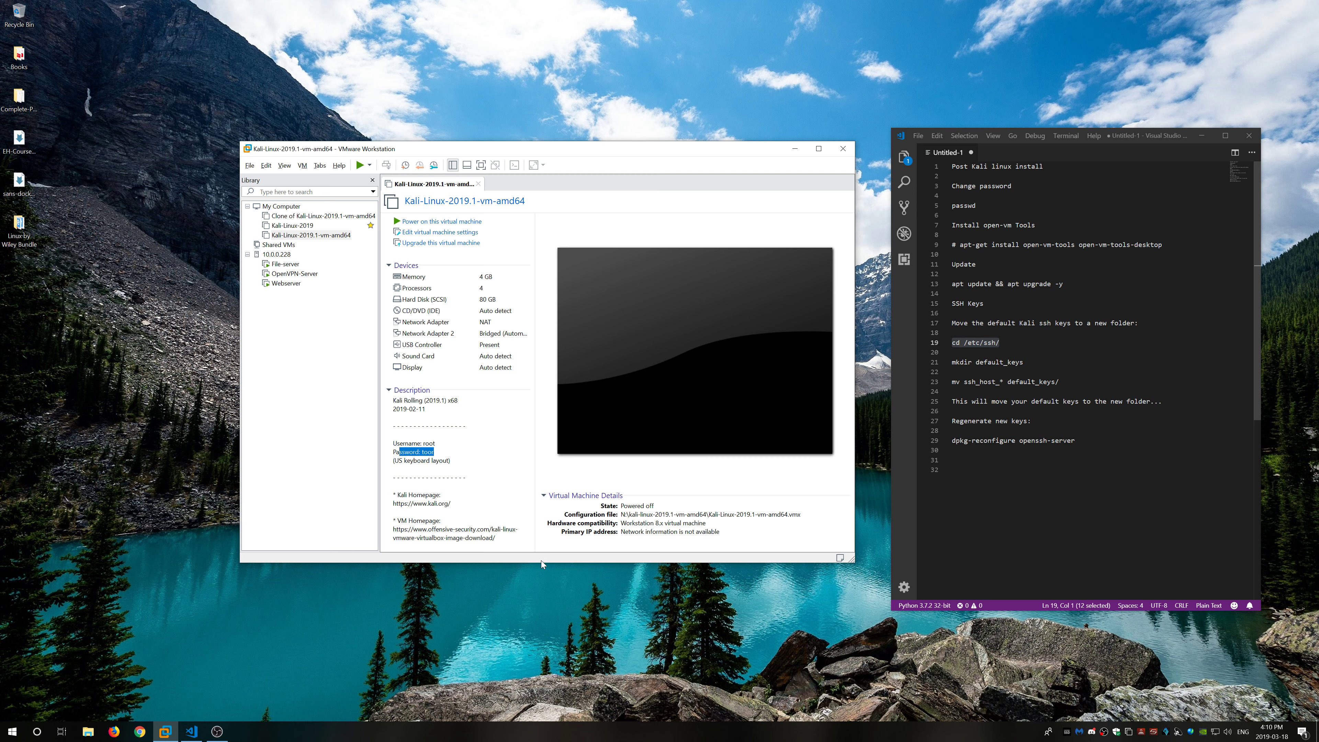
pyautogui.moveTo(541, 563); pyautogui.dragTo(543, 578)
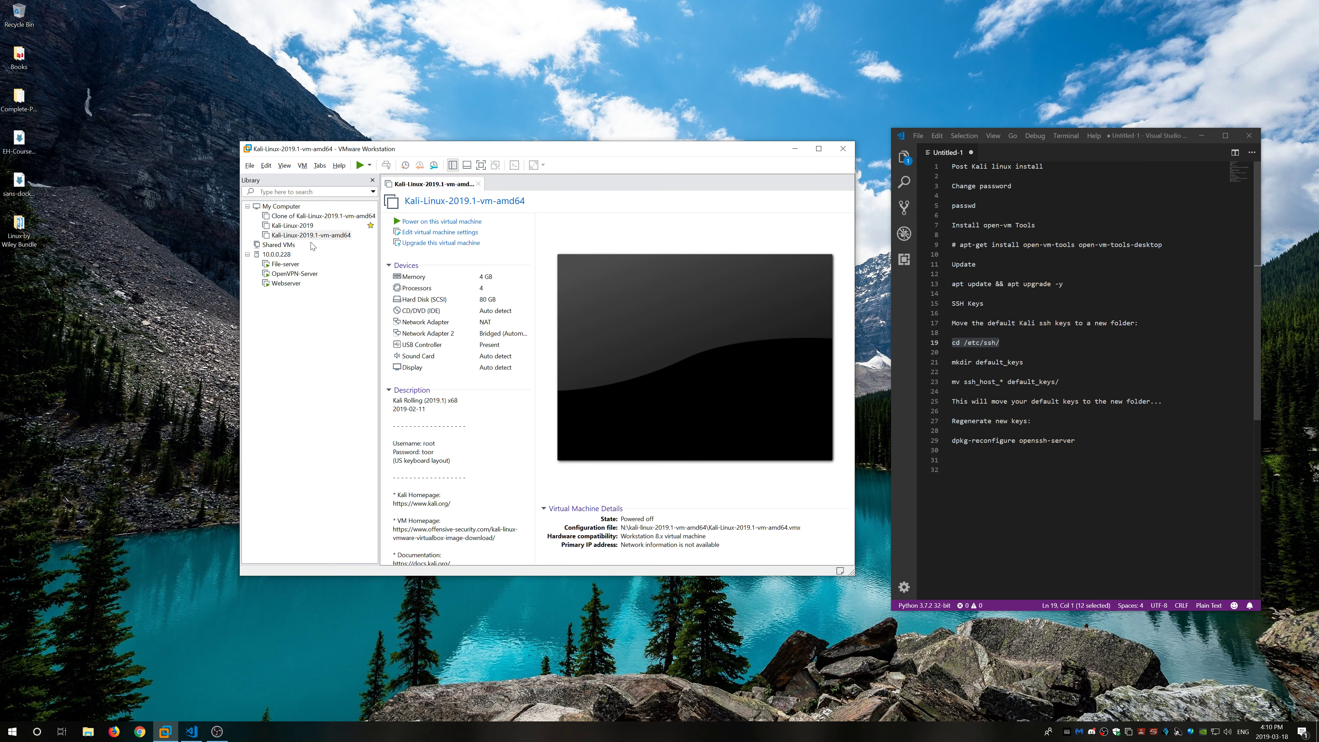
pyautogui.click(328, 237)
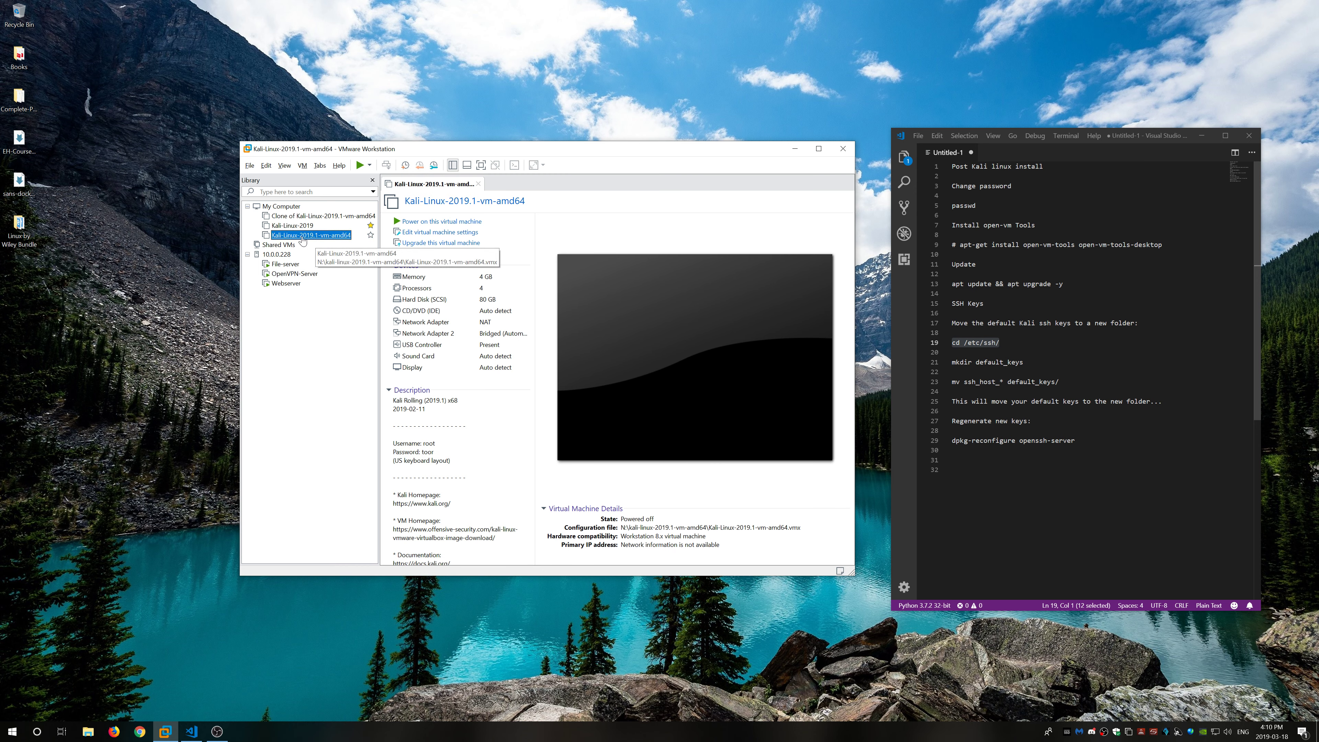
# Step: Start a full clone of the VM's current state and point its location at N:\
pyautogui.rightClick(329, 237)
pyautogui.moveTo(379, 390)
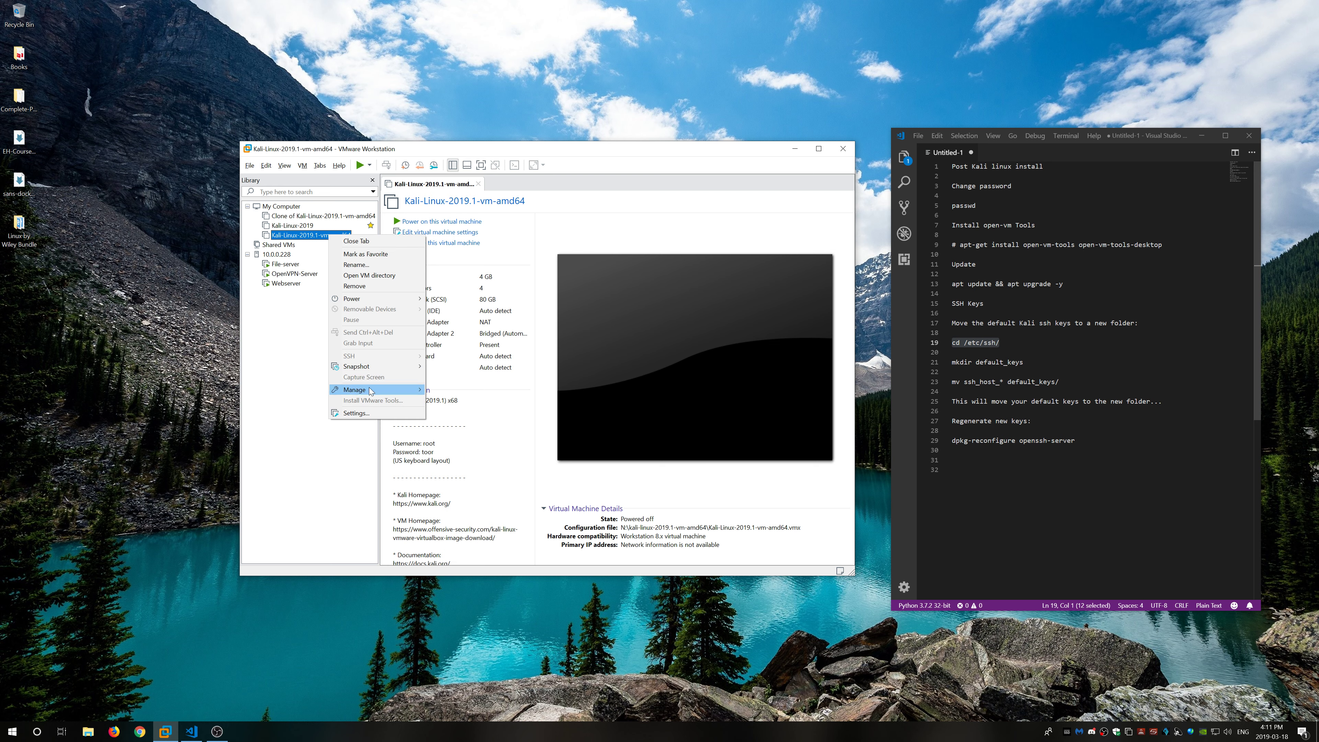
pyautogui.click(456, 401)
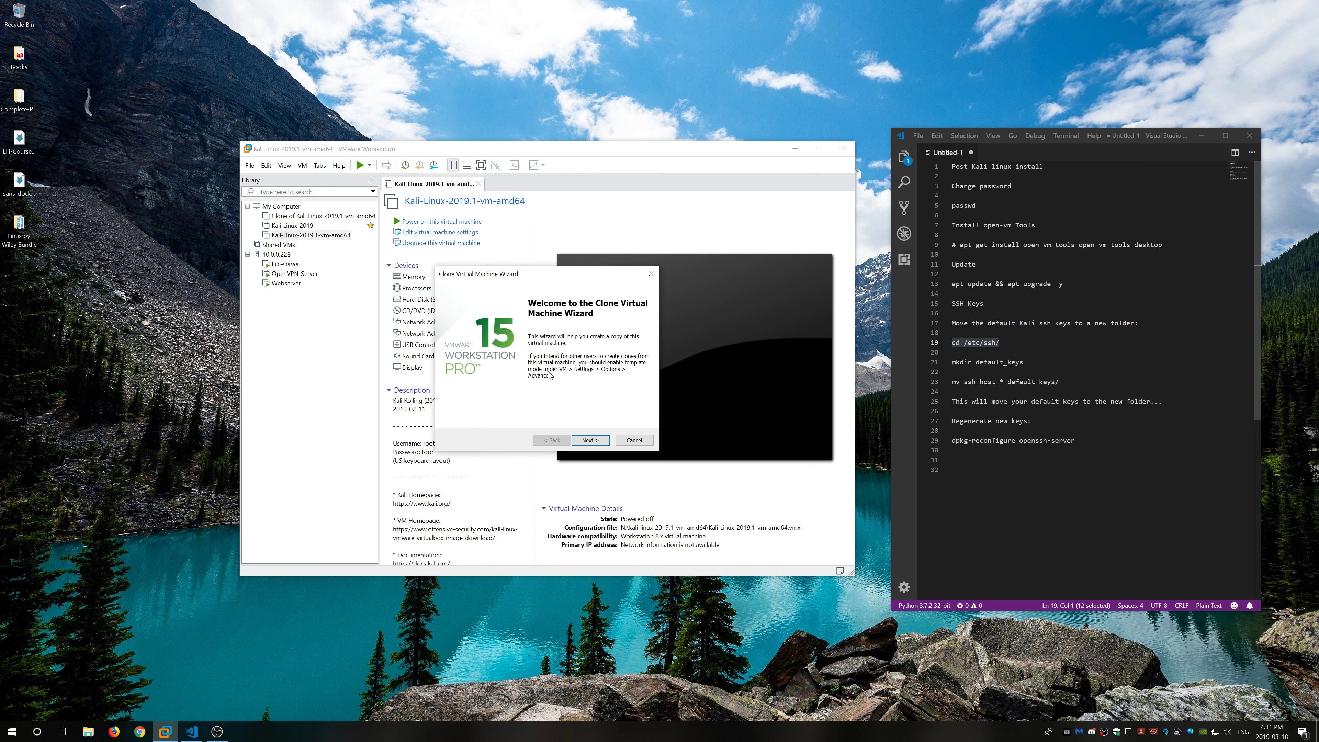
pyautogui.click(602, 441)
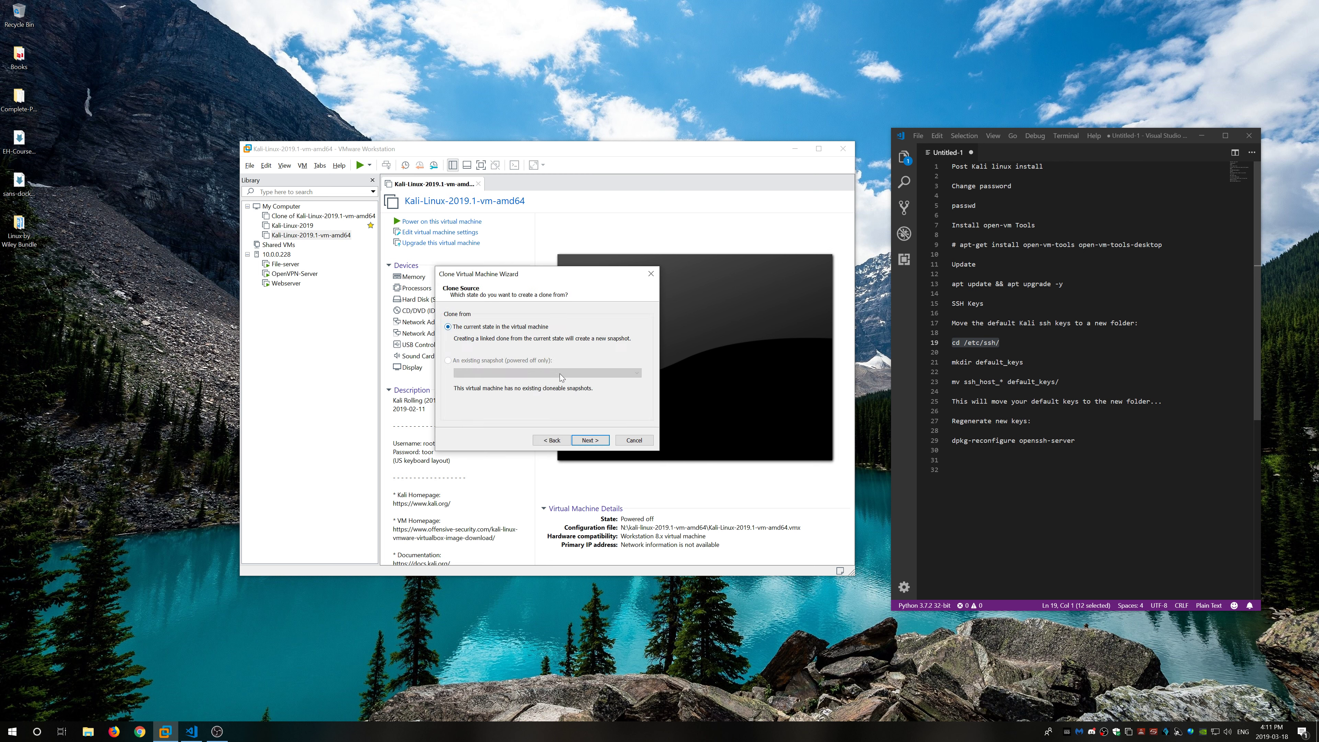
pyautogui.click(588, 441)
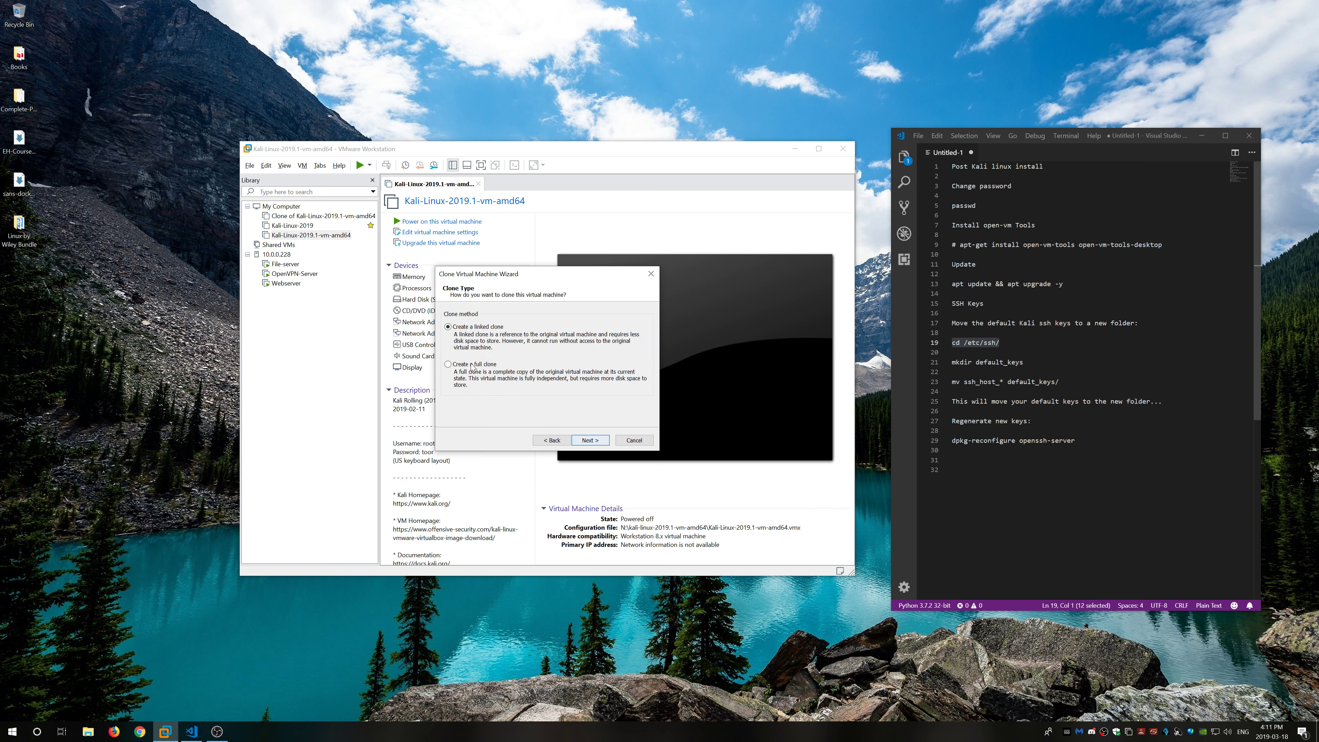
pyautogui.click(590, 440)
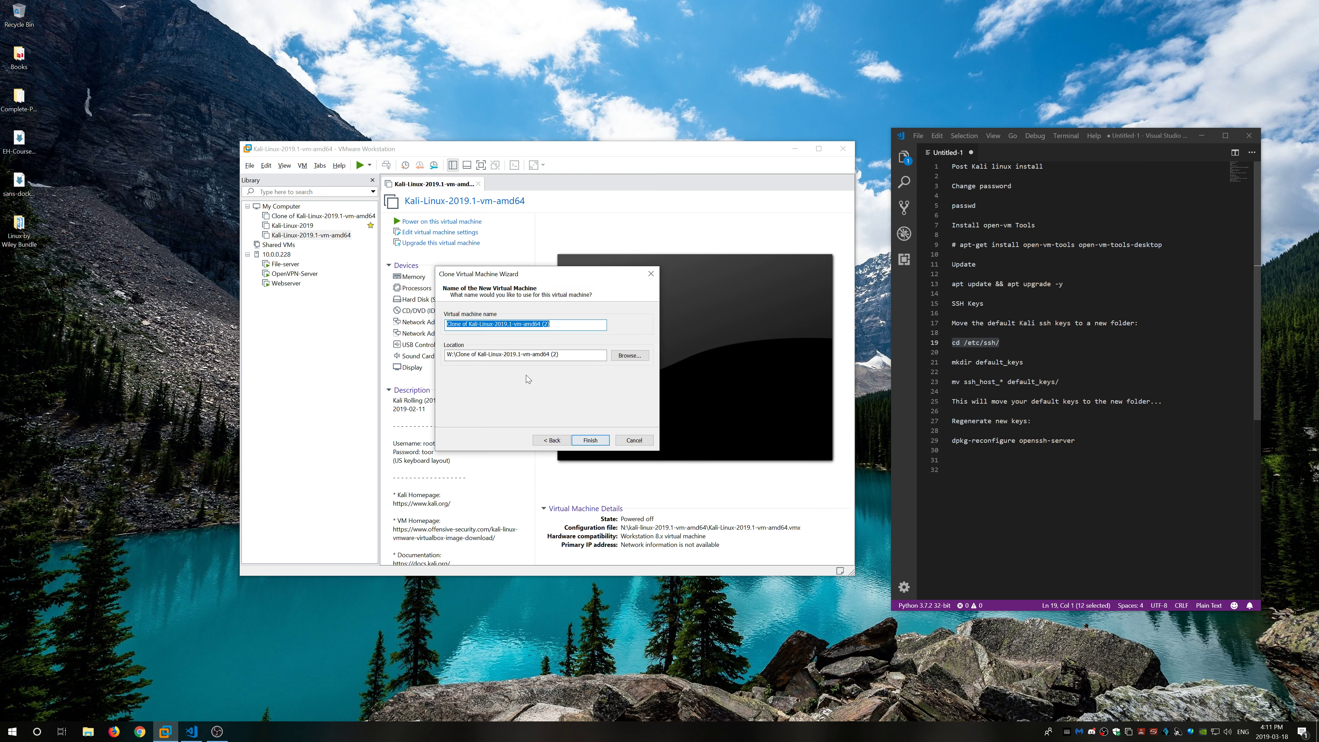
pyautogui.click(625, 358)
pyautogui.doubleClick(628, 463)
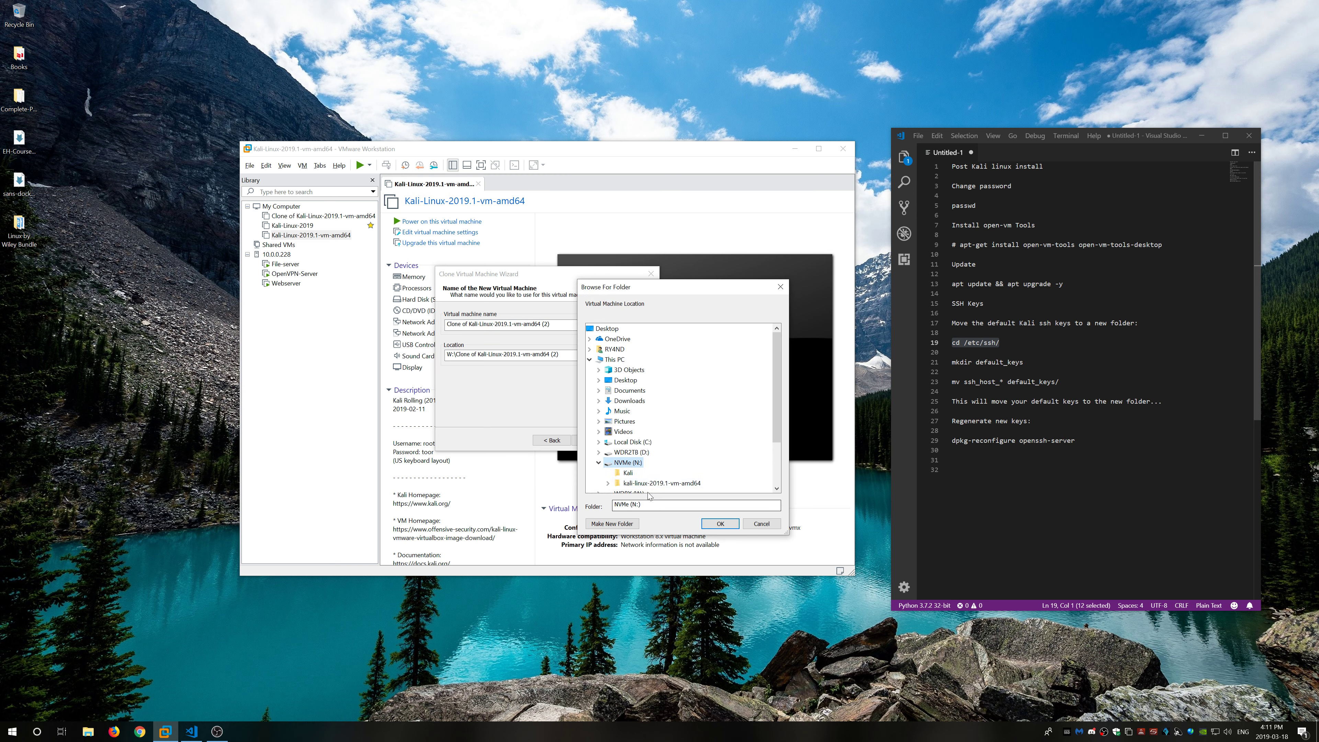
pyautogui.click(729, 525)
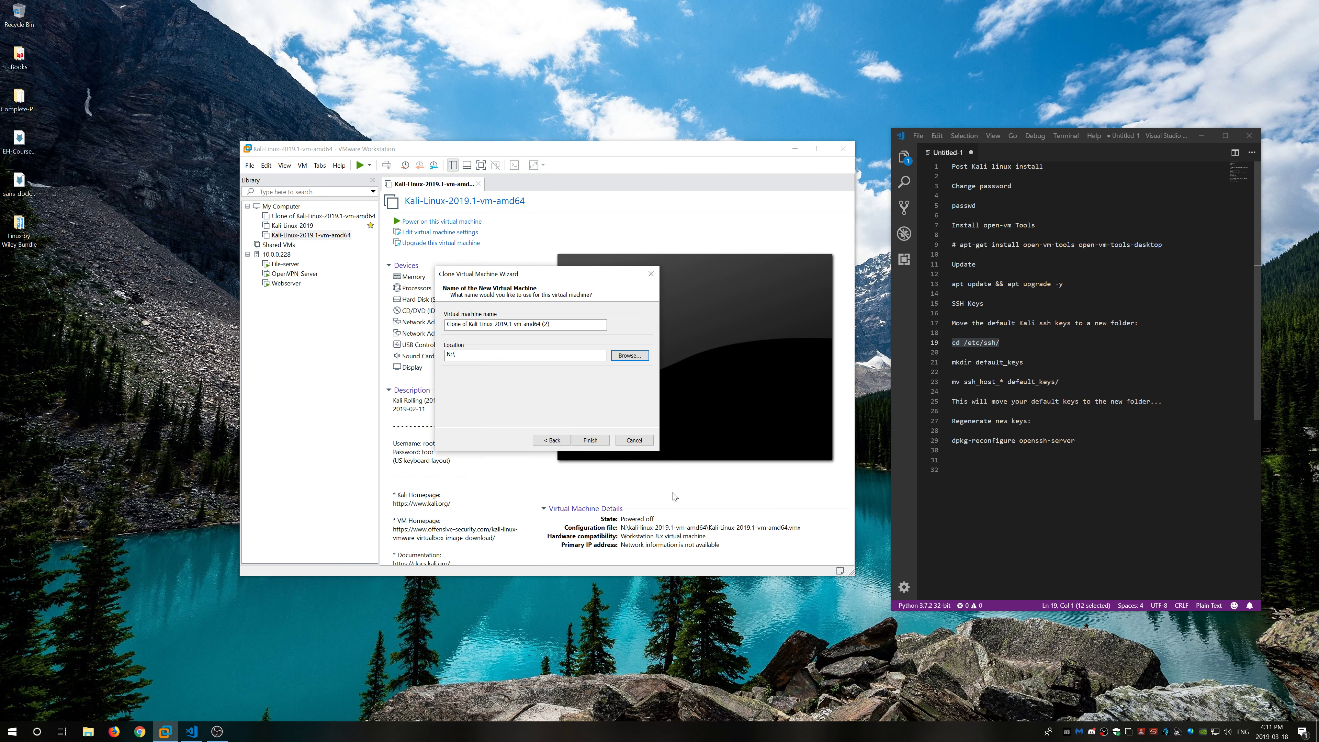
# Step: Name the clone Kail-Fresh-Updated and store it in a new N:\Kail-Fresh-Updated folder
pyautogui.moveTo(561, 325); pyautogui.dragTo(445, 324)
pyautogui.write('Kali')
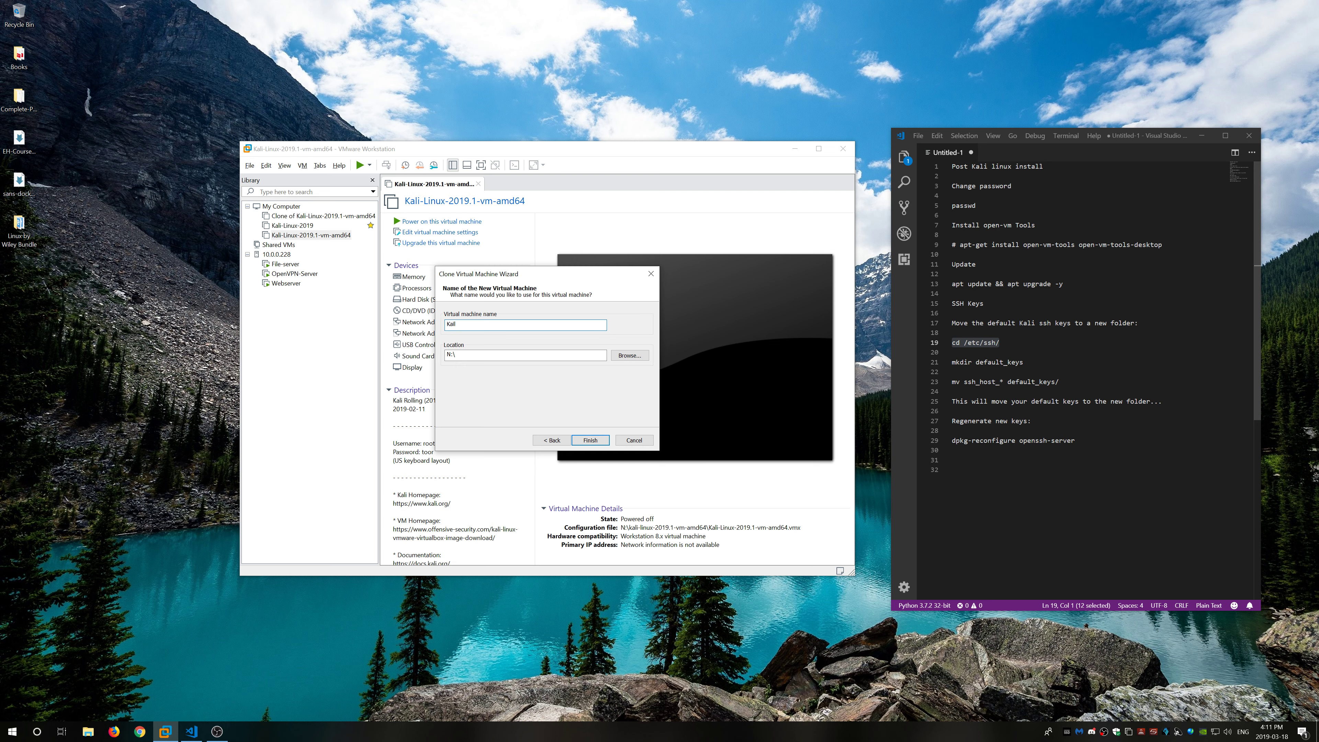
pyautogui.write('ail-Fresh')
pyautogui.hotkey('ctrl', 'shift', 'Left')
pyautogui.hotkey('ctrl', 'shift', 'Left')
pyautogui.hotkey('ctrl', 'shift', 'Left')
pyautogui.rightClick(462, 325)
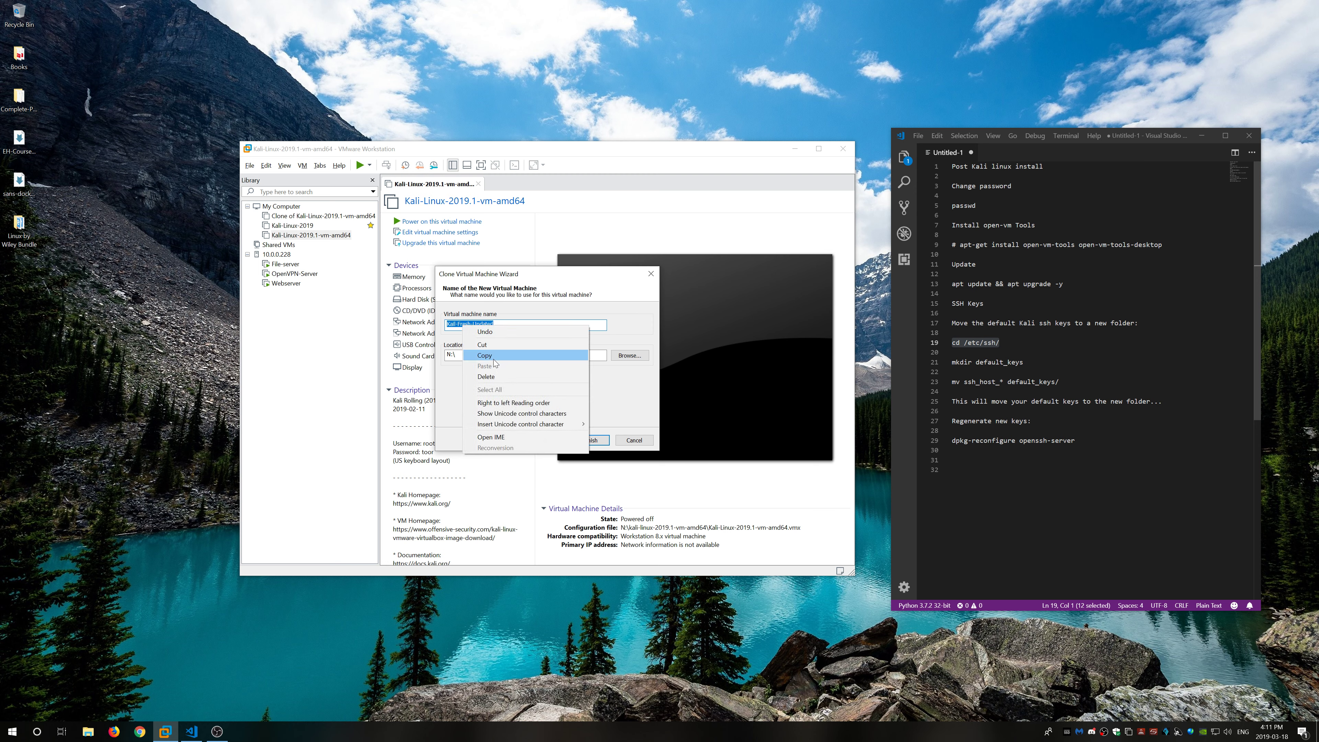
pyautogui.click(494, 357)
pyautogui.click(629, 356)
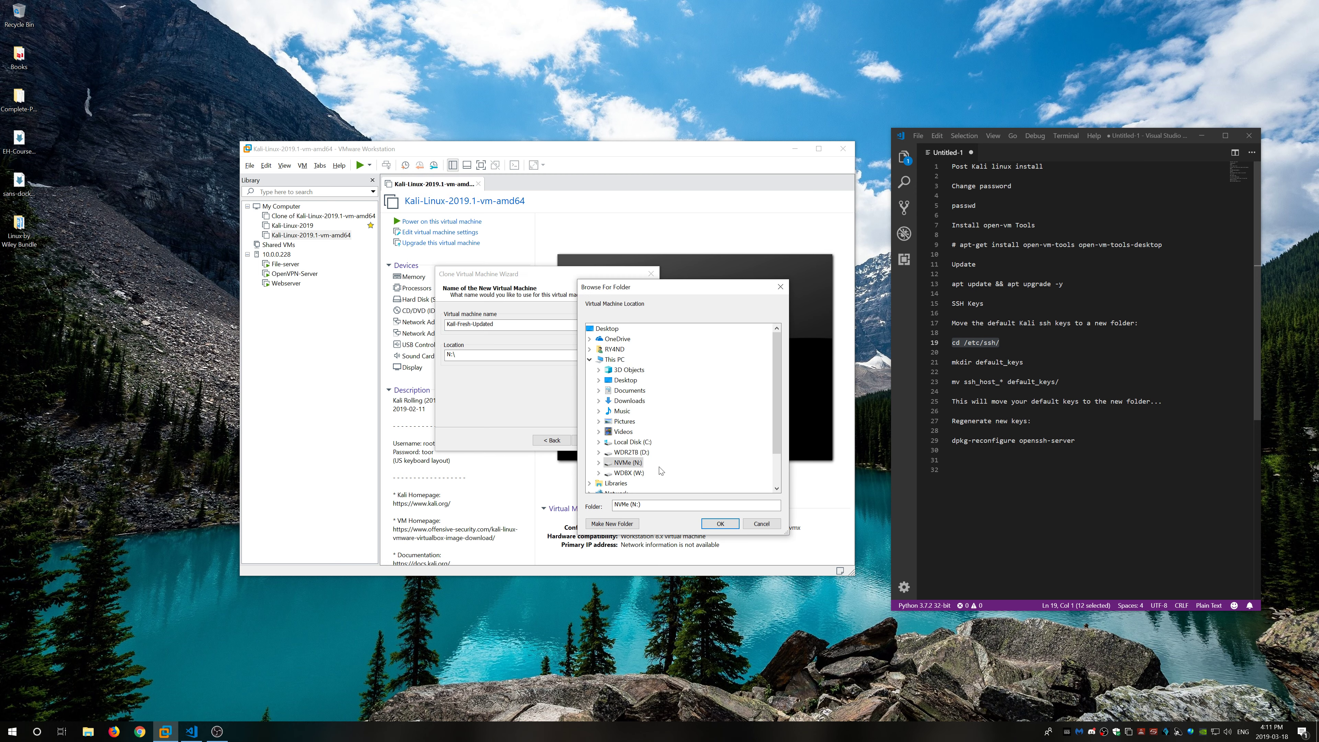
pyautogui.click(628, 523)
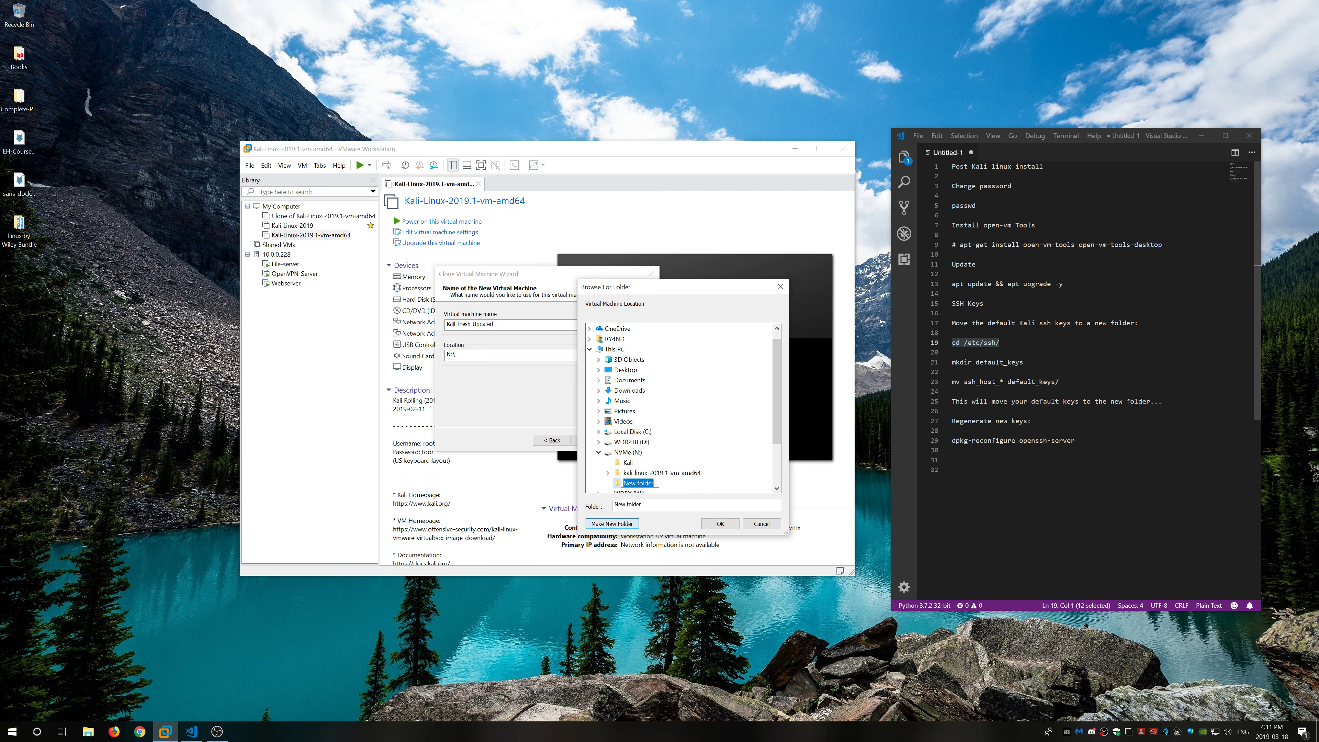
pyautogui.rightClick(645, 484)
pyautogui.click(670, 524)
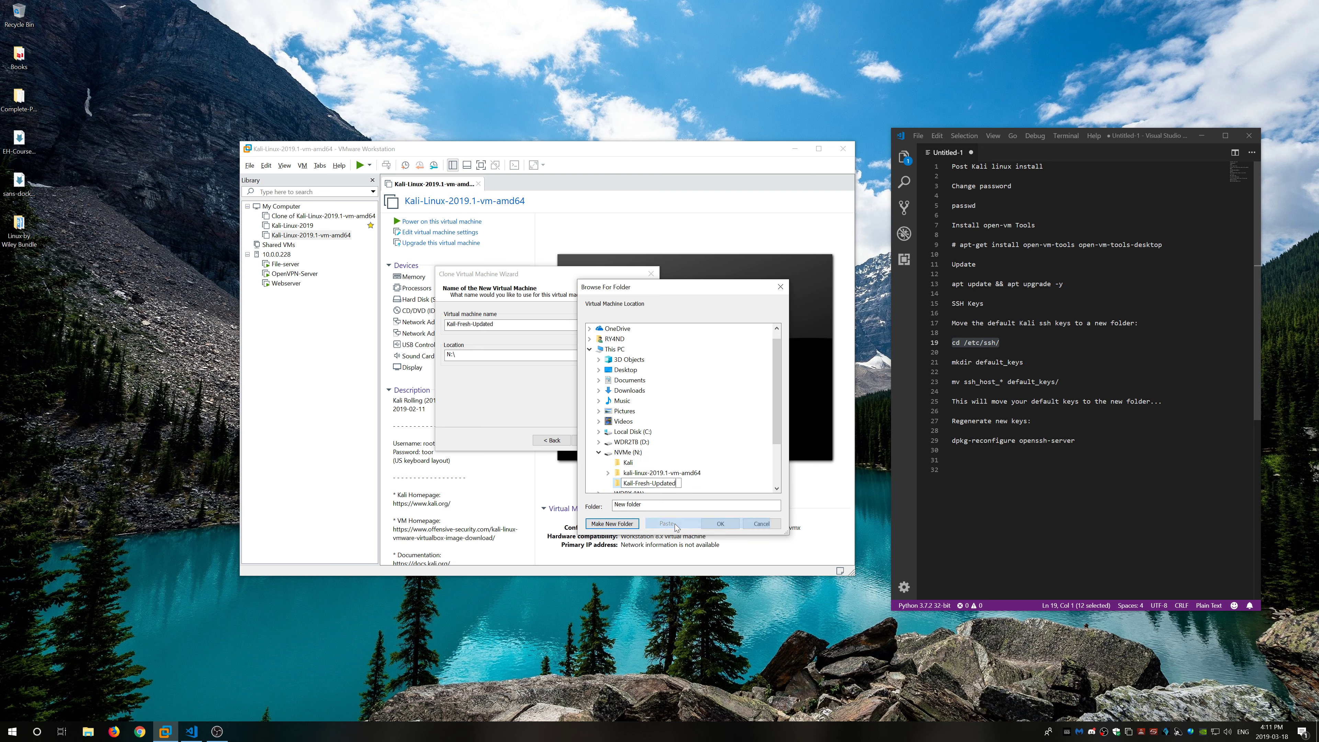
pyautogui.click(721, 525)
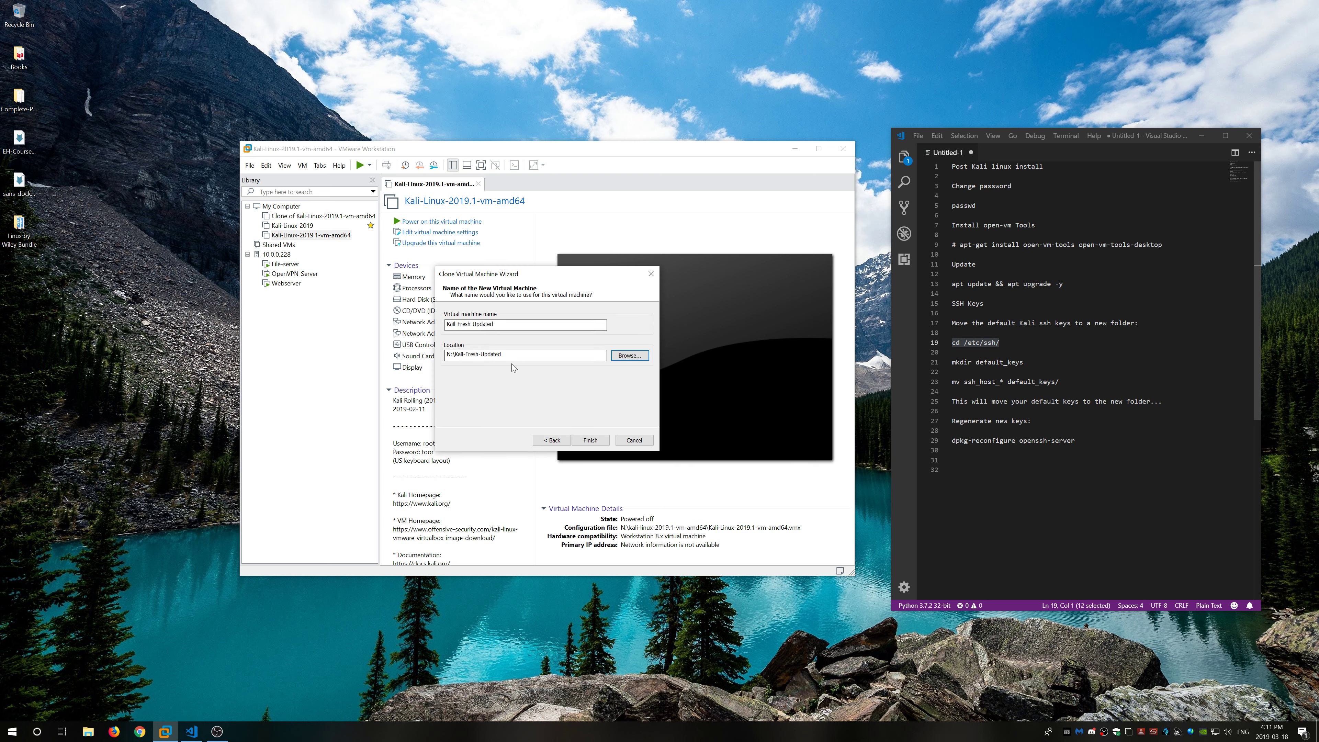
# Step: Finish building the Kail-Fresh-Updated clone, close the wizard, and open This PC in File Explorer
pyautogui.click(593, 440)
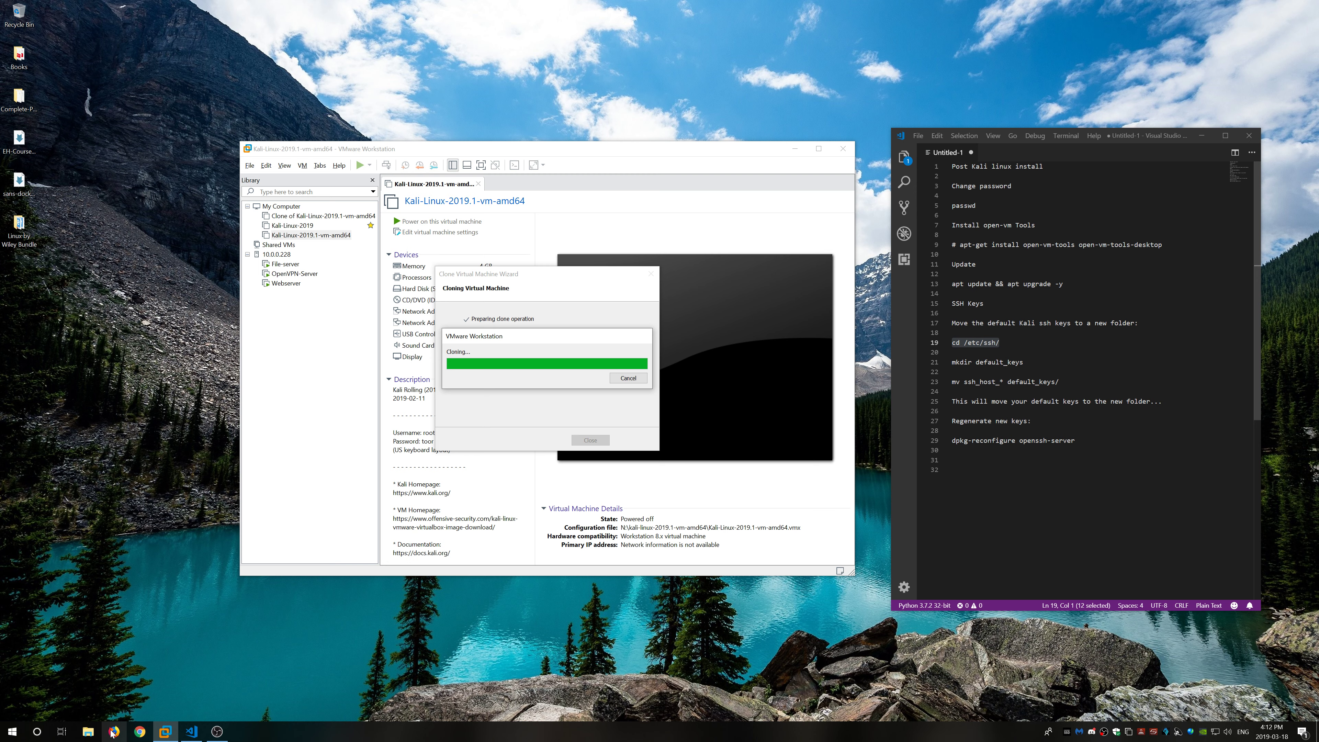
pyautogui.click(88, 731)
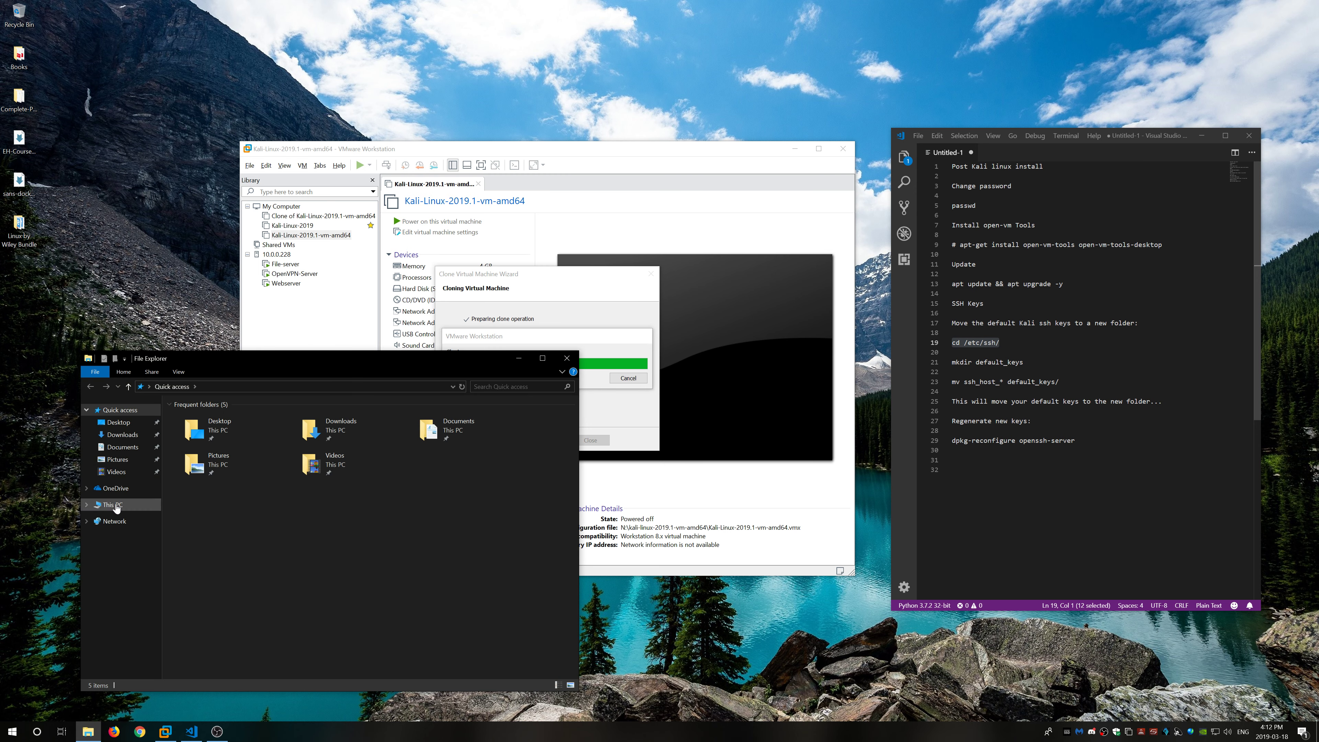
pyautogui.click(115, 506)
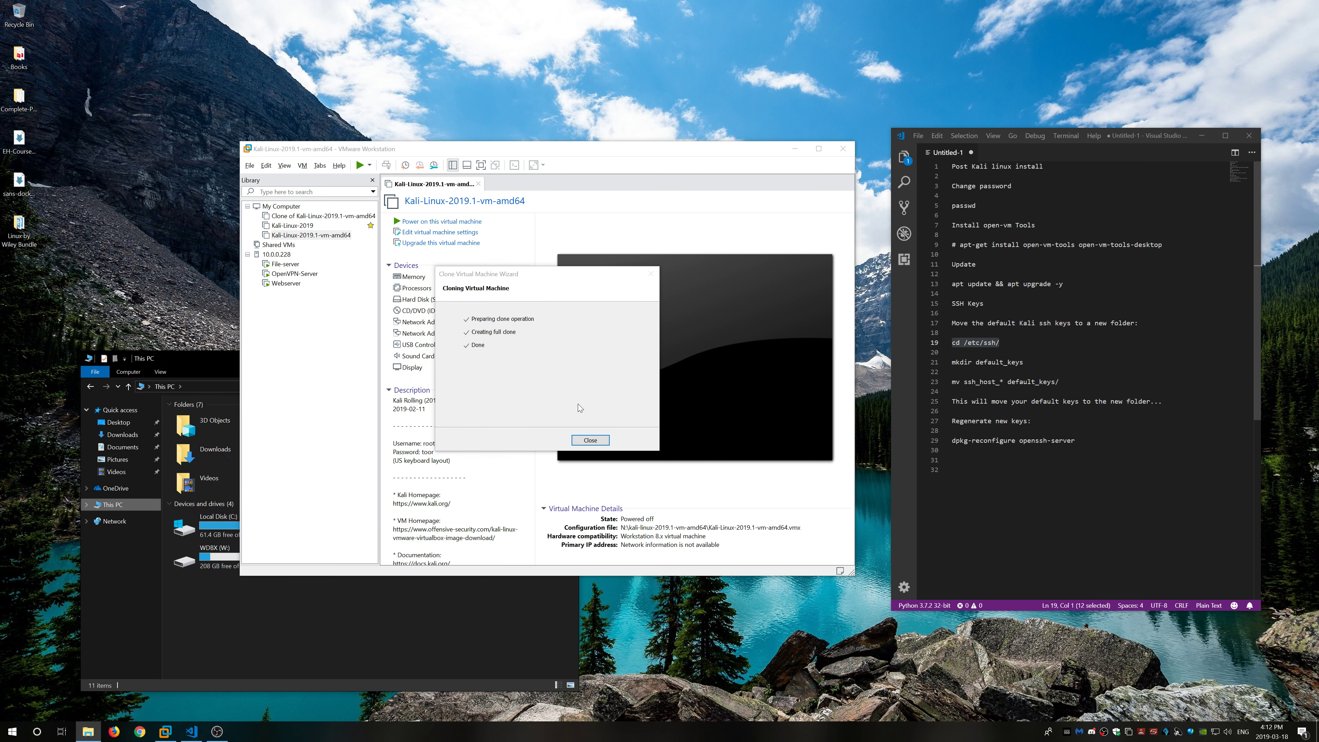
pyautogui.click(590, 440)
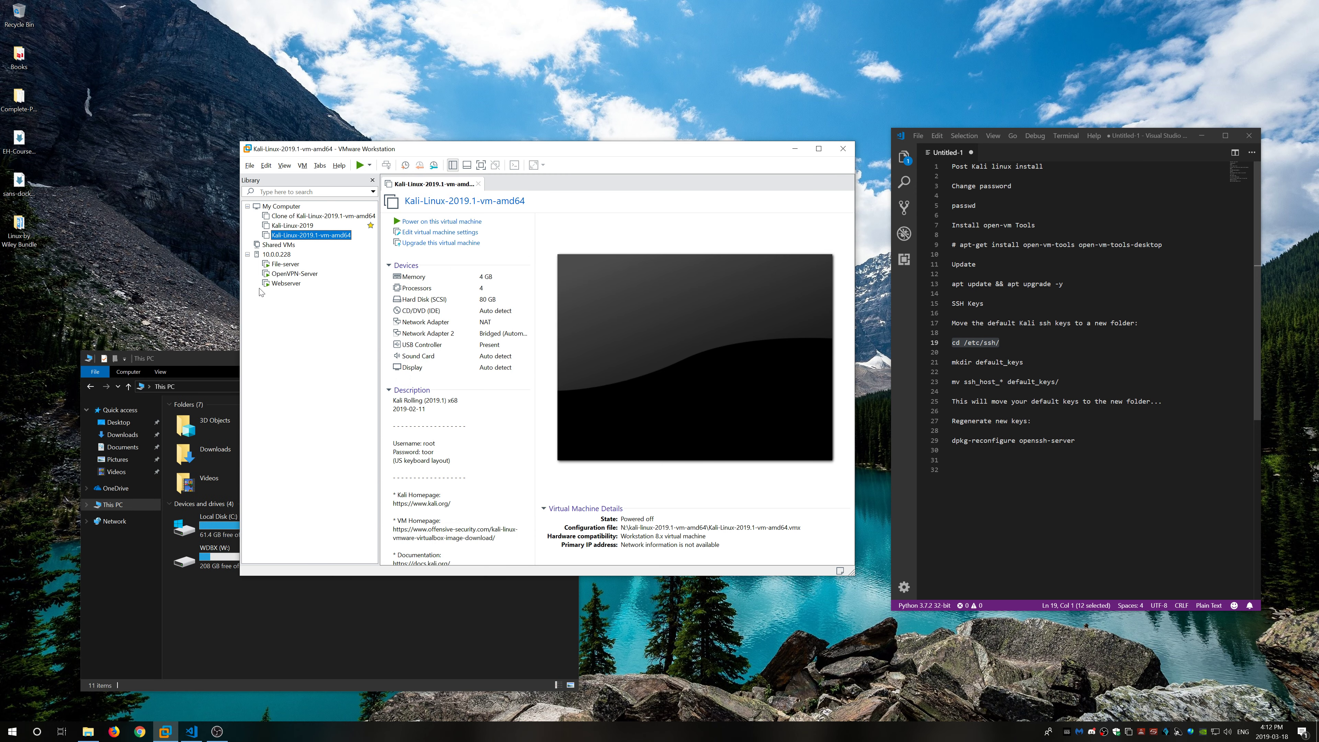
pyautogui.click(191, 361)
# Step: Review the 27 clone files in N:\Kail-Fresh-Updated, close Explorer, and select the clone in VMware
pyautogui.doubleClick(457, 523)
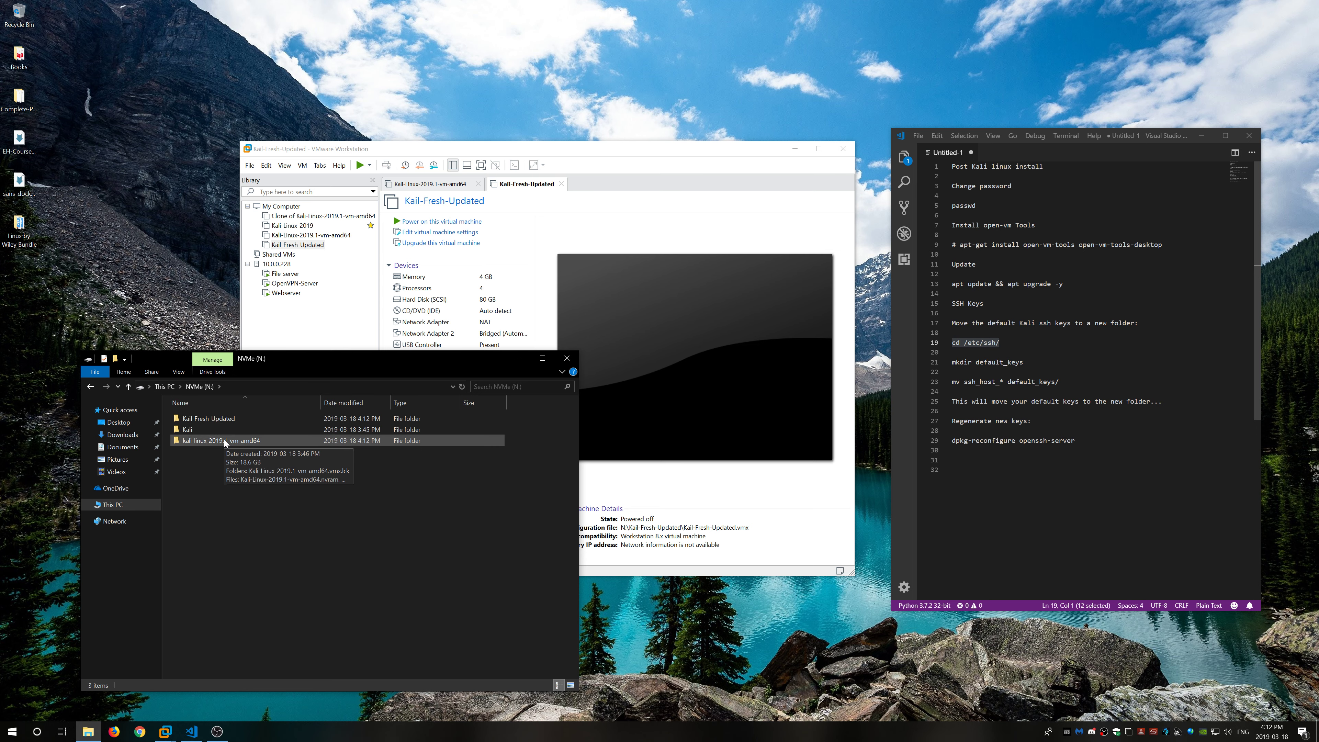
pyautogui.doubleClick(238, 419)
pyautogui.scroll(-1, 311, 484)
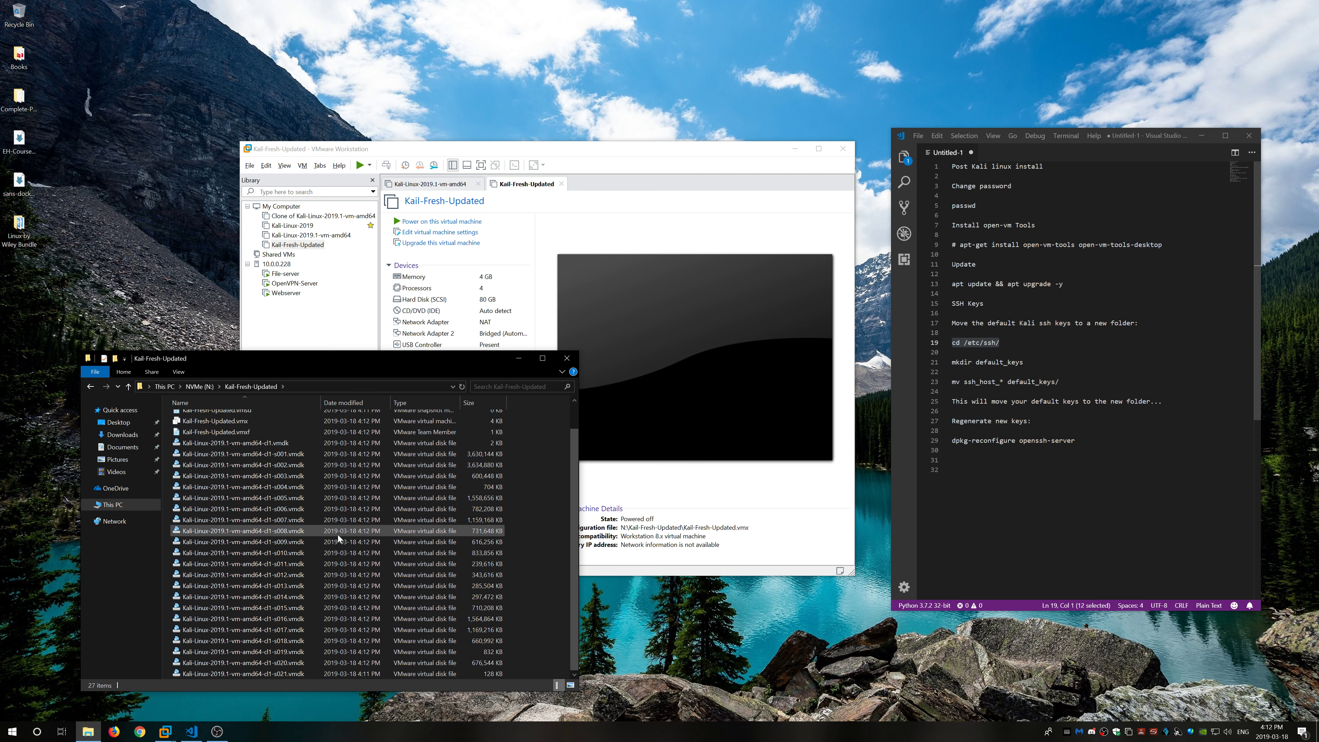
pyautogui.scroll(1, 338, 535)
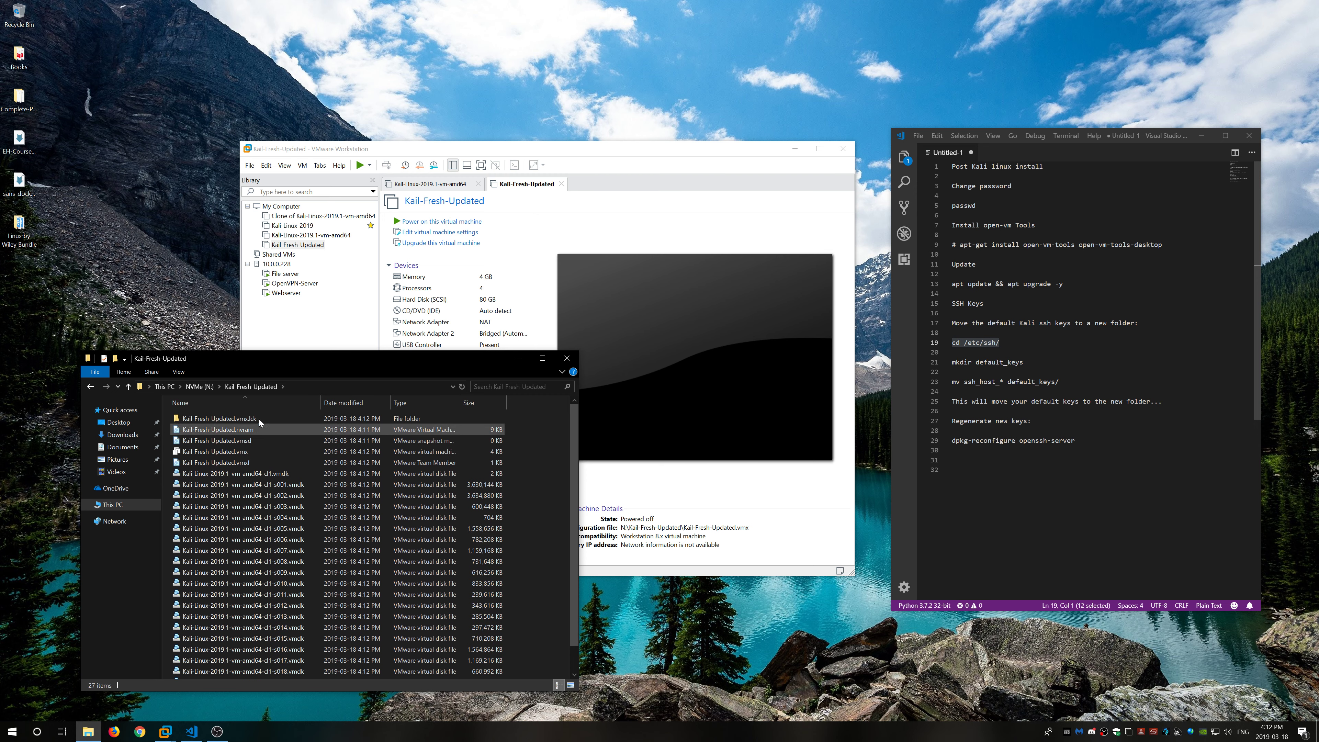
pyautogui.click(568, 361)
pyautogui.click(370, 245)
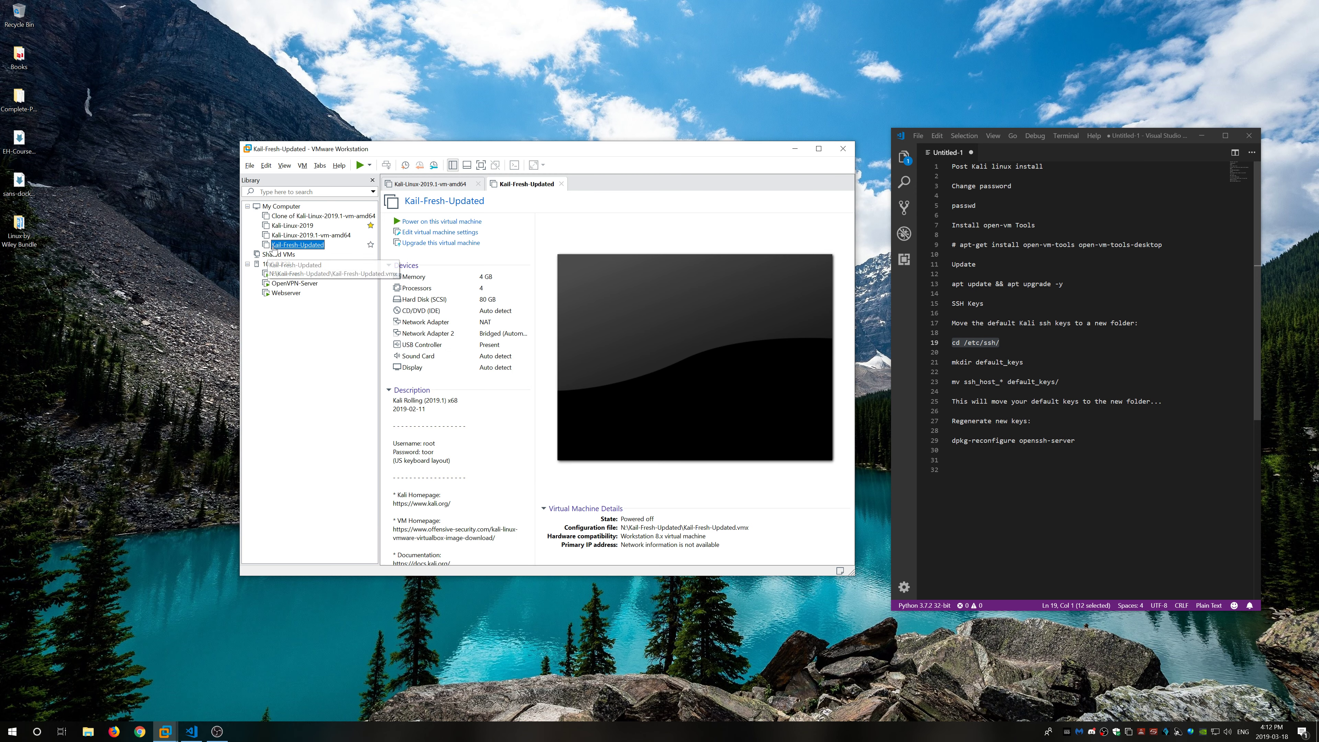
# Step: Close the original VM's tab and power on the Kail-Fresh-Updated clone
pyautogui.click(370, 245)
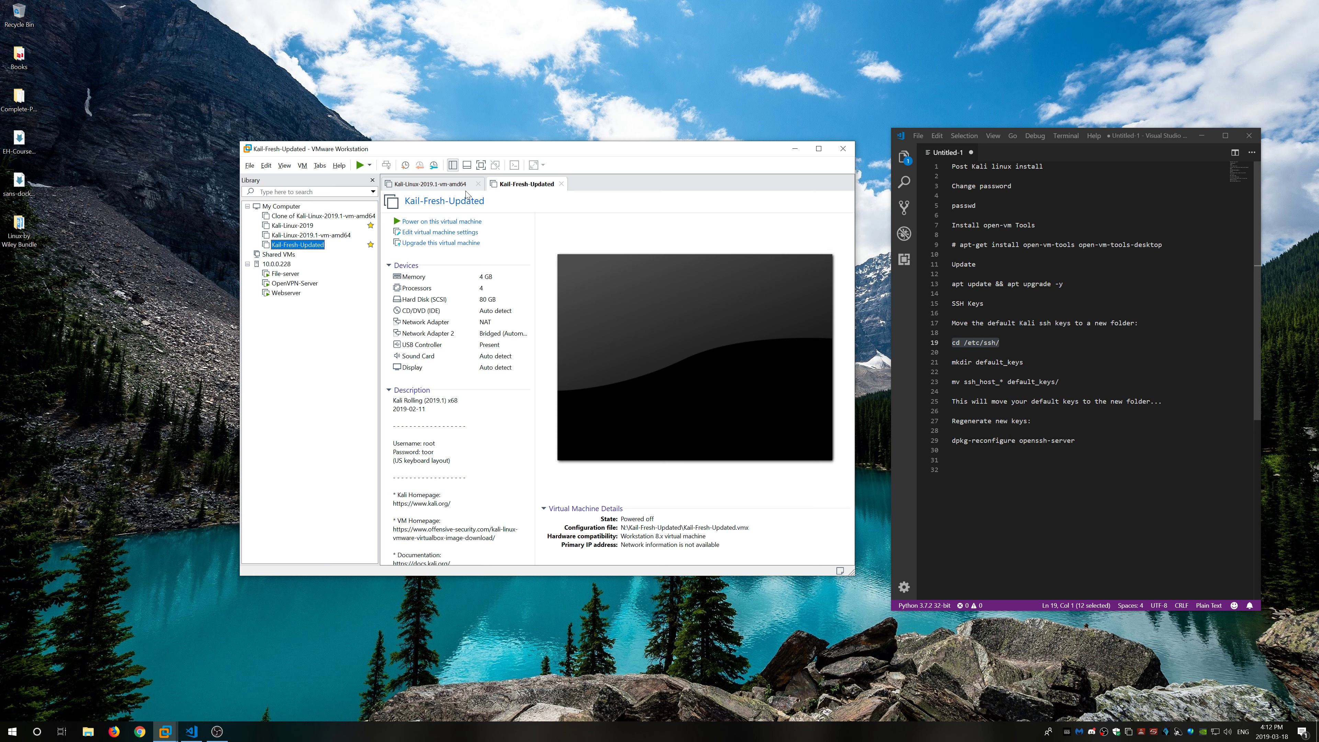
pyautogui.click(478, 184)
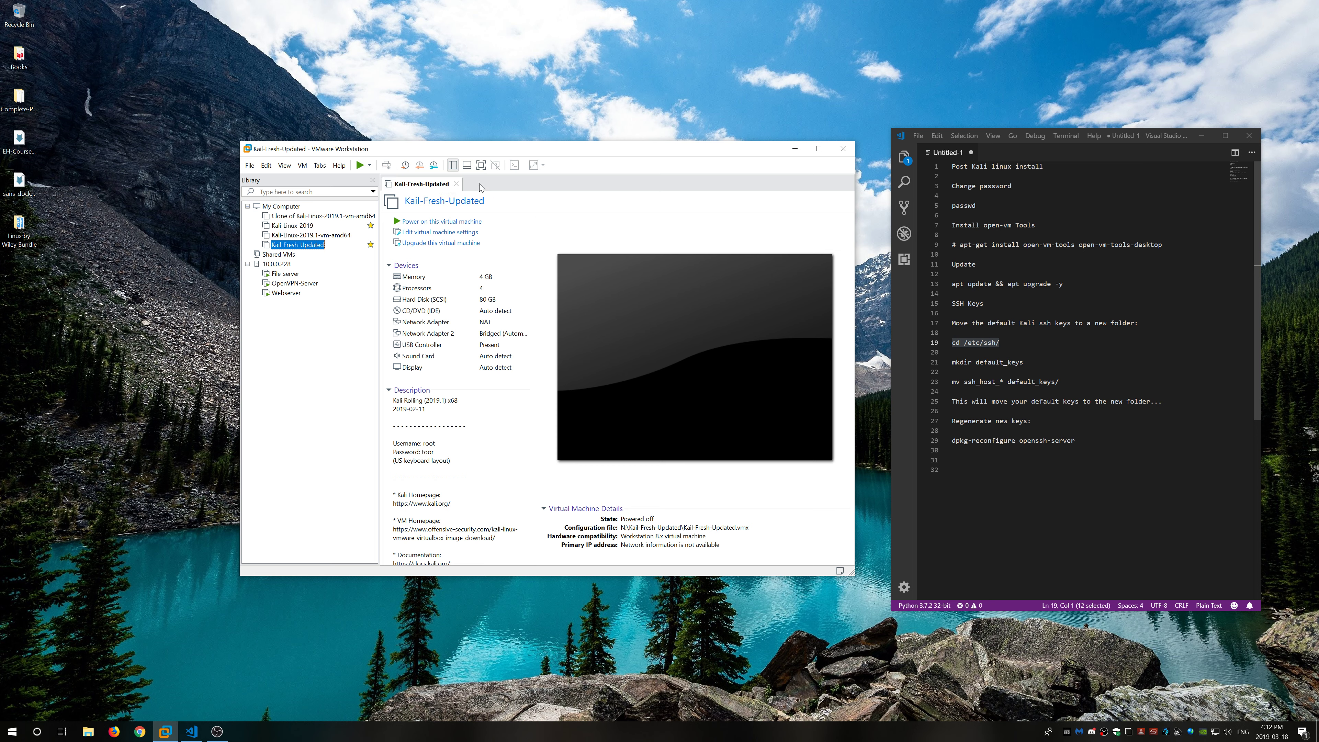
pyautogui.click(433, 222)
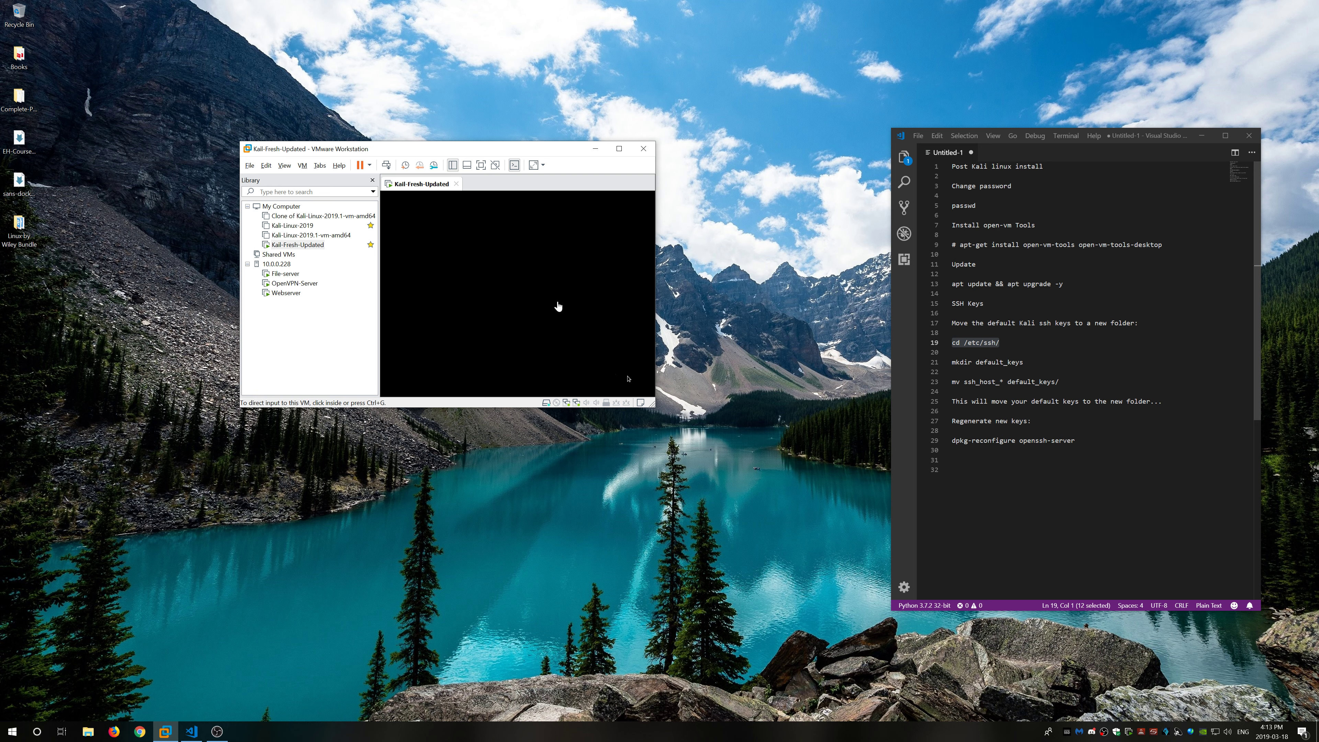
# Step: Log in to the Kali clone as root with the account password
pyautogui.click(533, 292)
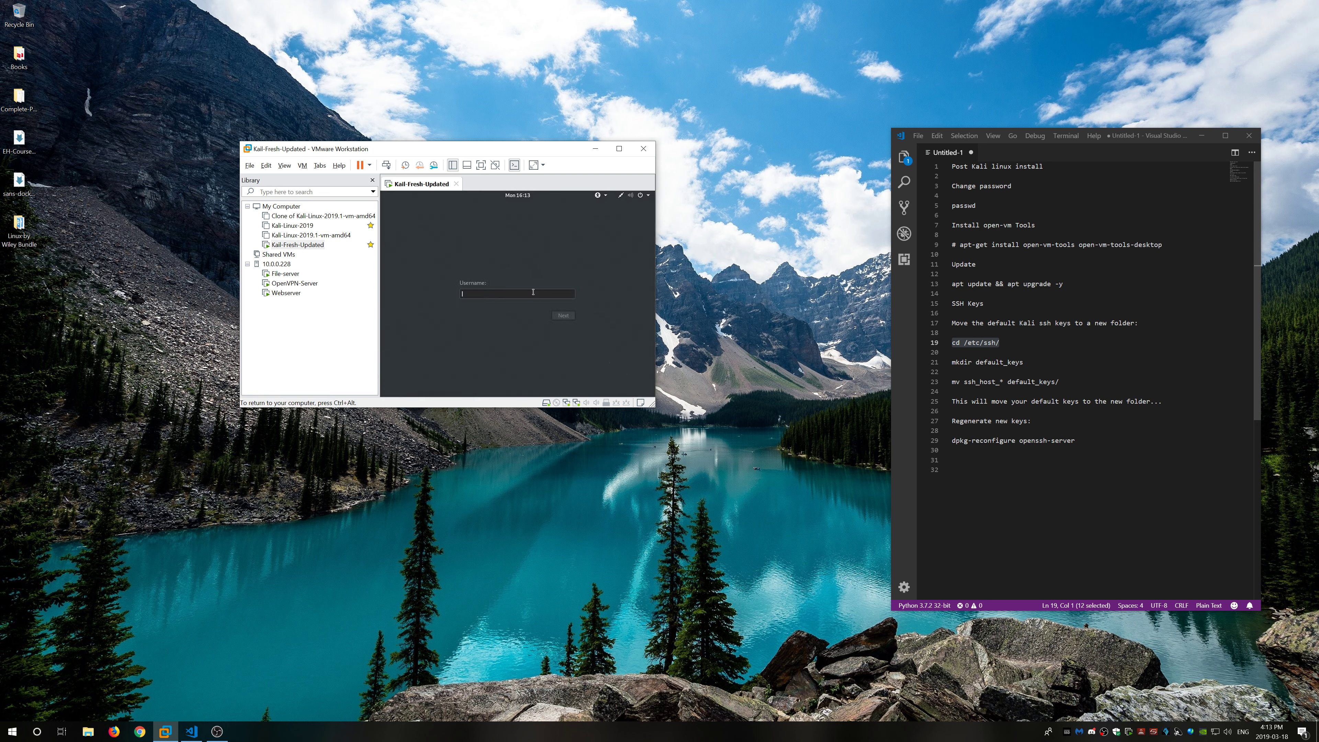
pyautogui.write('root')
pyautogui.press('Return')
pyautogui.write('••••••••••')
pyautogui.press('Return')
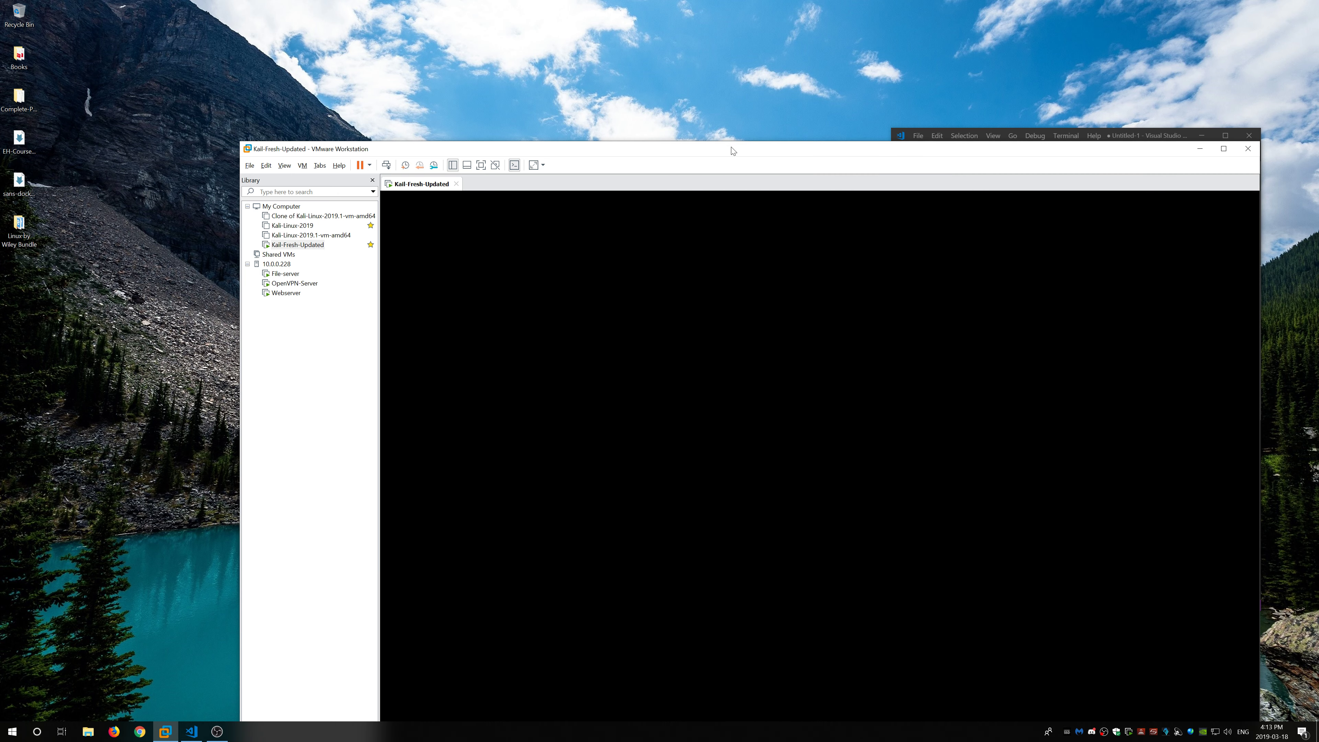
pyautogui.moveTo(733, 148); pyautogui.dragTo(613, 46)
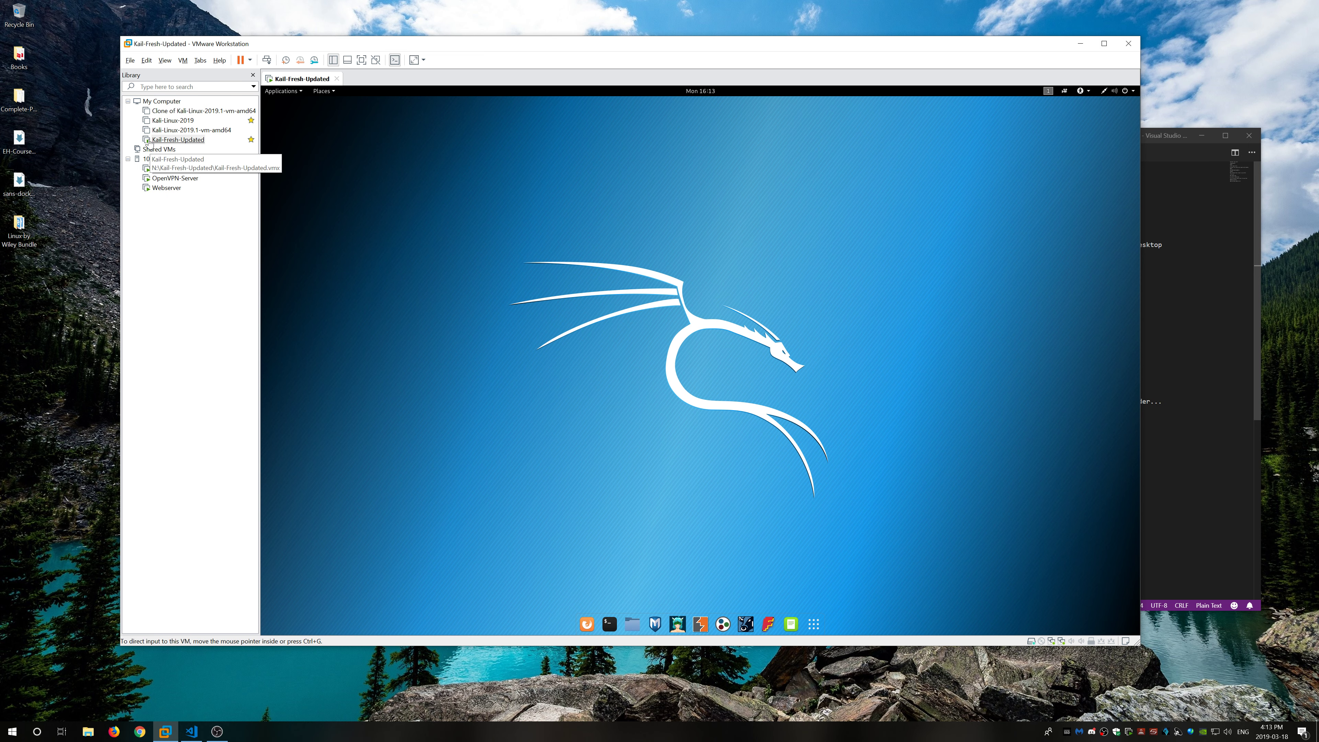
# Step: Select the original Kali-Linux-2019.1-vm-amd64 VM and view its summary and actions menu
pyautogui.click(214, 132)
pyautogui.doubleClick(215, 134)
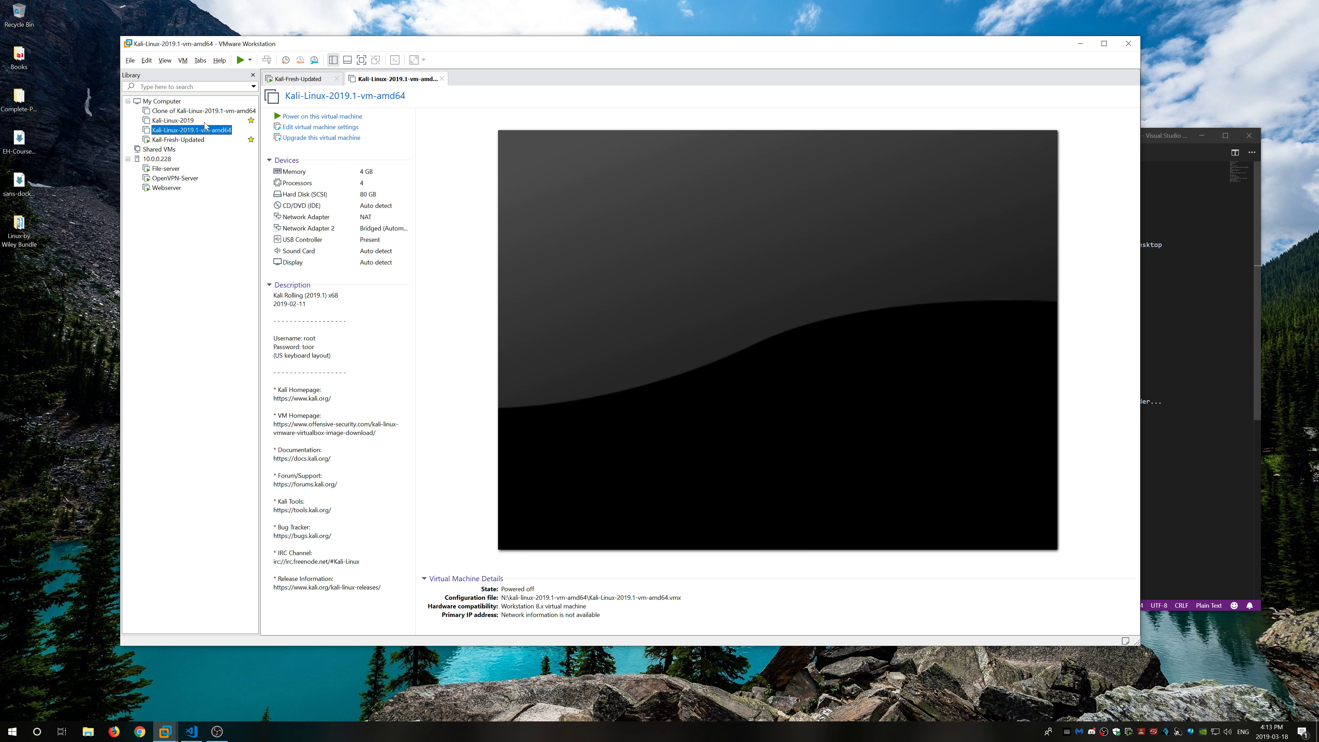
pyautogui.rightClick(215, 133)
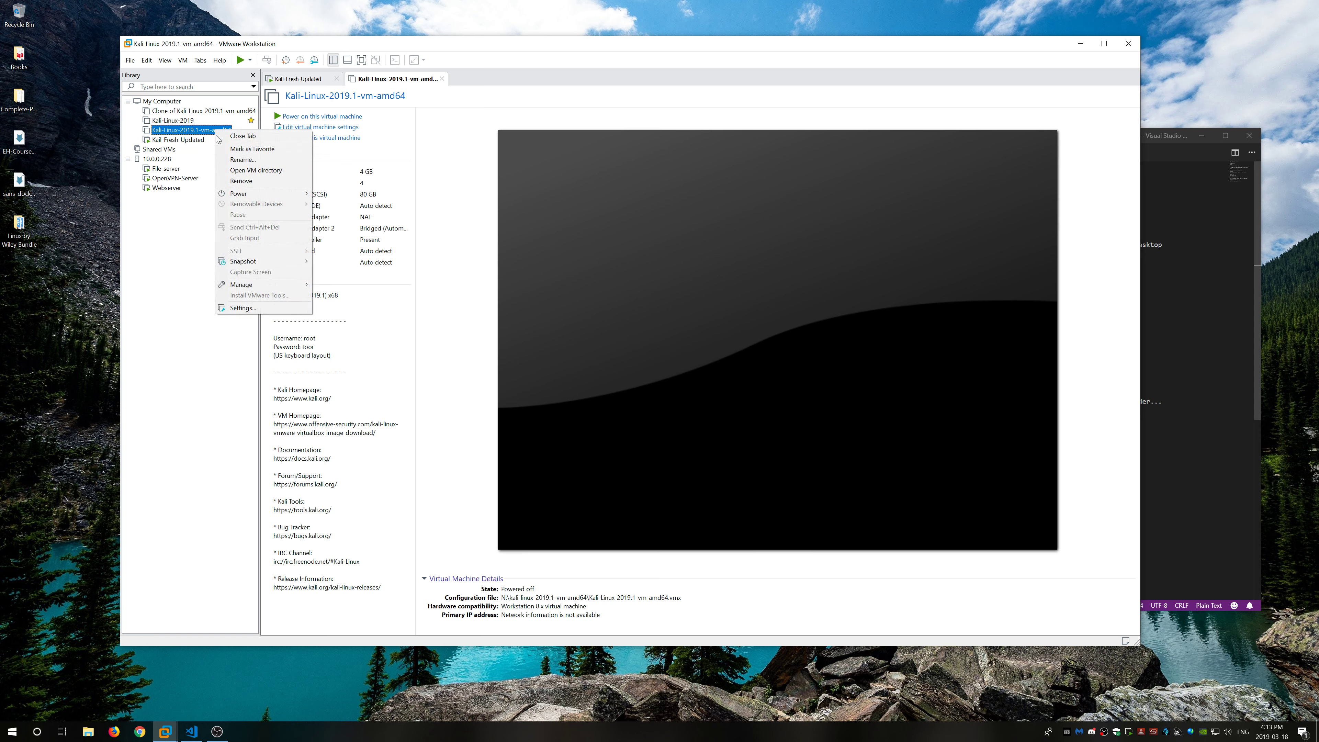
pyautogui.moveTo(284, 286)
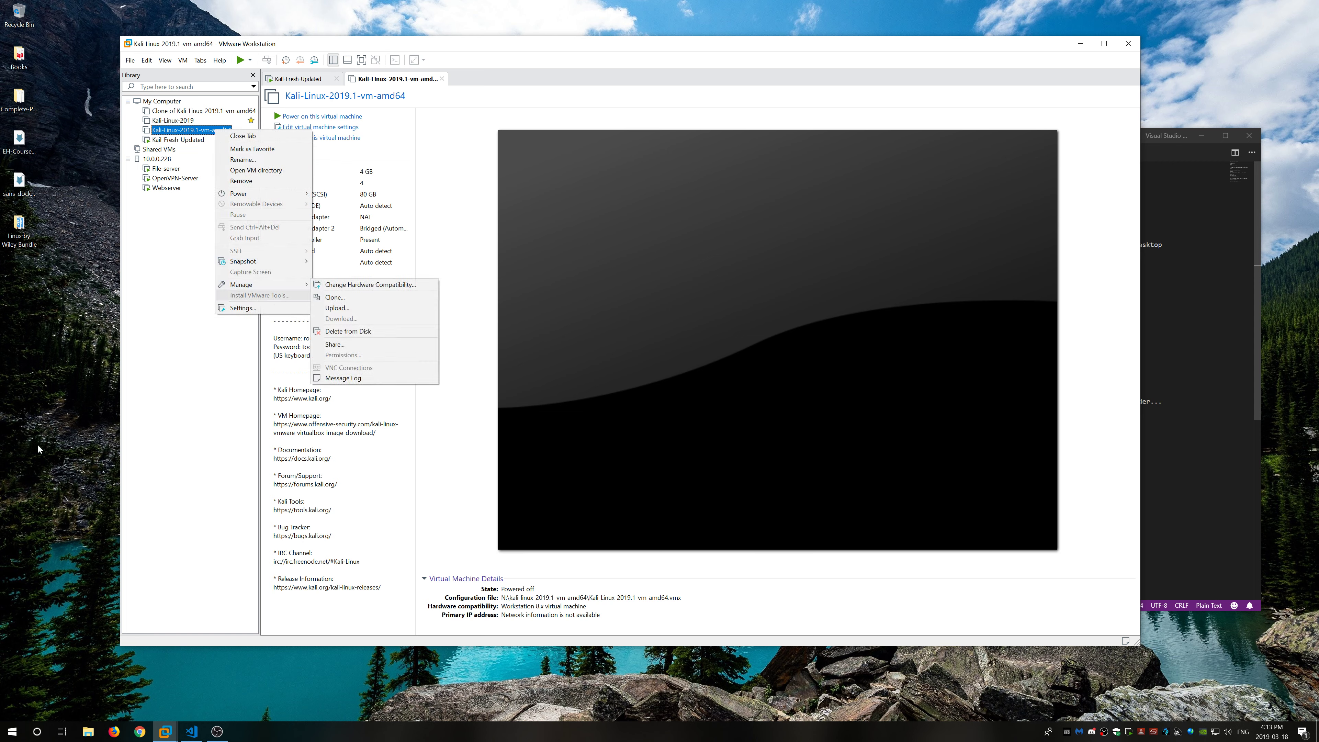
pyautogui.click(64, 433)
# Step: Arrange the windows and locate the kali-linux-2019.1-vm-amd64 folder on N: in File Explorer
pyautogui.click(98, 735)
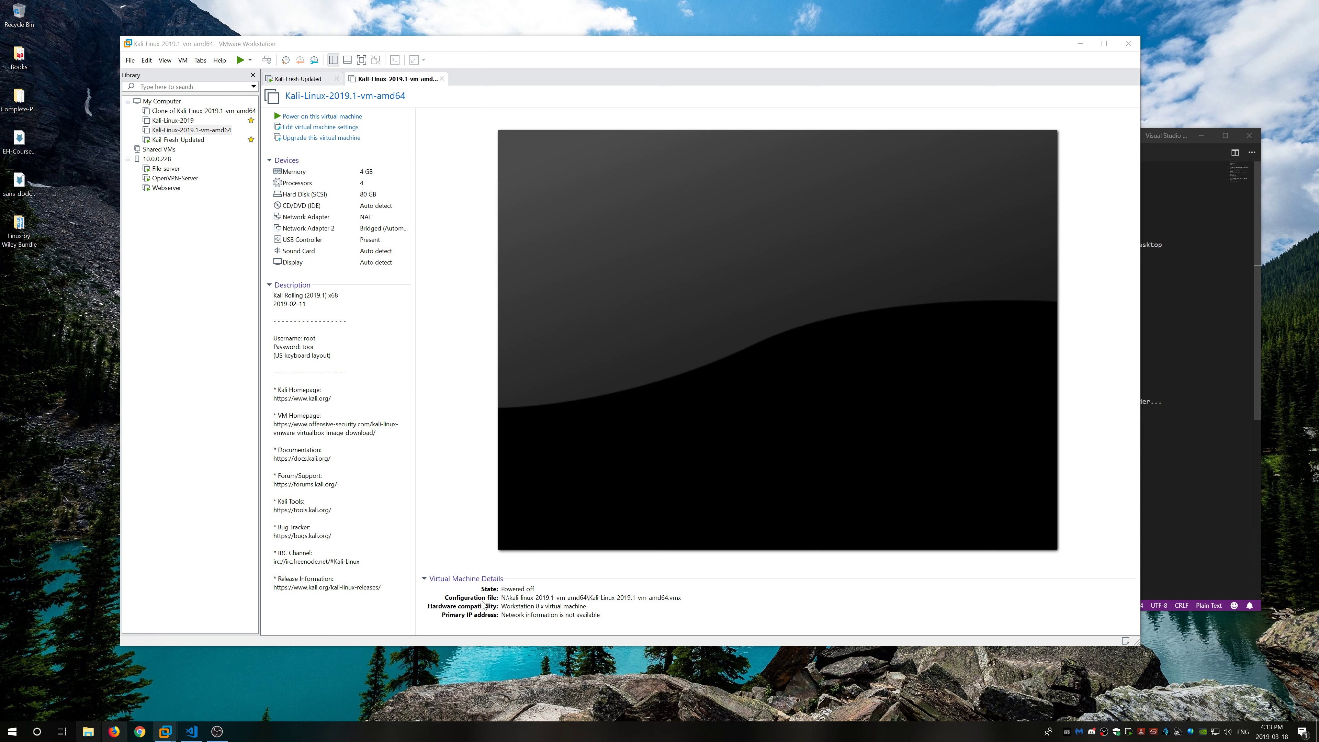
pyautogui.moveTo(541, 39); pyautogui.dragTo(711, 8)
pyautogui.moveTo(242, 358); pyautogui.dragTo(167, 382)
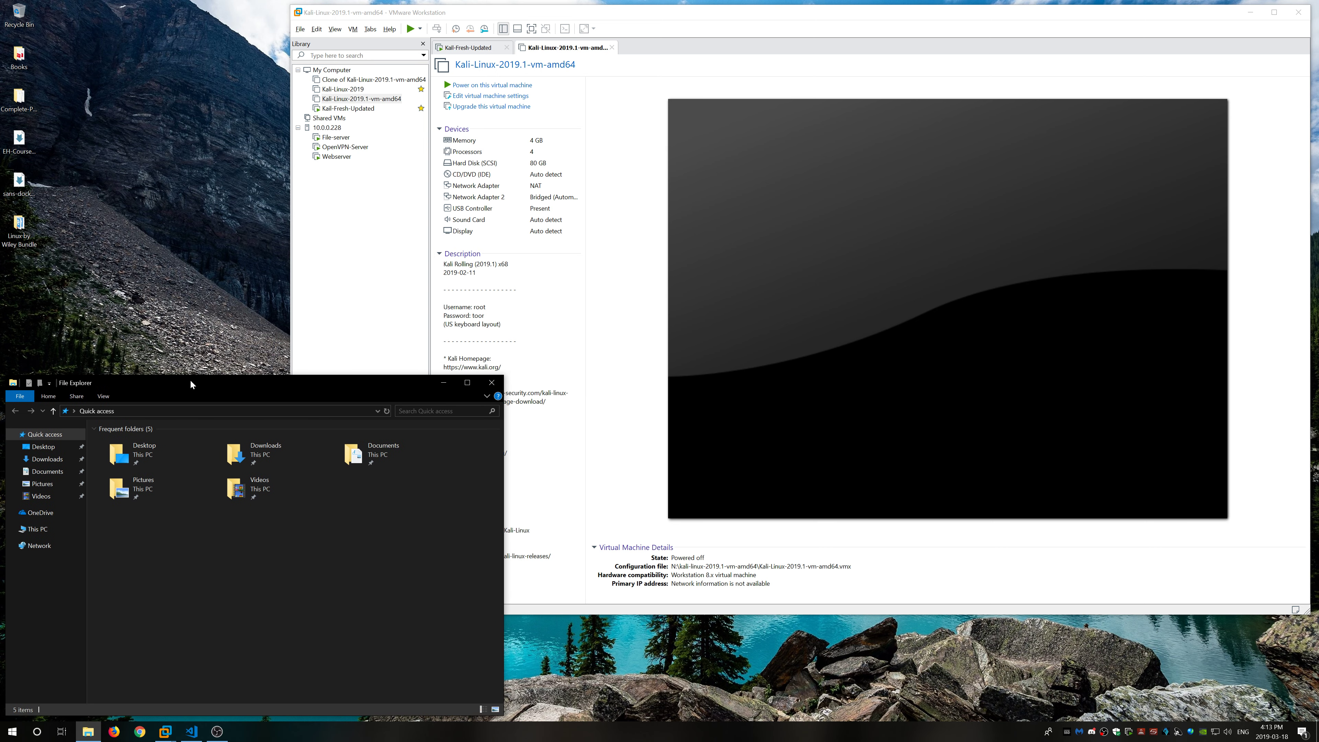
pyautogui.click(57, 530)
pyautogui.click(404, 543)
pyautogui.doubleClick(404, 544)
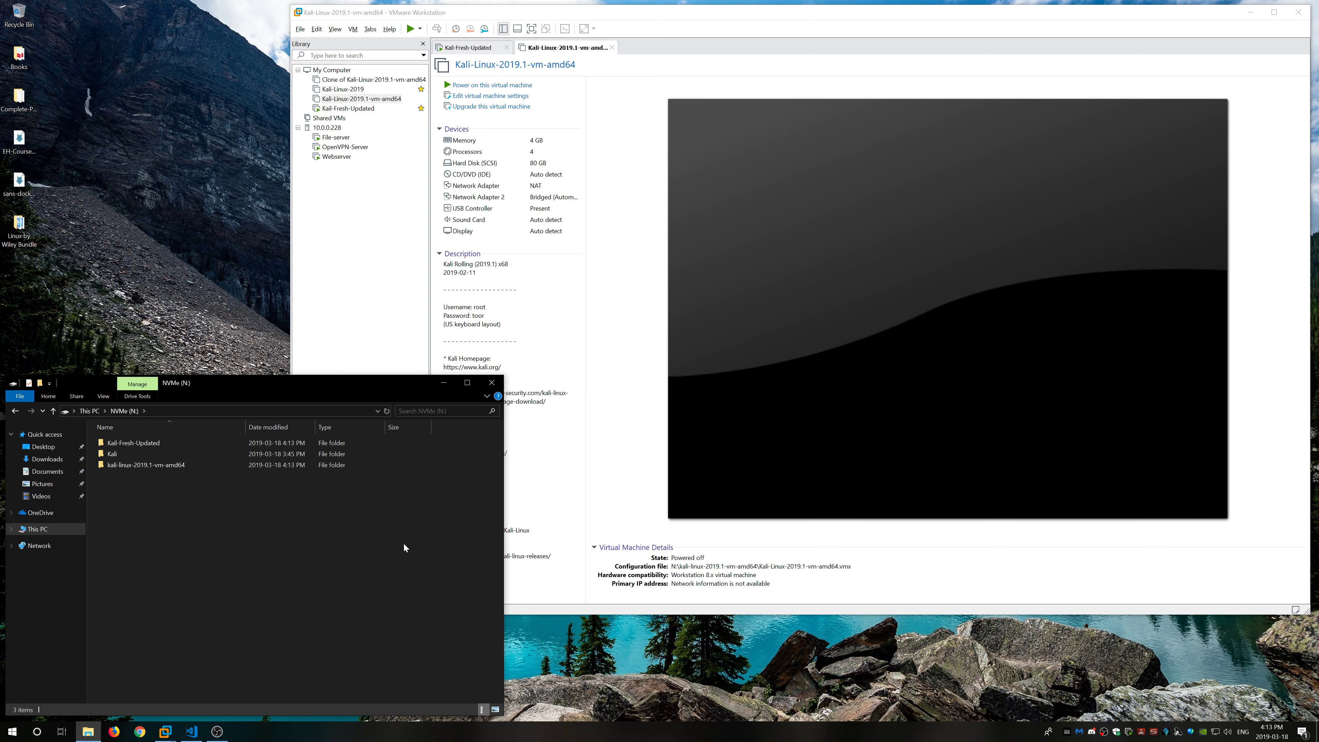
pyautogui.click(177, 464)
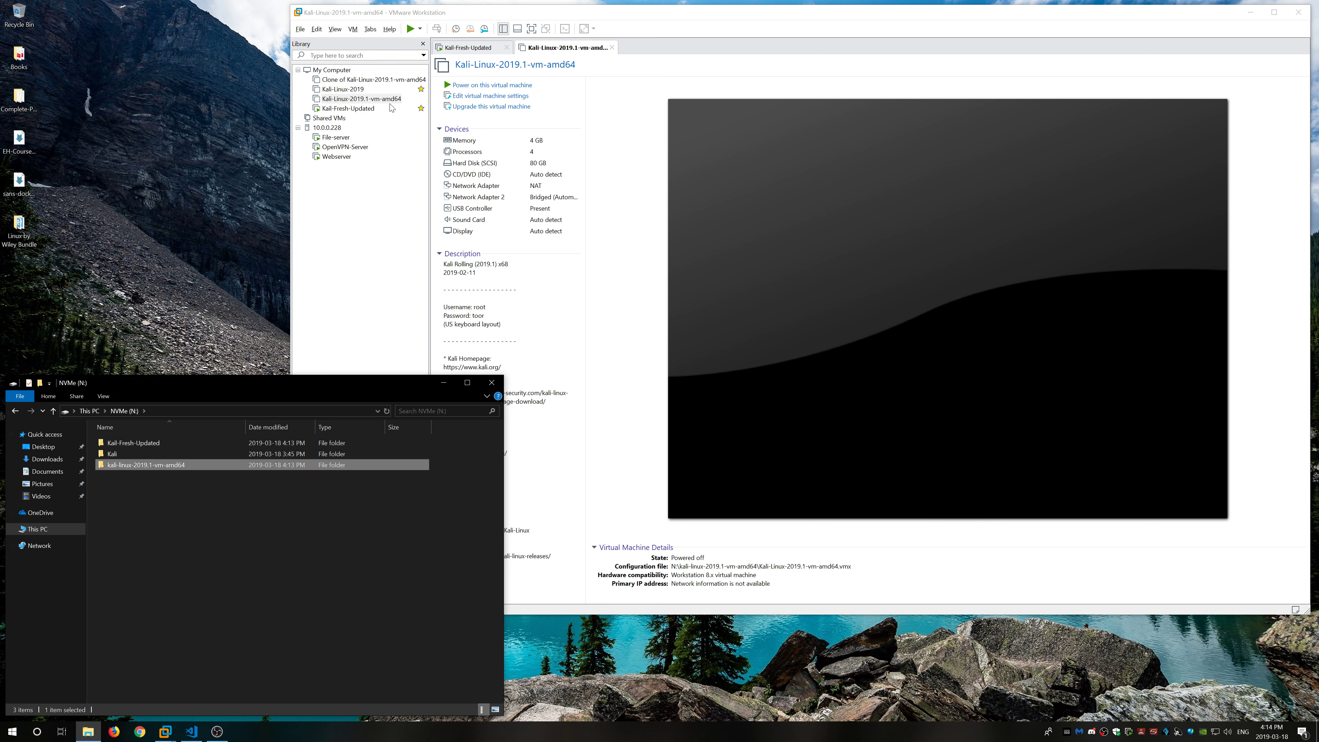
# Step: Delete the original Kali-Linux-2019.1-vm-amd64 VM from disk via Manage > Delete from Disk
pyautogui.click(376, 100)
pyautogui.rightClick(377, 103)
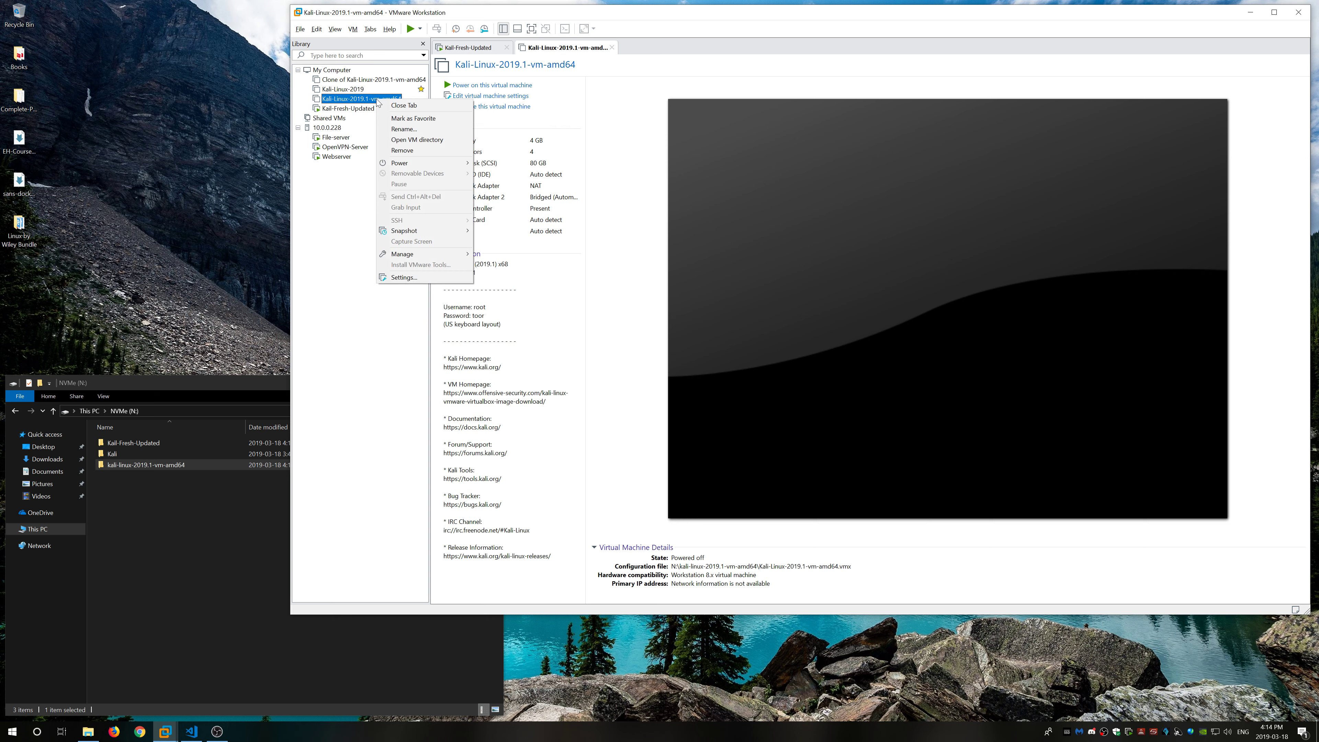
pyautogui.moveTo(410, 254)
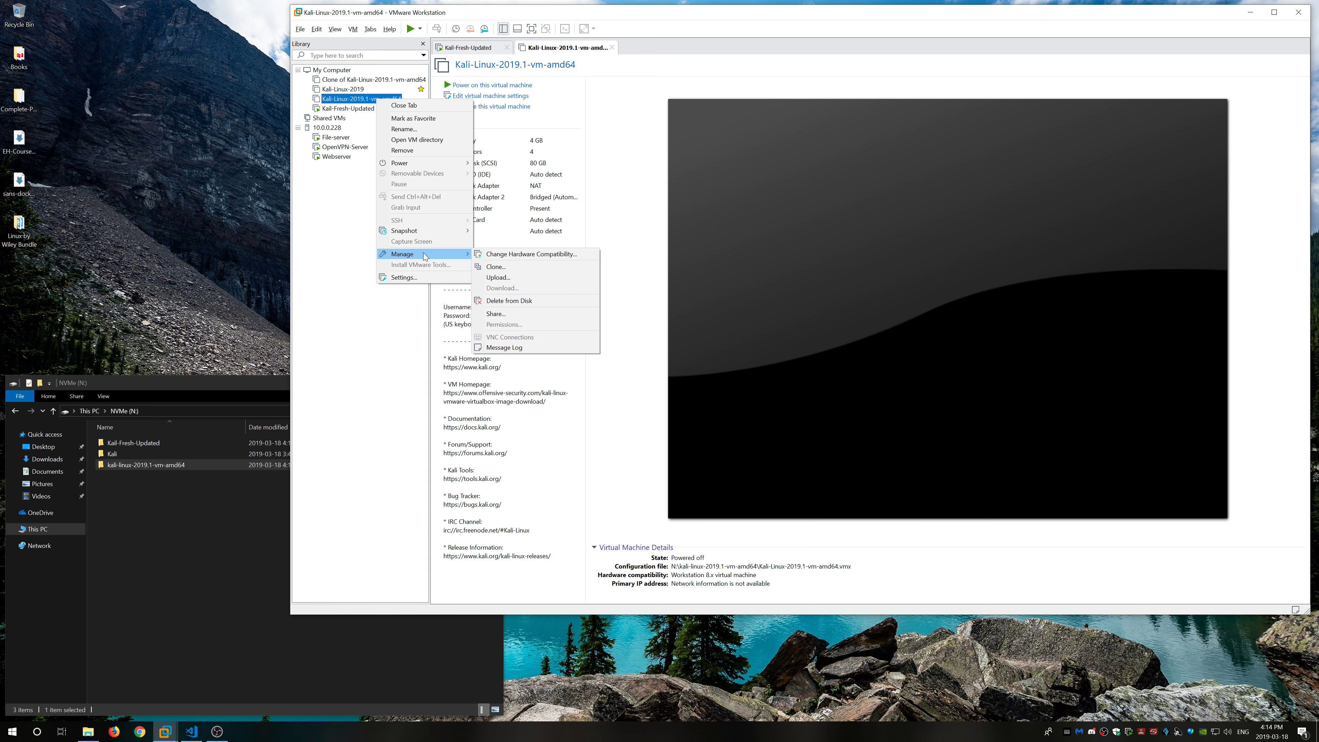
pyautogui.click(520, 301)
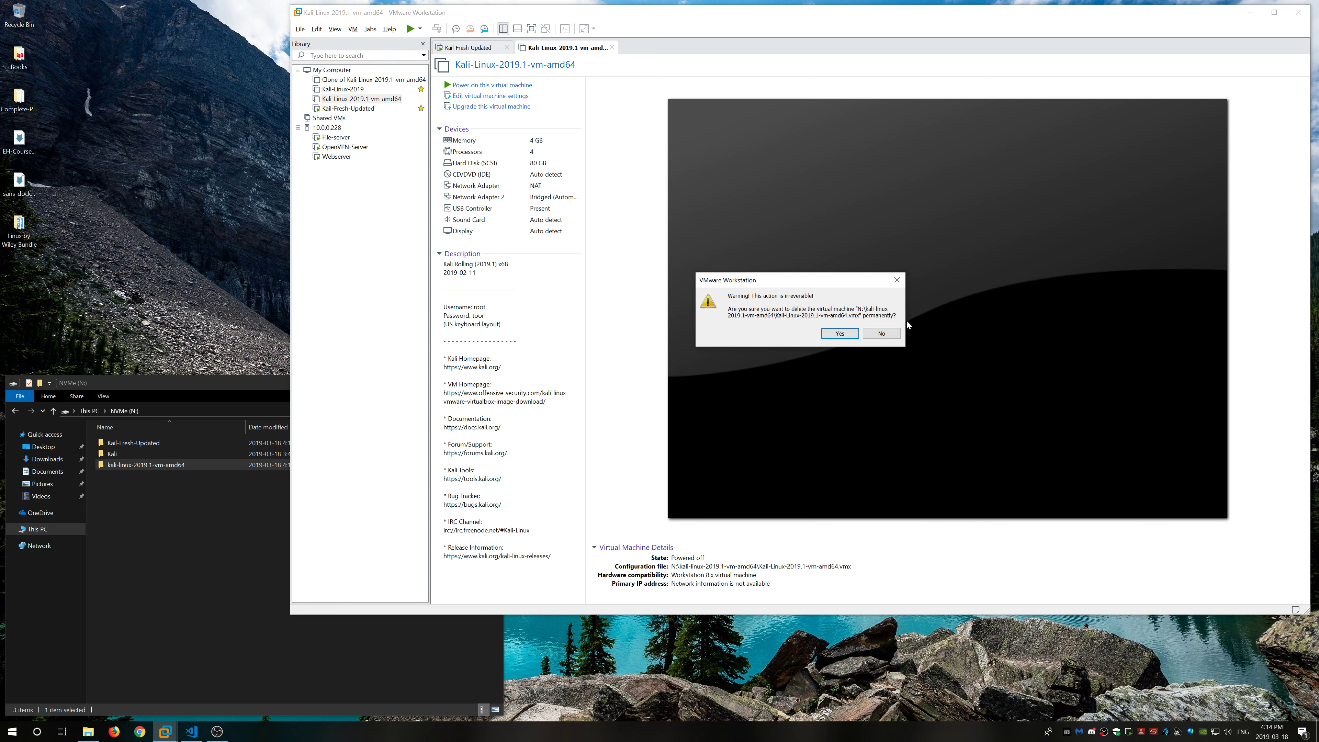
pyautogui.click(841, 335)
# Step: Confirm the folder is gone in File Explorer, select the Kali-Fresh-Updated clone, and close Explorer
pyautogui.click(163, 501)
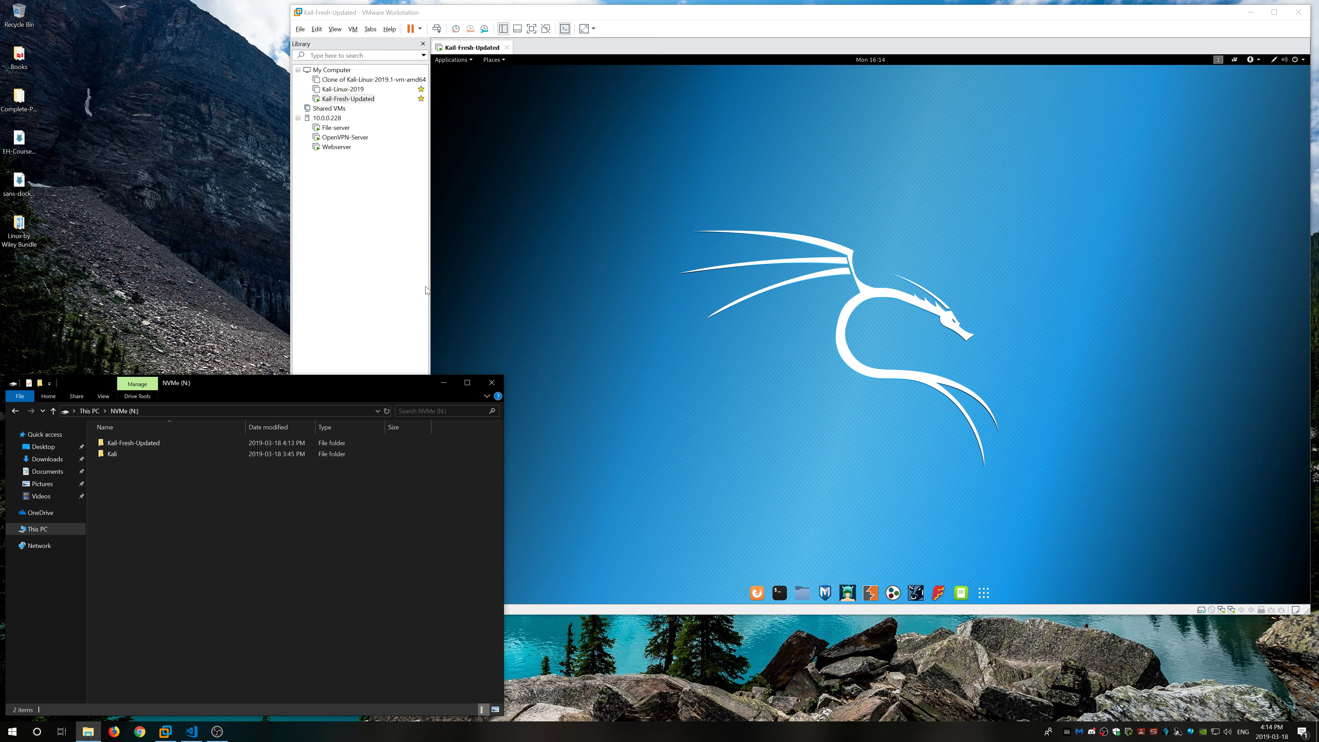
pyautogui.click(358, 99)
pyautogui.click(381, 99)
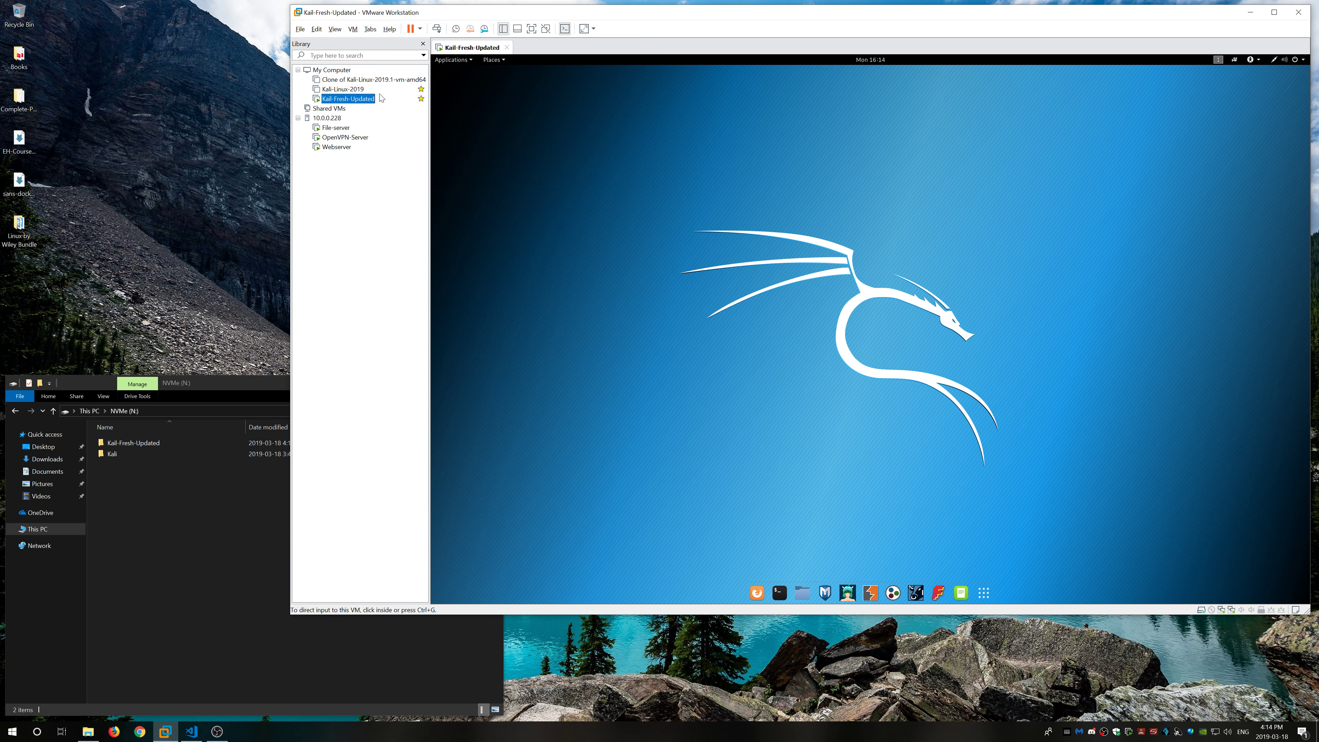
pyautogui.click(224, 390)
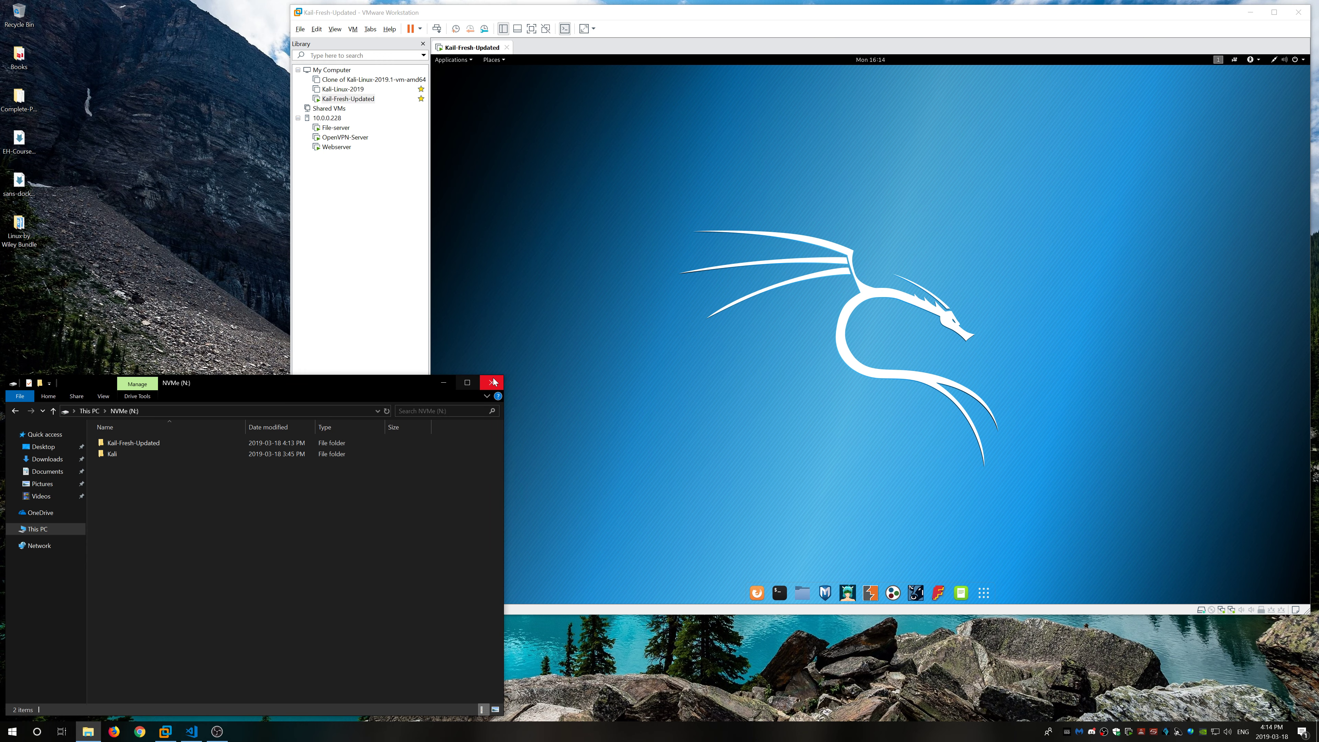
pyautogui.click(494, 382)
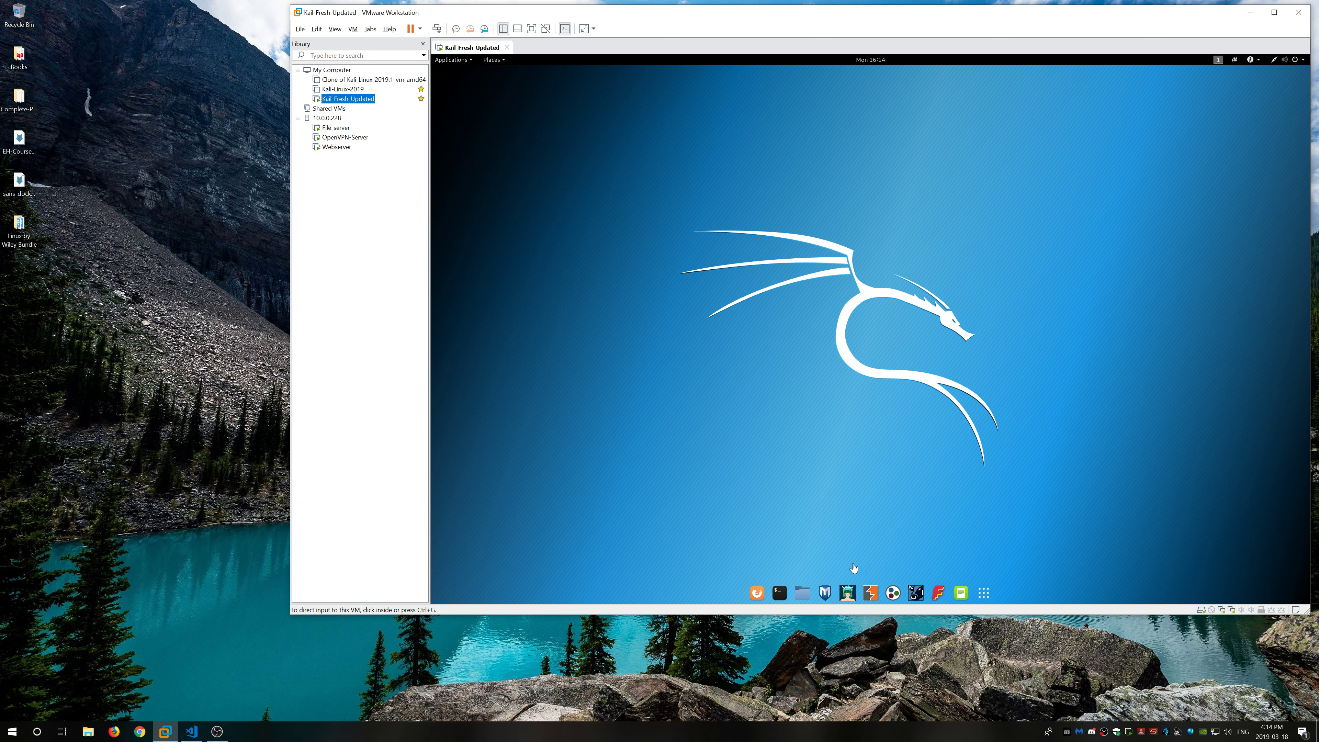
# Step: Power off the Kali-Fresh-Updated guest from its system menu and enlarge the VMware window
pyautogui.moveTo(1090, 20); pyautogui.dragTo(929, 49)
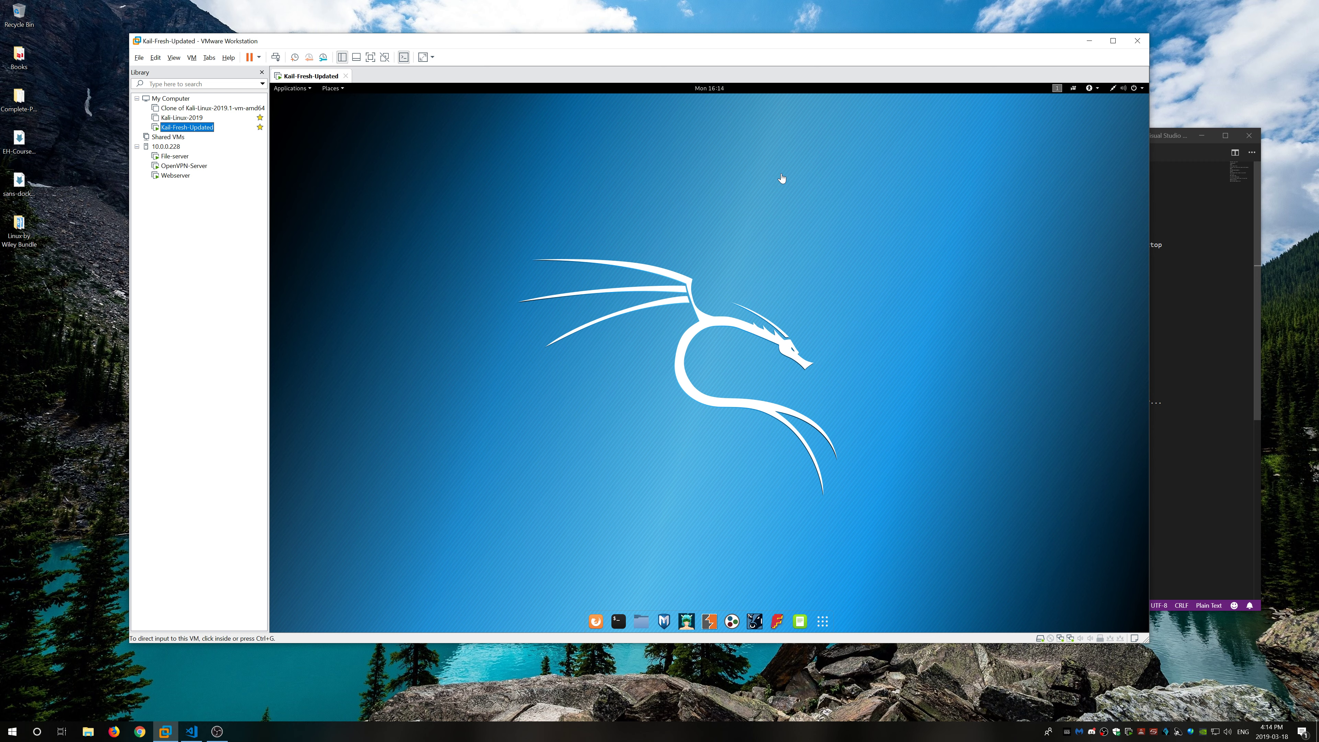
pyautogui.click(1141, 89)
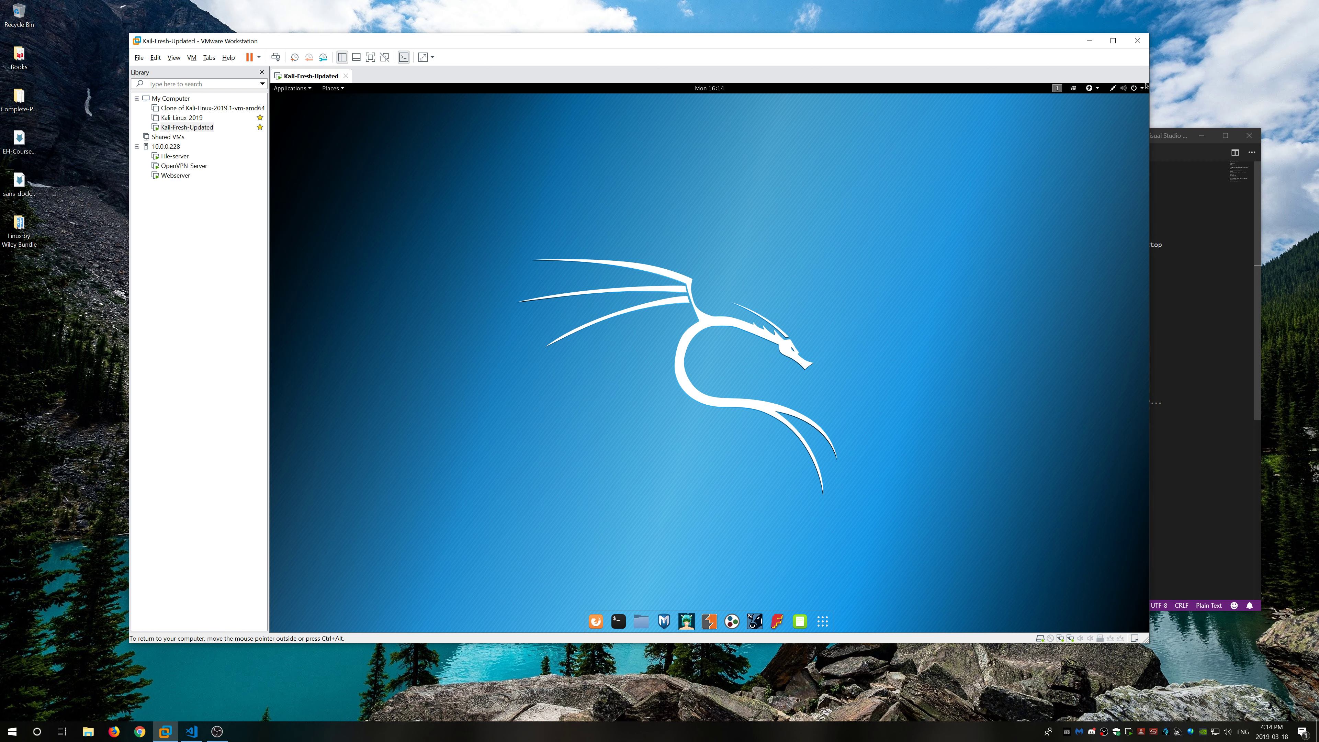
pyautogui.click(1141, 88)
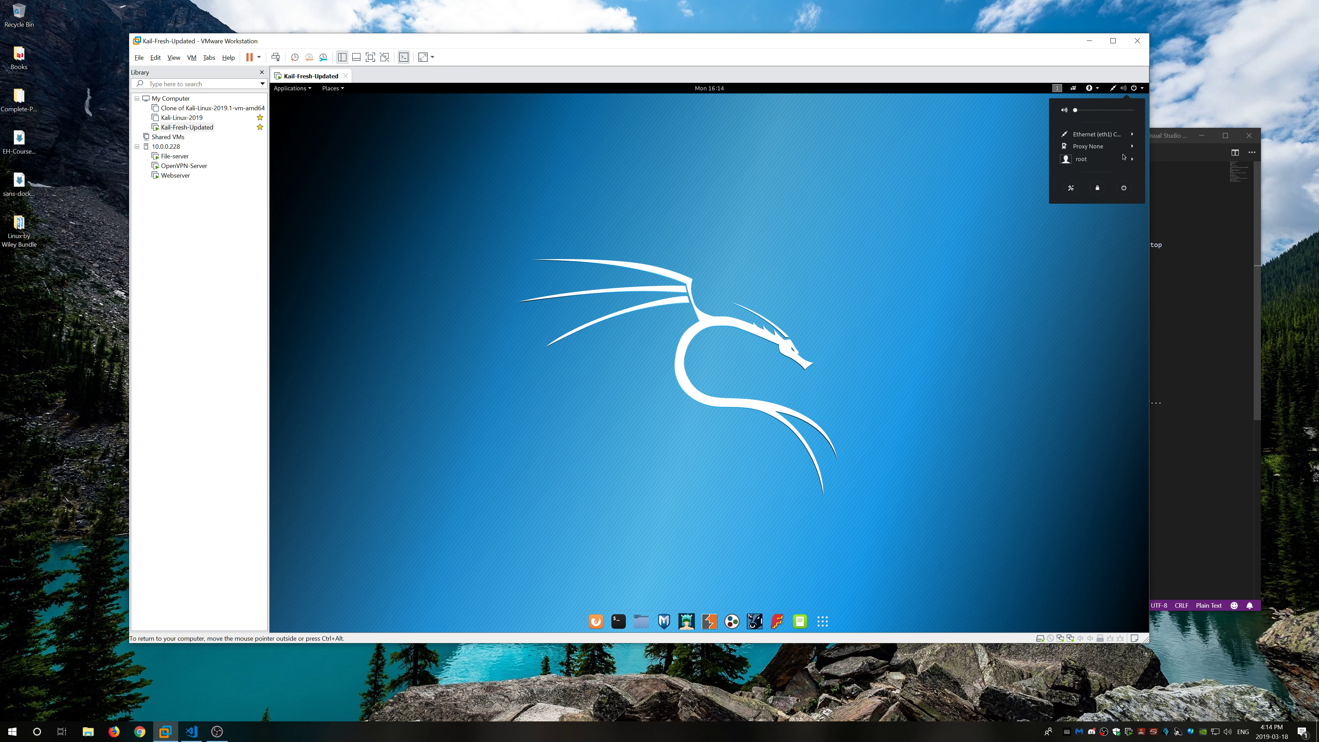
pyautogui.click(1124, 189)
pyautogui.click(768, 383)
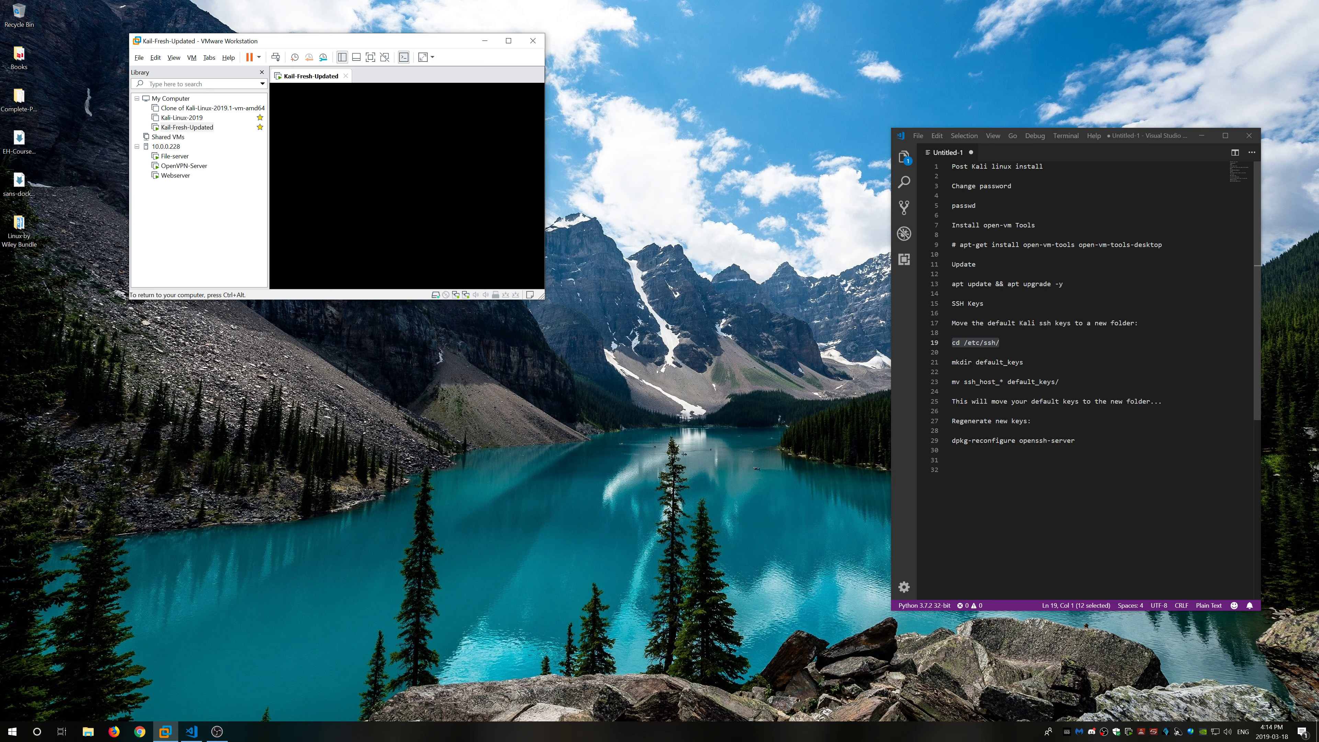
pyautogui.moveTo(427, 42)
pyautogui.mouseDown()
pyautogui.moveTo(441, 42)
pyautogui.moveTo(428, 27)
pyautogui.mouseUp()
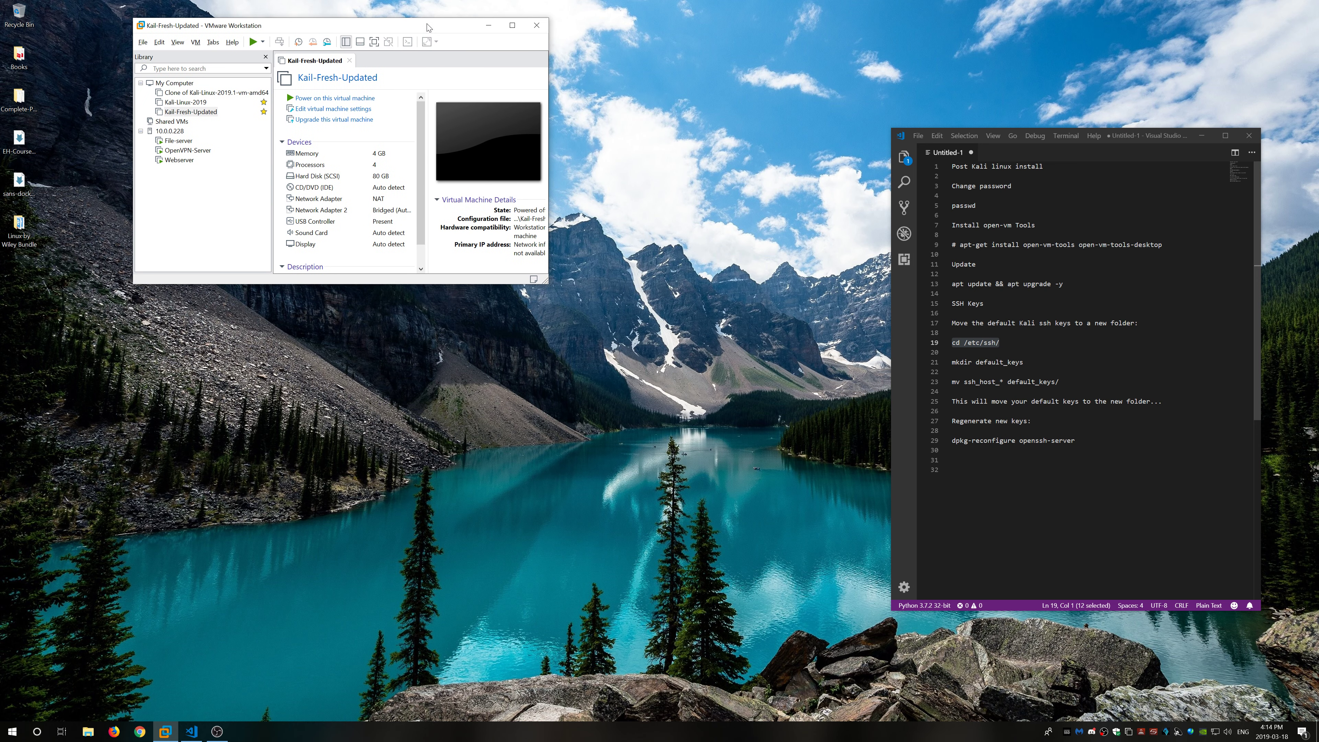
pyautogui.moveTo(547, 284); pyautogui.dragTo(743, 362)
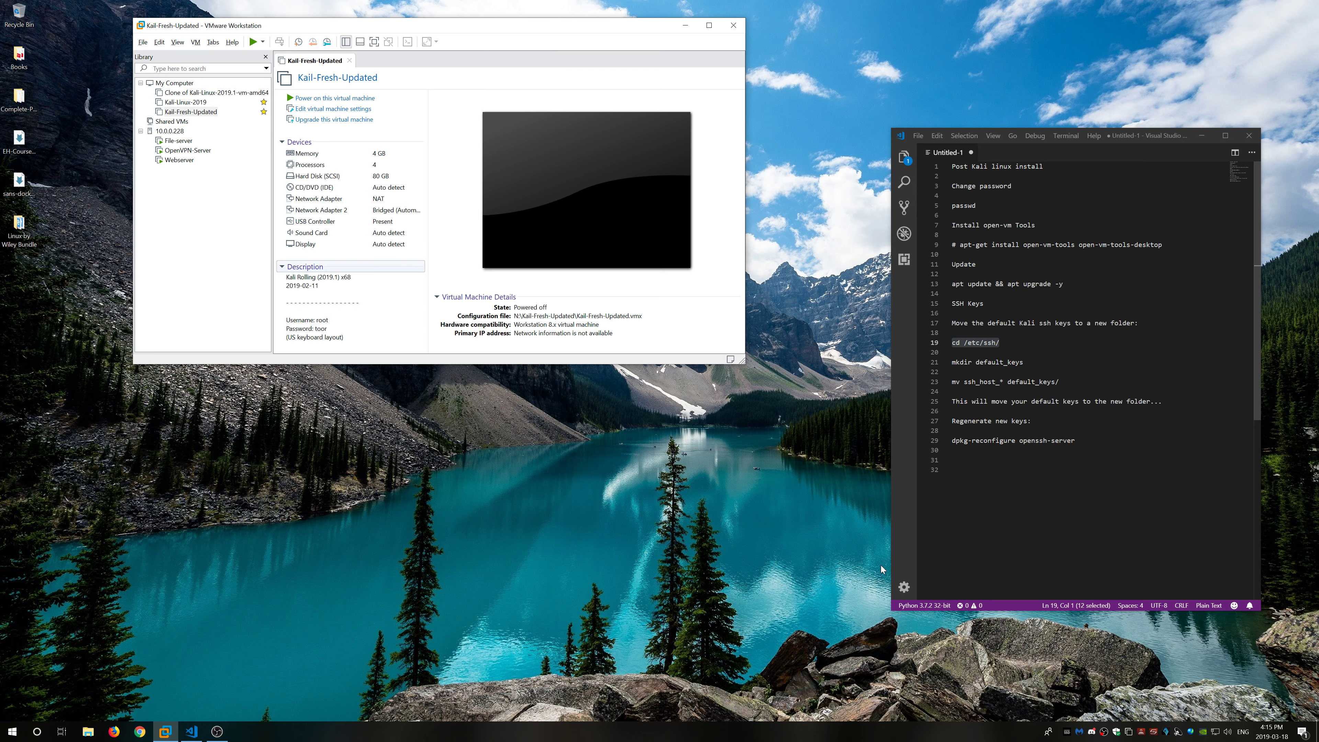
# Step: Restore the OBS Studio window from the taskbar and nudge it slightly left and down
pyautogui.click(217, 732)
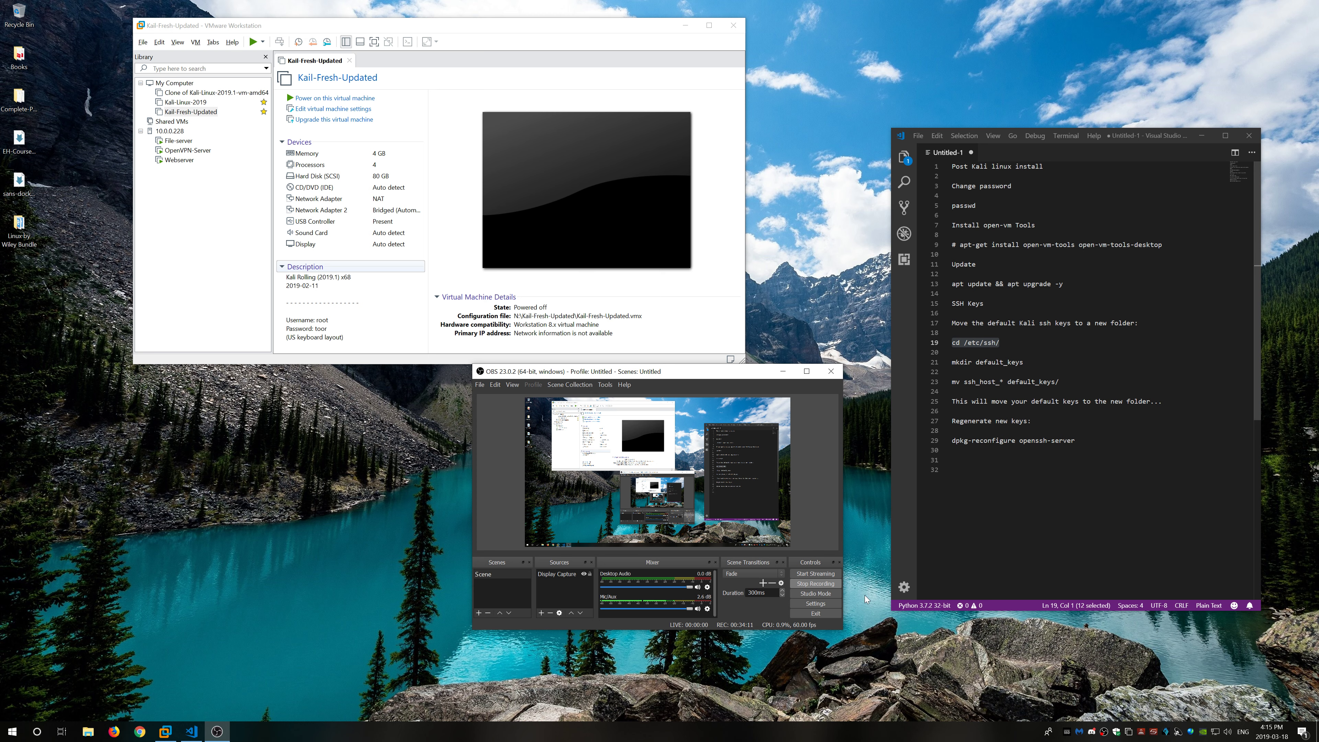
pyautogui.moveTo(714, 374); pyautogui.dragTo(705, 383)
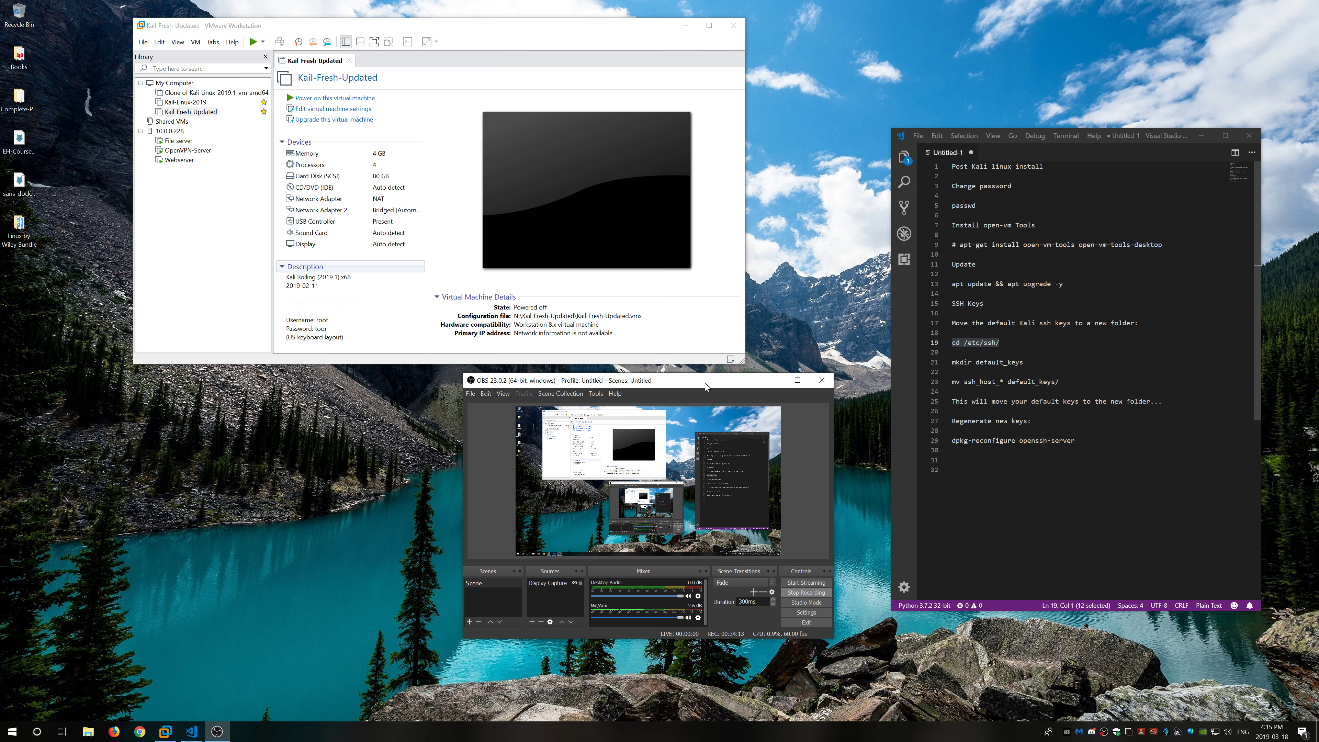